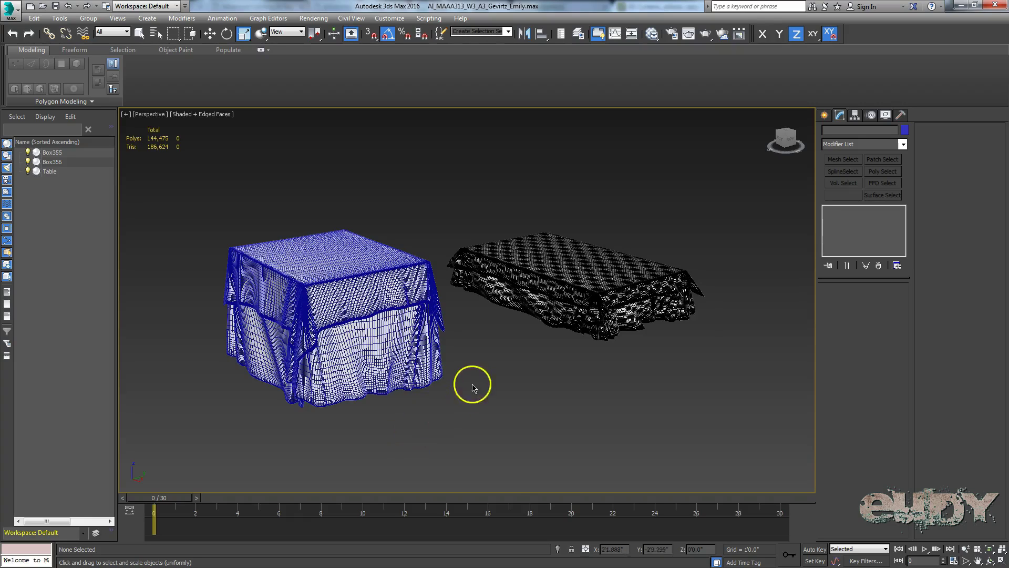
# Select the checkered tablecloth and turn off the edged-faces display in the perspective view.
pyautogui.moveTo(486, 410)
pyautogui.keyDown('alt'); pyautogui.mouseDown(button='middle')
pyautogui.moveTo(468, 432)
pyautogui.moveTo(486, 415)
pyautogui.mouseUp(button='middle'); pyautogui.keyUp('alt')
pyautogui.click(588, 293)
pyautogui.keyDown('alt'); pyautogui.moveTo(568, 331); pyautogui.dragTo(491, 423, button='middle'); pyautogui.keyUp('alt')
pyautogui.scroll(-2, 487, 420)
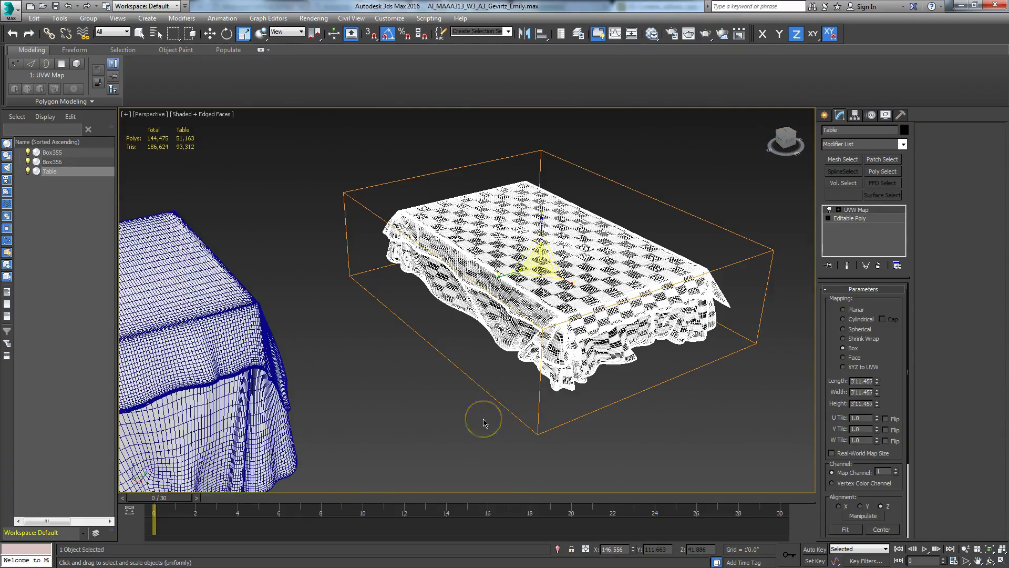
pyautogui.press('F4')
pyautogui.scroll(2, 439, 407)
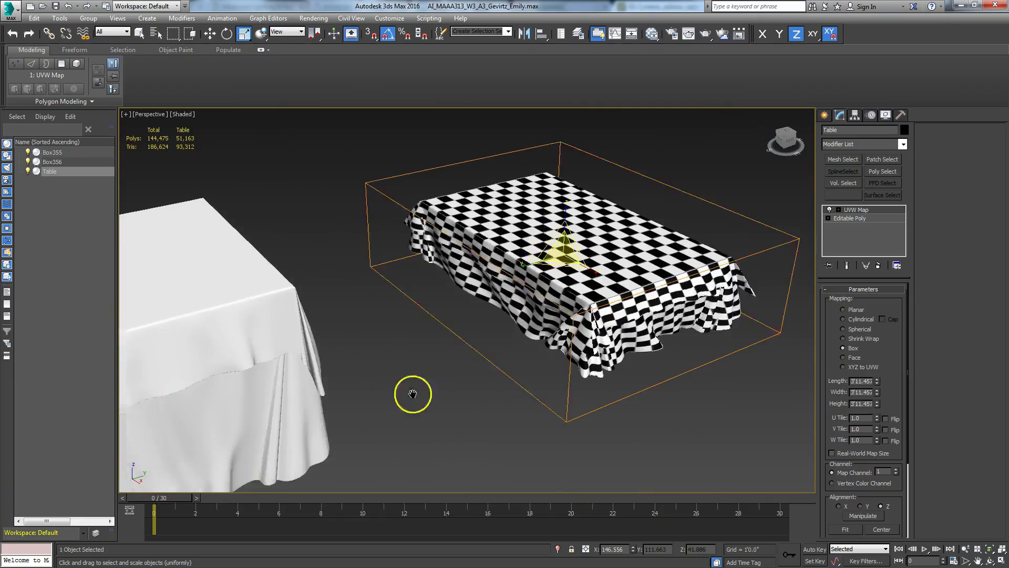
pyautogui.moveTo(410, 396); pyautogui.dragTo(533, 334, button='middle')
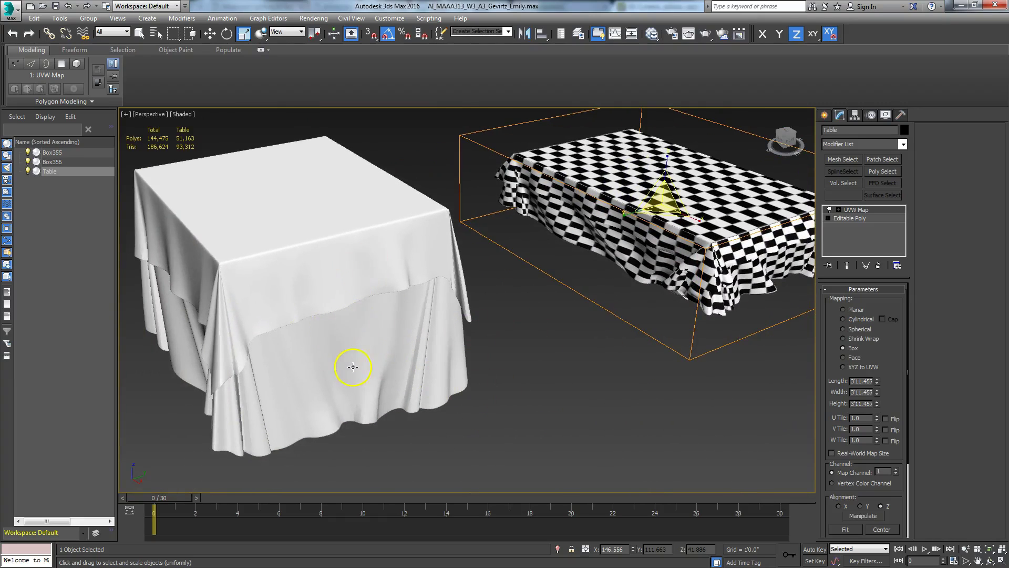
# Try flattening both white tablecloth meshes with non-uniform scaling along Z, undoing the scaling after each attempt.
pyautogui.click(344, 351)
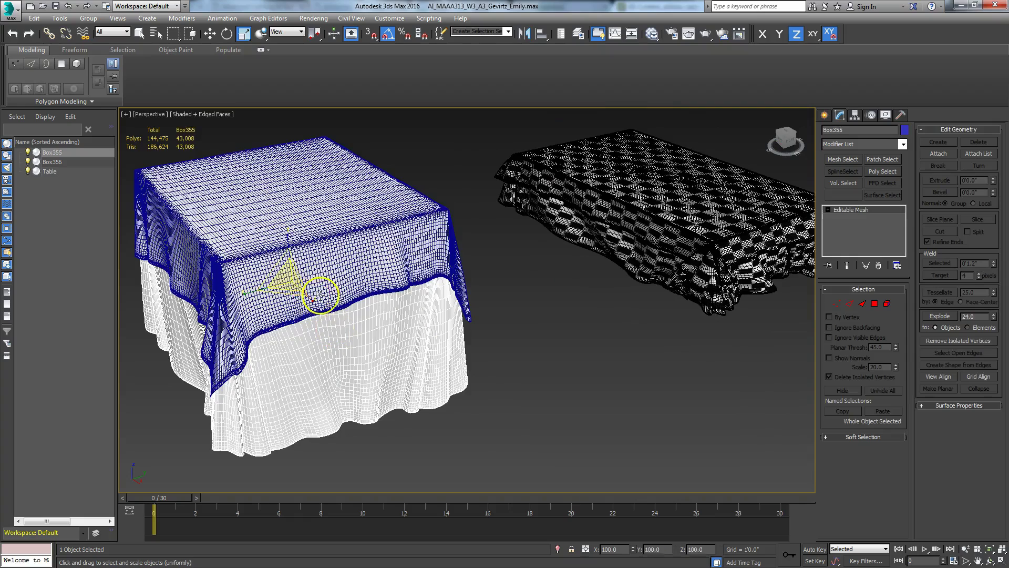
pyautogui.moveTo(494, 390); pyautogui.dragTo(368, 284)
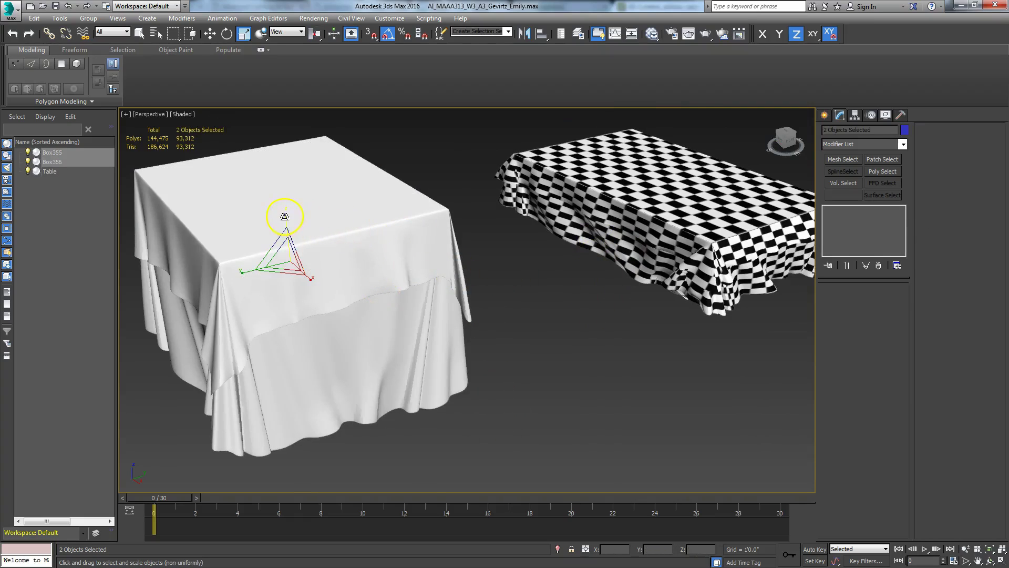
pyautogui.moveTo(286, 216); pyautogui.dragTo(289, 271)
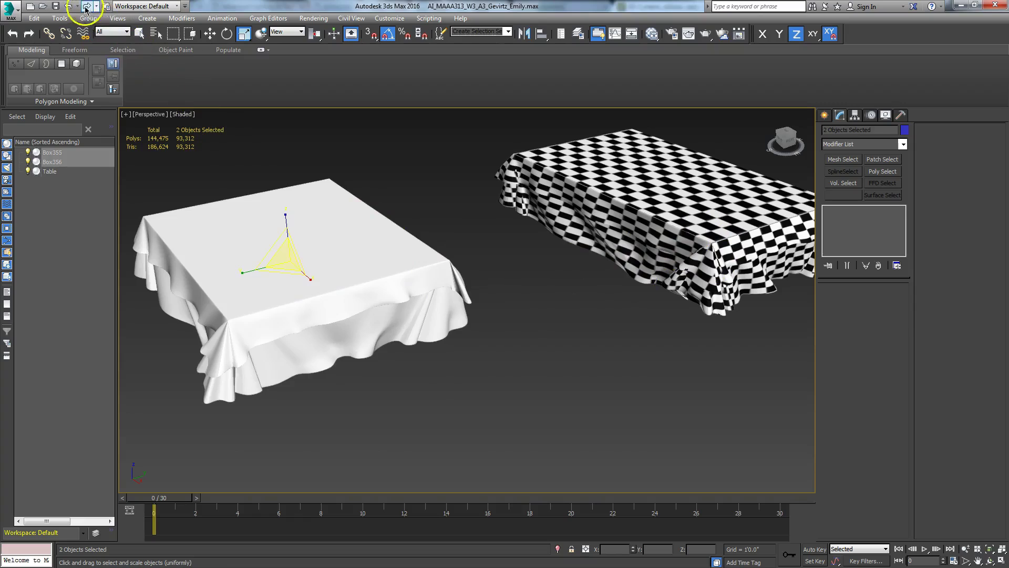
pyautogui.click(68, 6)
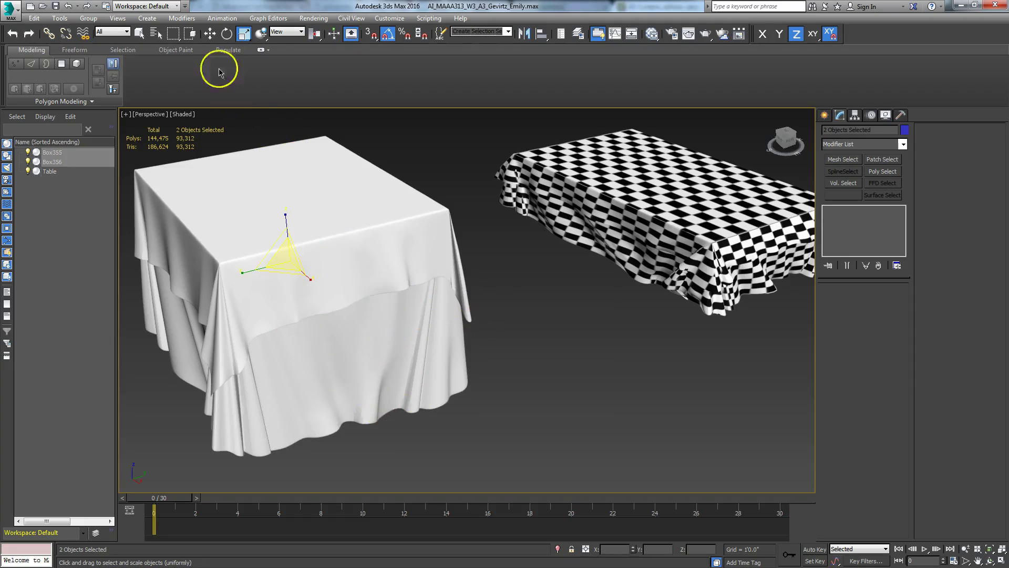
pyautogui.moveTo(286, 216); pyautogui.dragTo(311, 313)
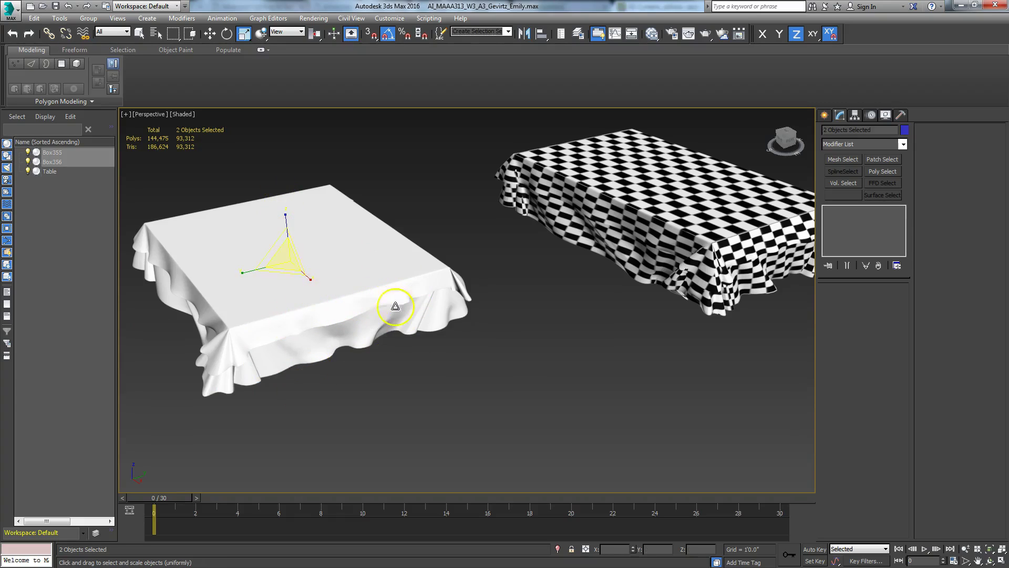
pyautogui.click(68, 7)
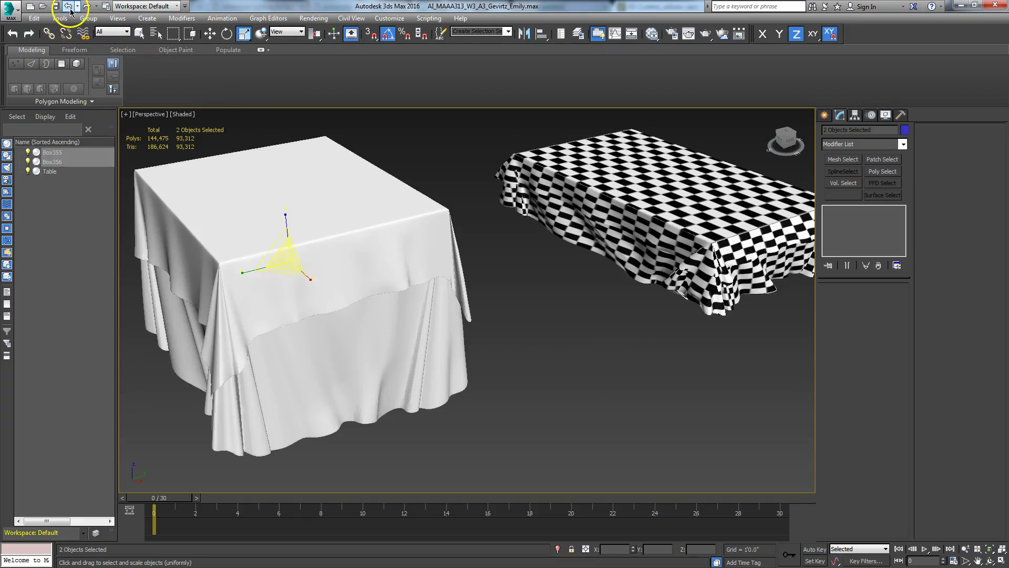
# Isolate the checkered tablecloth by hiding the other objects from view.
pyautogui.click(505, 310)
pyautogui.moveTo(563, 322); pyautogui.dragTo(452, 338, button='middle')
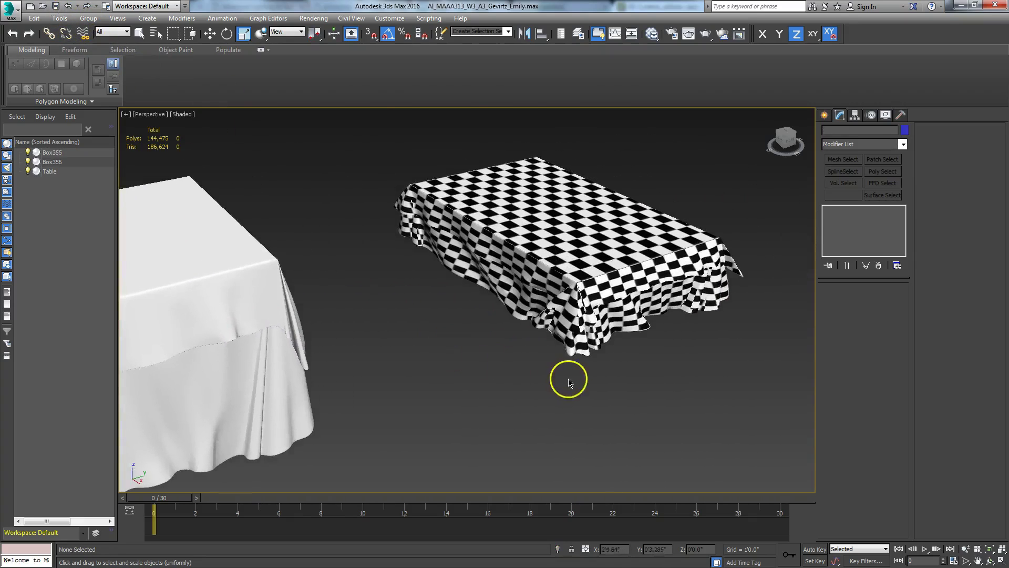
pyautogui.moveTo(568, 383); pyautogui.dragTo(531, 446, button='middle')
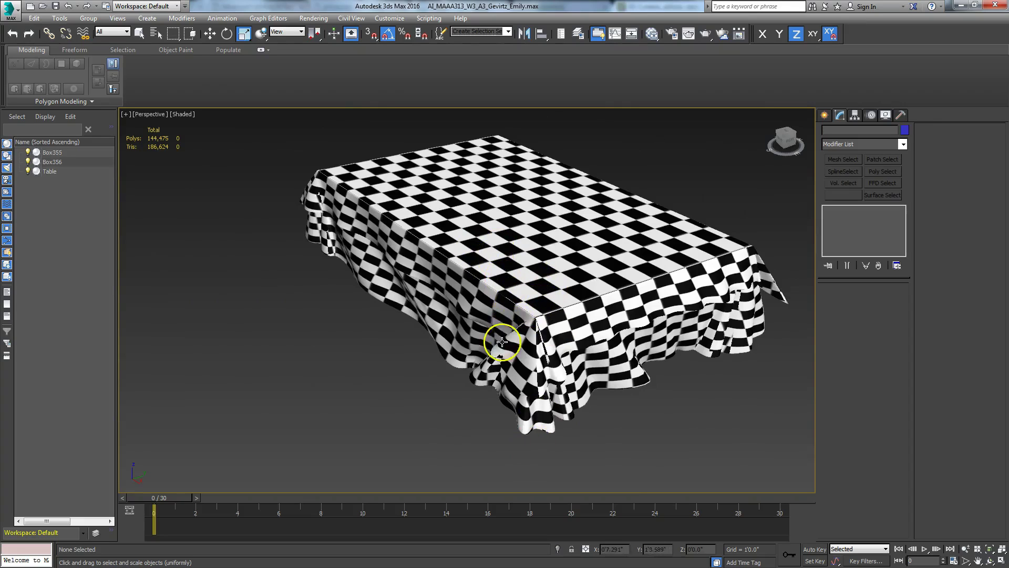
pyautogui.moveTo(475, 362)
pyautogui.keyDown('alt'); pyautogui.mouseDown(button='middle')
pyautogui.moveTo(500, 419)
pyautogui.moveTo(520, 423)
pyautogui.moveTo(536, 354)
pyautogui.moveTo(488, 359)
pyautogui.mouseUp(button='middle'); pyautogui.keyUp('alt')
pyautogui.click(529, 295)
pyautogui.rightClick(529, 290)
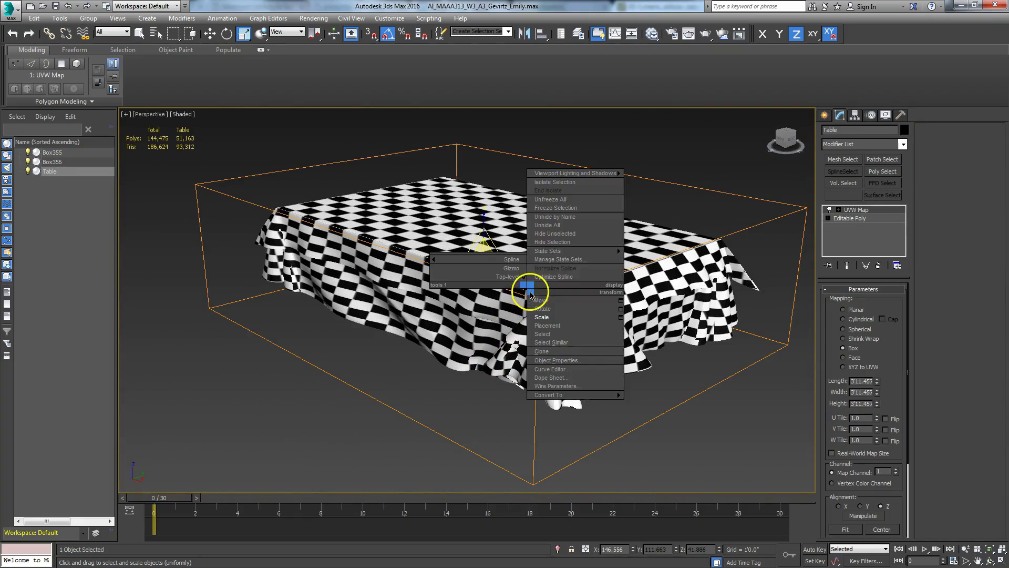
pyautogui.click(554, 182)
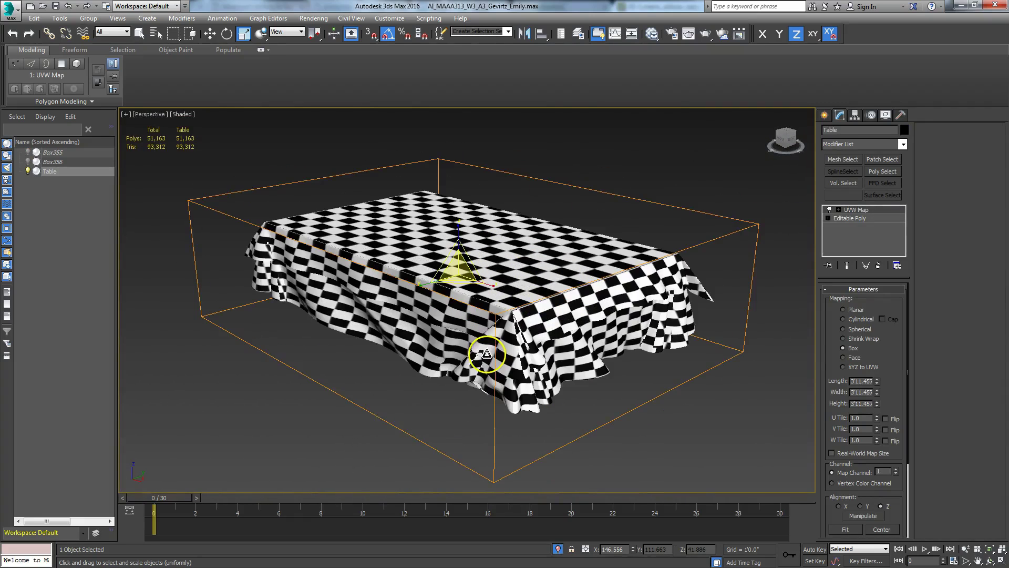
# Remove the UVW Map modifier from the checkered tablecloth.
pyautogui.click(327, 437)
pyautogui.keyDown('alt'); pyautogui.moveTo(327, 437); pyautogui.dragTo(433, 361, button='middle'); pyautogui.keyUp('alt')
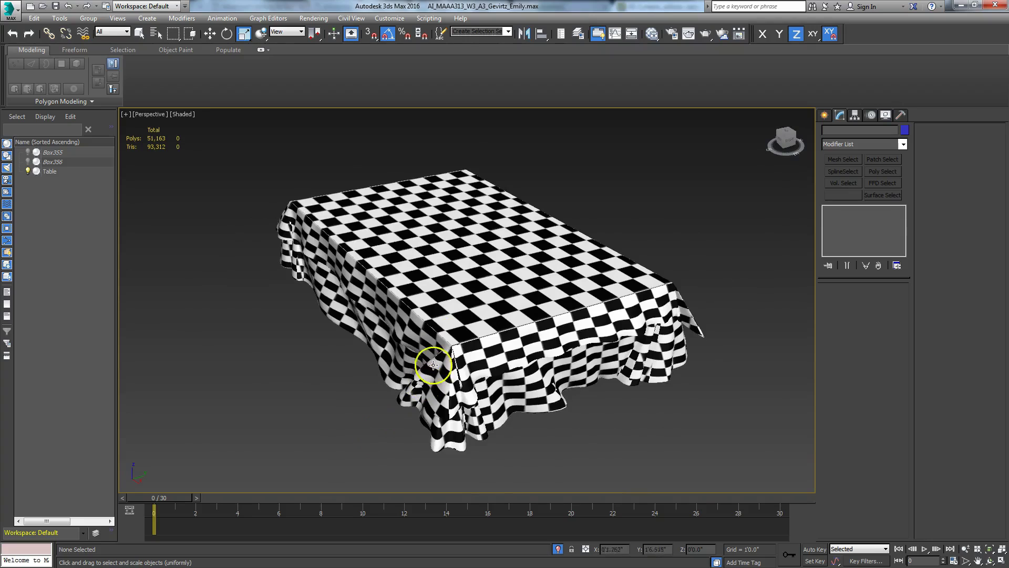
pyautogui.click(463, 342)
pyautogui.moveTo(497, 354); pyautogui.dragTo(624, 330)
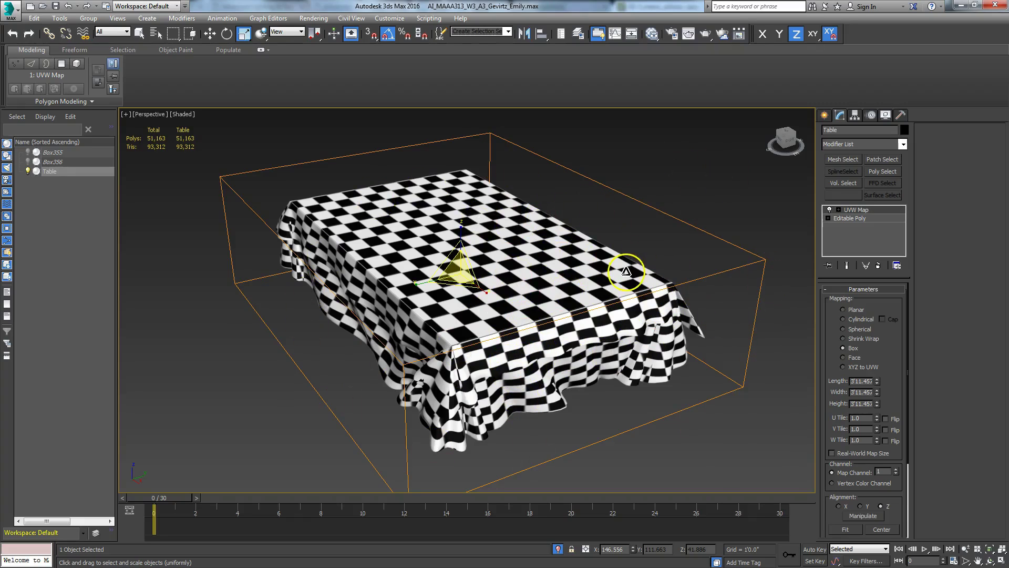
pyautogui.click(878, 266)
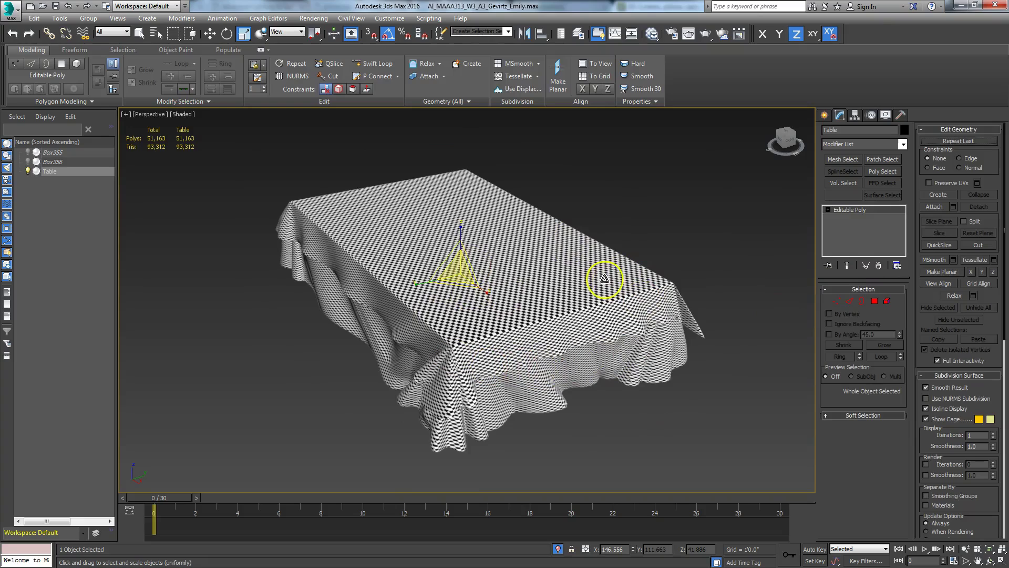
# Apply Reset XForm to the checkered tablecloth and convert it to an Editable Poly.
pyautogui.click(902, 115)
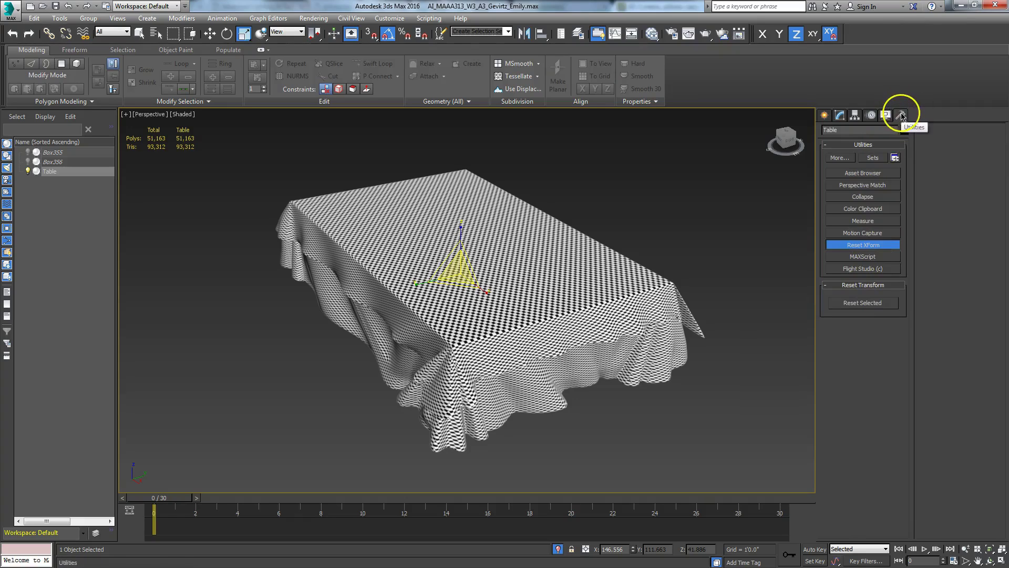
pyautogui.click(852, 305)
pyautogui.click(840, 114)
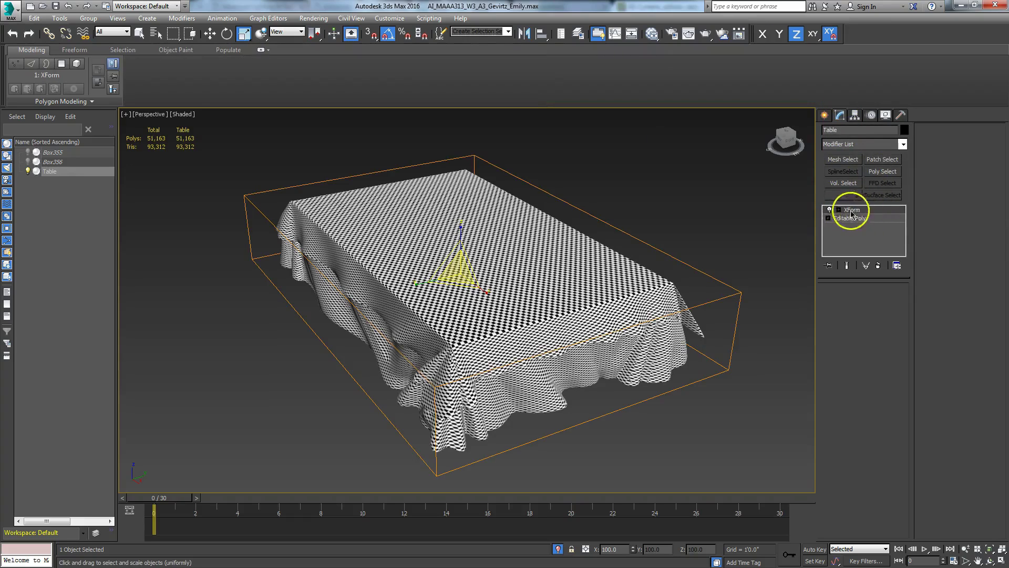
pyautogui.rightClick(551, 264)
pyautogui.moveTo(577, 373)
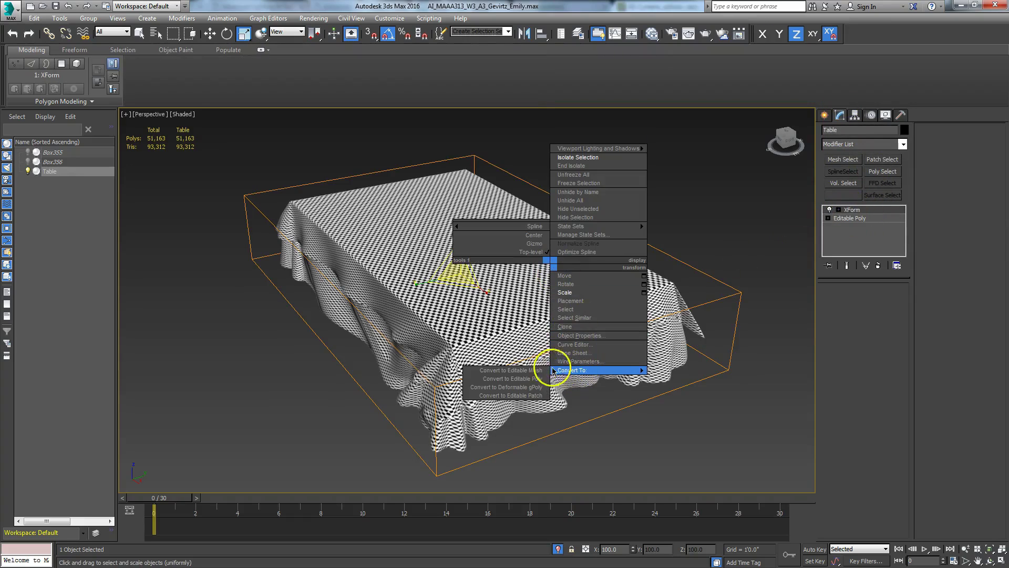
pyautogui.click(539, 379)
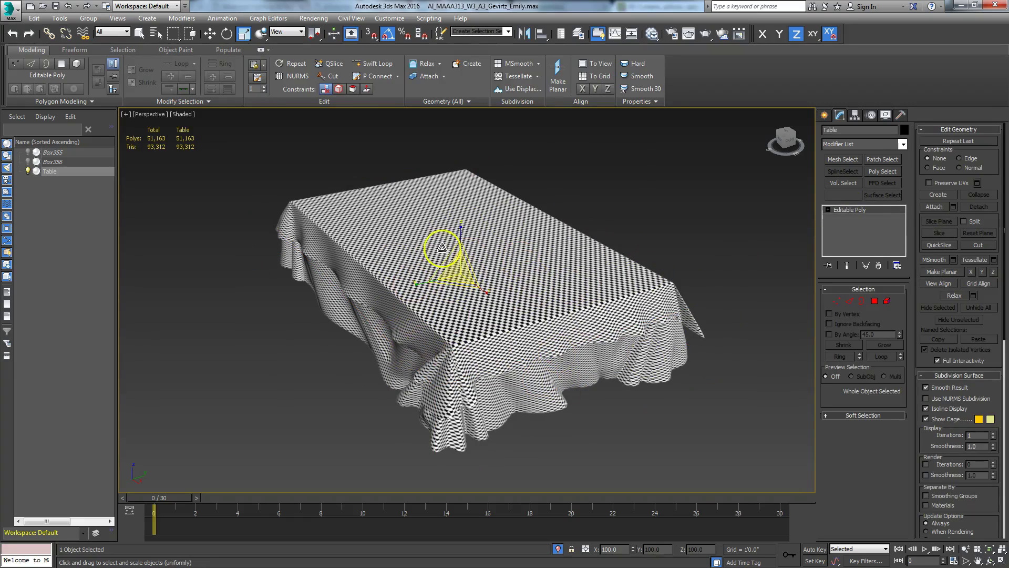
# Add a UVW Map modifier to the checkered tablecloth with Box mapping.
pyautogui.click(903, 144)
pyautogui.moveTo(901, 162); pyautogui.dragTo(910, 419)
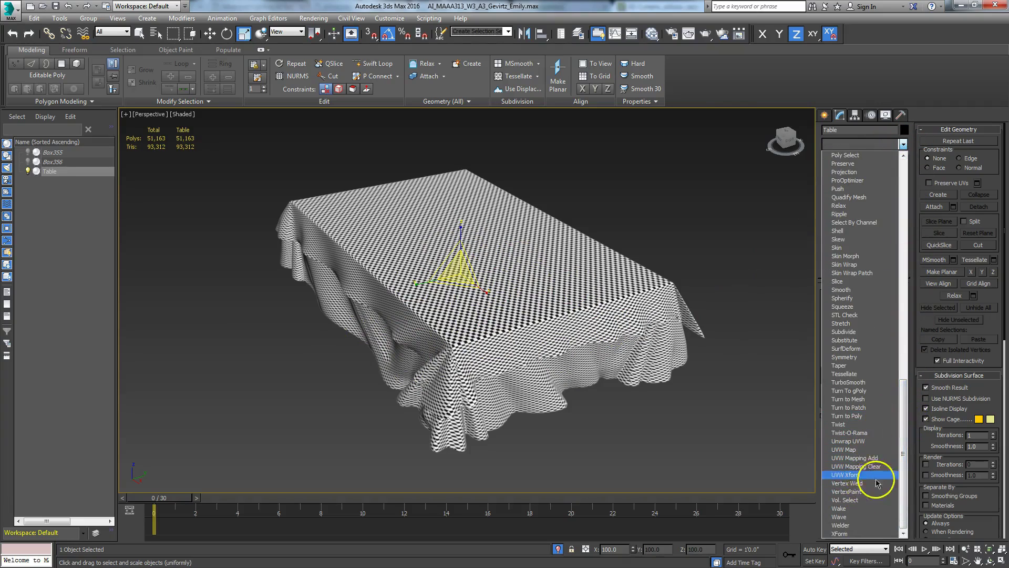
pyautogui.click(851, 450)
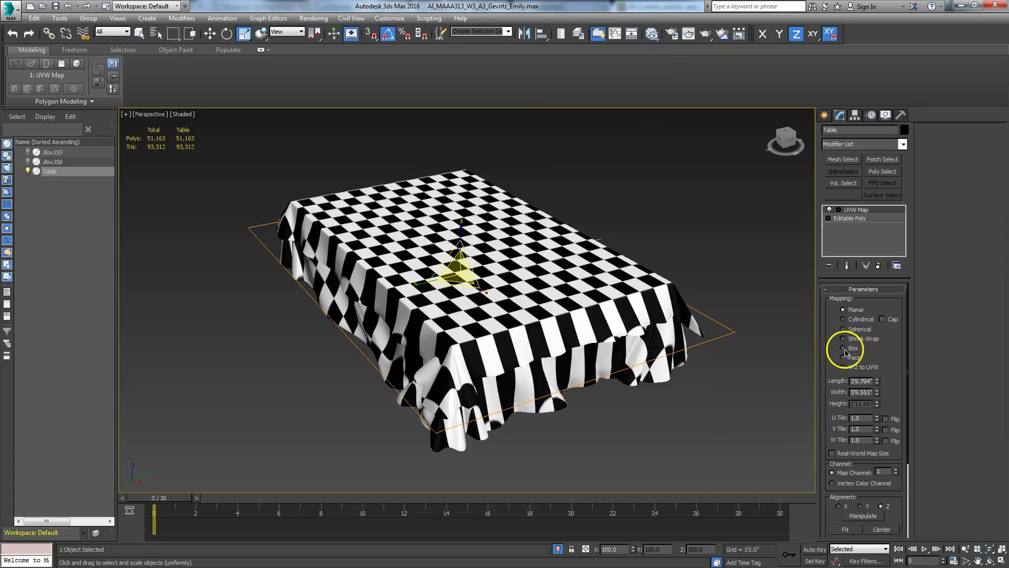
pyautogui.click(845, 349)
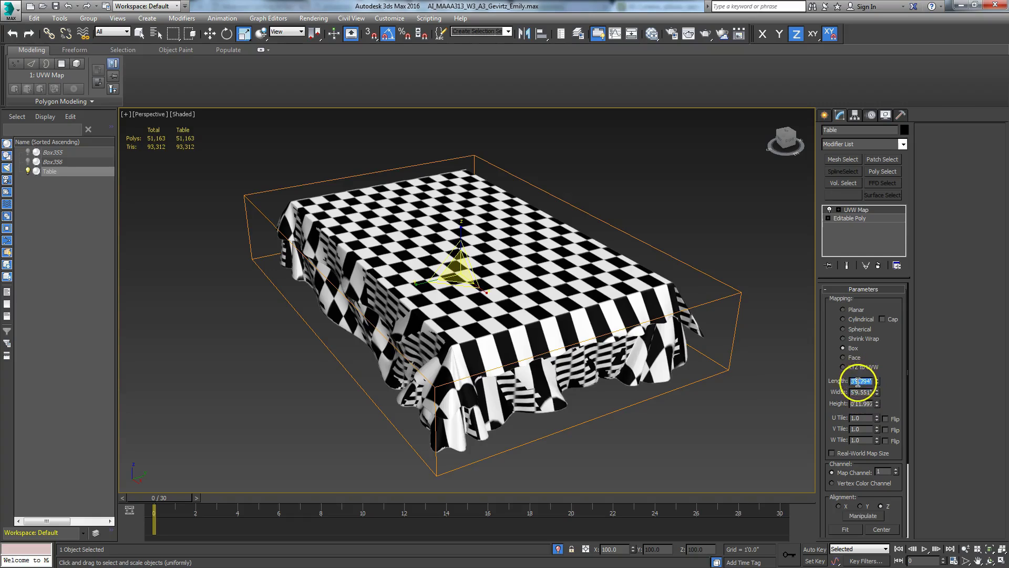
# Set the box mapping's length, width and height all to 5'9.551".
pyautogui.write('5\'9.551"')
pyautogui.press('Return')
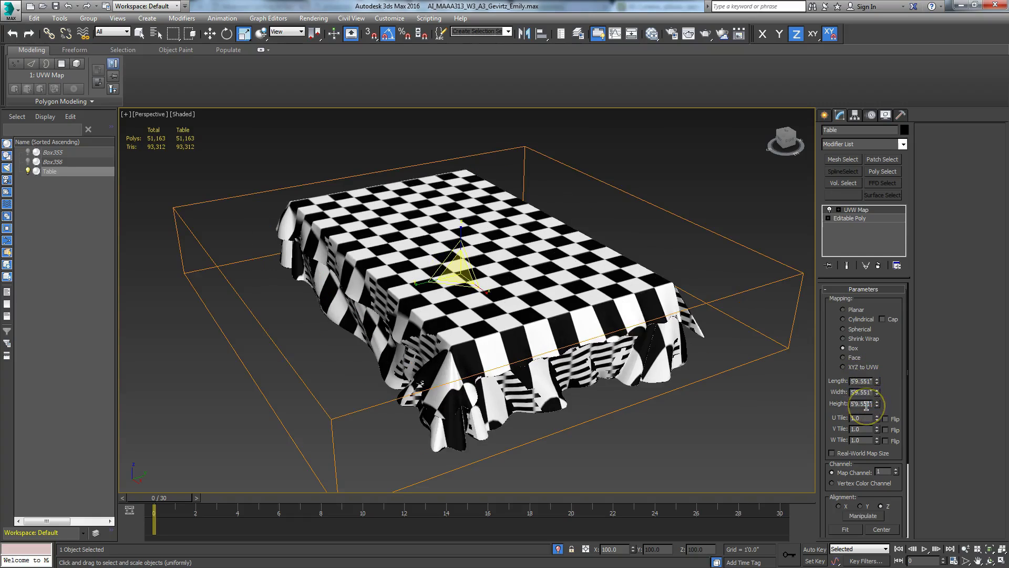
pyautogui.press('Return')
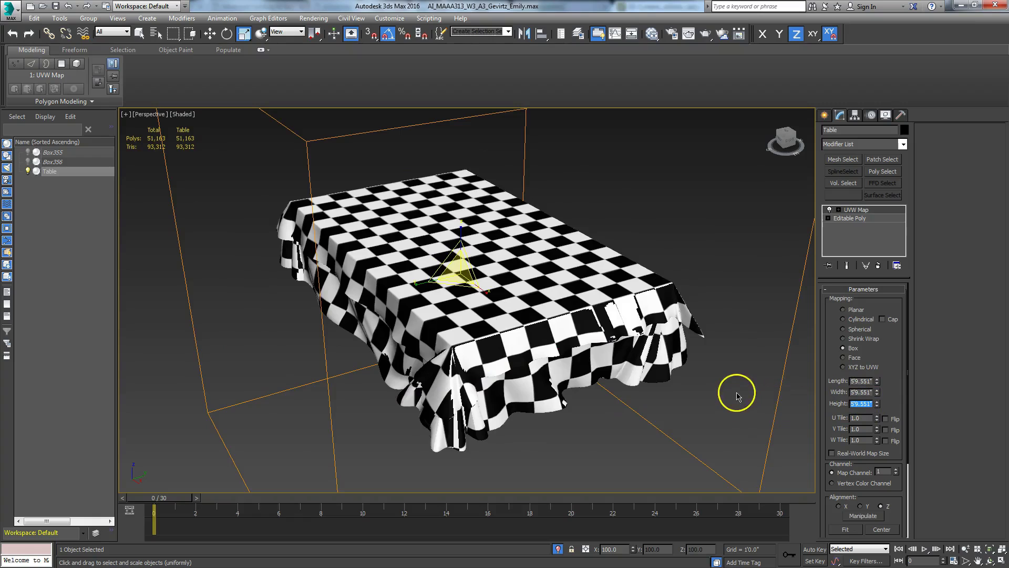
# Scale the UVW Map gizmo down uniformly to shrink the checker squares, and leave gizmo editing.
pyautogui.click(839, 209)
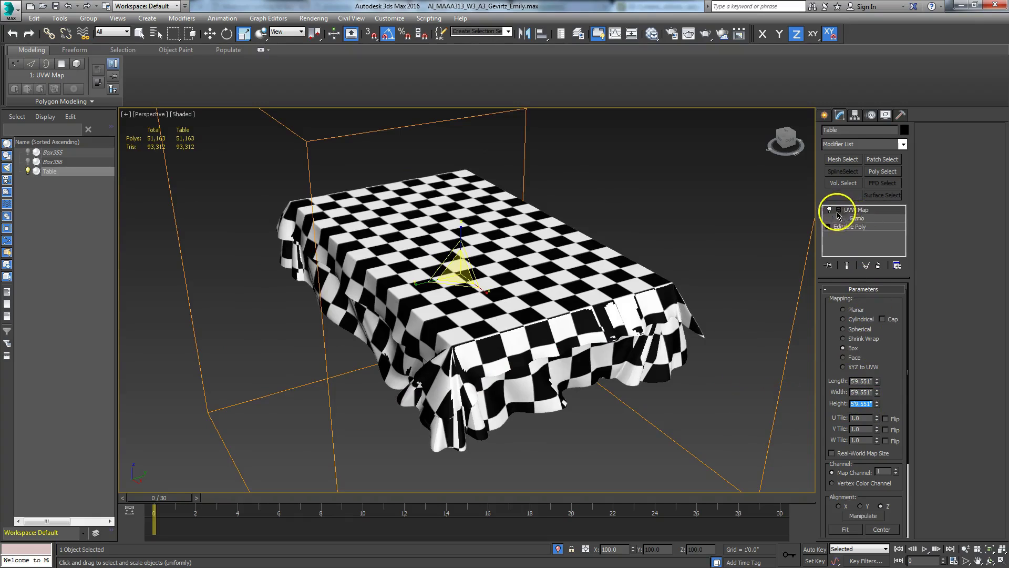
pyautogui.click(847, 218)
pyautogui.moveTo(457, 271); pyautogui.dragTo(462, 322)
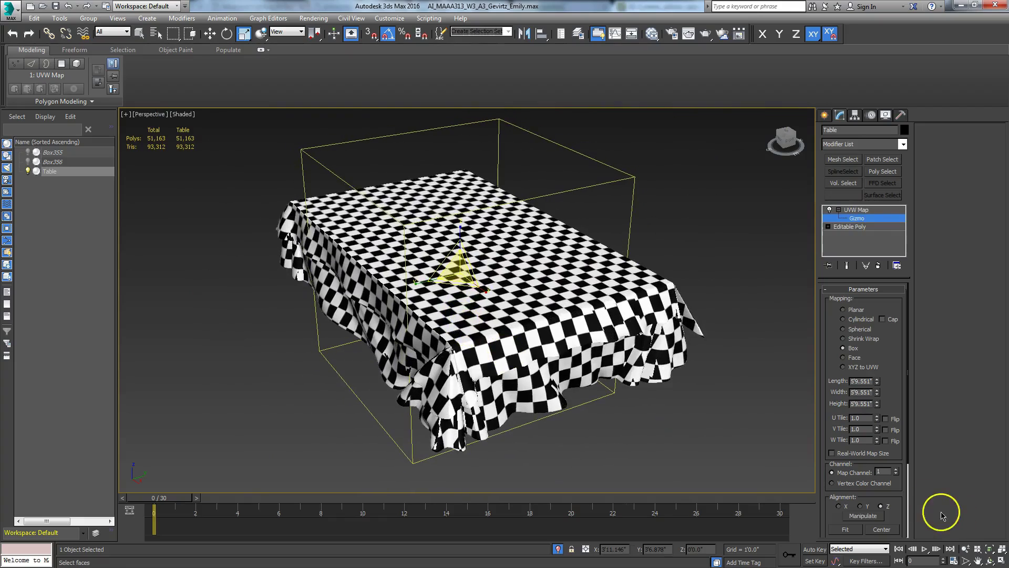
pyautogui.click(990, 560)
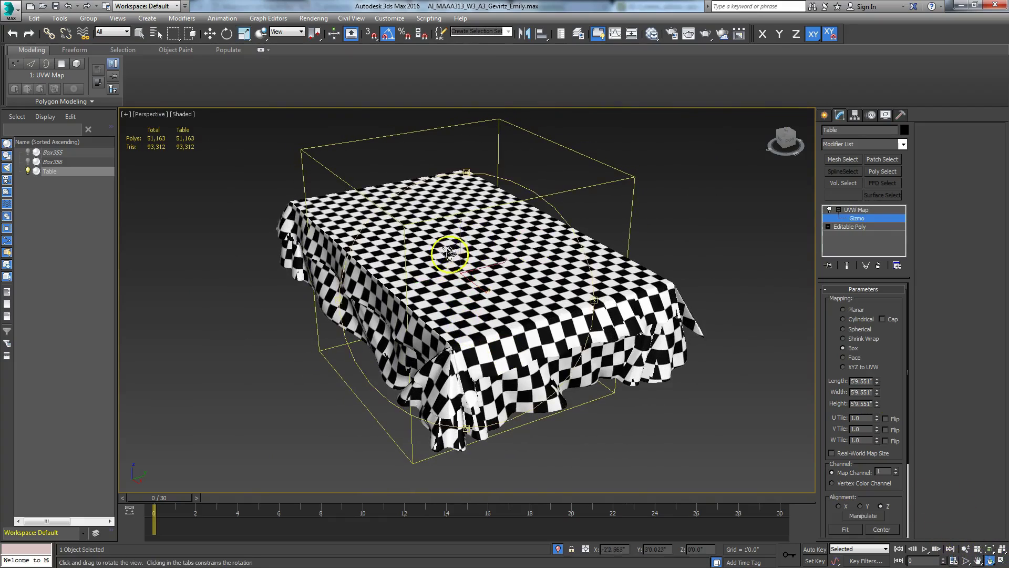
pyautogui.moveTo(452, 263)
pyautogui.mouseDown()
pyautogui.moveTo(467, 332)
pyautogui.moveTo(484, 295)
pyautogui.moveTo(554, 239)
pyautogui.moveTo(578, 234)
pyautogui.moveTo(600, 252)
pyautogui.moveTo(478, 279)
pyautogui.moveTo(454, 267)
pyautogui.mouseUp()
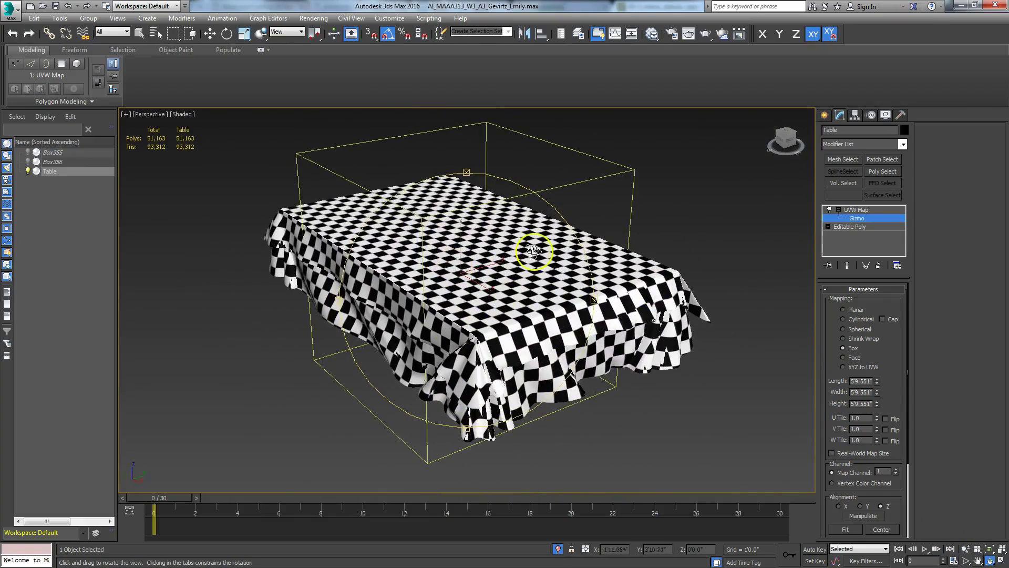
pyautogui.press('r')
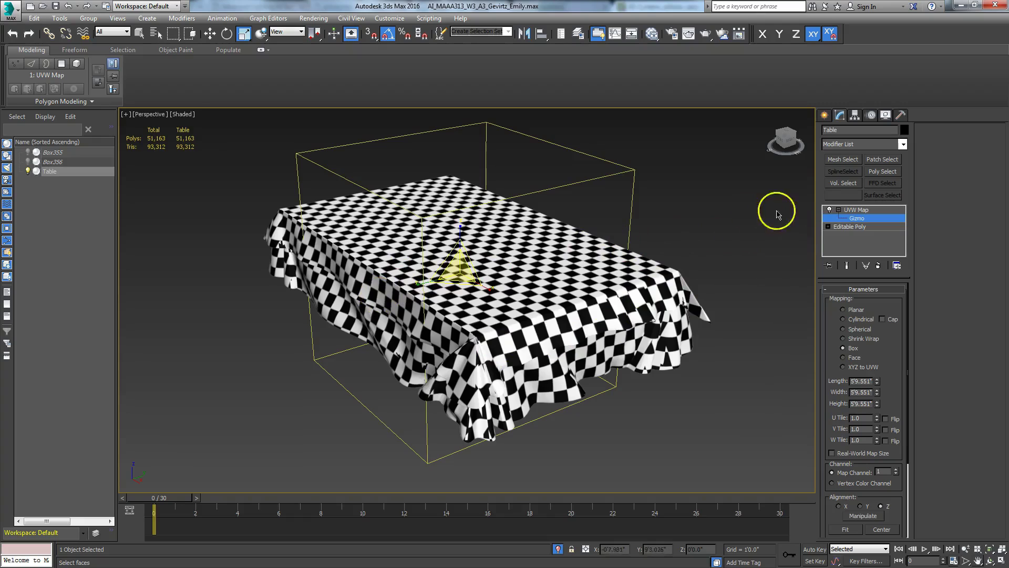
pyautogui.click(850, 209)
# Unhide all objects and hide the checkered tablecloth, leaving the white tablecloths in view.
pyautogui.rightClick(391, 263)
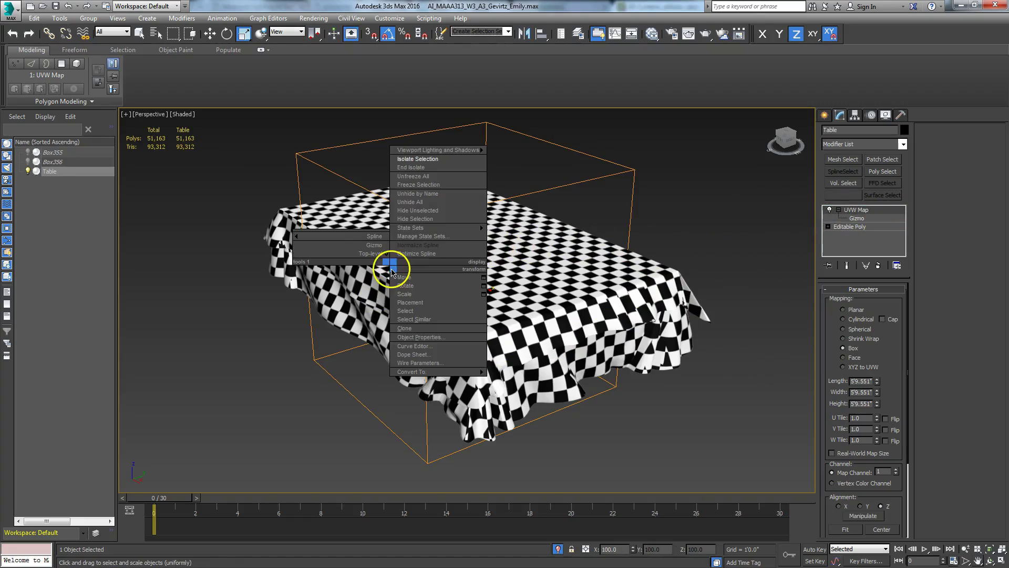
pyautogui.click(417, 203)
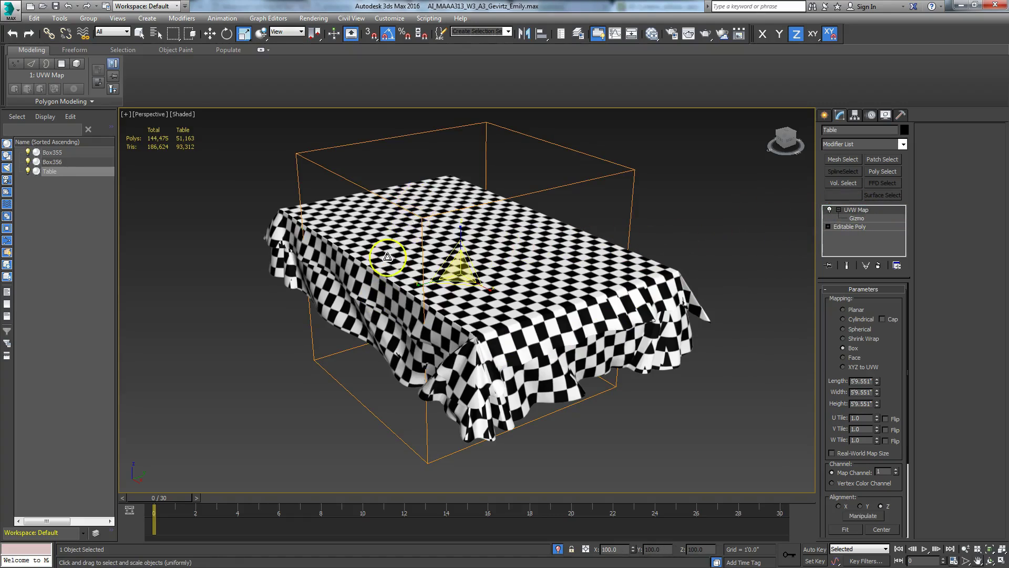
pyautogui.scroll(-5, 295, 322)
pyautogui.rightClick(432, 281)
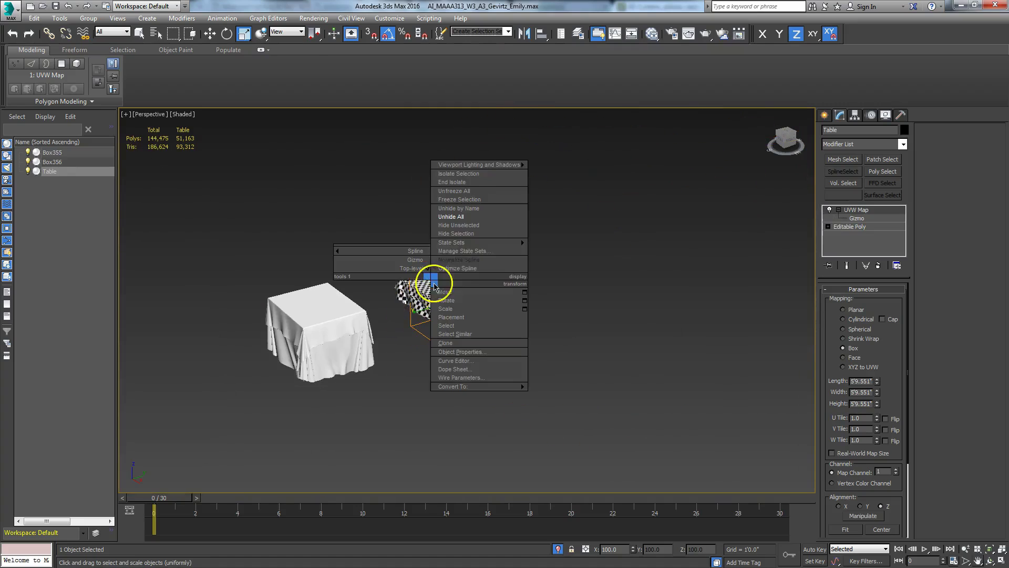
pyautogui.click(457, 234)
# Select the upper white tablecloth, turn on edged faces, and isolate it so every other object is hidden.
pyautogui.click(318, 336)
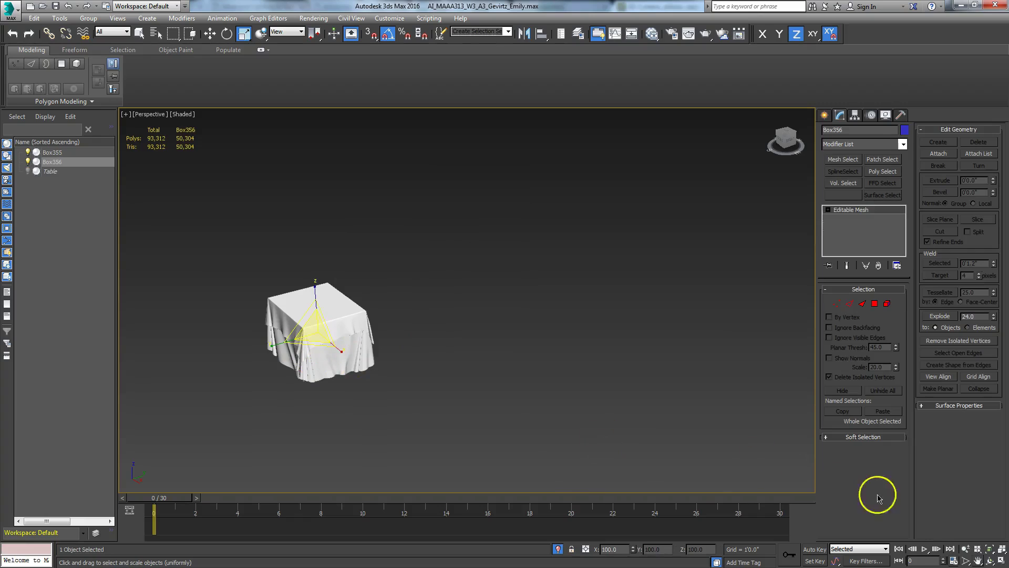
pyautogui.click(991, 560)
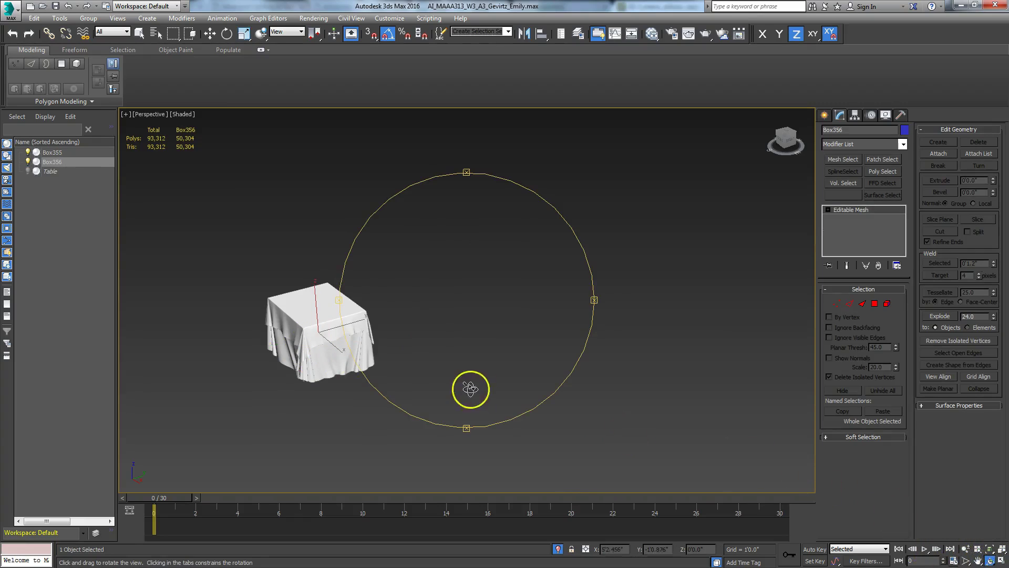
pyautogui.click(989, 549)
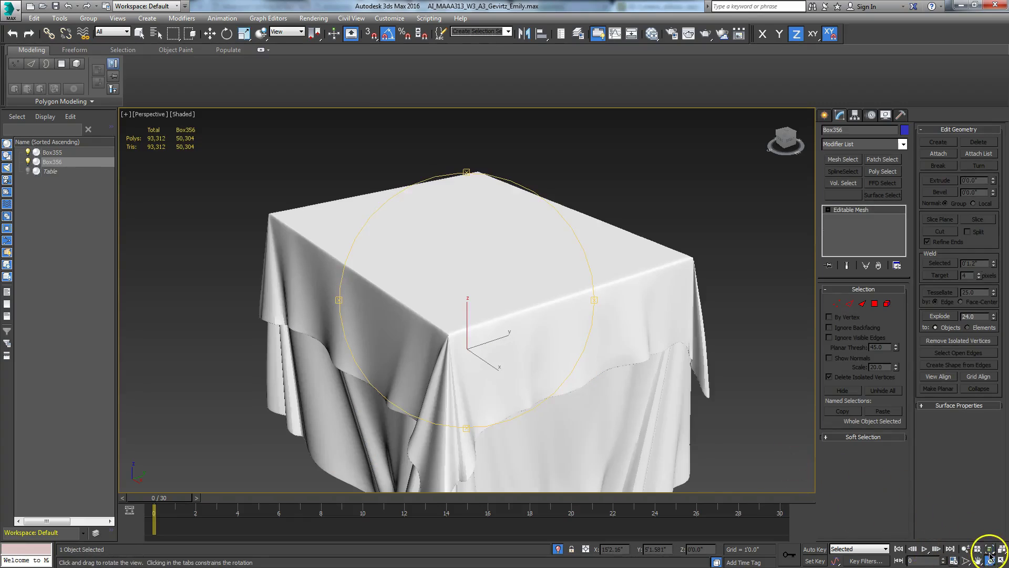
pyautogui.press('F4')
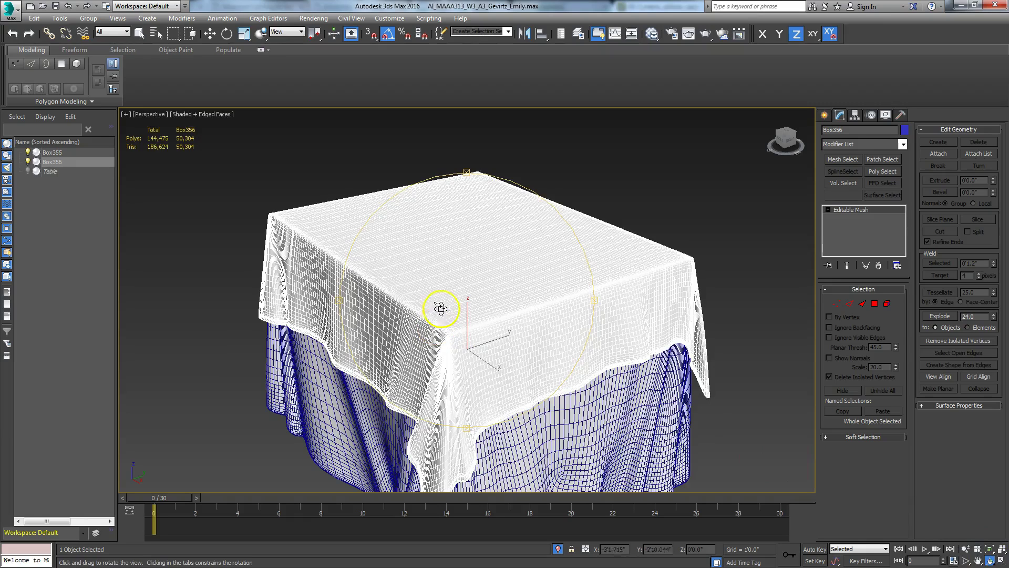
pyautogui.press('Escape')
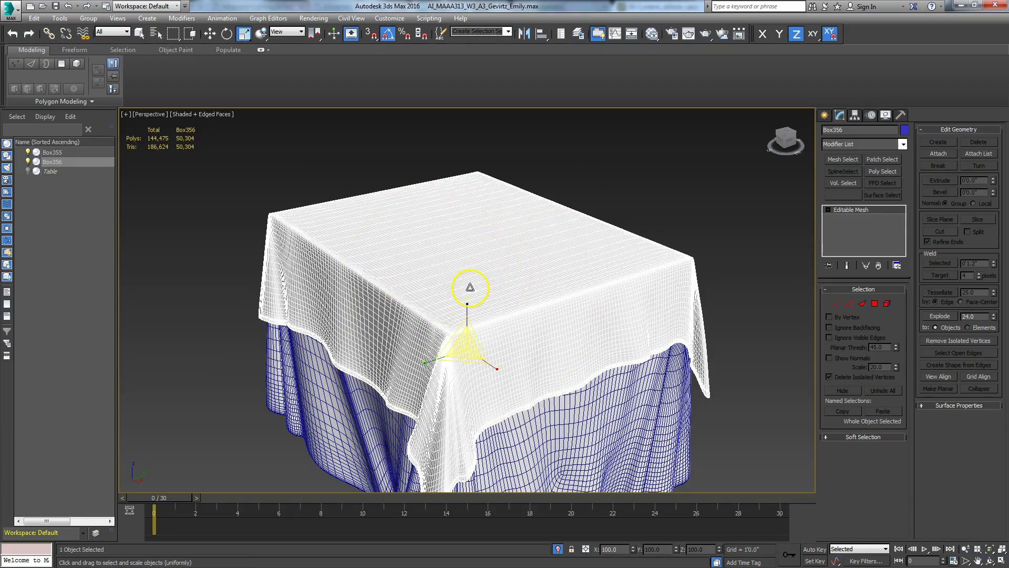
pyautogui.rightClick(468, 287)
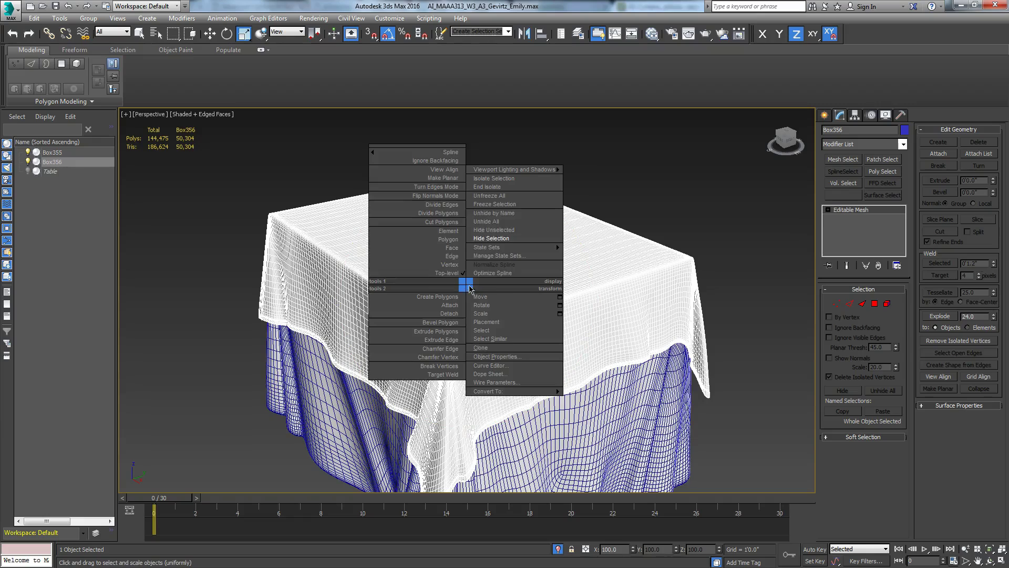
pyautogui.click(492, 182)
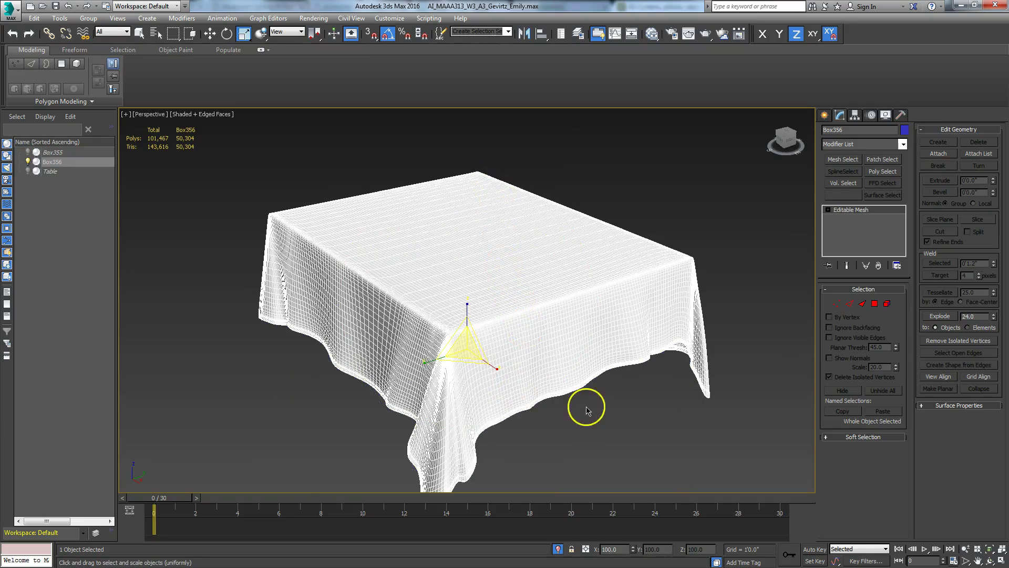
# Examine the wireframe density of the isolated tablecloth around its front corner and folds.
pyautogui.click(990, 561)
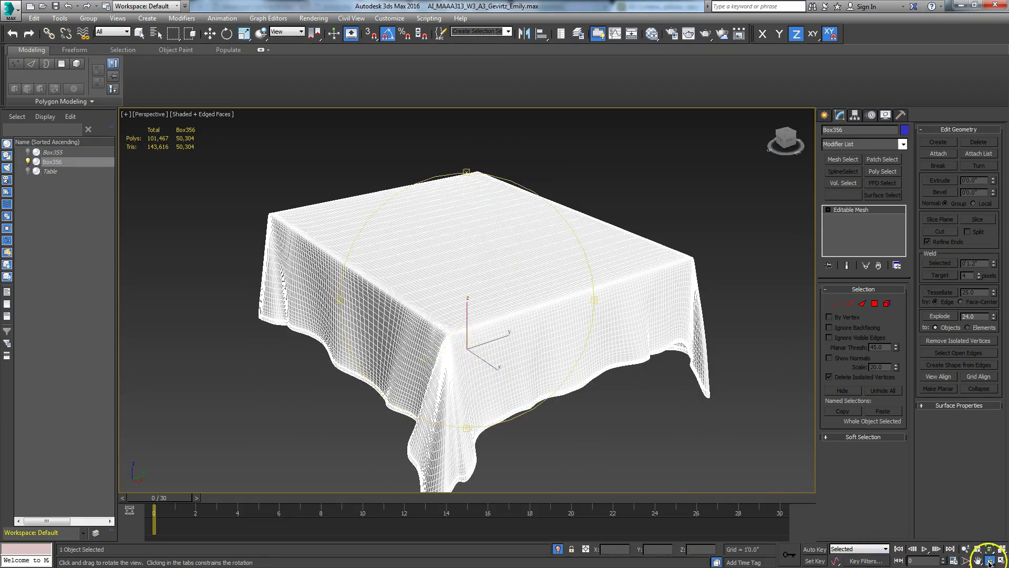
pyautogui.moveTo(447, 330)
pyautogui.mouseDown()
pyautogui.moveTo(396, 338)
pyautogui.moveTo(431, 337)
pyautogui.moveTo(418, 325)
pyautogui.moveTo(394, 340)
pyautogui.moveTo(392, 387)
pyautogui.moveTo(435, 331)
pyautogui.moveTo(451, 333)
pyautogui.moveTo(435, 338)
pyautogui.mouseUp()
pyautogui.scroll(5, 446, 338)
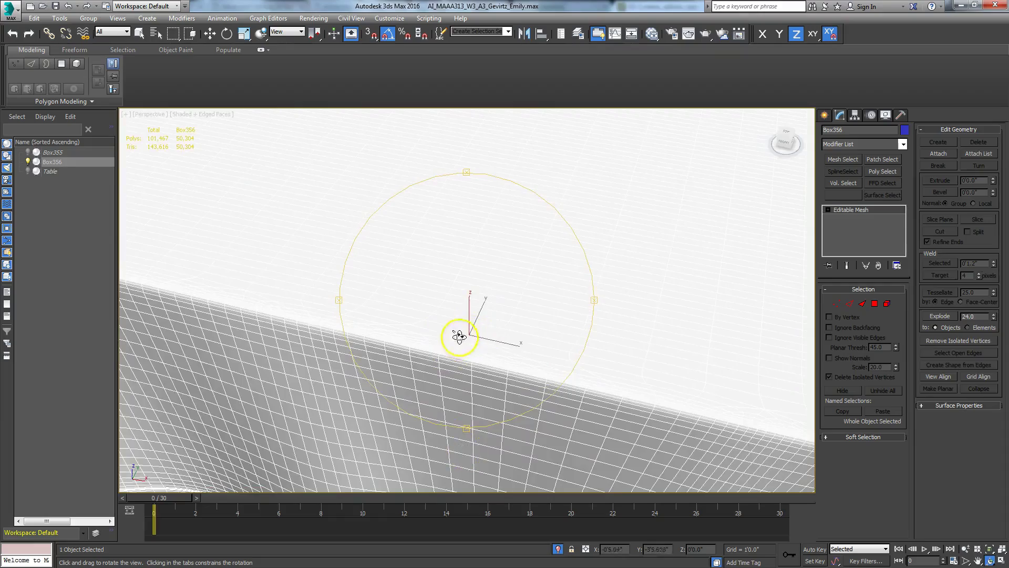
pyautogui.scroll(-6, 455, 334)
pyautogui.moveTo(445, 339); pyautogui.dragTo(417, 368)
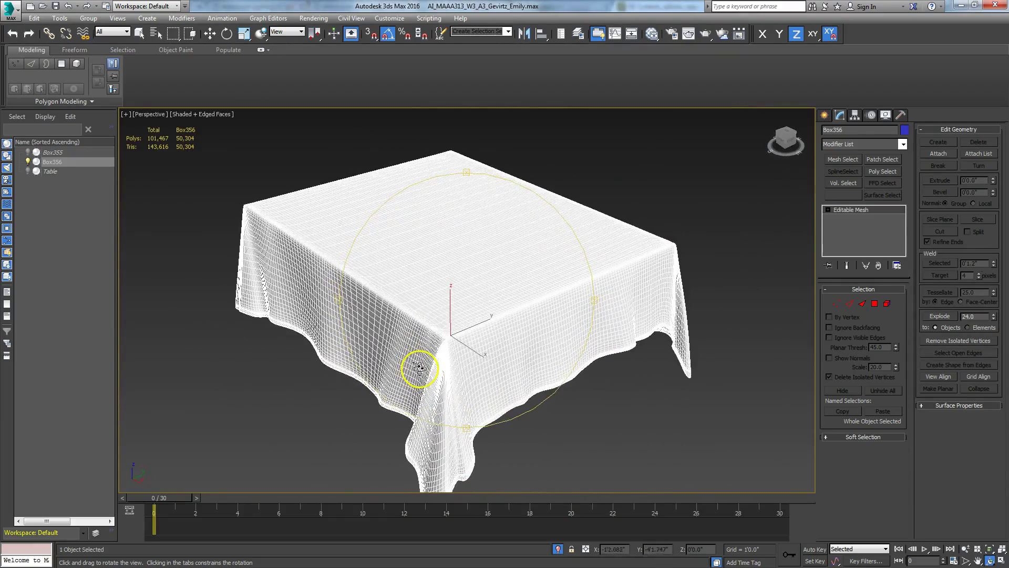
pyautogui.press('r')
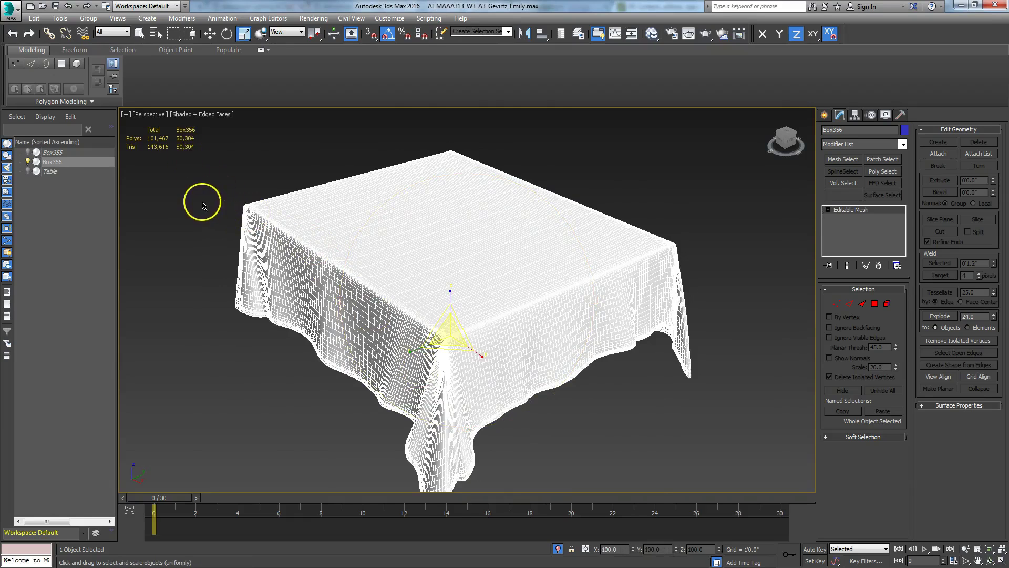
pyautogui.click(322, 218)
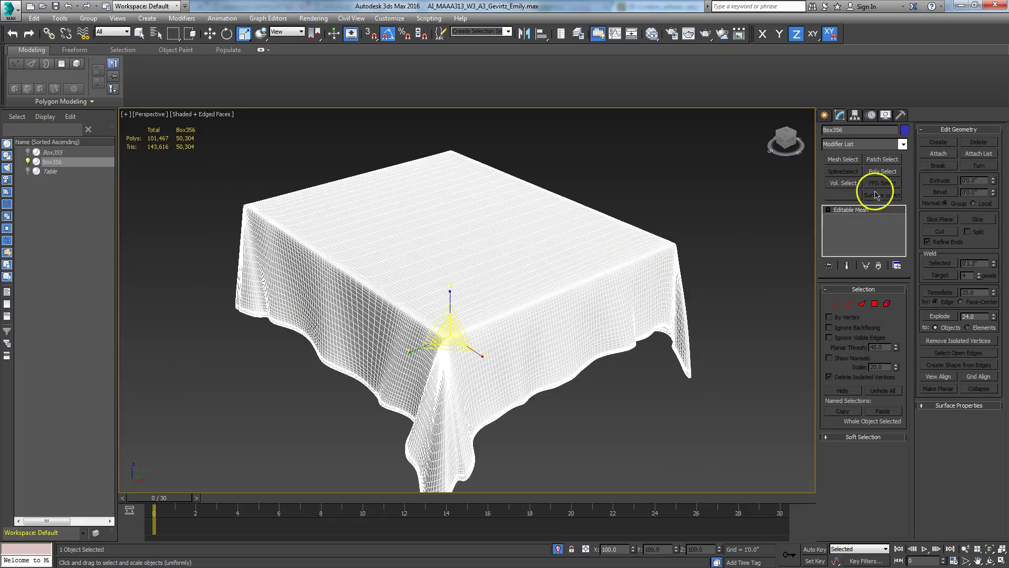
pyautogui.click(902, 144)
pyautogui.moveTo(903, 187); pyautogui.dragTo(902, 341)
pyautogui.click(847, 357)
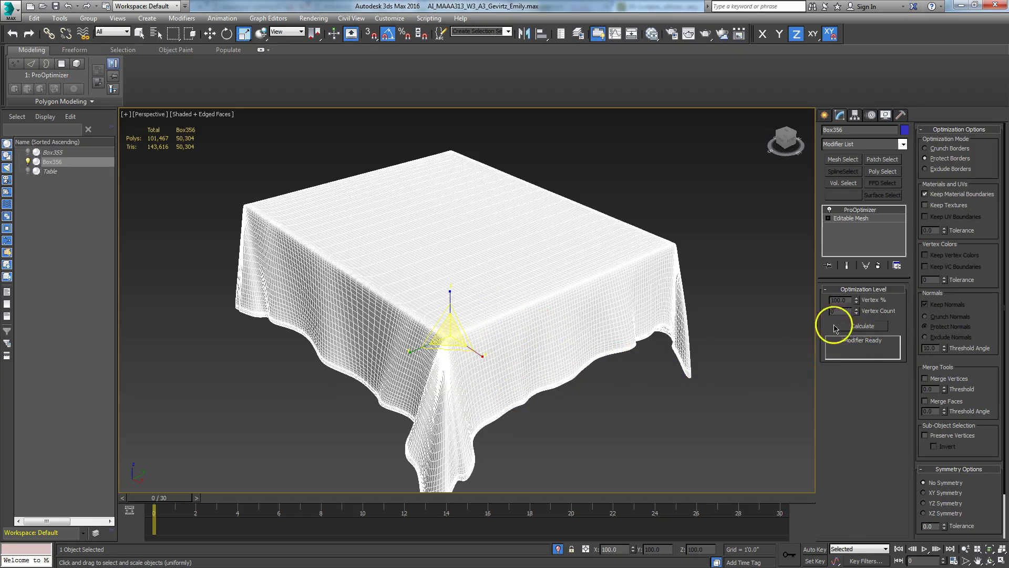
pyautogui.click(857, 326)
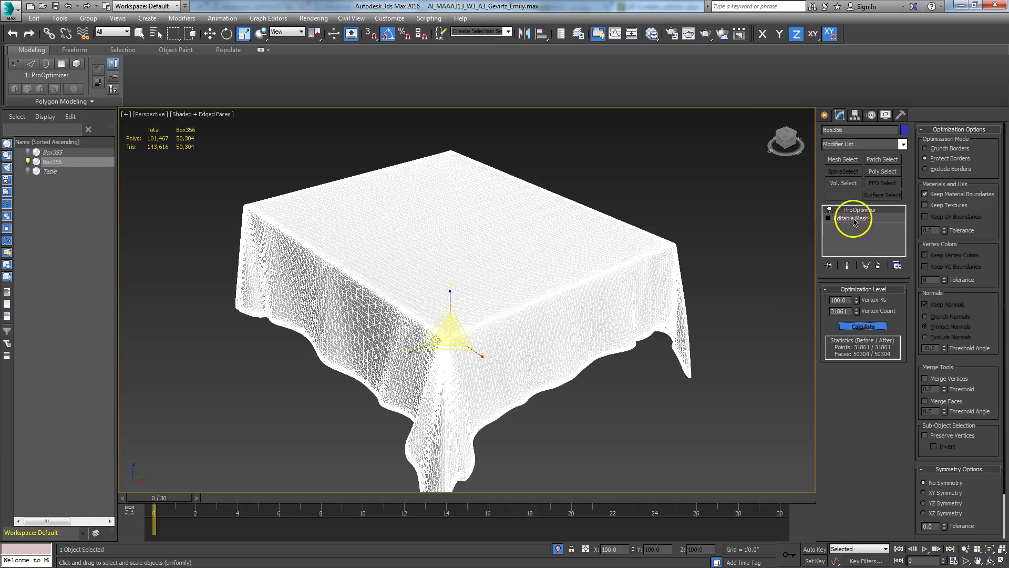
pyautogui.click(878, 266)
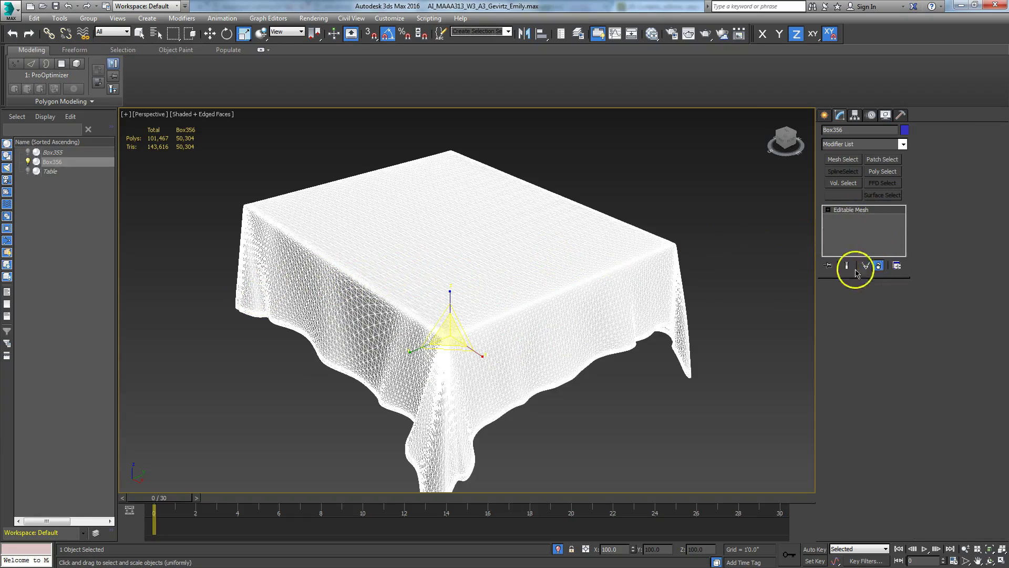
# Convert the isolated tablecloth mesh to an Editable Poly.
pyautogui.rightClick(460, 256)
pyautogui.moveTo(494, 363)
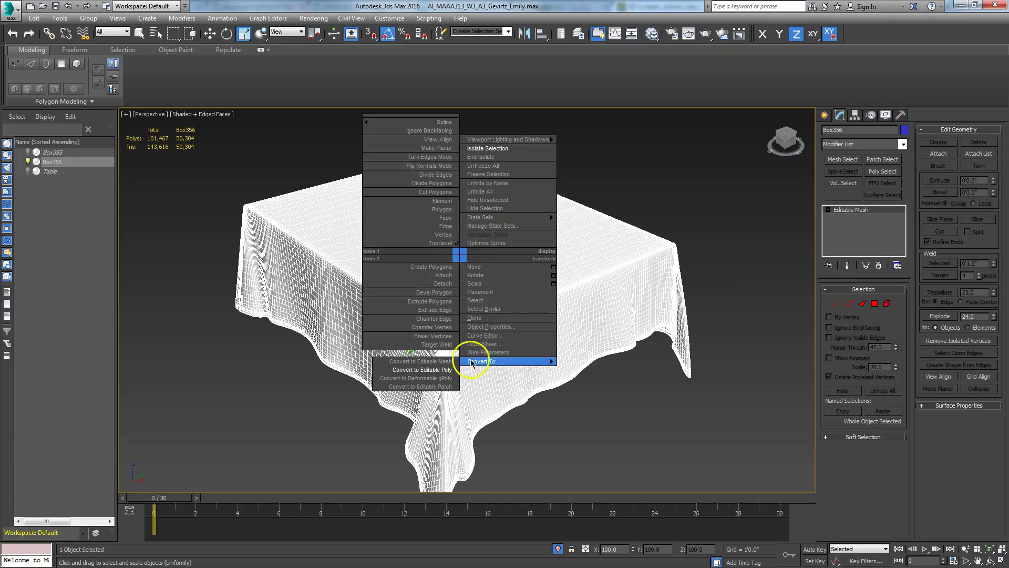
pyautogui.click(428, 369)
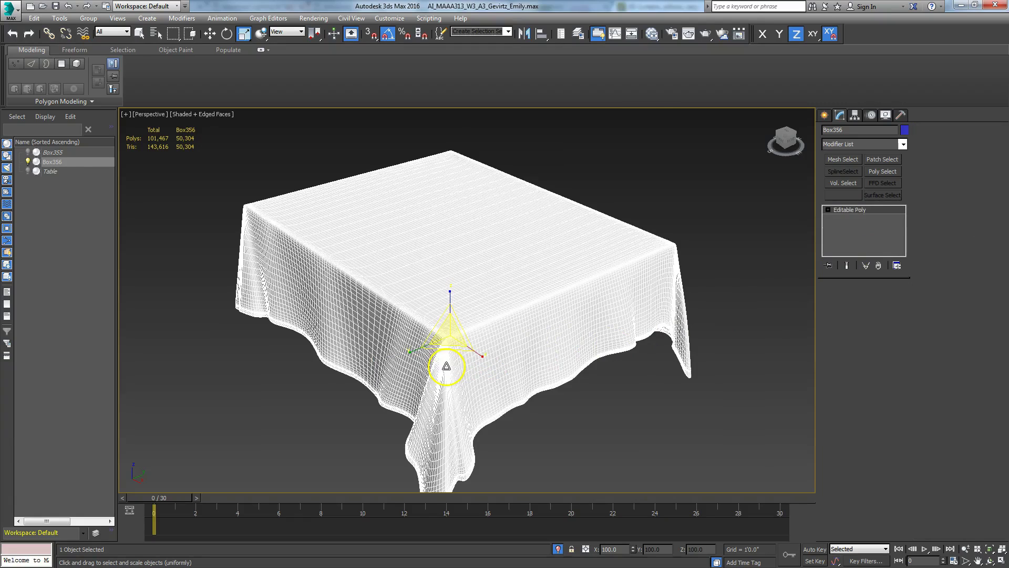
# Add a ProOptimizer modifier to the tablecloth, calculate it, and set the vertex percentage to 20.
pyautogui.click(903, 144)
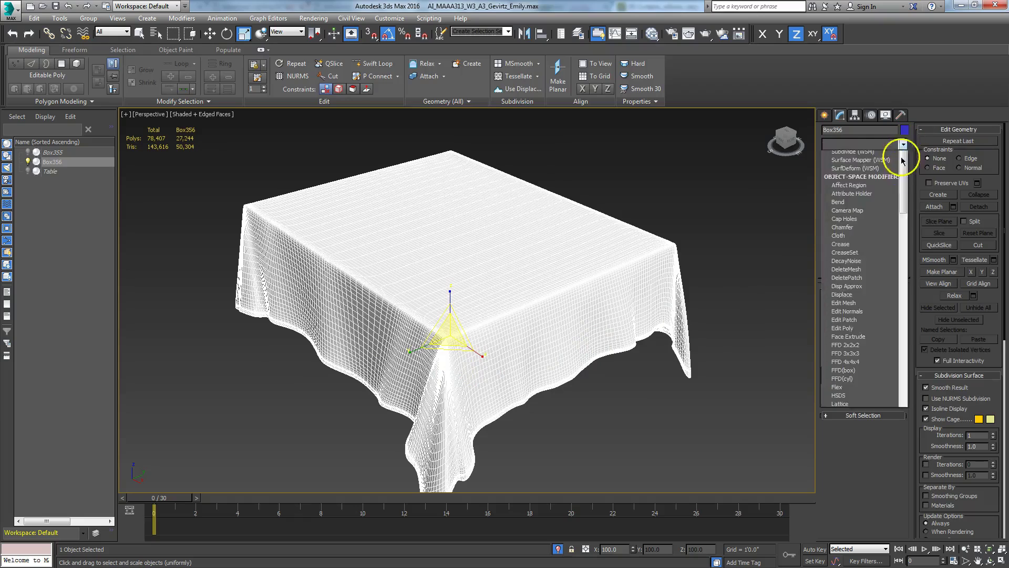
pyautogui.moveTo(902, 160); pyautogui.dragTo(903, 368)
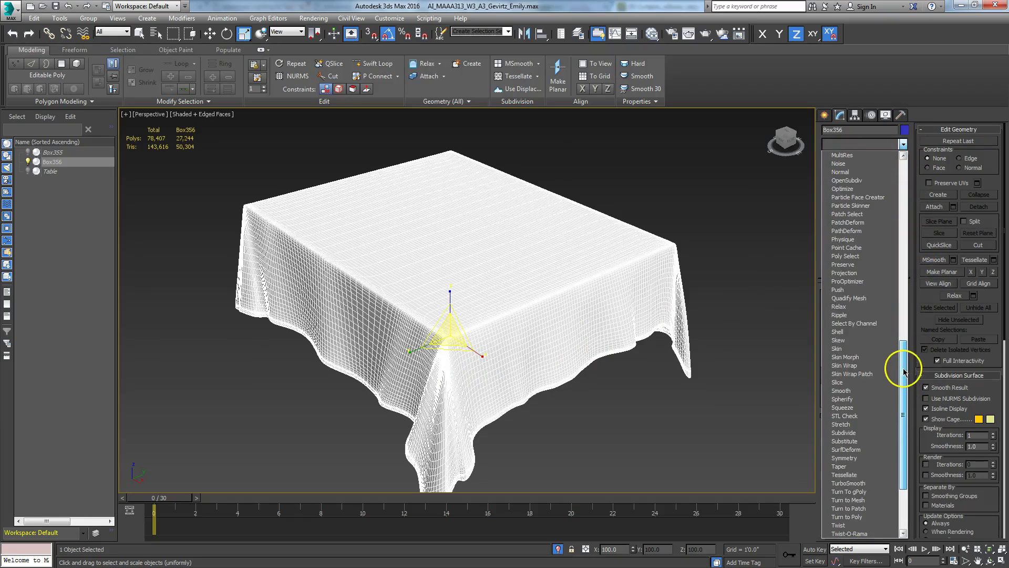
pyautogui.click(832, 284)
pyautogui.click(863, 326)
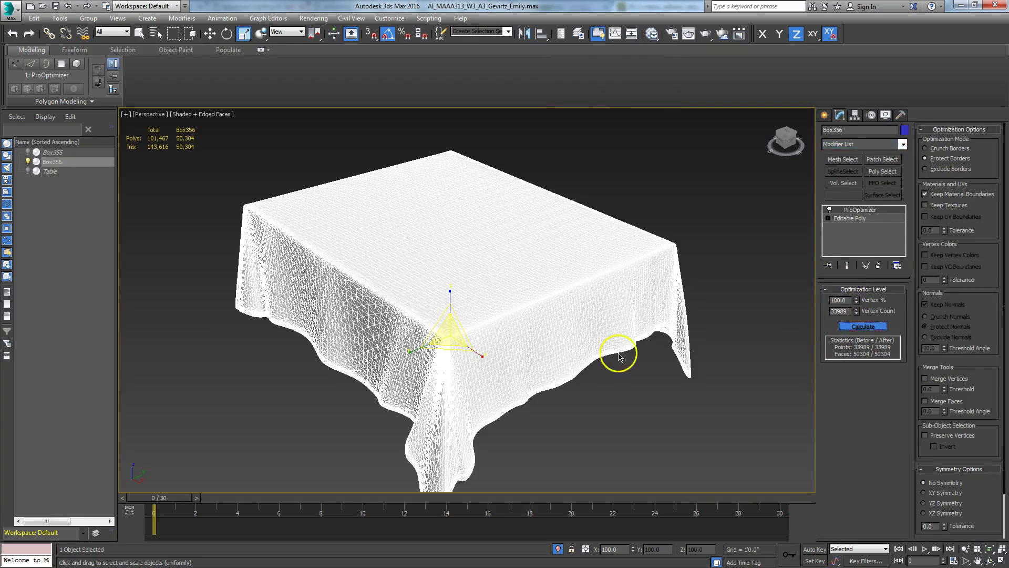
pyautogui.doubleClick(848, 300)
pyautogui.write('2')
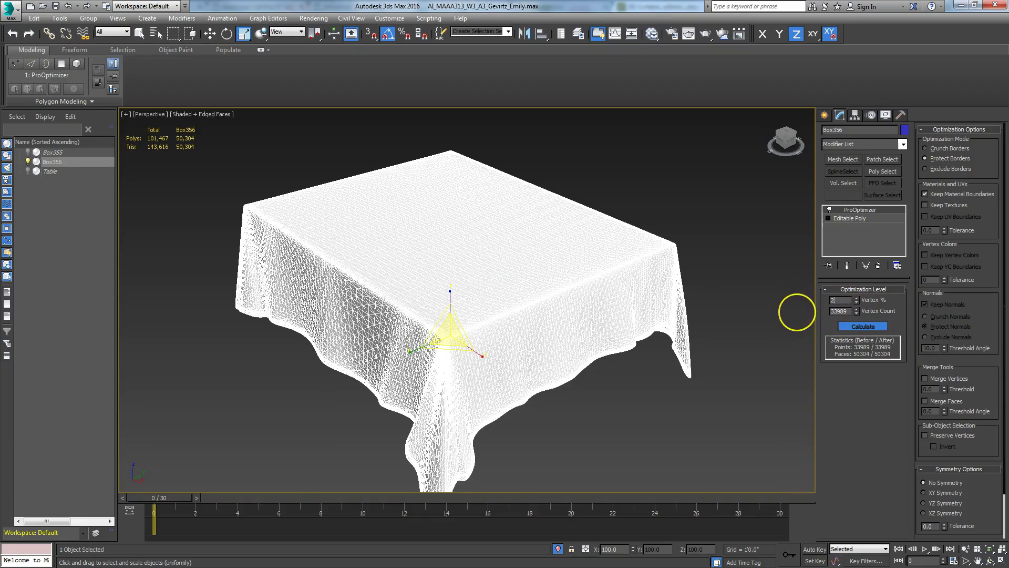
pyautogui.write('0')
pyautogui.press('Return')
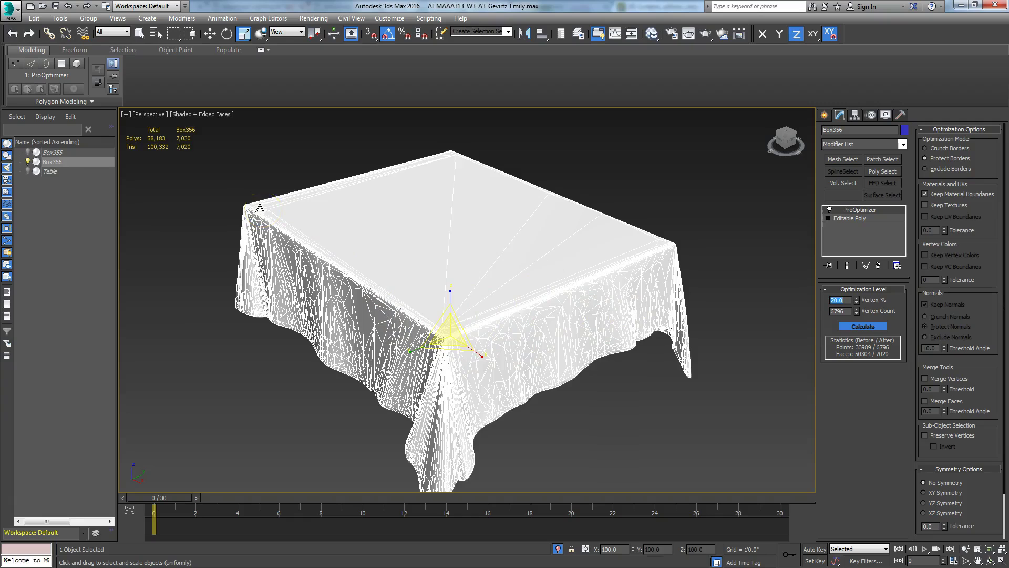
# Turn off edged faces and compare the tablecloth's shading with ProOptimizer disabled and re-enabled.
pyautogui.click(225, 175)
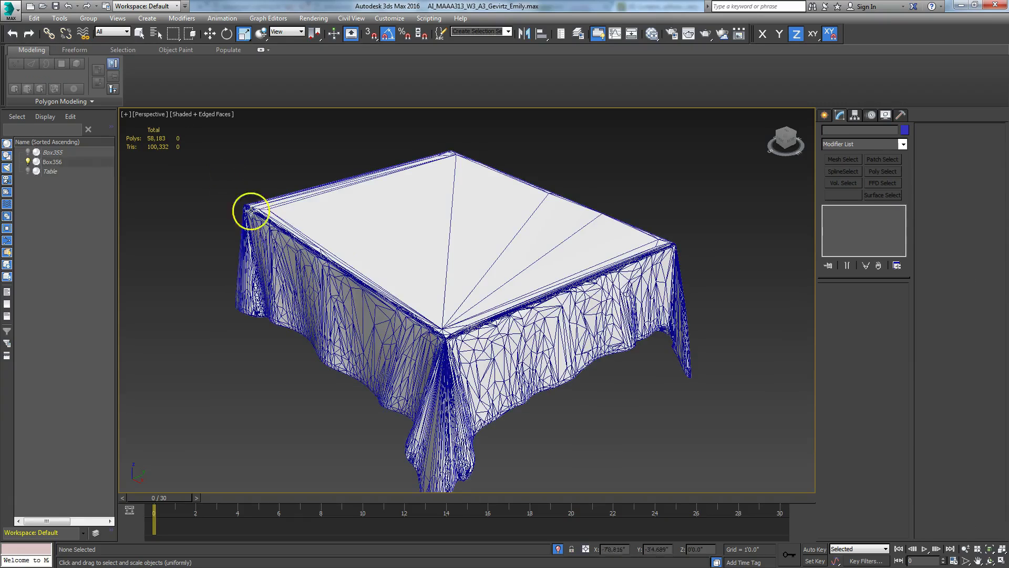
pyautogui.click(326, 242)
pyautogui.press('F4')
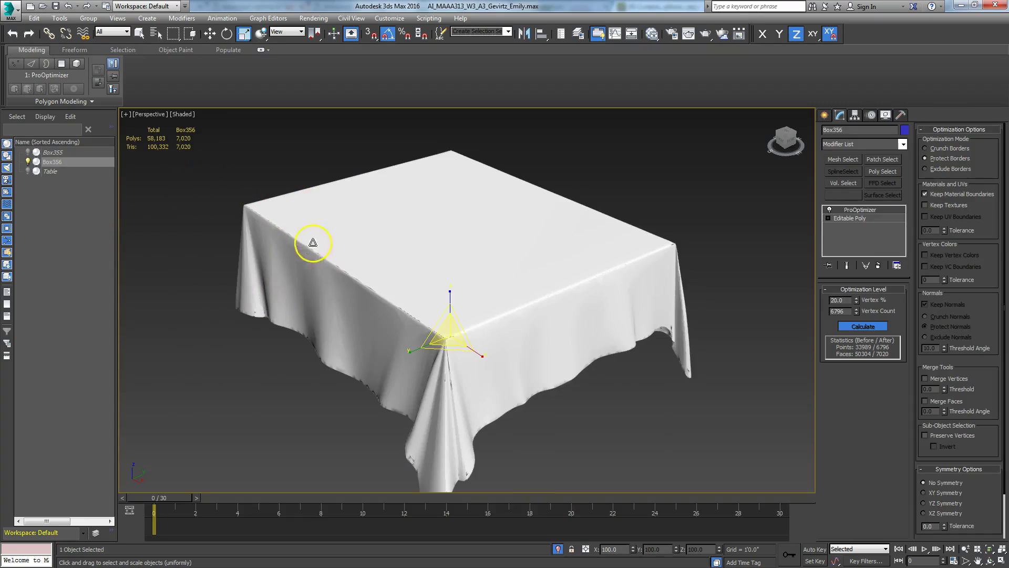
pyautogui.click(829, 209)
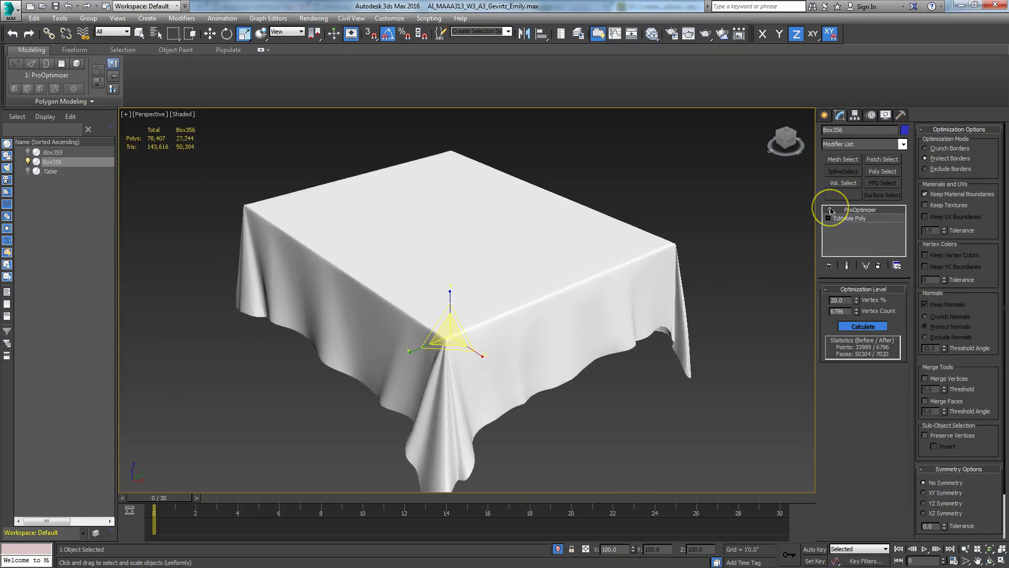
pyautogui.click(830, 209)
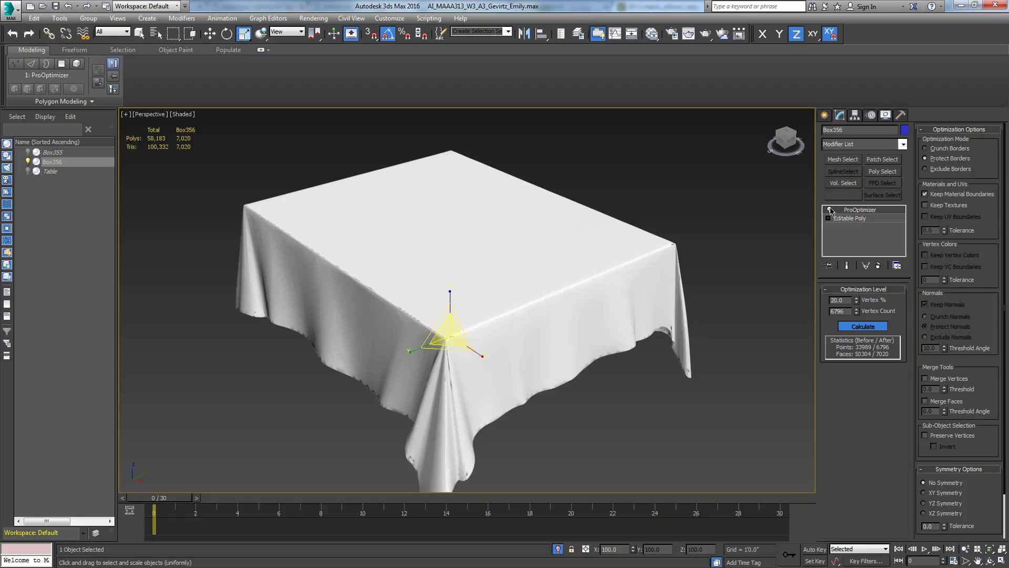
# Inspect the tablecloth's front corner up close, disable ProOptimizer, and return to the Editable Poly level.
pyautogui.click(845, 377)
pyautogui.click(966, 550)
pyautogui.moveTo(426, 352); pyautogui.dragTo(408, 270)
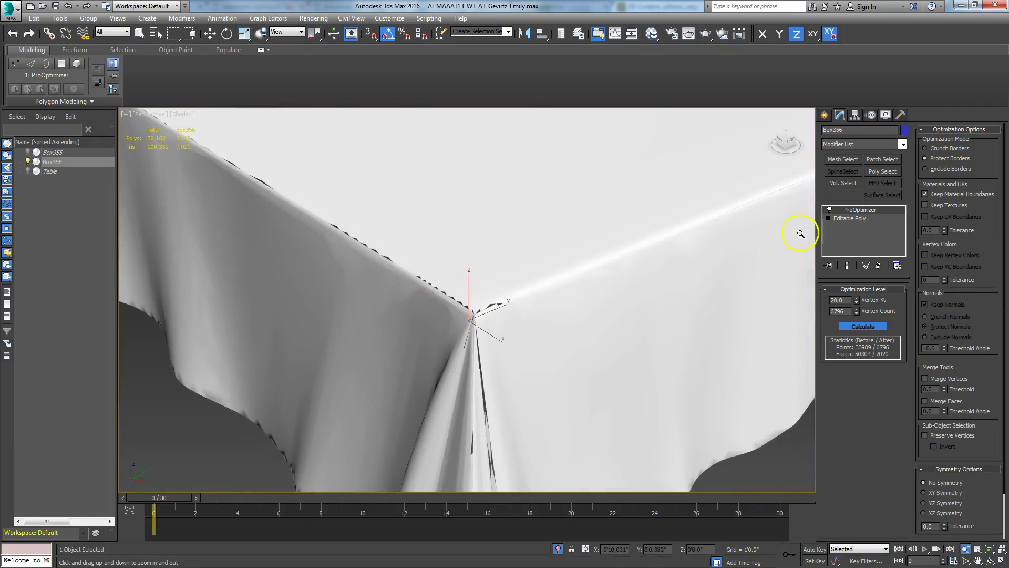
pyautogui.click(830, 210)
pyautogui.click(846, 252)
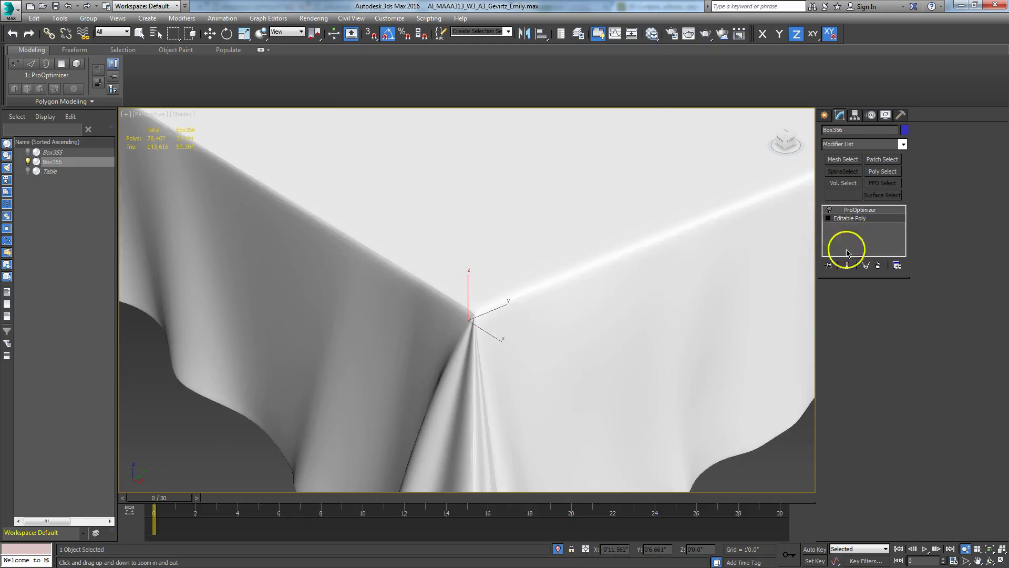
pyautogui.press('z')
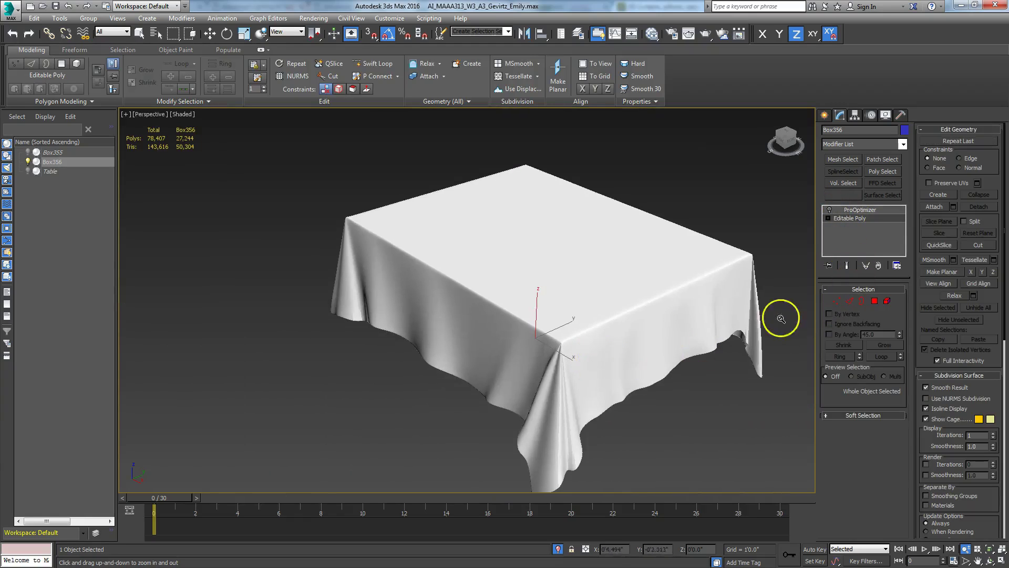
pyautogui.click(836, 301)
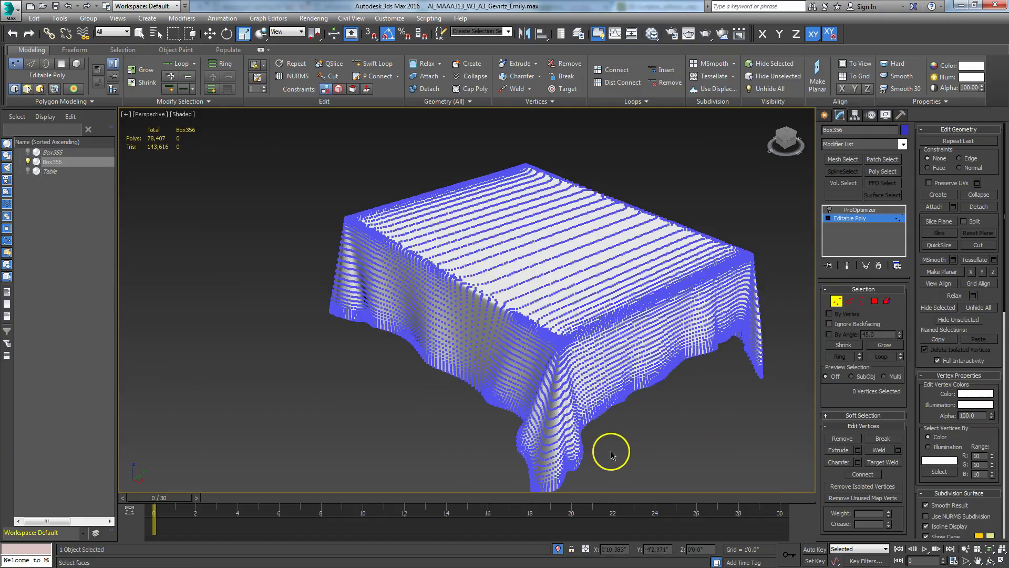
pyautogui.scroll(5, 611, 450)
pyautogui.moveTo(613, 451); pyautogui.dragTo(482, 229, button='middle')
pyautogui.scroll(-3, 516, 301)
pyautogui.scroll(5, 514, 298)
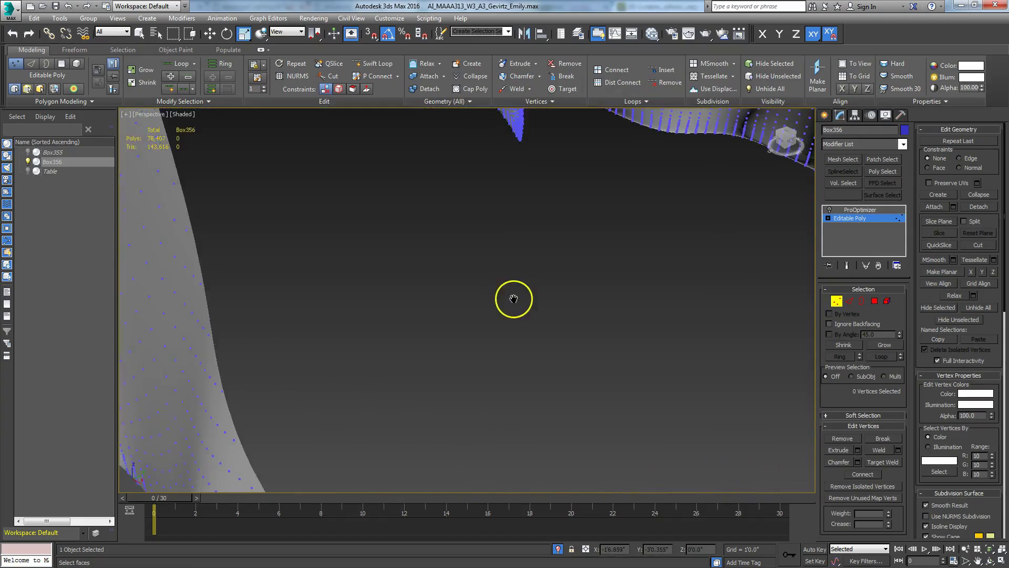
pyautogui.scroll(-4, 513, 299)
pyautogui.click(837, 301)
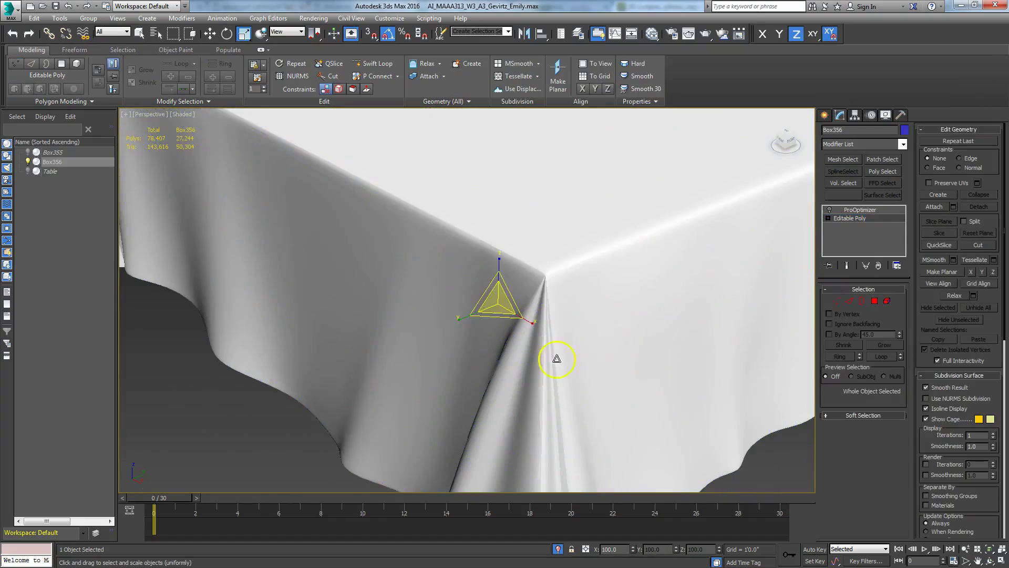
# Switch the view to orthographic and enter vertex editing on the Editable Poly at the tablecloth's front corner.
pyautogui.scroll(5, 554, 354)
pyautogui.scroll(-5, 567, 360)
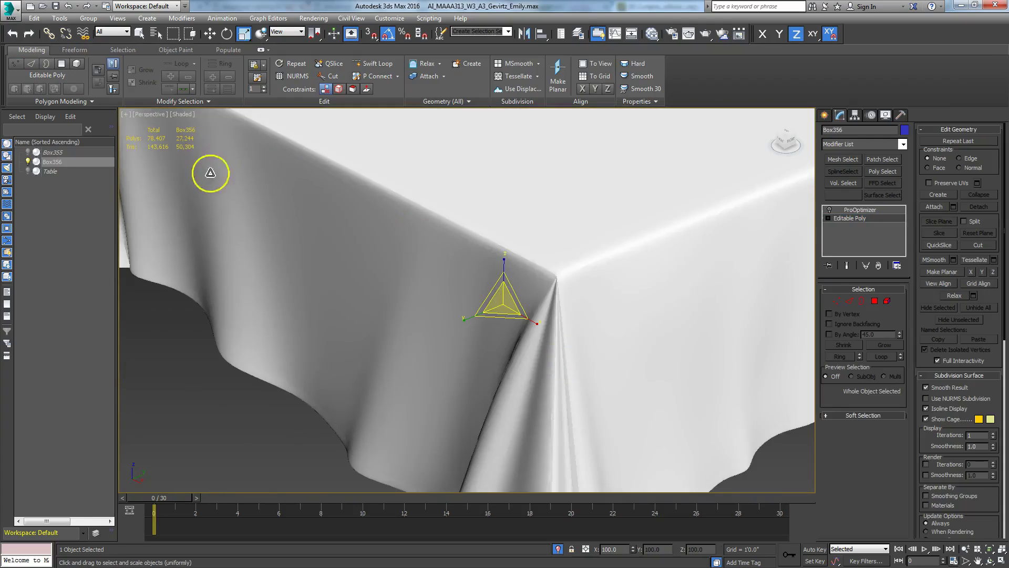
pyautogui.press('u')
pyautogui.scroll(5, 466, 330)
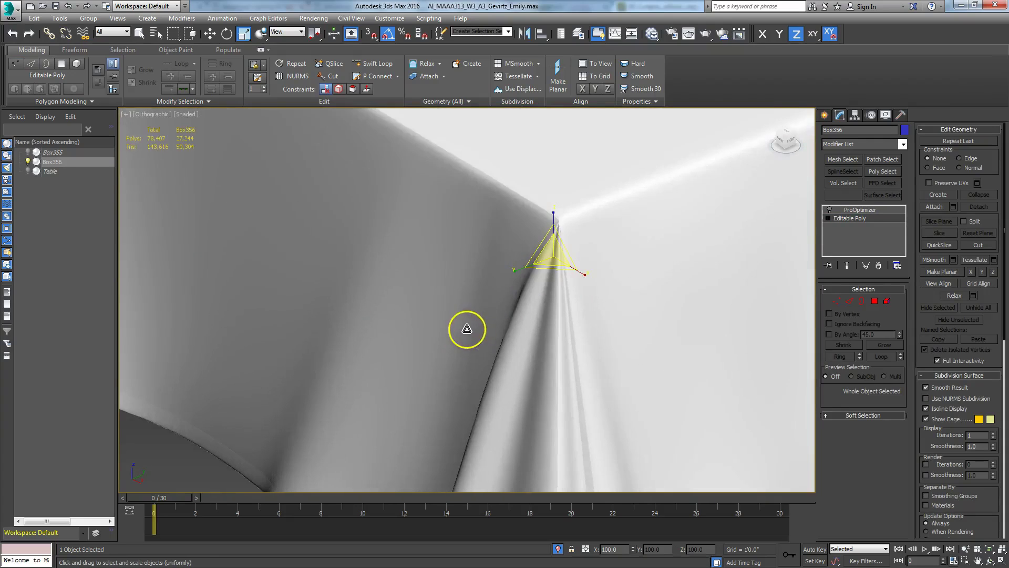
pyautogui.scroll(-3, 480, 329)
pyautogui.click(836, 301)
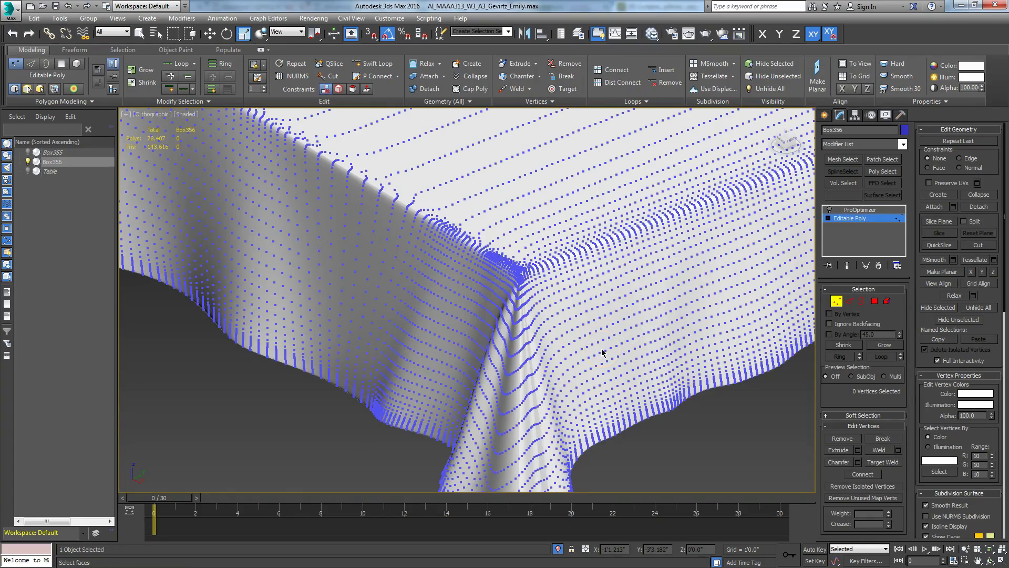
# Weld all vertices of the tablecloth's Editable Poly with a minimal weld threshold, then leave vertex editing.
pyautogui.hotkey('ctrl', 'a')
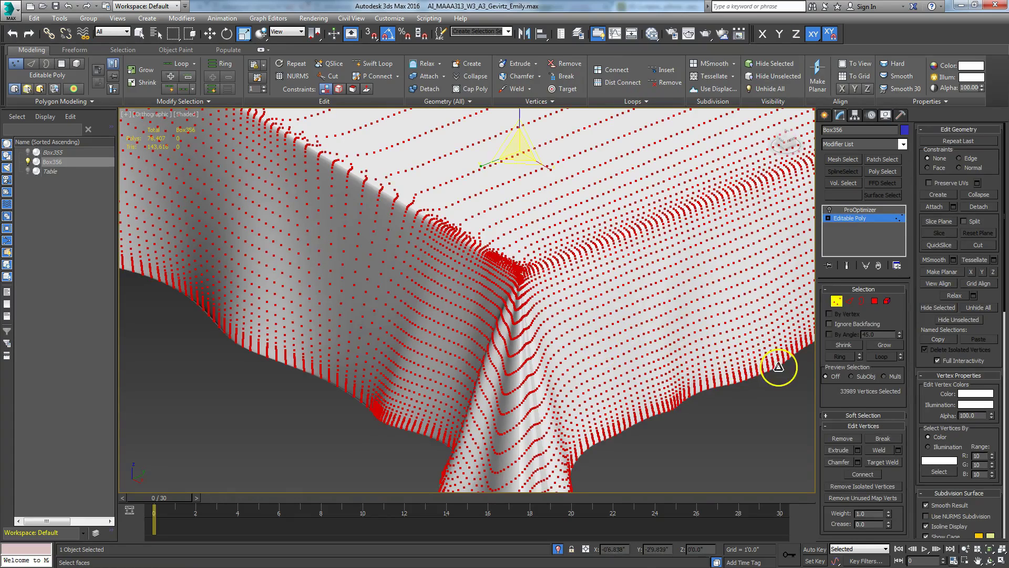
pyautogui.click(898, 451)
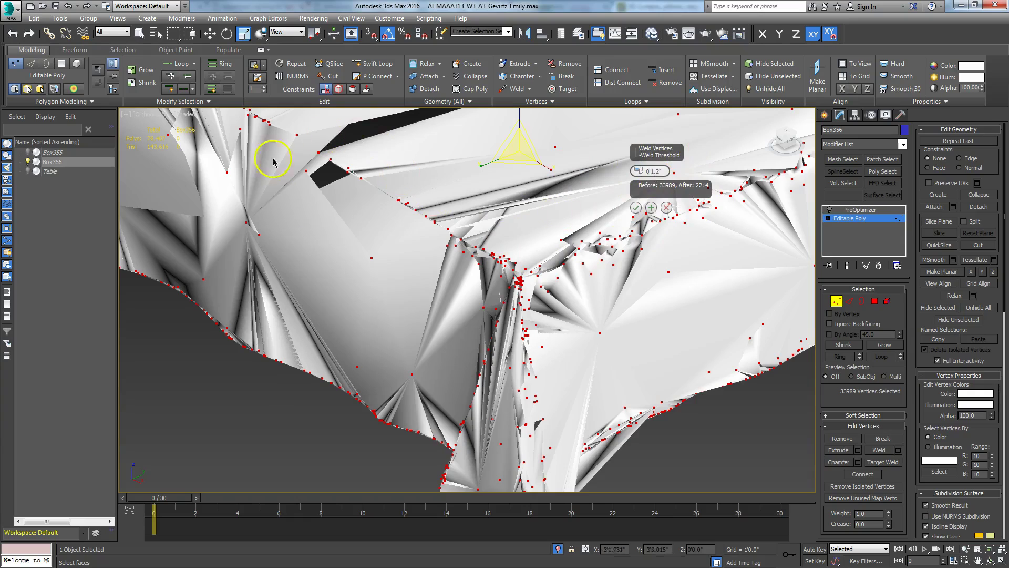
pyautogui.rightClick(639, 173)
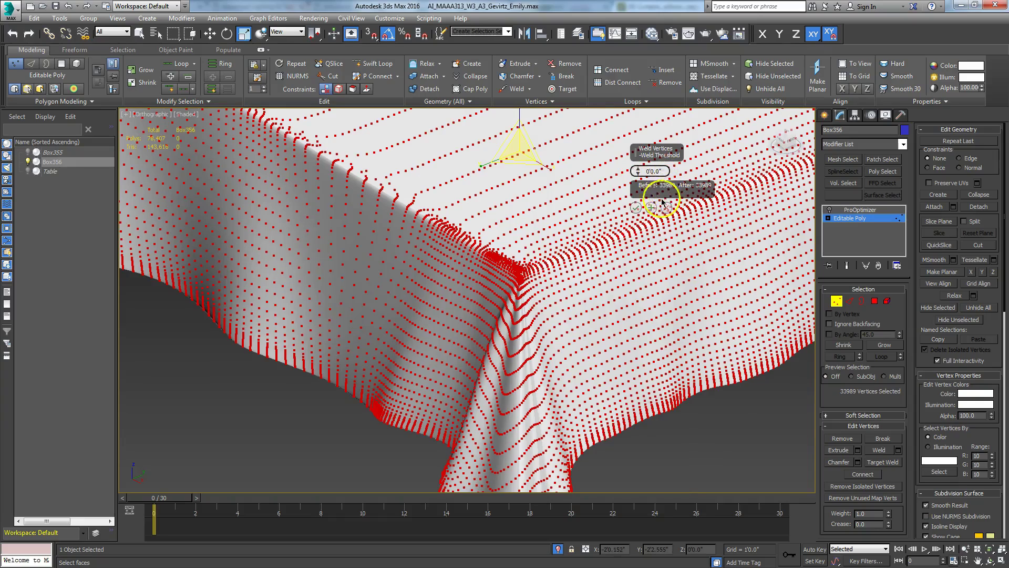
pyautogui.click(635, 209)
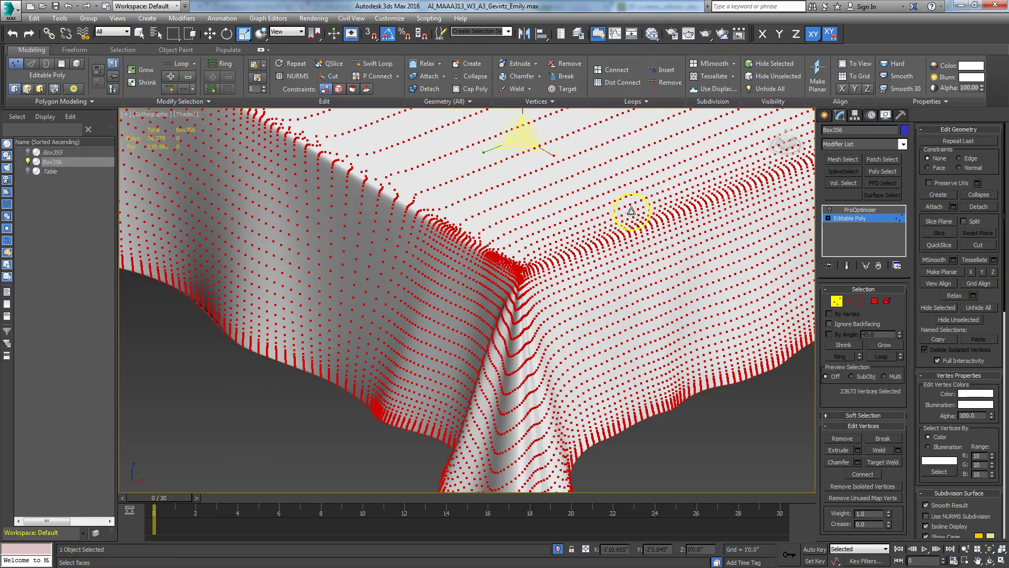
pyautogui.click(835, 301)
# Return to the tablecloth's ProOptimizer modifier and recalculate the optimization at 20 vertex percent.
pyautogui.click(852, 210)
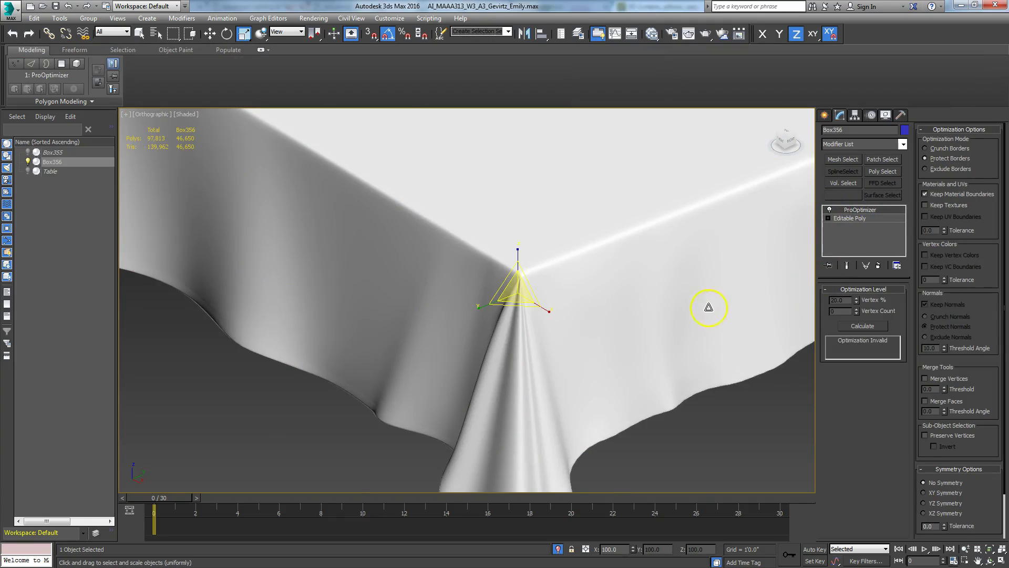
pyautogui.press('F4')
pyautogui.press('F4')
pyautogui.click(862, 325)
pyautogui.doubleClick(840, 299)
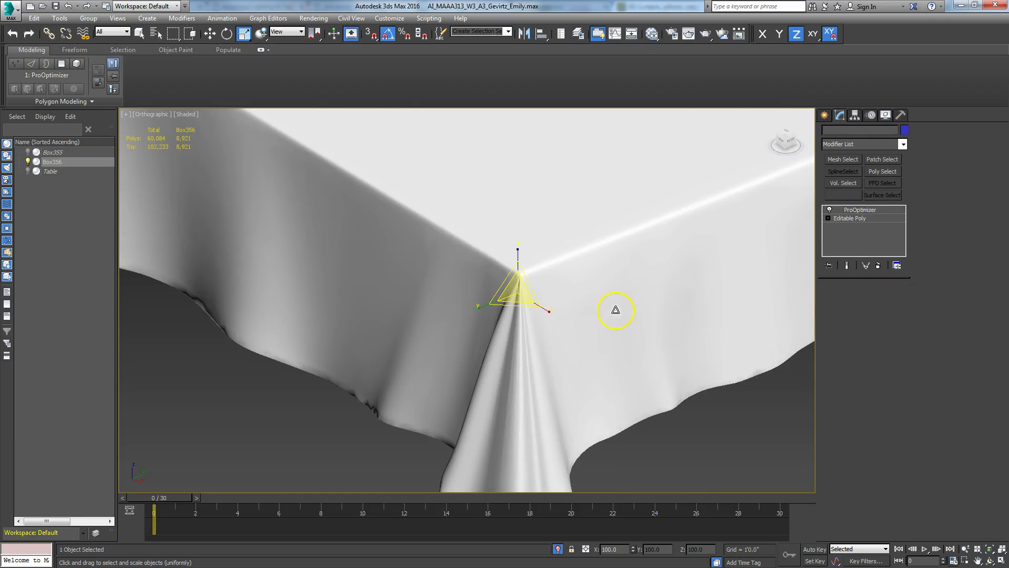
# Check the optimized tablecloth's shading and wireframe by toggling edged faces on the corner and the whole cloth.
pyautogui.press('F4')
pyautogui.press('F4')
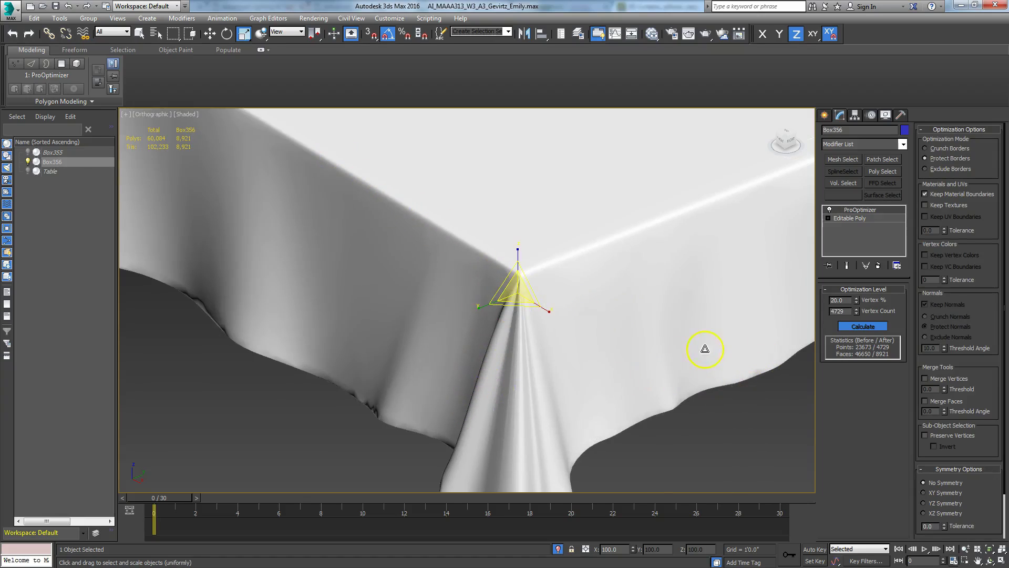
pyautogui.scroll(-8, 574, 321)
pyautogui.press('F4')
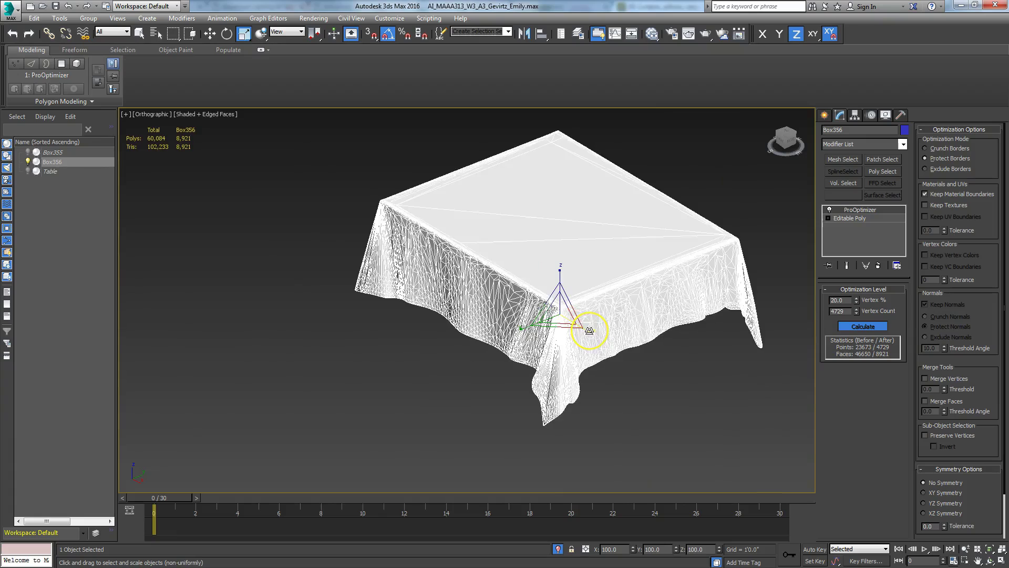
pyautogui.press('F4')
pyautogui.press('r')
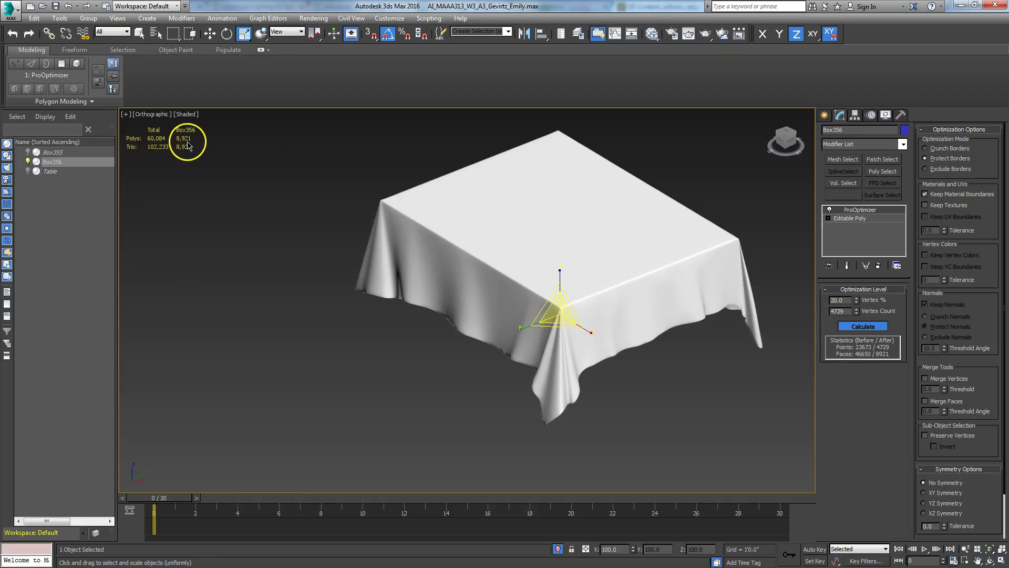
# Convert the optimized tablecloth to Editable Poly and auto smooth all its polygons with a threshold of 45.
pyautogui.rightClick(575, 219)
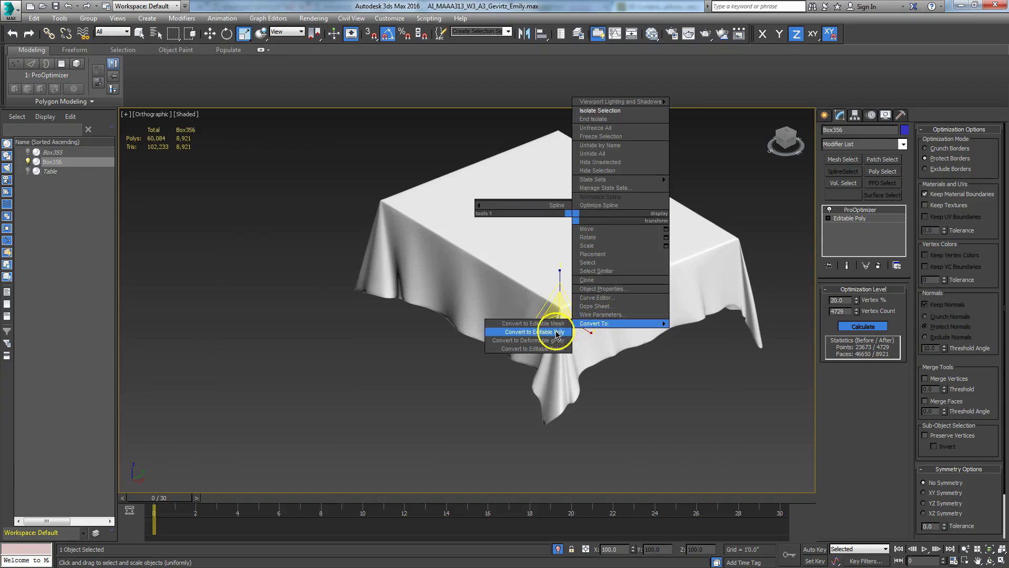
pyautogui.click(553, 321)
pyautogui.click(874, 300)
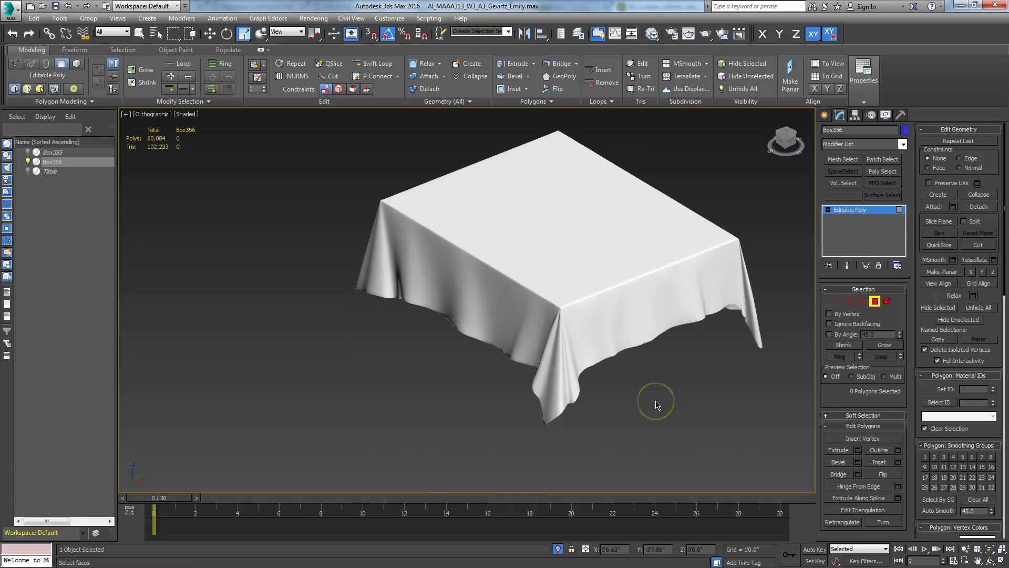
pyautogui.hotkey('ctrl', 'a')
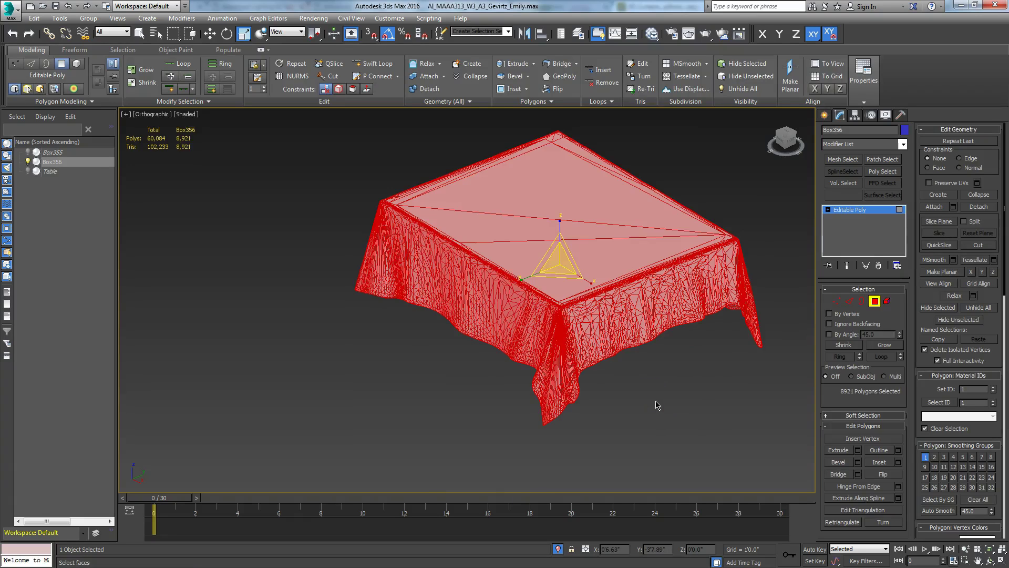
pyautogui.click(936, 512)
pyautogui.click(875, 302)
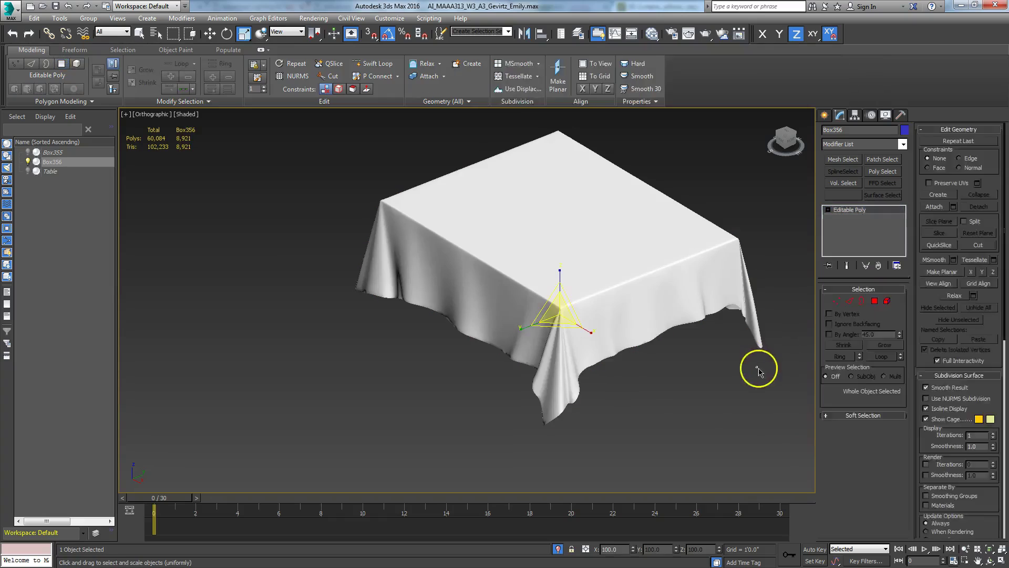
# Deselect the tablecloth and examine its draped corner and lower hem for shading defects.
pyautogui.click(757, 365)
pyautogui.keyDown('alt'); pyautogui.moveTo(569, 375); pyautogui.dragTo(563, 355, button='middle'); pyautogui.keyUp('alt')
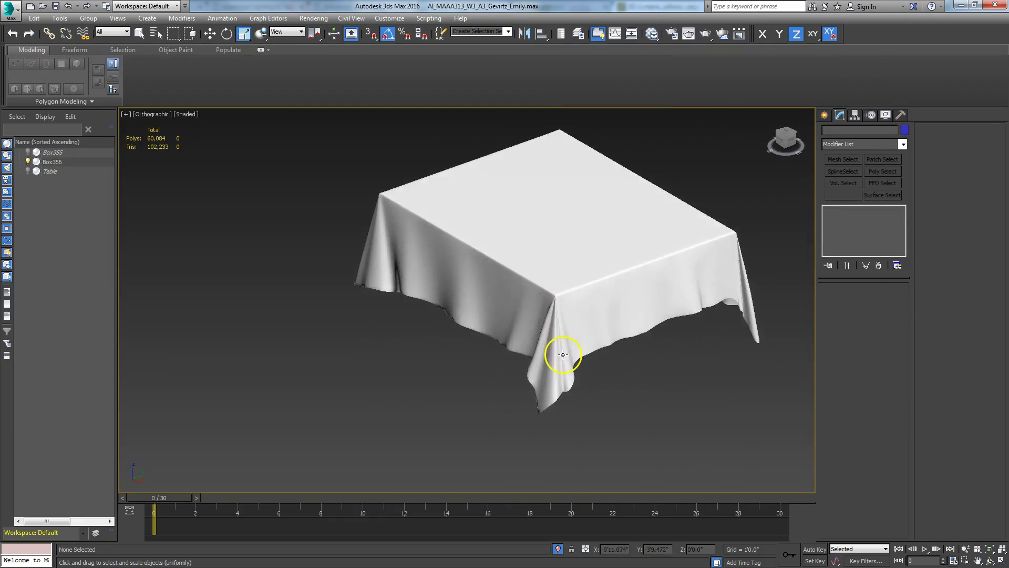
pyautogui.scroll(3, 527, 363)
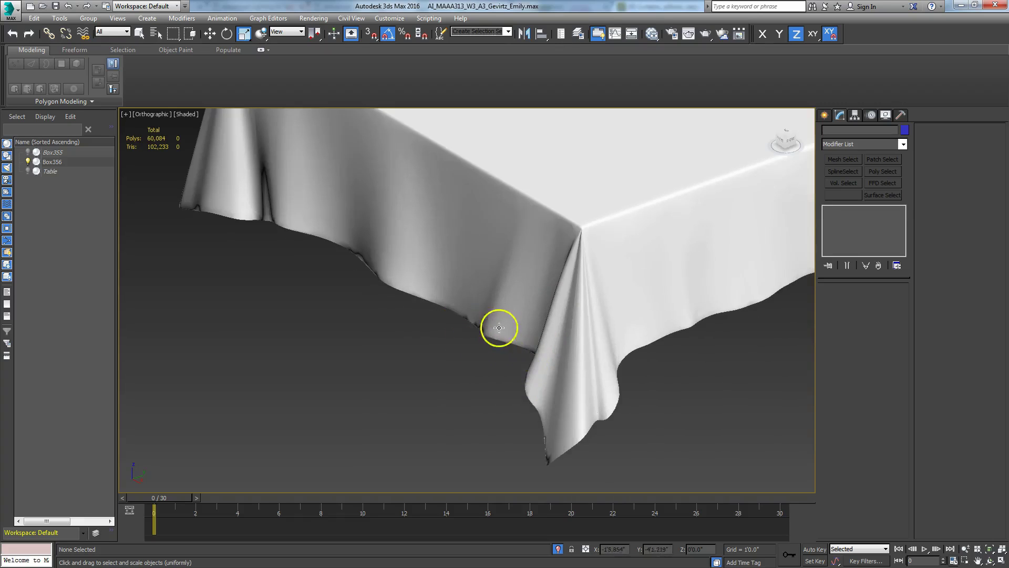
pyautogui.scroll(-2, 461, 295)
pyautogui.moveTo(461, 295); pyautogui.dragTo(456, 335, button='middle')
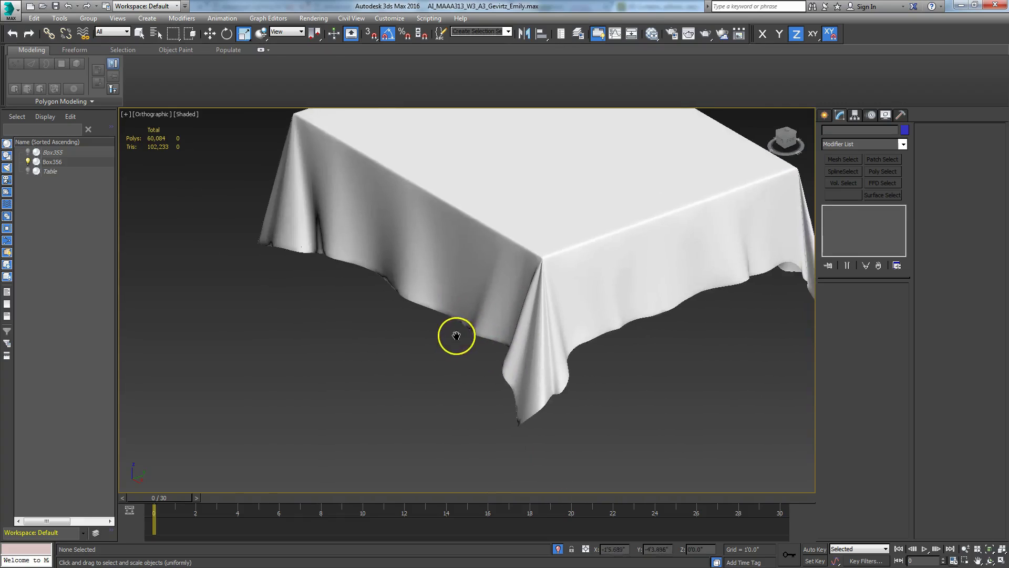
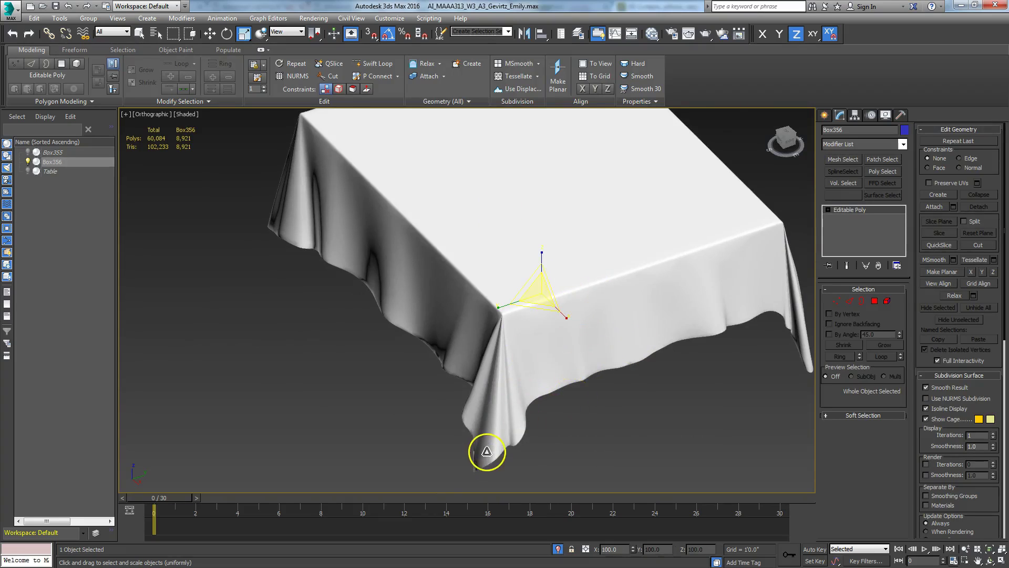
# End the isolation, select the longer tablecloth underneath, and isolate it with edged faces shown.
pyautogui.scroll(-2, 426, 410)
pyautogui.rightClick(574, 431)
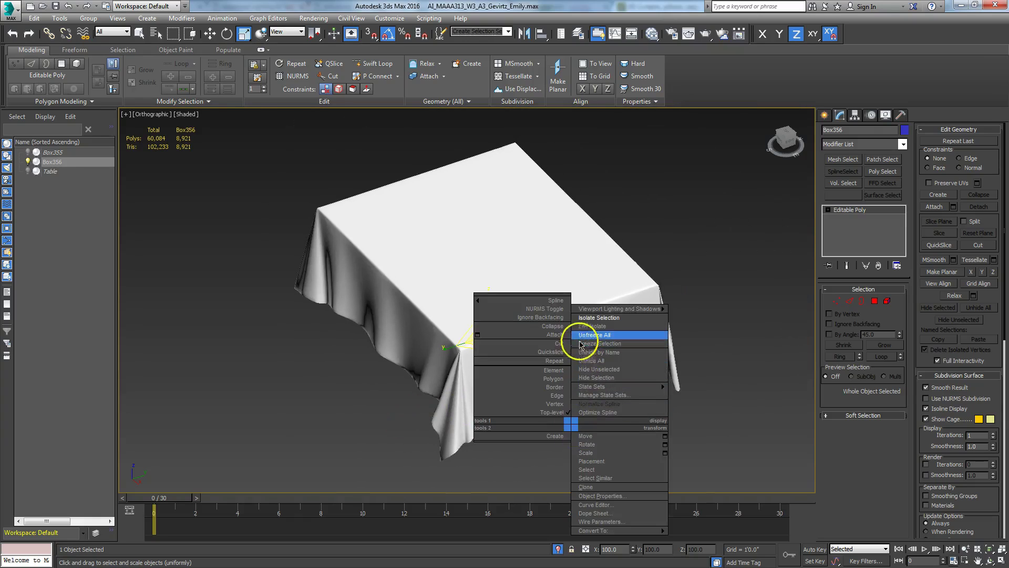
pyautogui.click(581, 330)
pyautogui.click(543, 438)
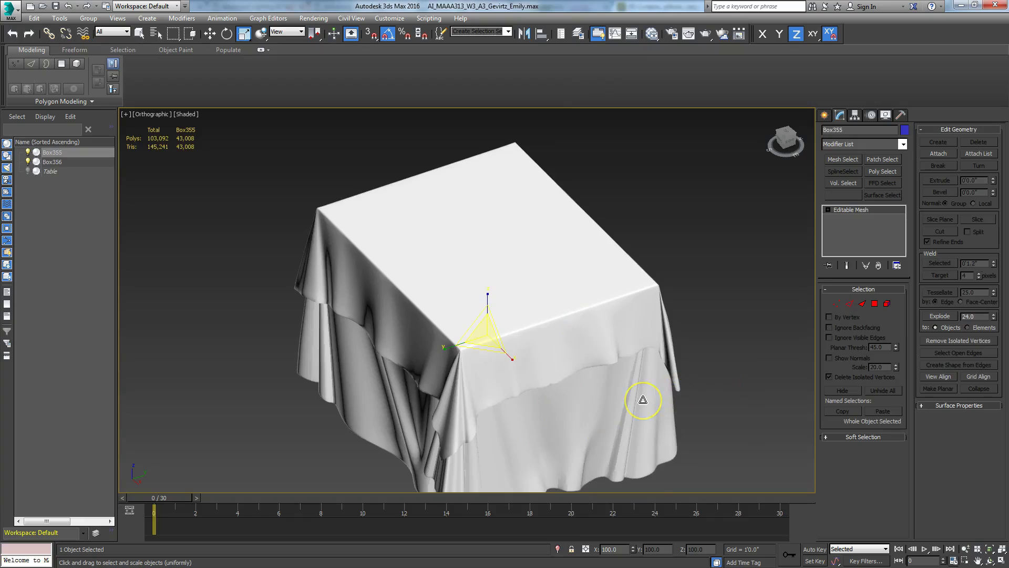
pyautogui.press('F4')
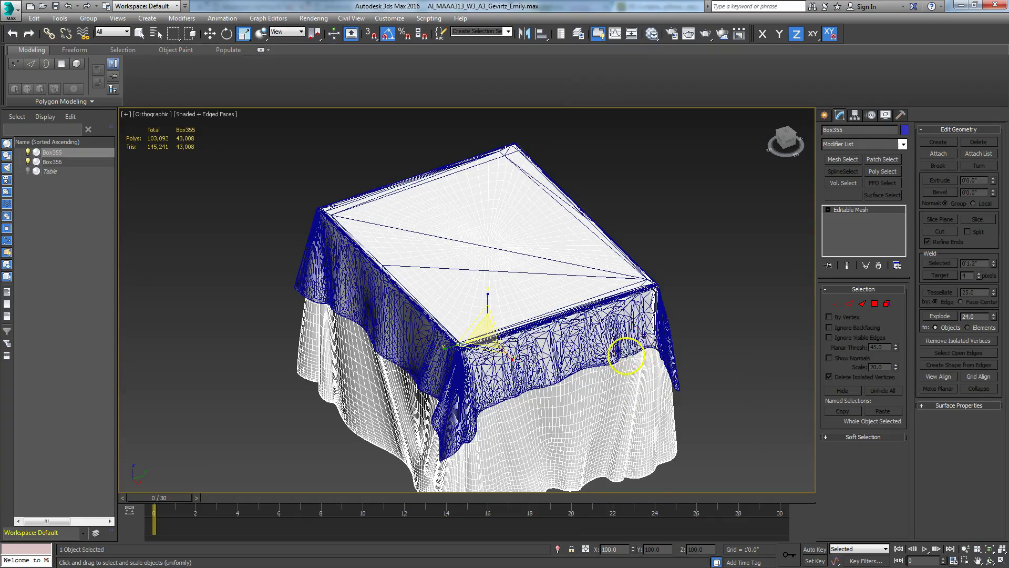
pyautogui.rightClick(626, 356)
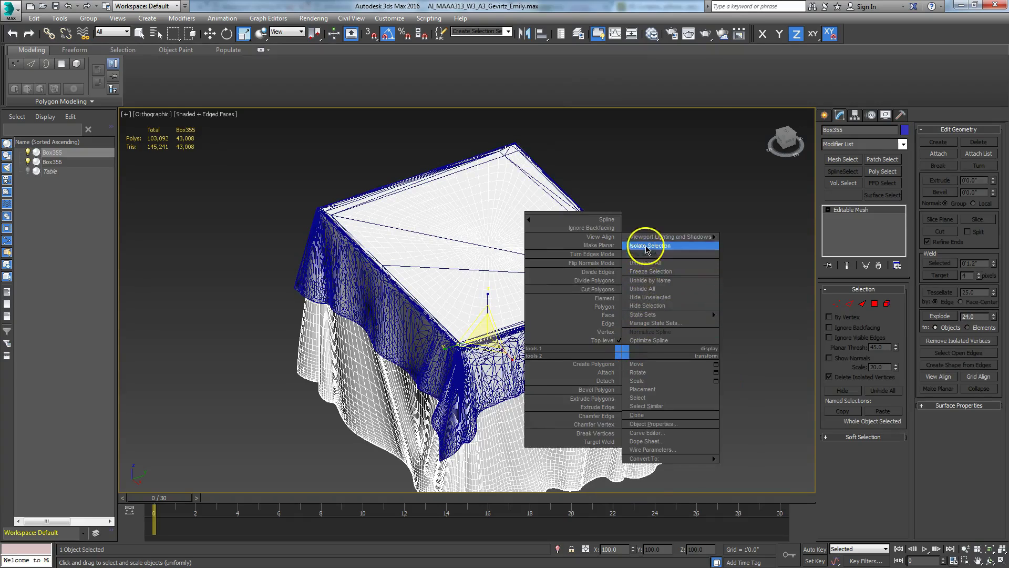
pyautogui.click(647, 247)
# Convert the longer tablecloth to Editable Poly and weld all its vertices with a 0'0.01" threshold.
pyautogui.rightClick(465, 304)
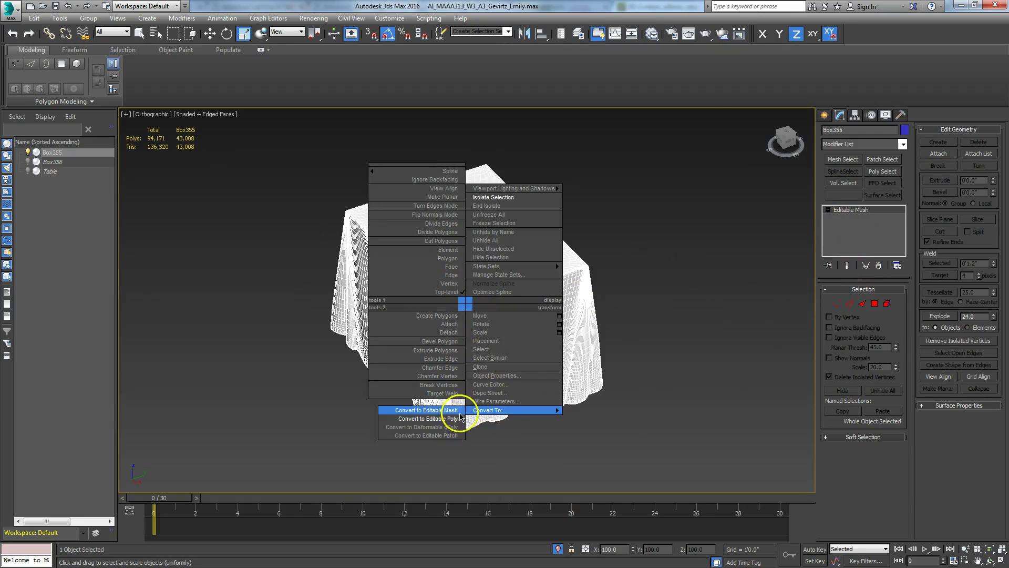
pyautogui.click(461, 414)
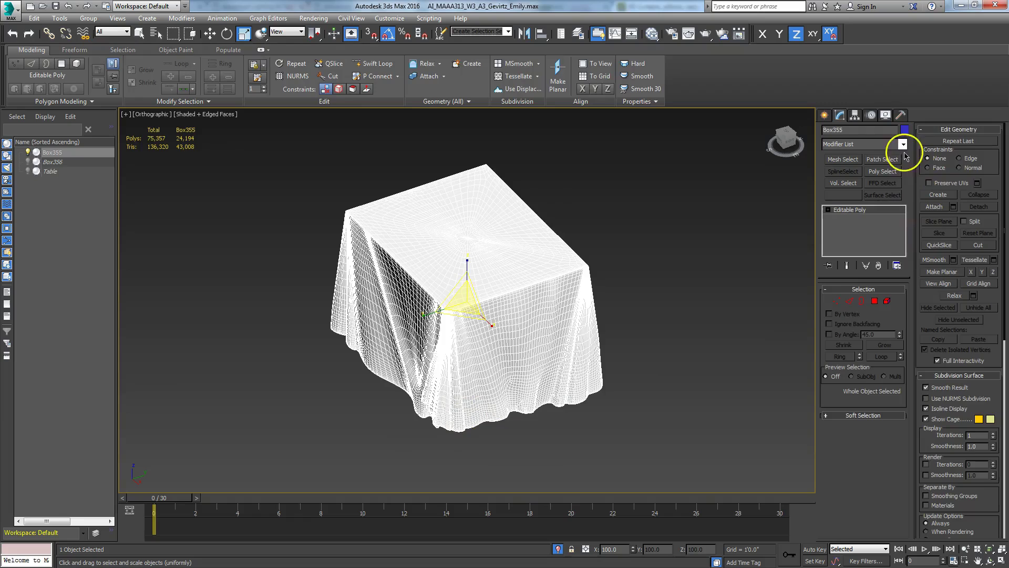
pyautogui.click(837, 301)
pyautogui.moveTo(264, 142); pyautogui.dragTo(646, 521)
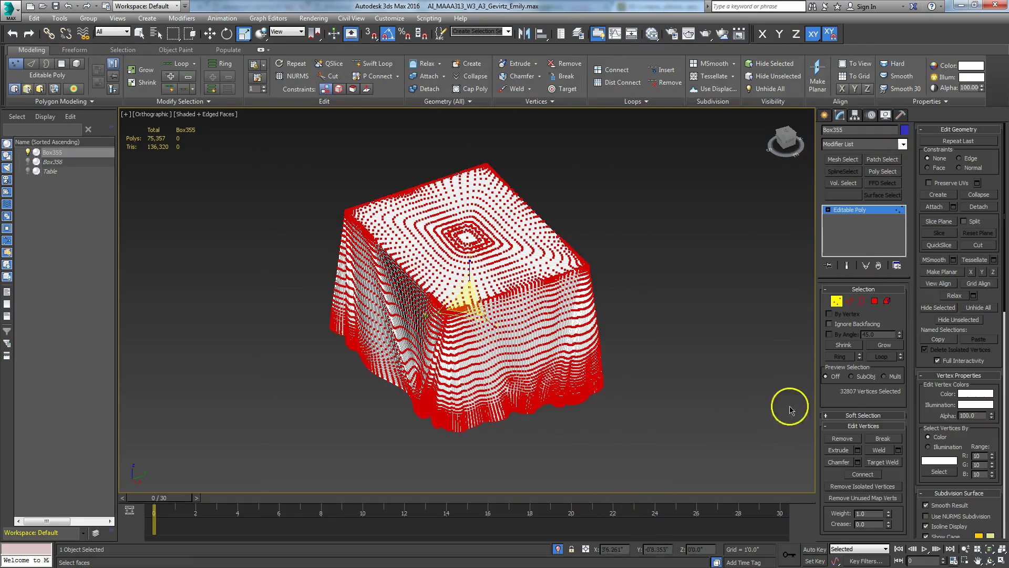
pyautogui.click(898, 450)
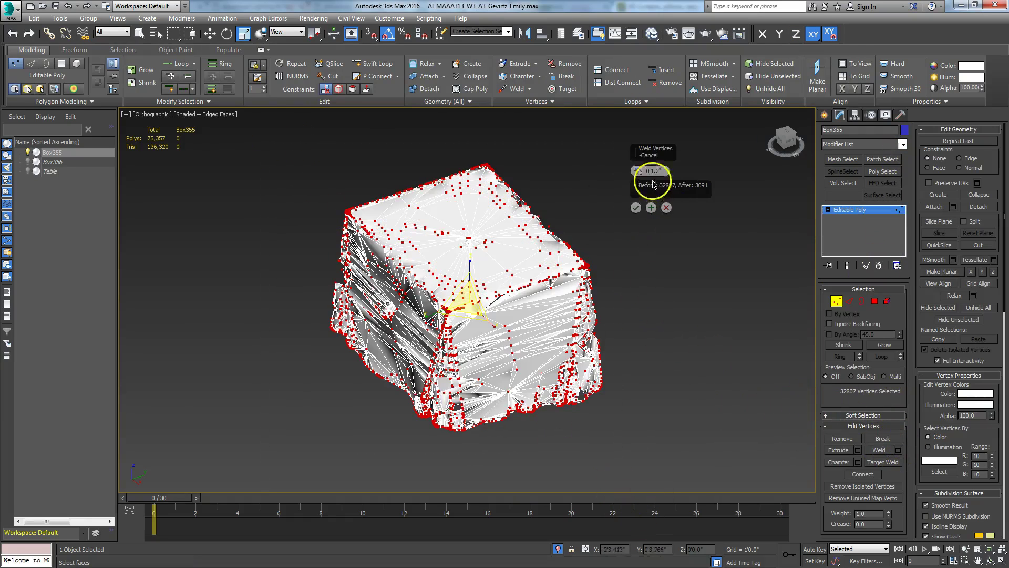
pyautogui.click(638, 173)
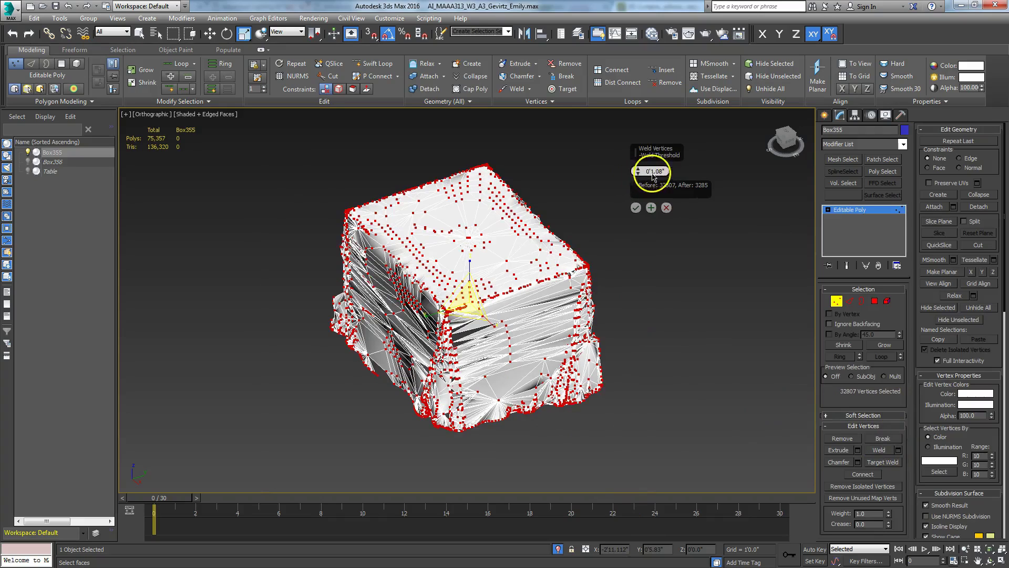
pyautogui.rightClick(638, 174)
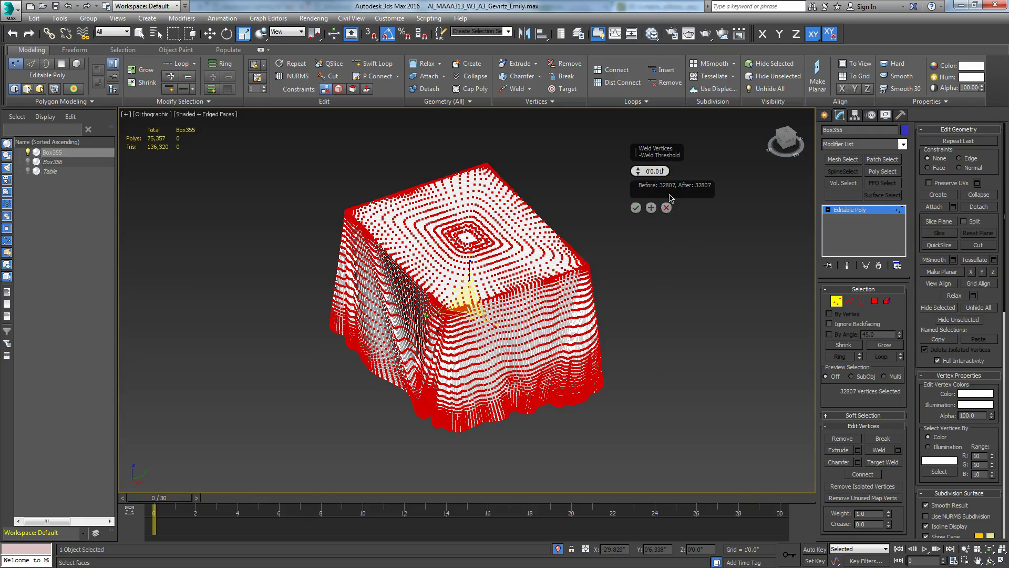
pyautogui.click(636, 207)
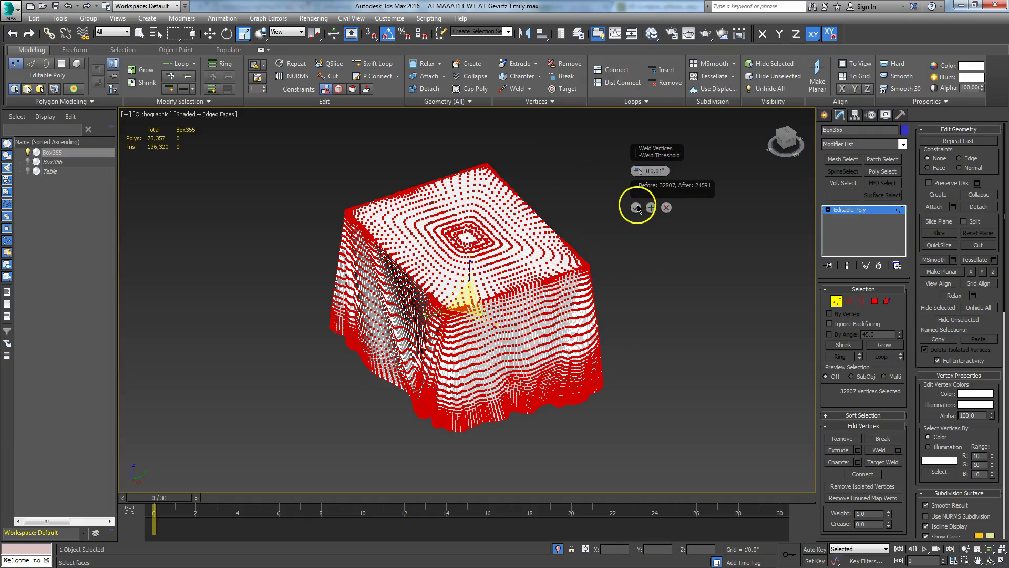
pyautogui.click(837, 301)
# Add a ProOptimizer modifier to the longer tablecloth, calculate it, and set the vertex percentage to 20.
pyautogui.scroll(4, 568, 354)
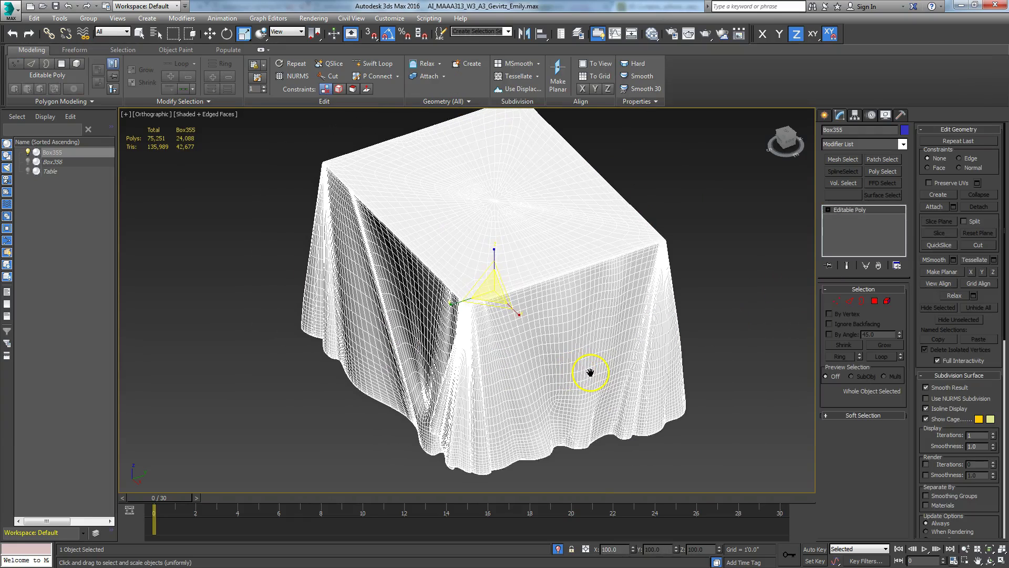
pyautogui.click(903, 148)
pyautogui.moveTo(910, 180); pyautogui.dragTo(921, 352)
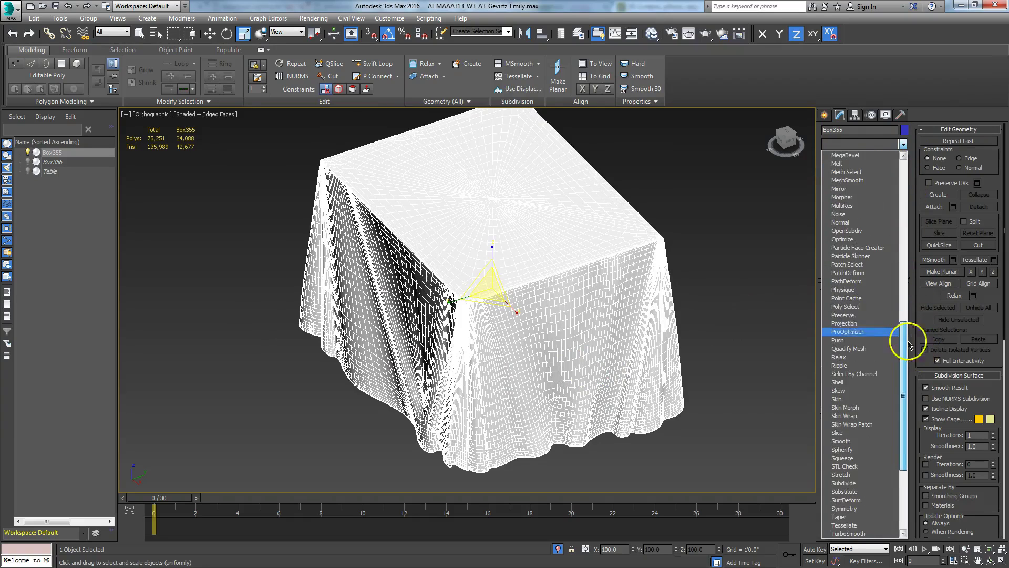
pyautogui.click(841, 339)
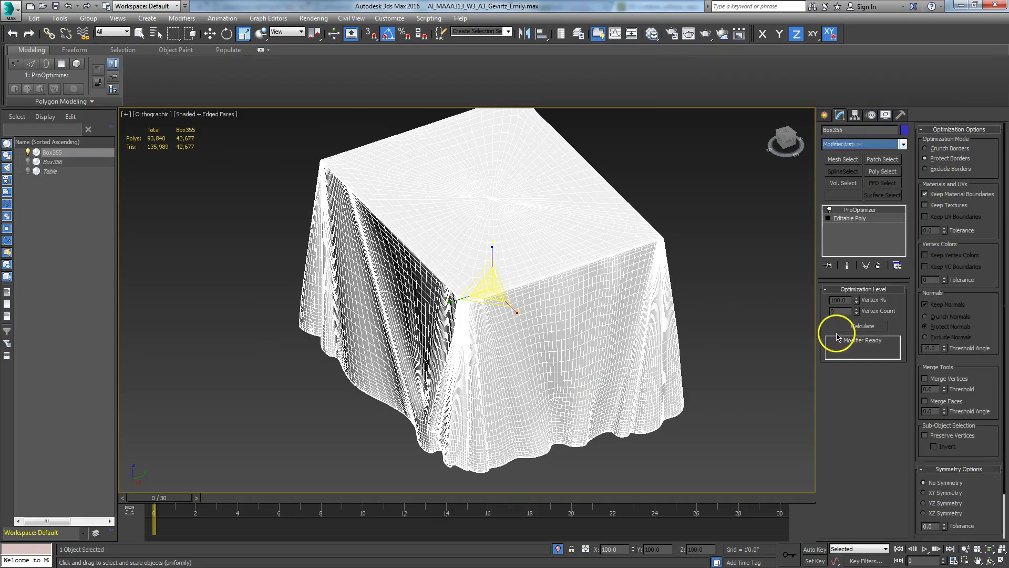
pyautogui.click(863, 327)
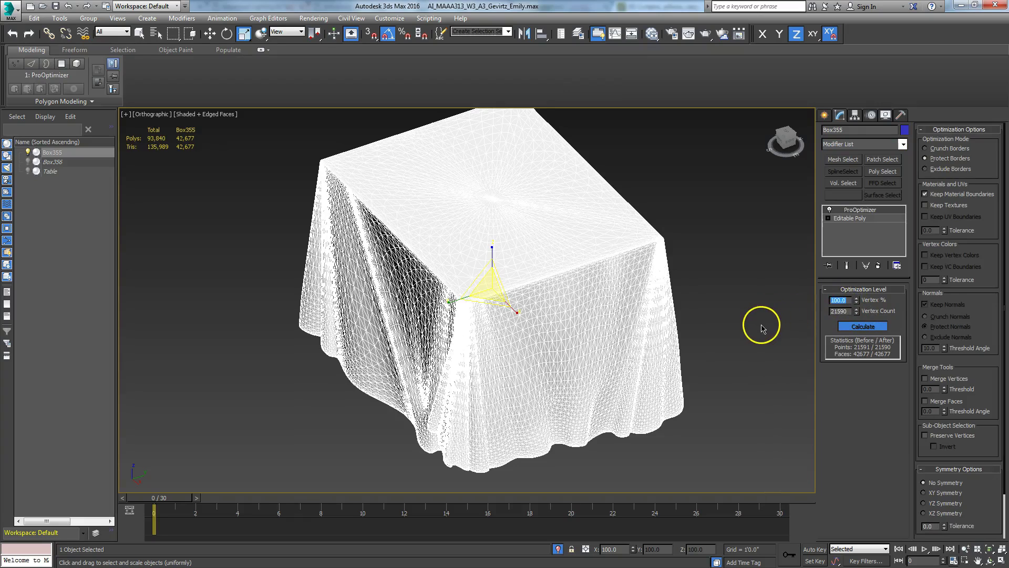
pyautogui.write('20')
pyautogui.press('Return')
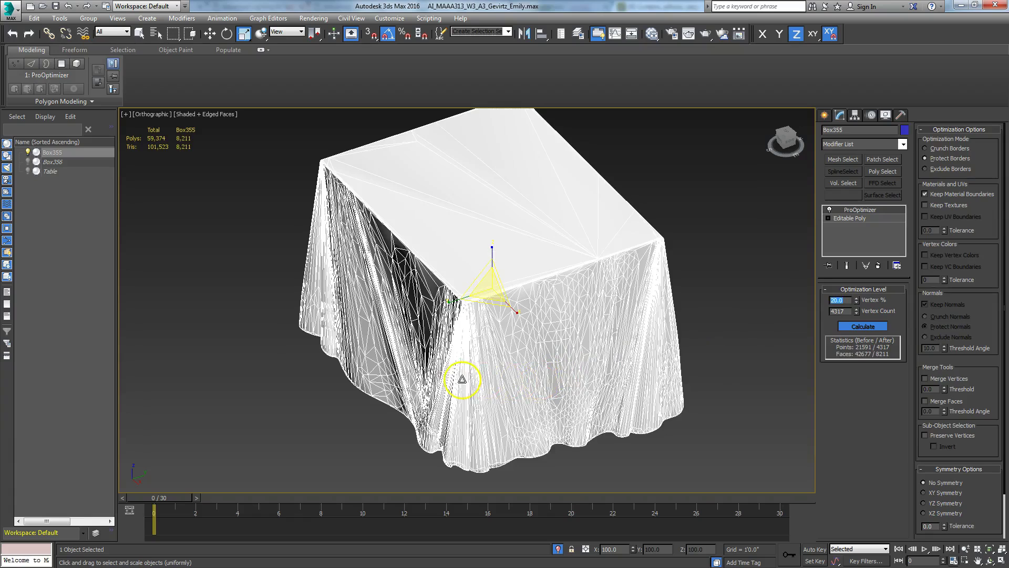
# Turn off edged faces, check the longer tablecloth's shading, and convert it to Editable Poly.
pyautogui.press('F4')
pyautogui.keyDown('alt'); pyautogui.moveTo(482, 410); pyautogui.dragTo(505, 408, button='middle'); pyautogui.keyUp('alt')
pyautogui.rightClick(513, 341)
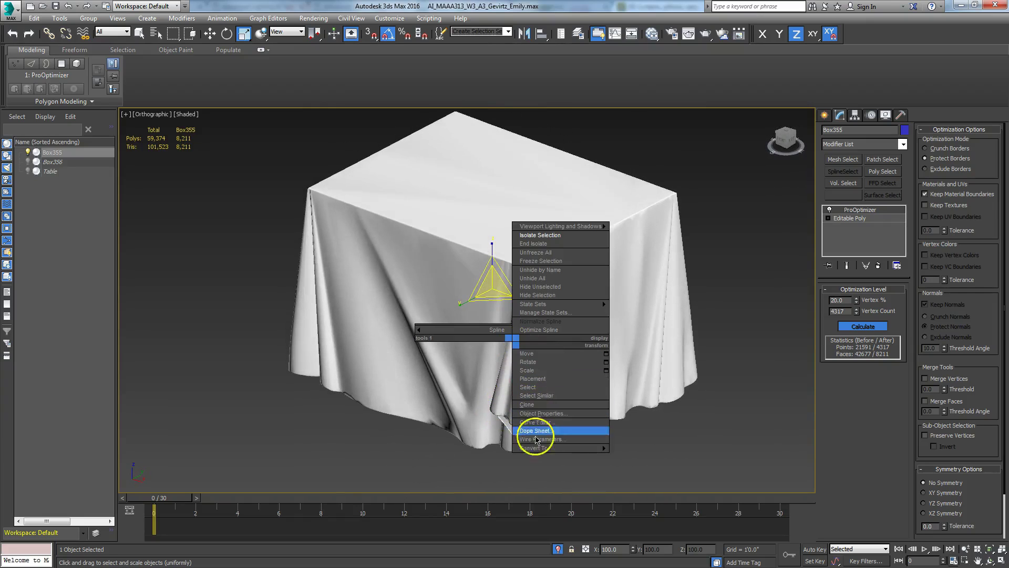
pyautogui.moveTo(534, 448)
pyautogui.click(506, 456)
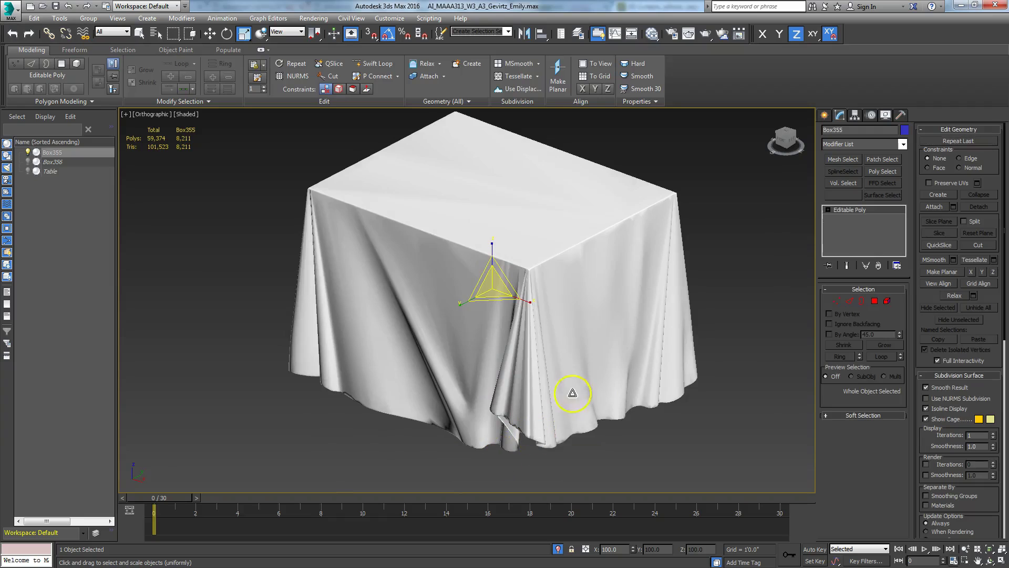
# Auto-smooth all polygons of the longer tablecloth with the 45.0 threshold, and clear the selection.
pyautogui.click(874, 301)
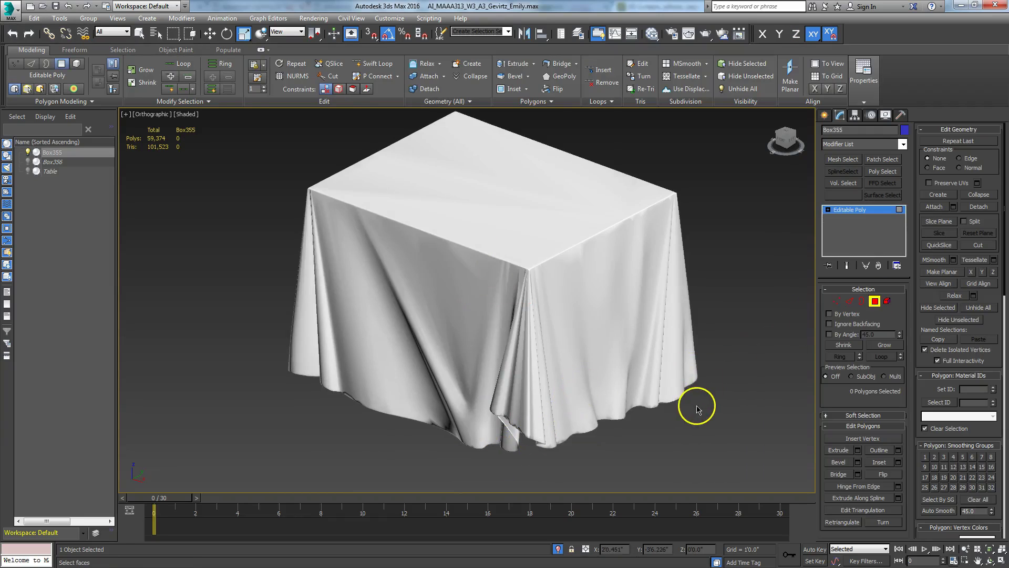
pyautogui.hotkey('ctrl', 'a')
pyautogui.click(939, 510)
pyautogui.click(874, 301)
pyautogui.click(744, 372)
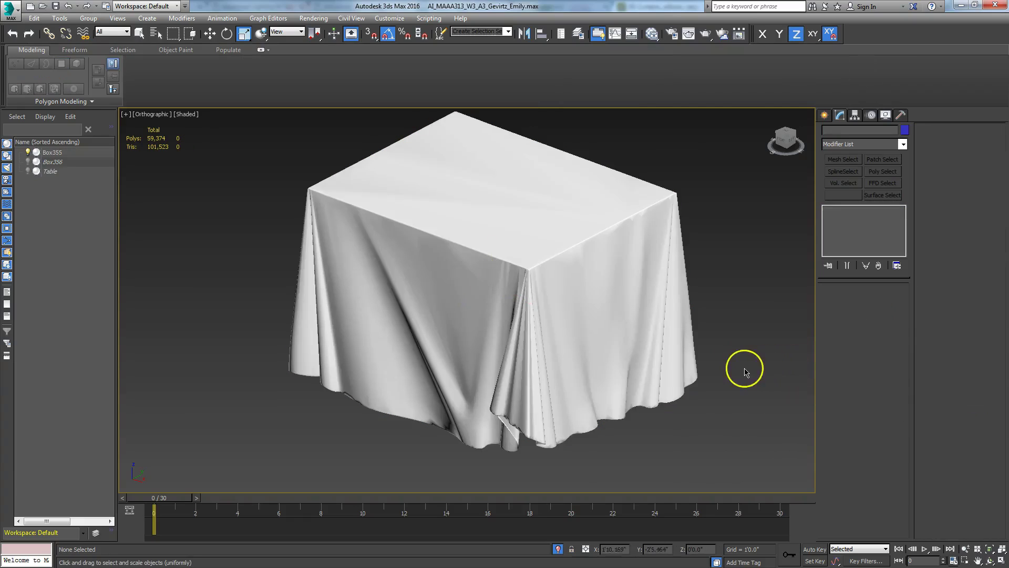
# Unhide all objects, select the longer tablecloth, and show it with edged faces in a front view.
pyautogui.rightClick(543, 289)
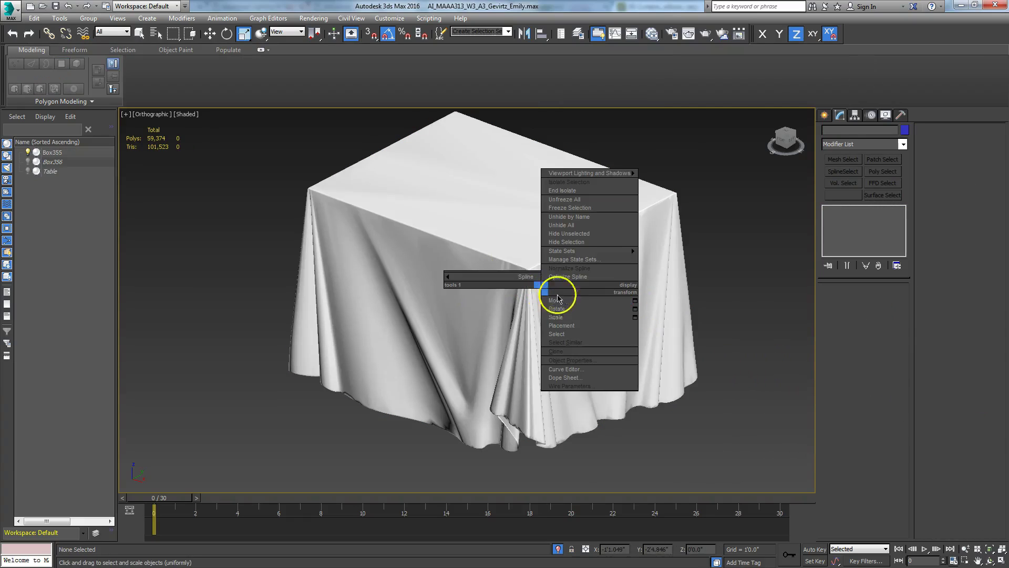
pyautogui.click(566, 225)
pyautogui.click(539, 380)
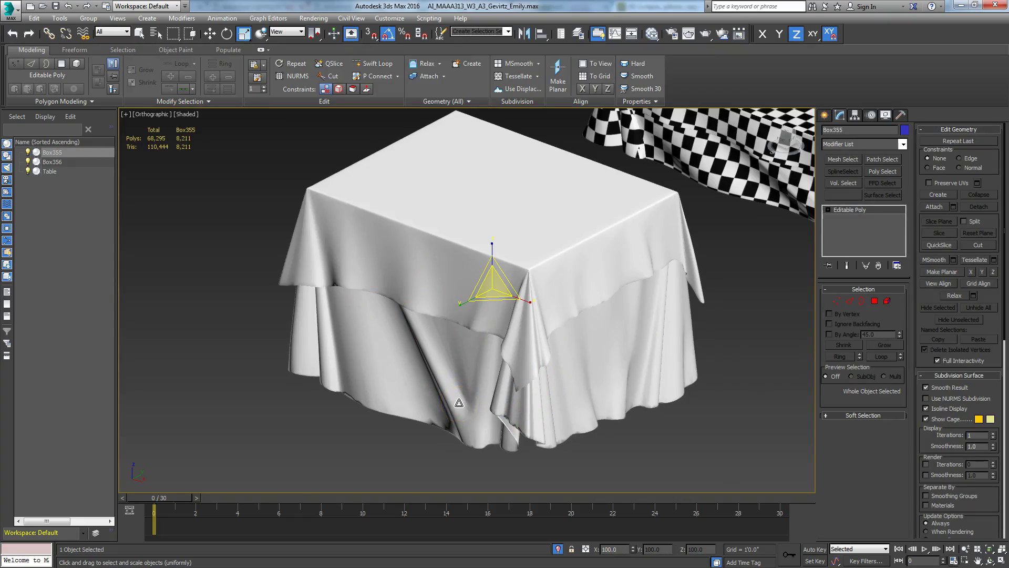
pyautogui.press('F4')
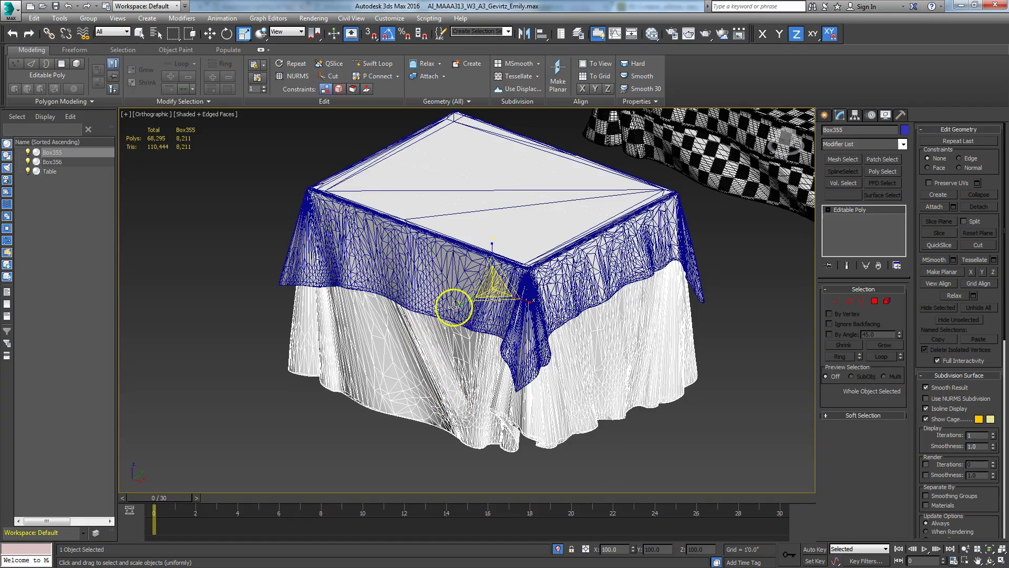
pyautogui.press('f')
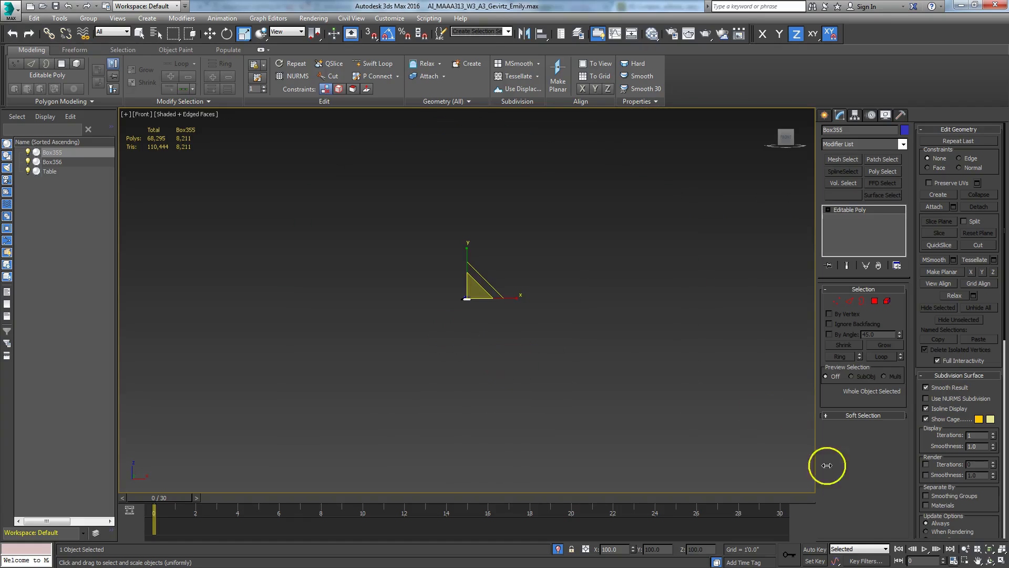
pyautogui.click(989, 548)
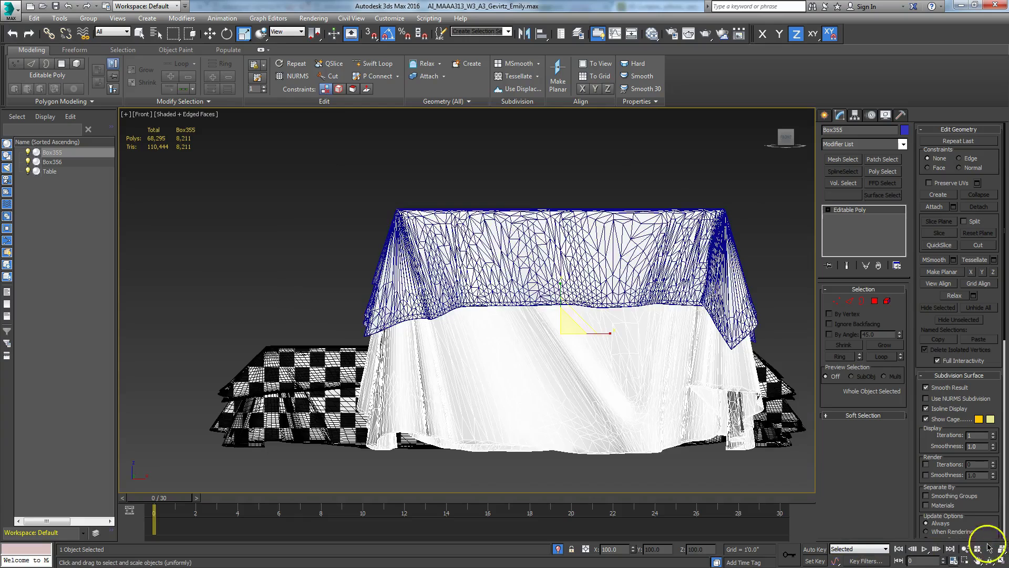
pyautogui.moveTo(626, 279); pyautogui.dragTo(524, 257, button='middle')
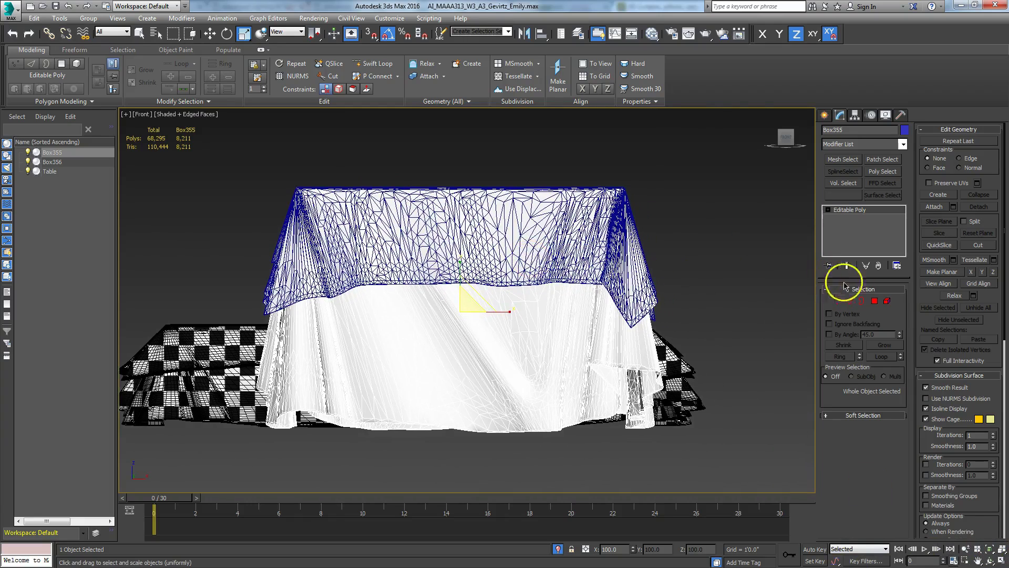
# Slice all of the longer tablecloth's polygons horizontally at about Z 1'9.9", above the shorter cloth's hem, with Split enabled.
pyautogui.click(875, 301)
pyautogui.moveTo(218, 160); pyautogui.dragTo(722, 482)
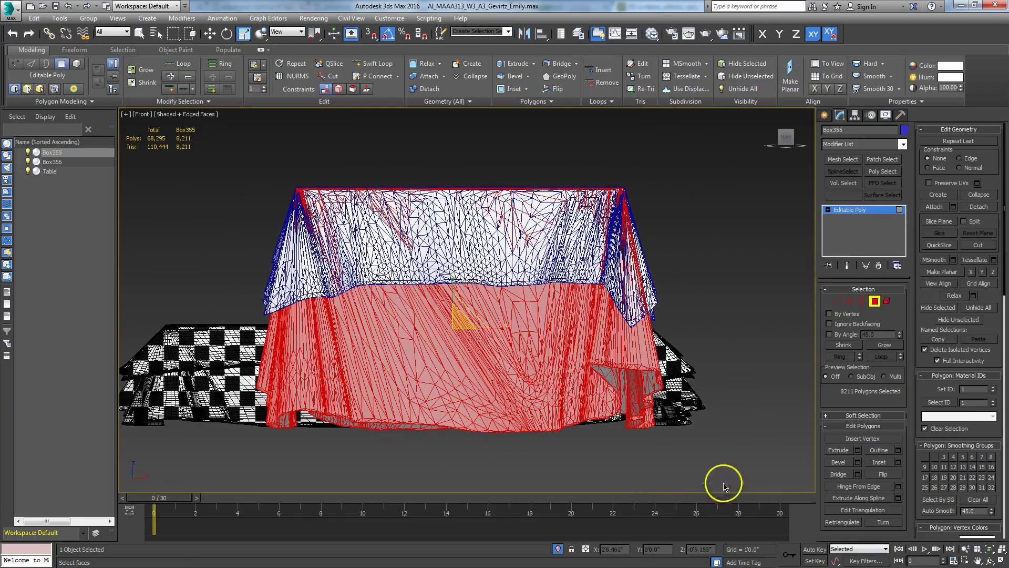
pyautogui.click(937, 223)
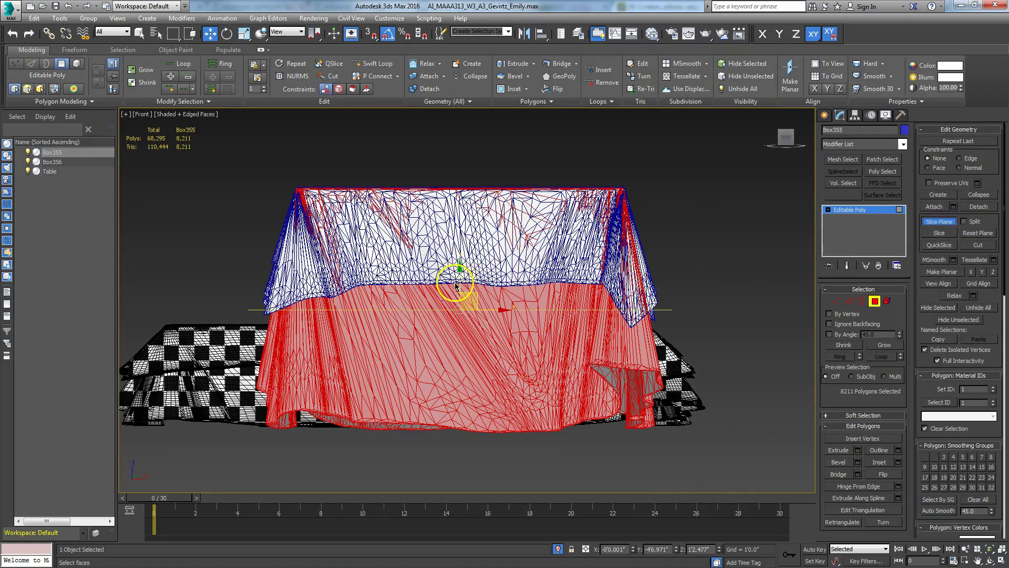
pyautogui.moveTo(458, 279); pyautogui.dragTo(456, 230)
pyautogui.keyDown('alt'); pyautogui.moveTo(424, 319); pyautogui.dragTo(457, 300, button='middle'); pyautogui.keyUp('alt')
pyautogui.keyDown('alt'); pyautogui.moveTo(462, 225); pyautogui.dragTo(405, 322, button='middle'); pyautogui.keyUp('alt')
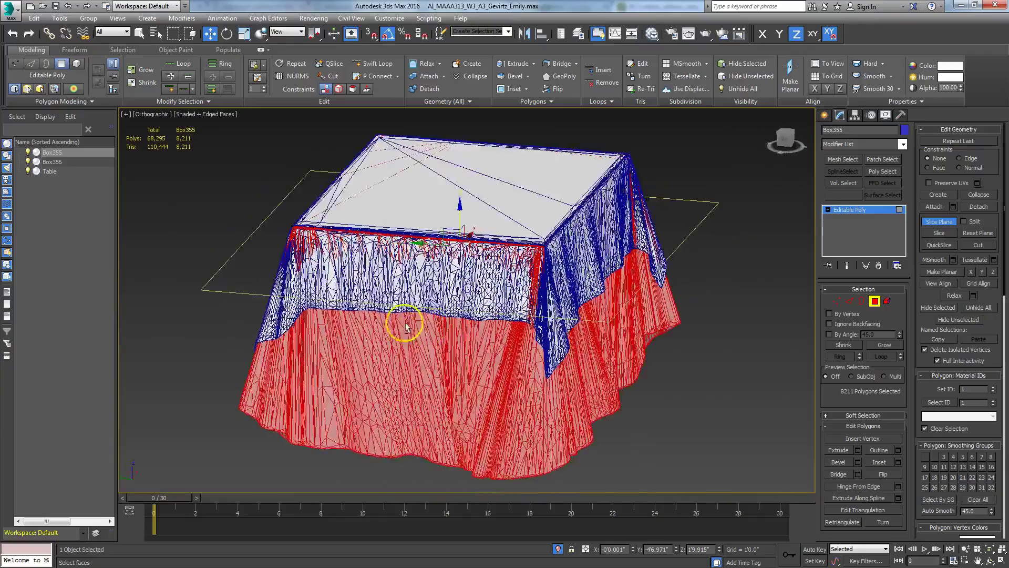
pyautogui.keyDown('alt'); pyautogui.moveTo(466, 338); pyautogui.dragTo(394, 331, button='middle'); pyautogui.keyUp('alt')
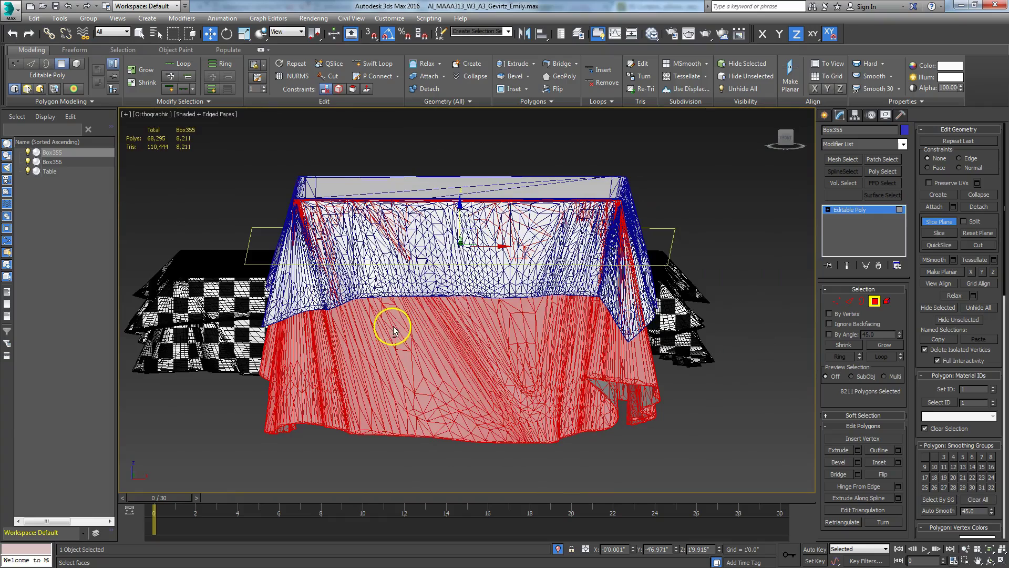
pyautogui.click(965, 222)
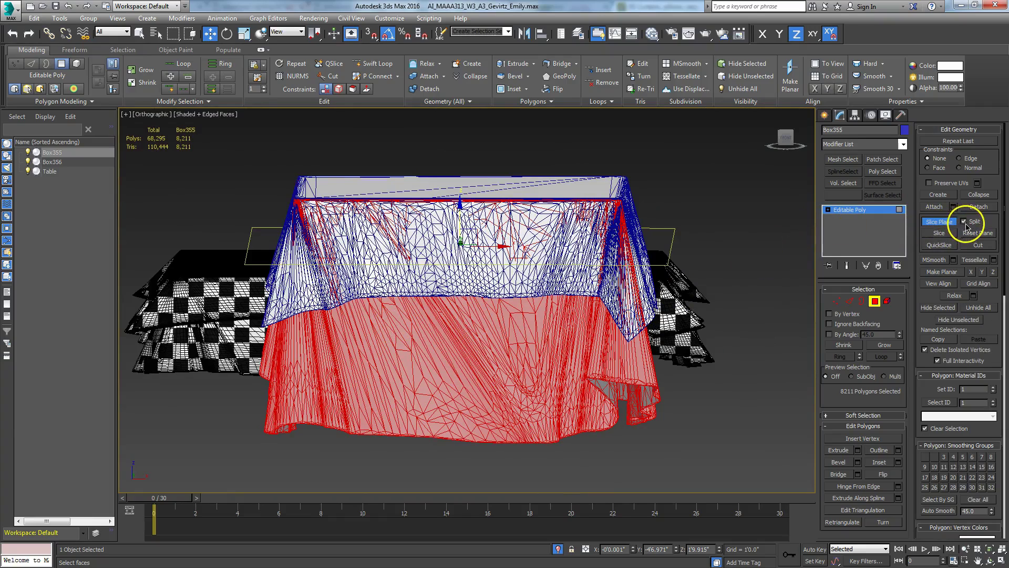
pyautogui.click(940, 235)
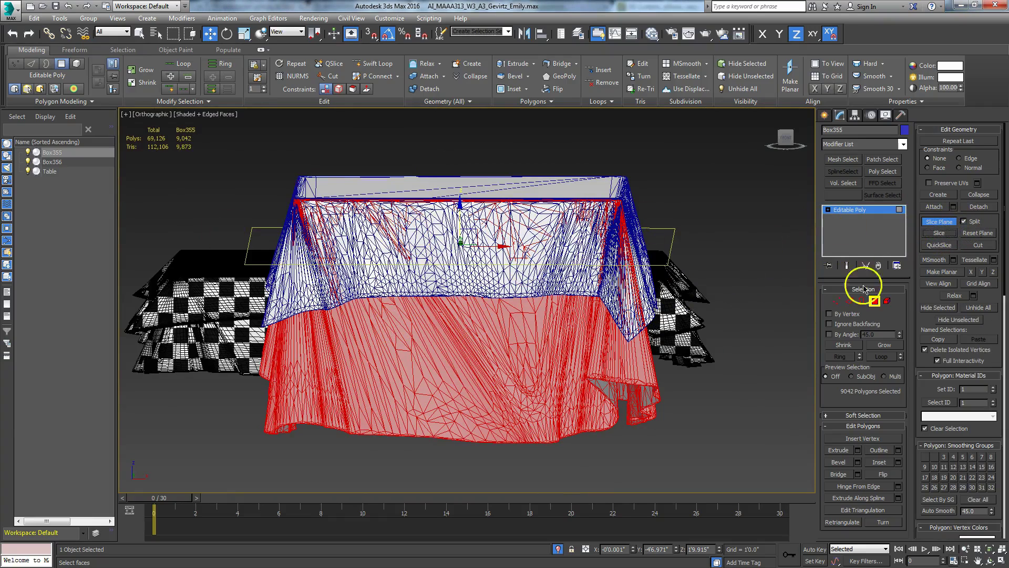
# Delete the longer tablecloth's hidden upper element above the slice.
pyautogui.click(887, 300)
pyautogui.click(624, 234)
pyautogui.press('r')
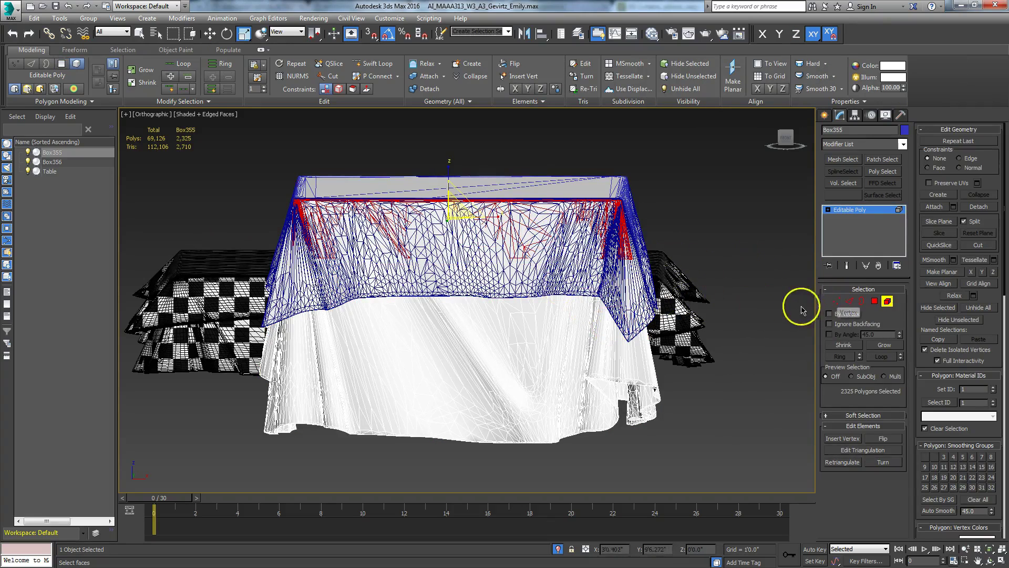
pyautogui.press('Delete')
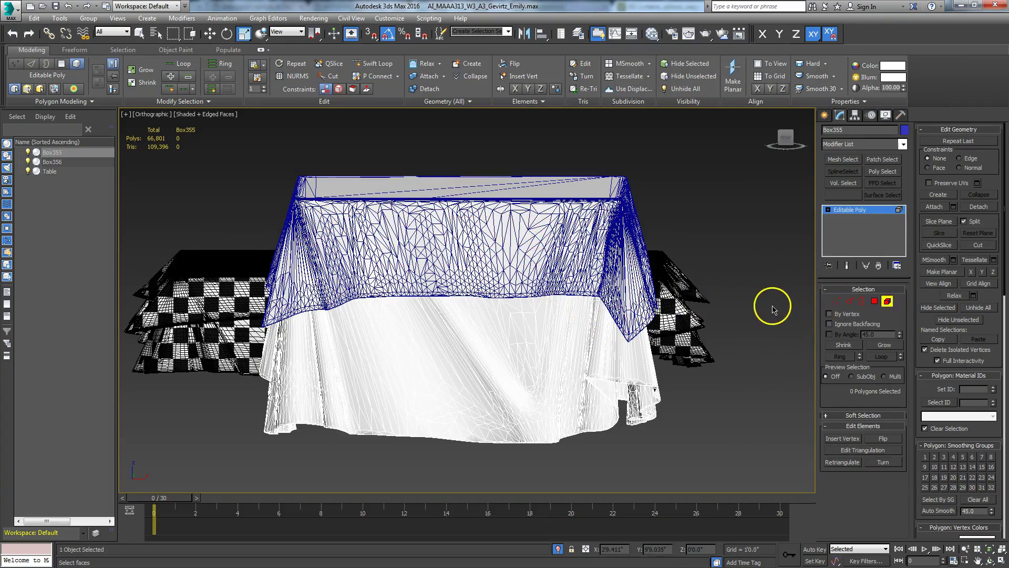
pyautogui.click(887, 301)
# Attach the shorter tablecloth to the trimmed longer one so both form a single object.
pyautogui.keyDown('alt'); pyautogui.moveTo(667, 397); pyautogui.dragTo(687, 405, button='middle'); pyautogui.keyUp('alt')
pyautogui.click(698, 383)
pyautogui.click(643, 365)
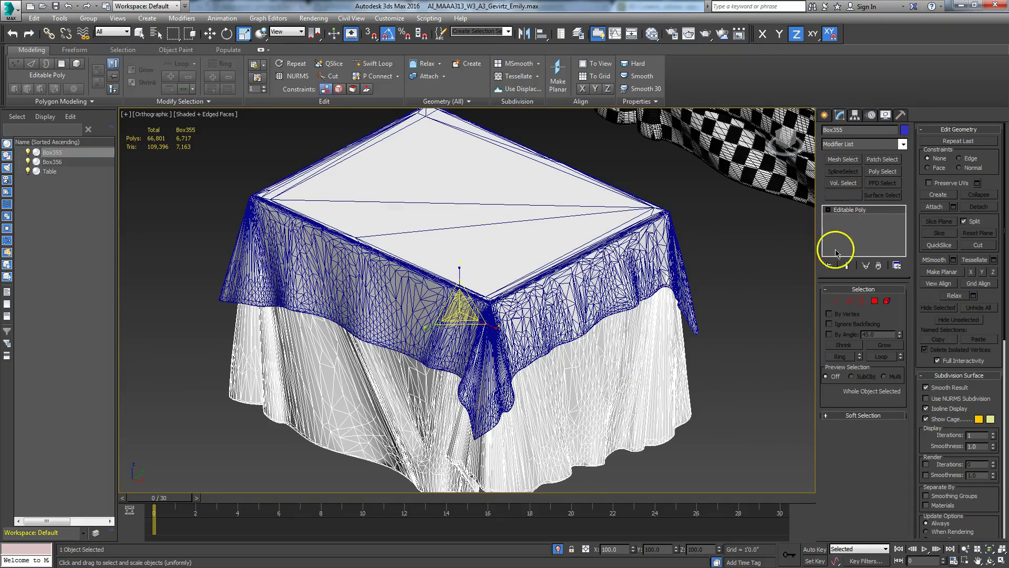
pyautogui.click(936, 207)
pyautogui.click(626, 260)
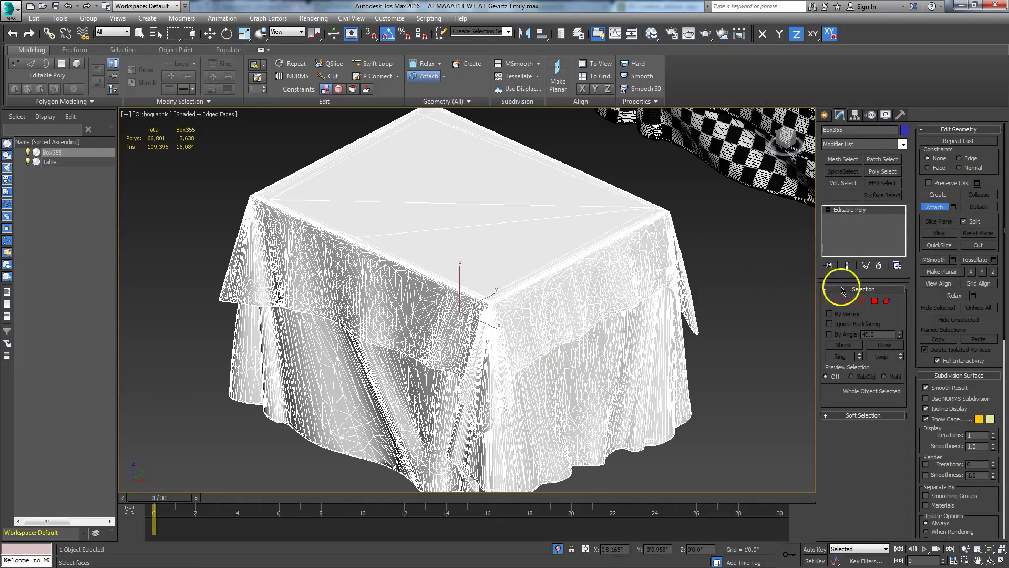
pyautogui.click(931, 208)
pyautogui.click(312, 151)
pyautogui.click(338, 241)
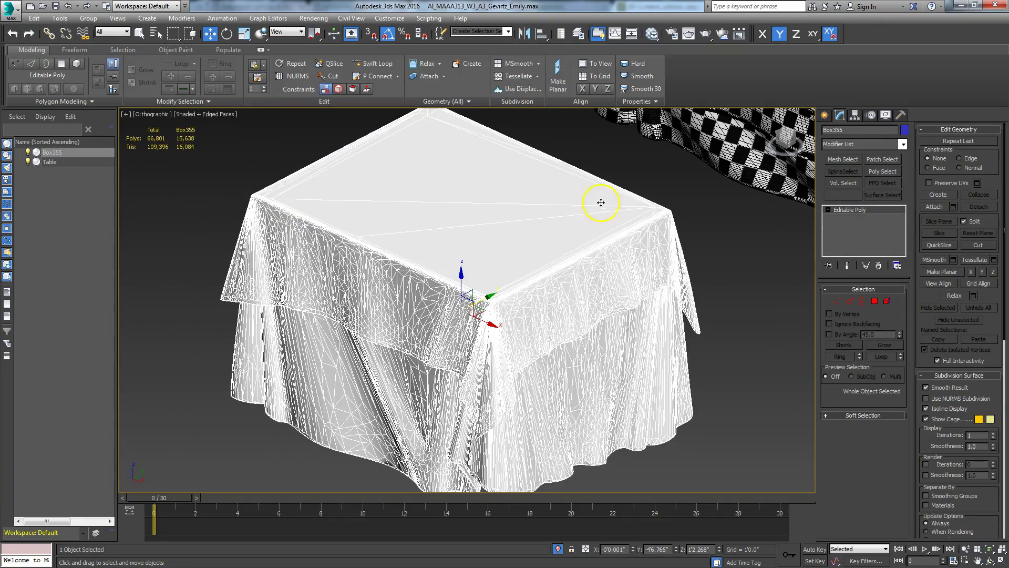
# Compare polygon counts of the combined tablecloth and the checkered table, and inspect both without edged faces.
pyautogui.scroll(-3, 647, 214)
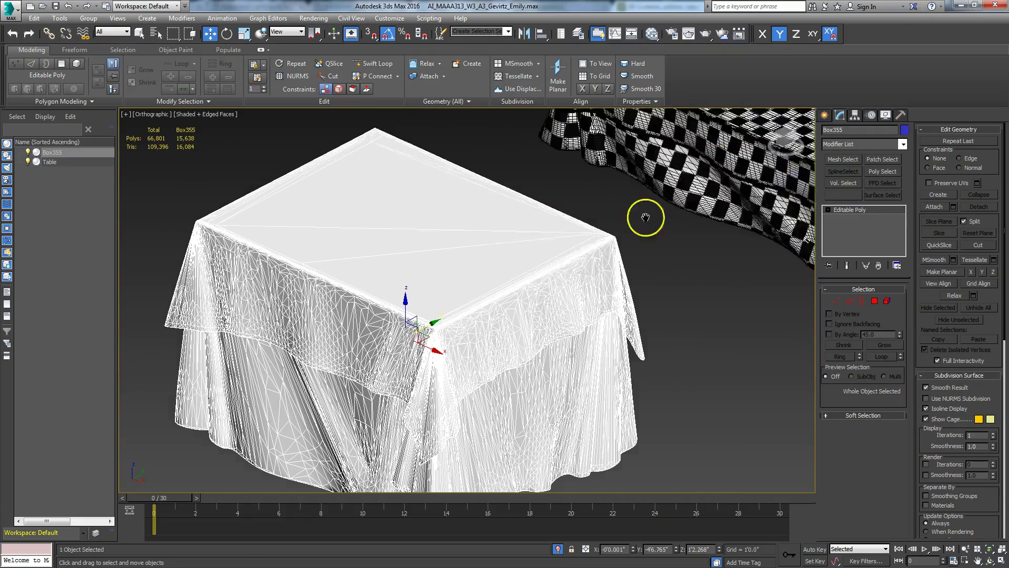
pyautogui.click(619, 219)
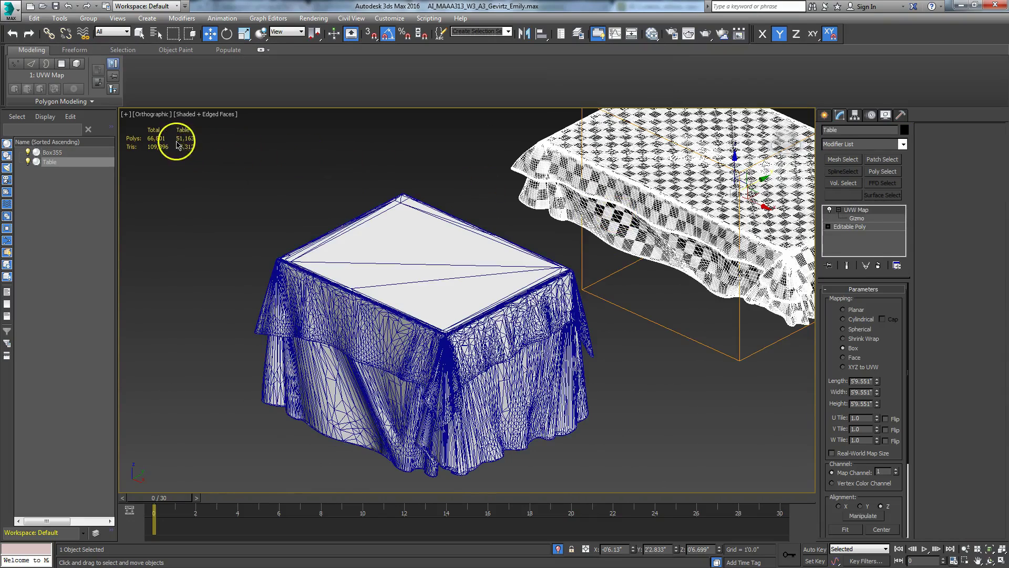
pyautogui.click(684, 316)
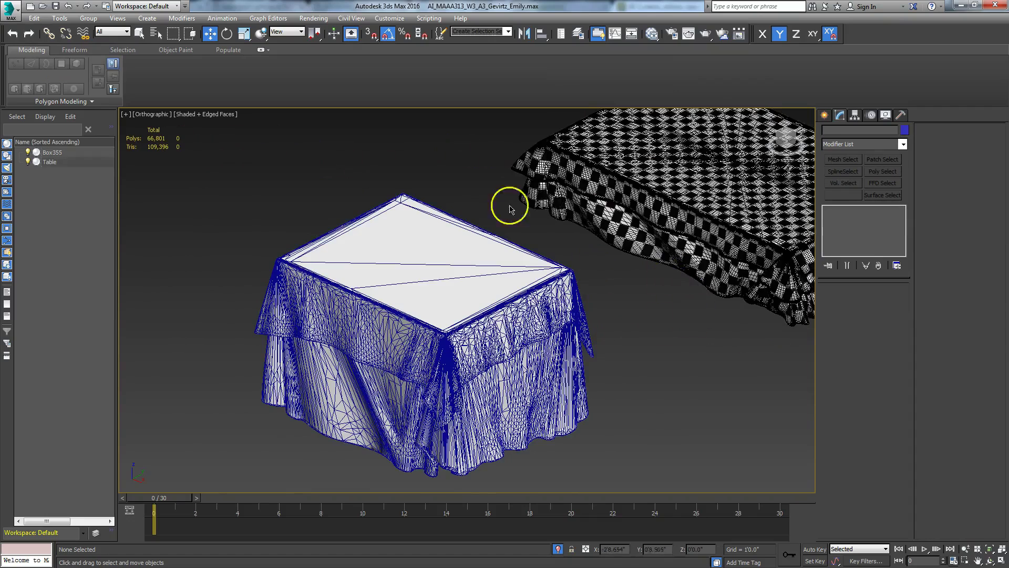
pyautogui.press('F4')
pyautogui.moveTo(446, 266)
pyautogui.keyDown('alt'); pyautogui.mouseDown(button='middle')
pyautogui.moveTo(482, 309)
pyautogui.moveTo(460, 335)
pyautogui.mouseUp(button='middle'); pyautogui.keyUp('alt')
pyautogui.scroll(-5, 401, 316)
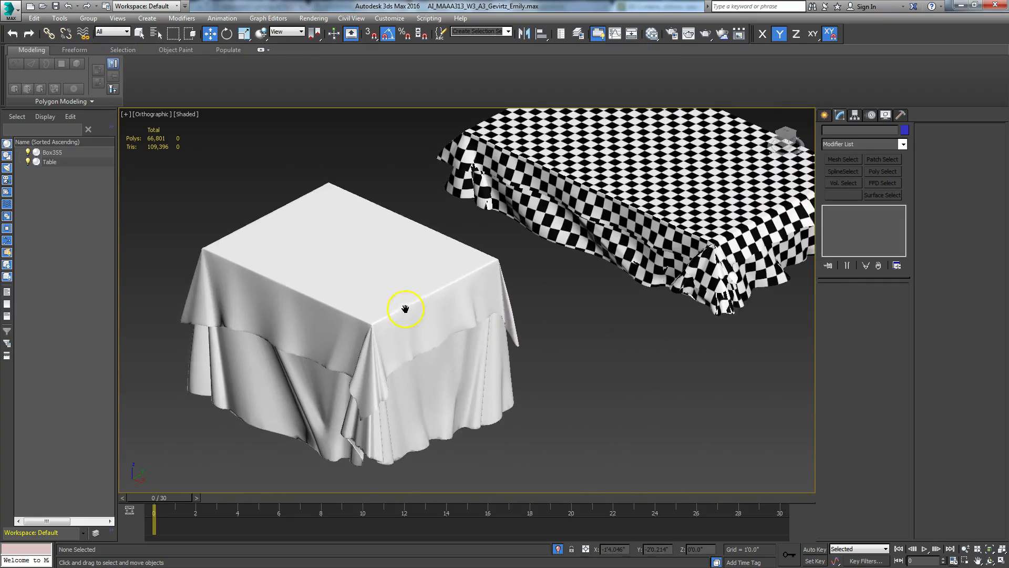
pyautogui.moveTo(394, 329); pyautogui.dragTo(366, 324, button='middle')
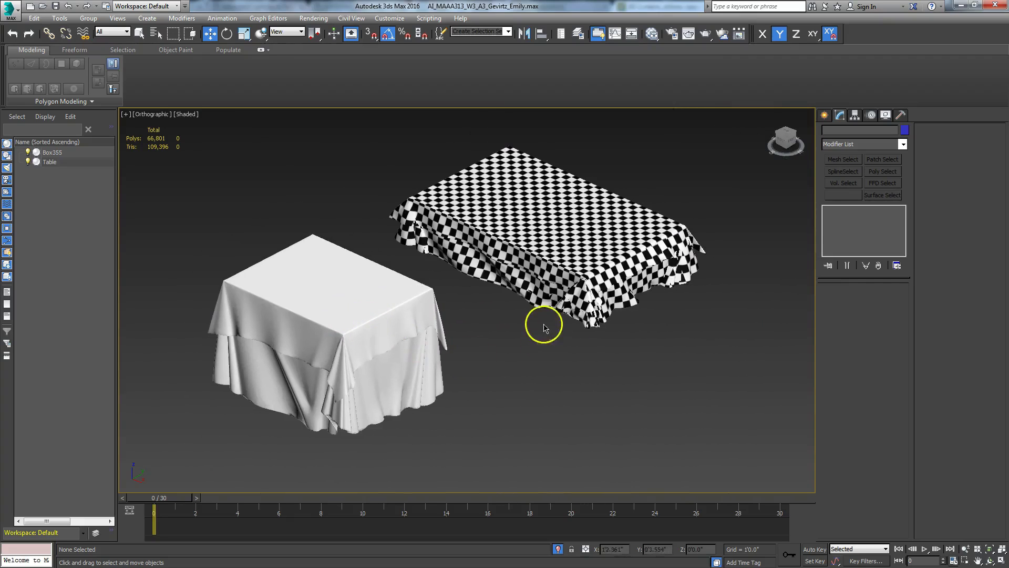
# Copy the checkered table's UVW Map modifier onto the combined tablecloth and apply the checker material to it.
pyautogui.click(536, 287)
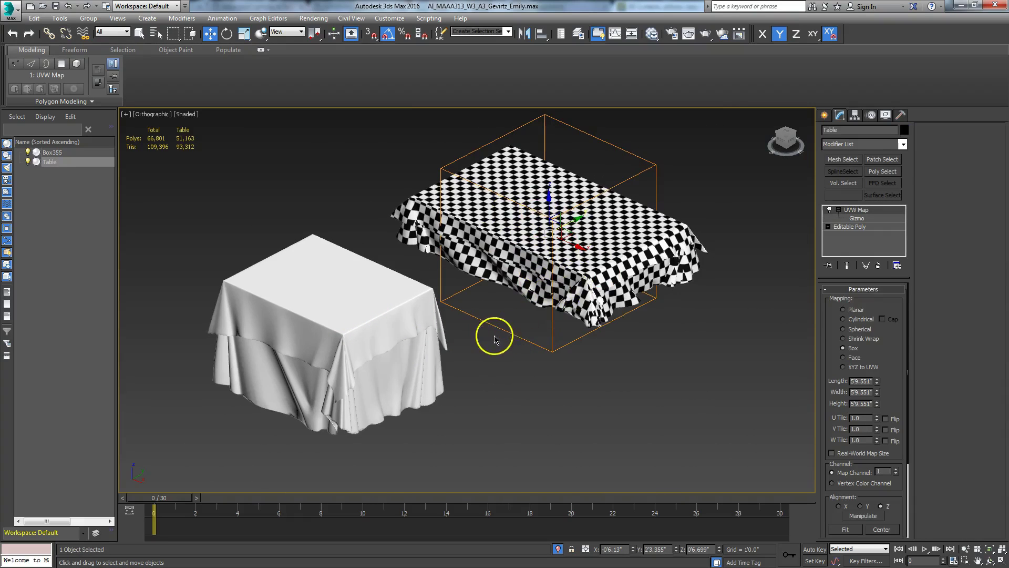
pyautogui.rightClick(860, 214)
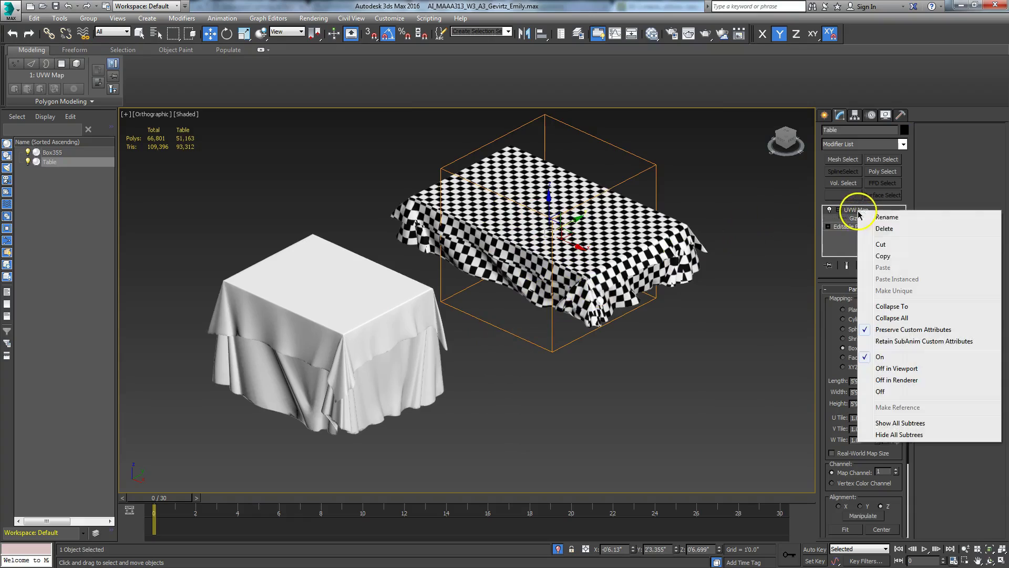
pyautogui.click(880, 257)
pyautogui.click(365, 305)
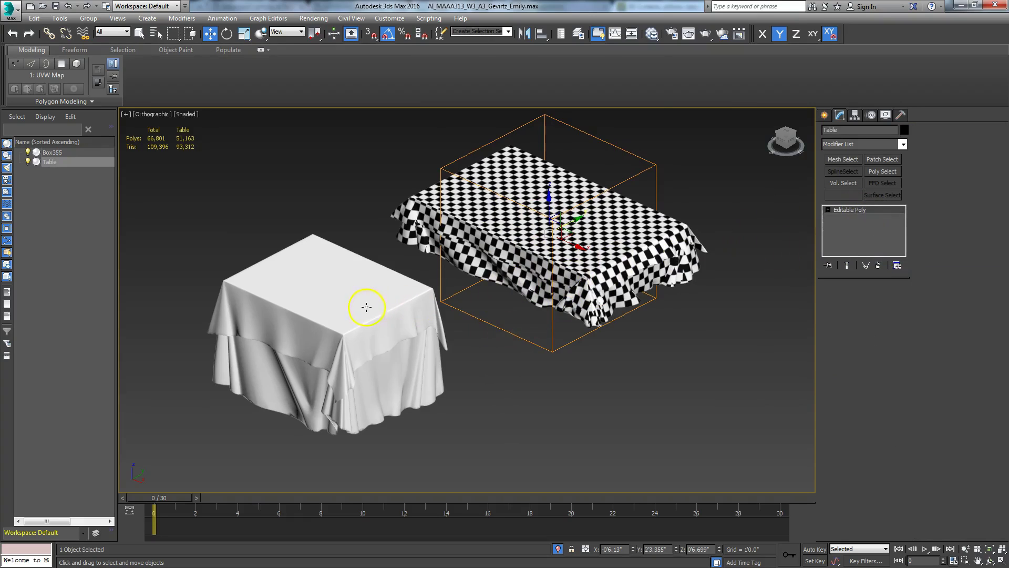
pyautogui.rightClick(866, 210)
pyautogui.click(878, 263)
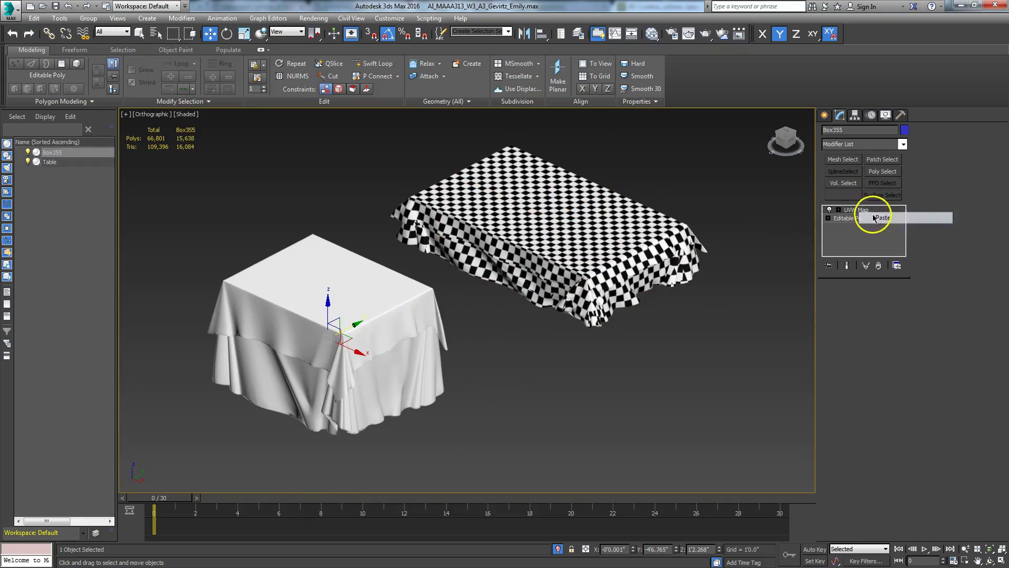
pyautogui.click(652, 34)
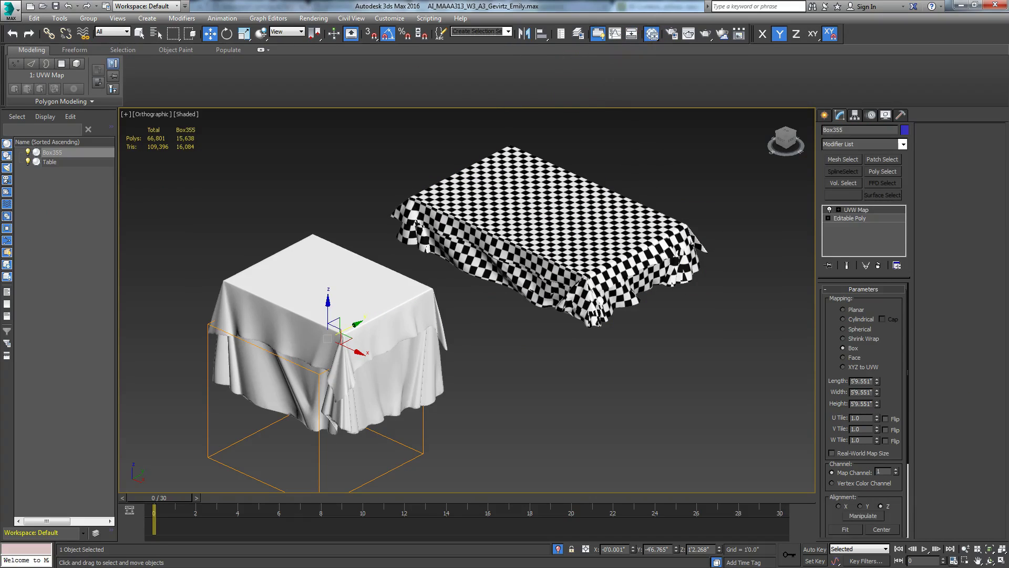
pyautogui.keyDown('alt'); pyautogui.moveTo(479, 416); pyautogui.dragTo(502, 432, button='middle'); pyautogui.keyUp('alt')
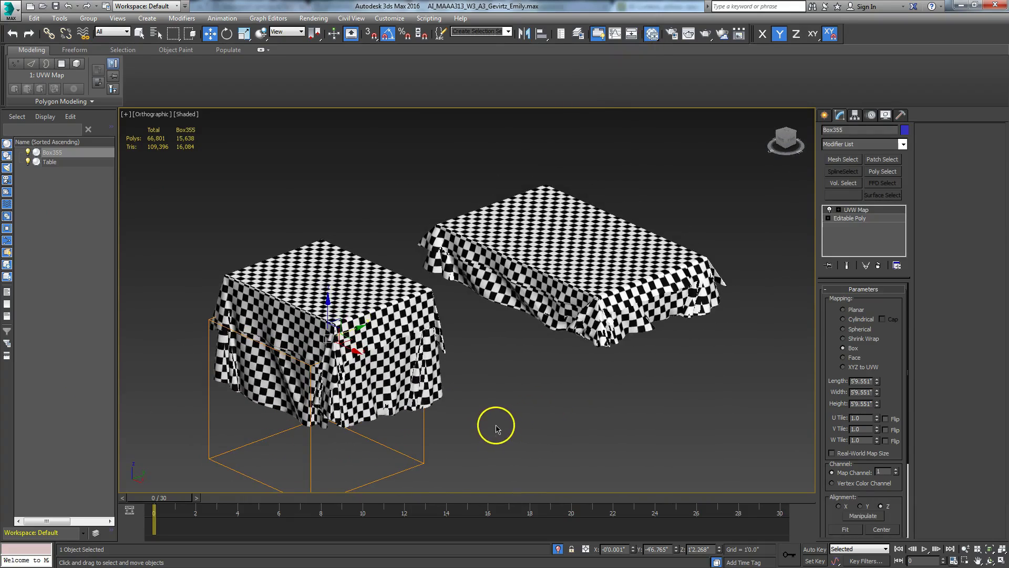
# Remove the UVW Map modifier from the combined tablecloth.
pyautogui.rightClick(857, 209)
pyautogui.click(886, 244)
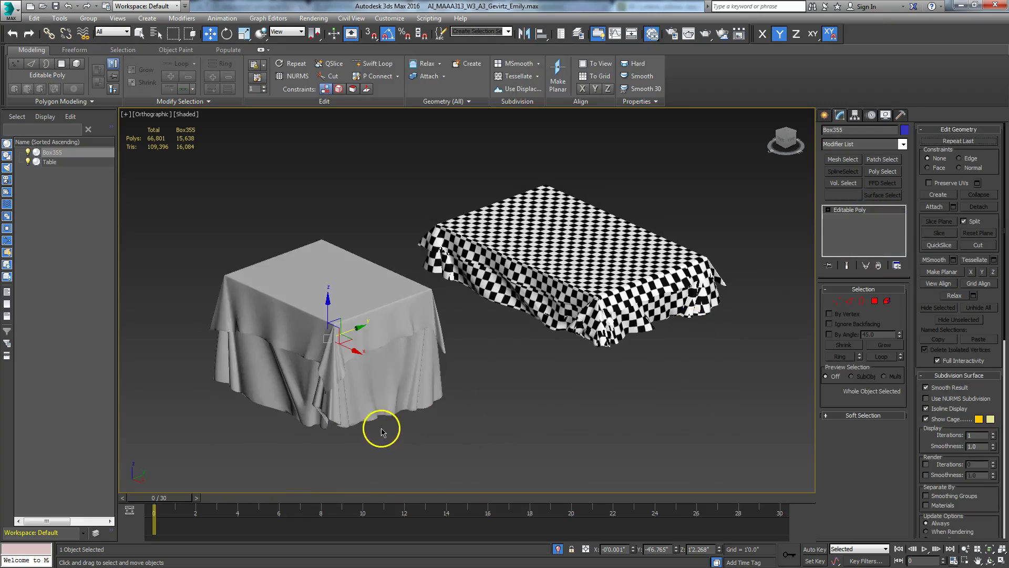
pyautogui.moveTo(388, 429); pyautogui.dragTo(469, 388, button='middle')
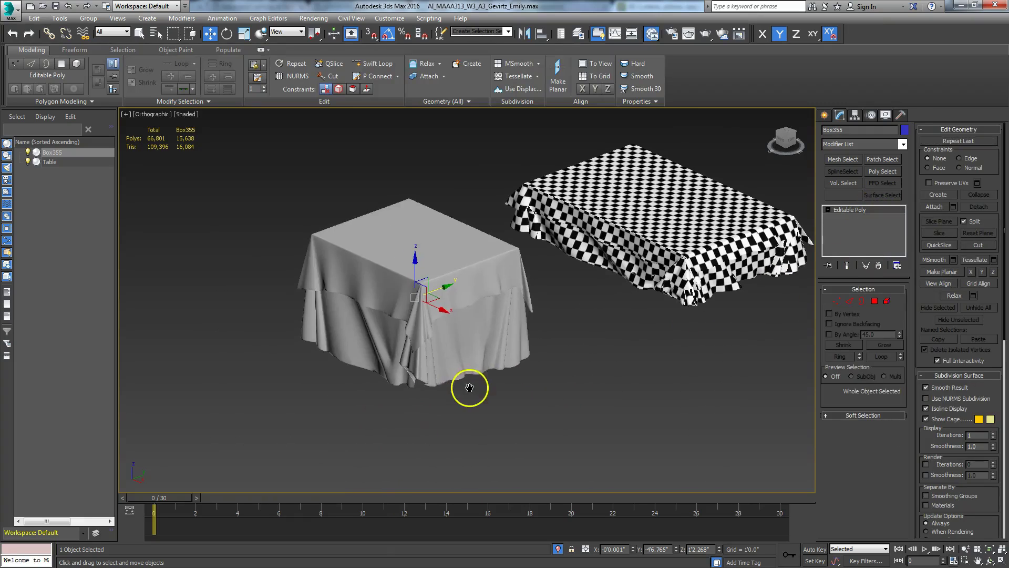
pyautogui.click(875, 301)
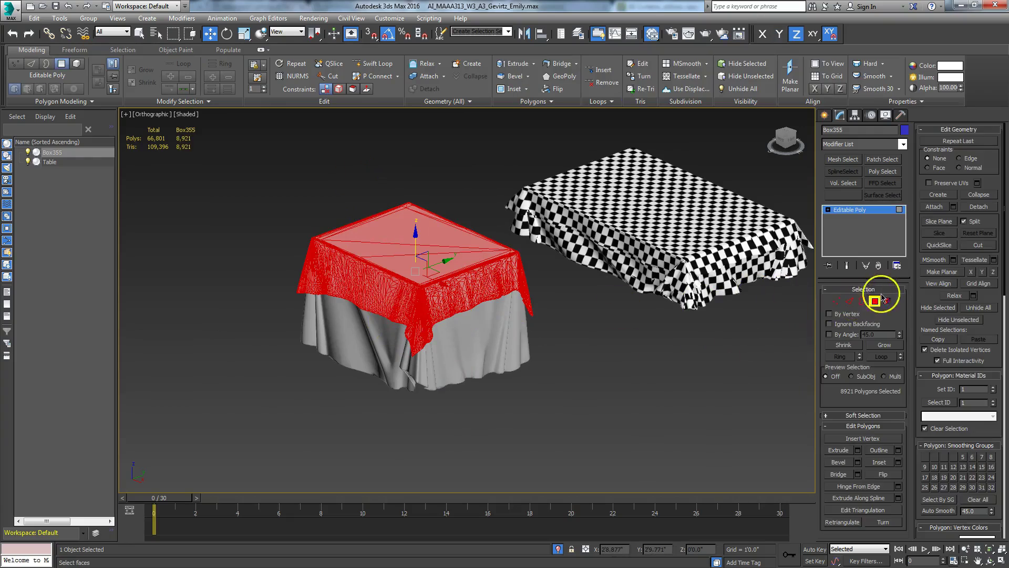
pyautogui.click(874, 302)
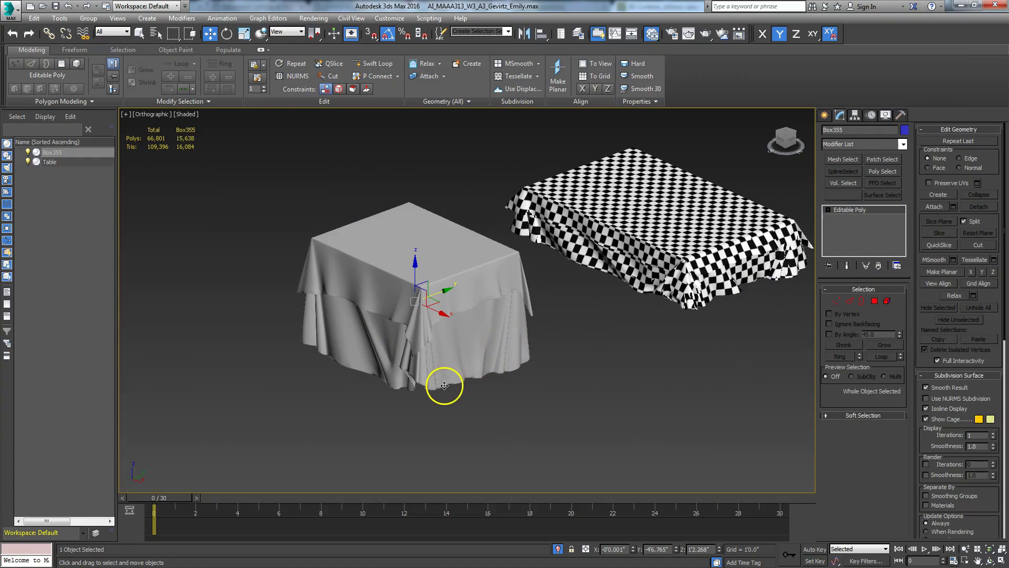
pyautogui.click(836, 301)
pyautogui.click(834, 301)
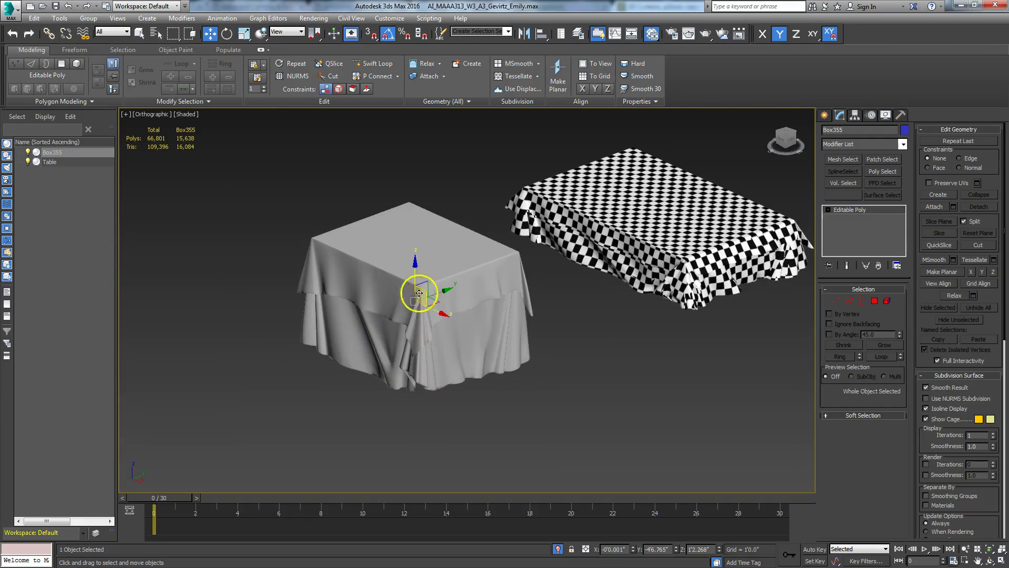
pyautogui.rightClick(415, 262)
pyautogui.click(420, 288)
pyautogui.moveTo(420, 265)
pyautogui.mouseDown()
pyautogui.moveTo(413, 248)
pyautogui.moveTo(421, 282)
pyautogui.mouseUp()
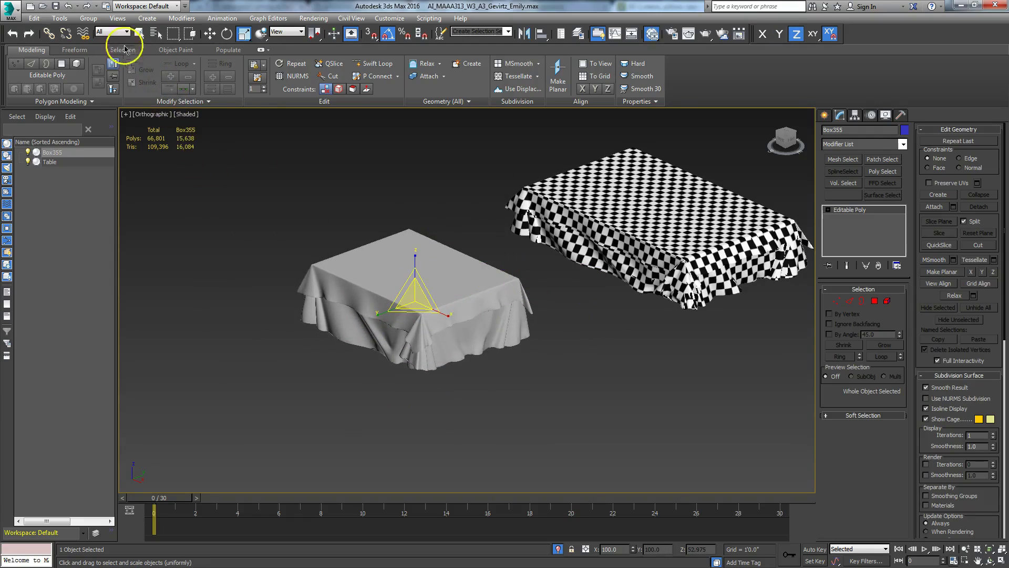
pyautogui.click(67, 6)
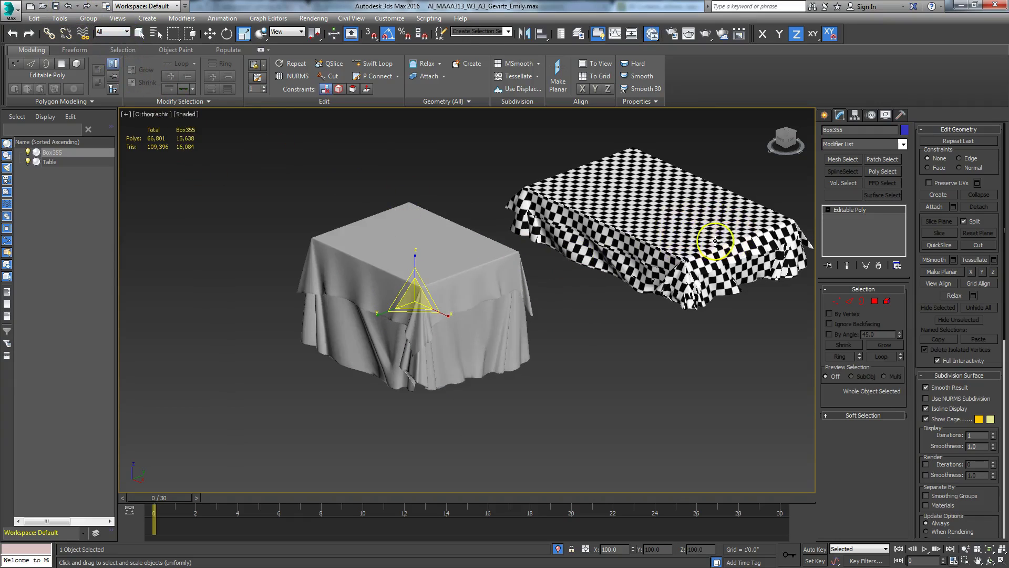
# Select all vertices of the combined tablecloth and scale them vertically to about 44 percent.
pyautogui.click(836, 303)
pyautogui.moveTo(244, 160); pyautogui.dragTo(572, 425)
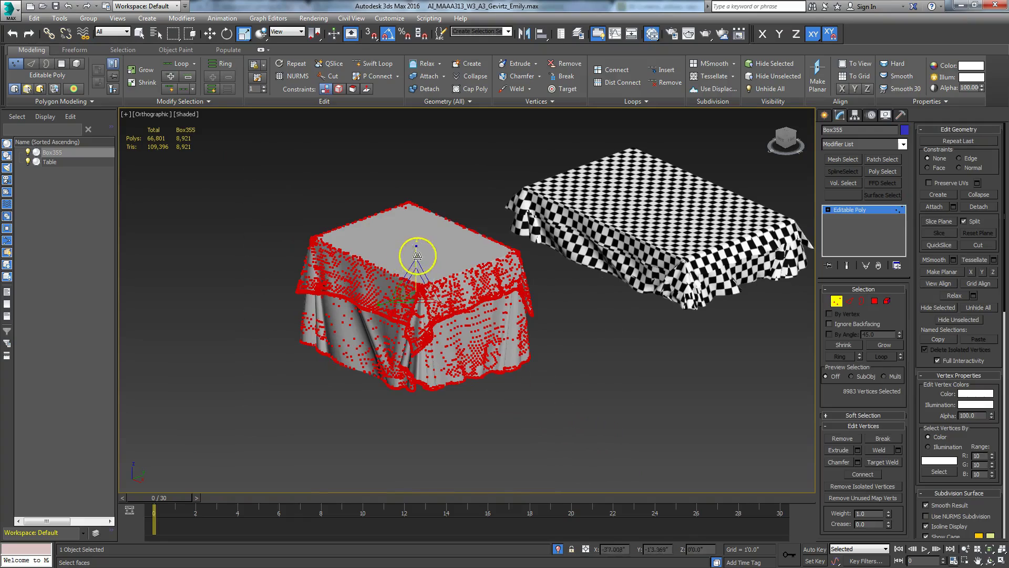
pyautogui.moveTo(314, 33); pyautogui.dragTo(312, 63)
pyautogui.moveTo(415, 243); pyautogui.dragTo(425, 290)
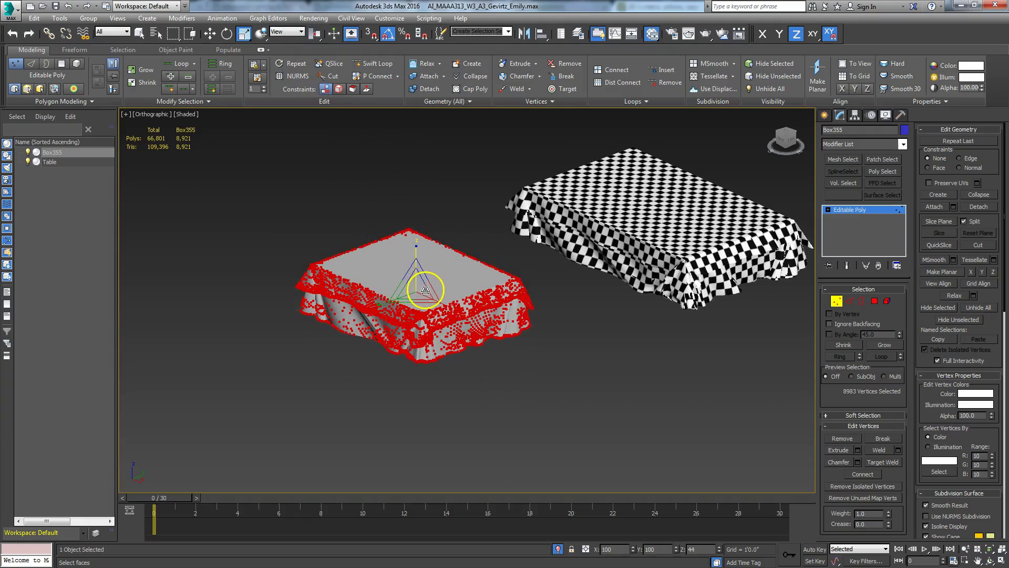
# Leave vertex editing and paste the copied UVW Map modifier onto the flattened tablecloth.
pyautogui.click(836, 300)
pyautogui.rightClick(842, 210)
pyautogui.click(863, 213)
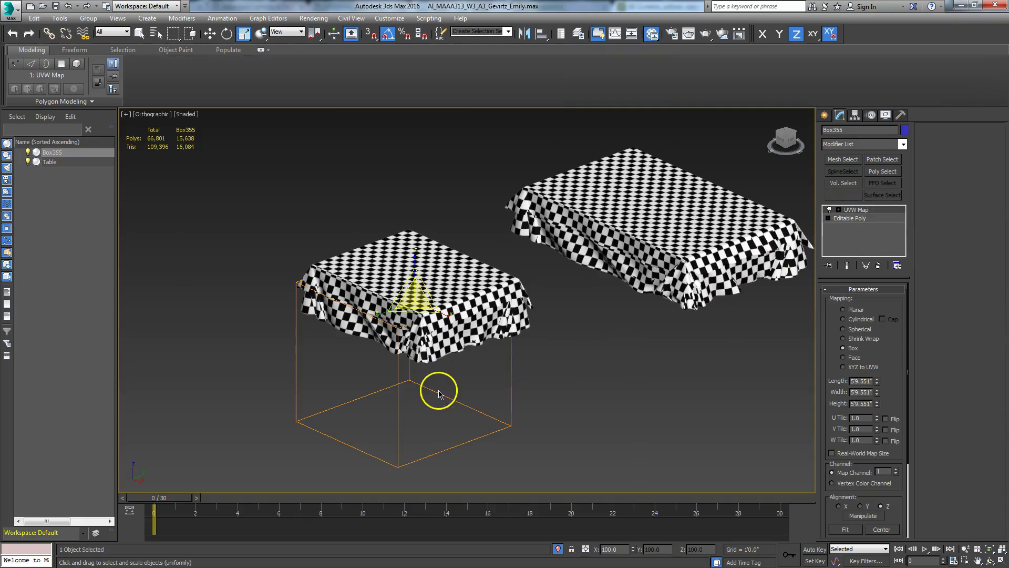
pyautogui.moveTo(436, 410)
pyautogui.keyDown('alt'); pyautogui.mouseDown(button='middle')
pyautogui.moveTo(523, 390)
pyautogui.moveTo(469, 423)
pyautogui.moveTo(417, 385)
pyautogui.moveTo(417, 412)
pyautogui.moveTo(444, 416)
pyautogui.mouseUp(button='middle'); pyautogui.keyUp('alt')
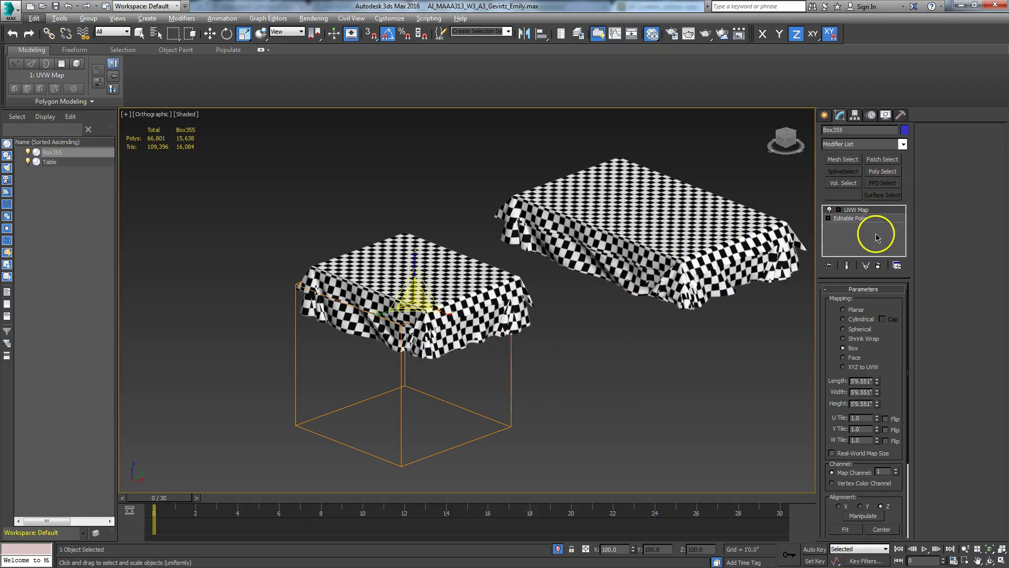
# Clear the tablecloth's polygon selection below the UVW Map modifier and show the end result while staying at the Editable Poly level.
pyautogui.click(841, 219)
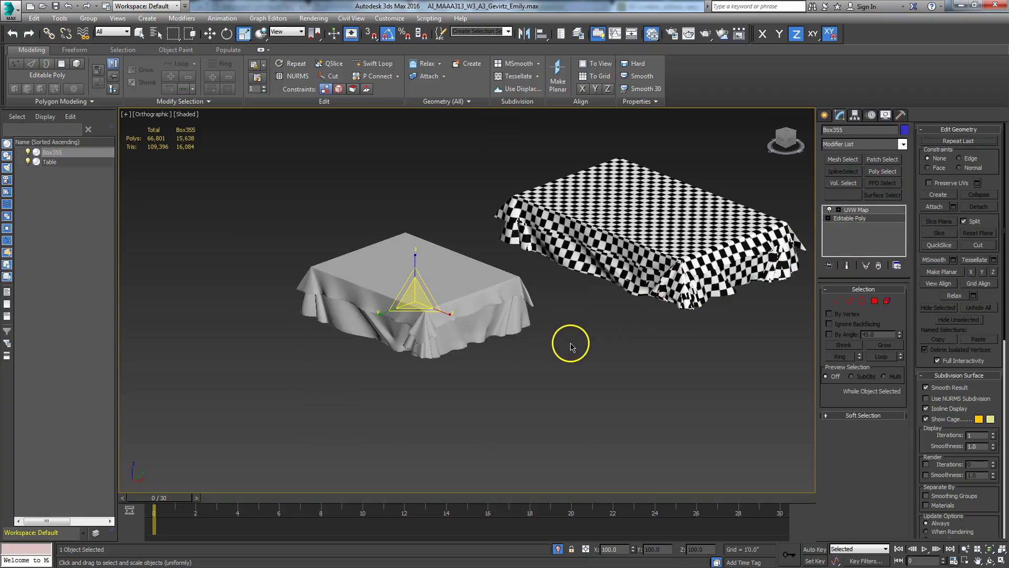
pyautogui.press('v')
pyautogui.press('t')
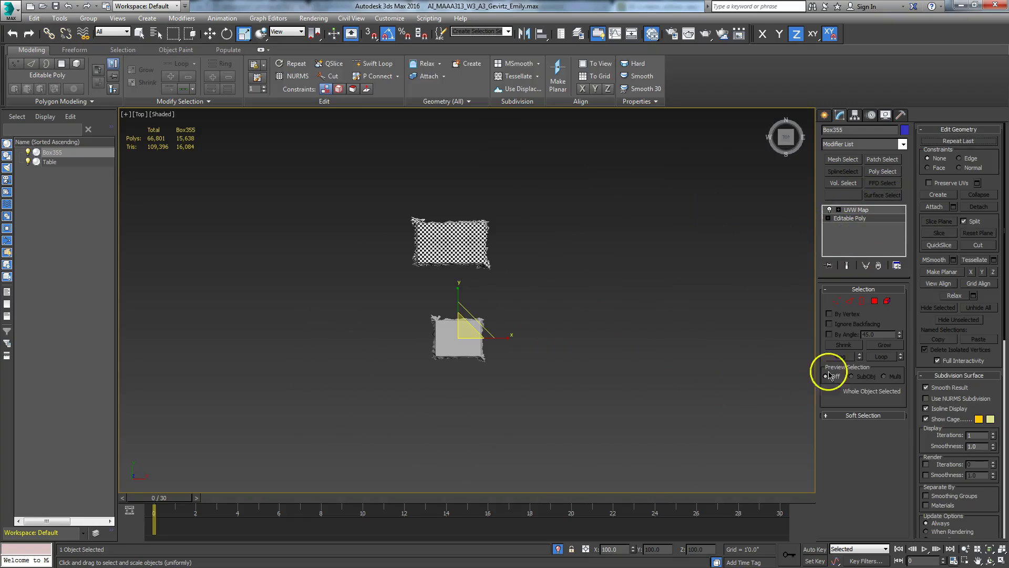
pyautogui.click(874, 301)
pyautogui.scroll(5, 552, 340)
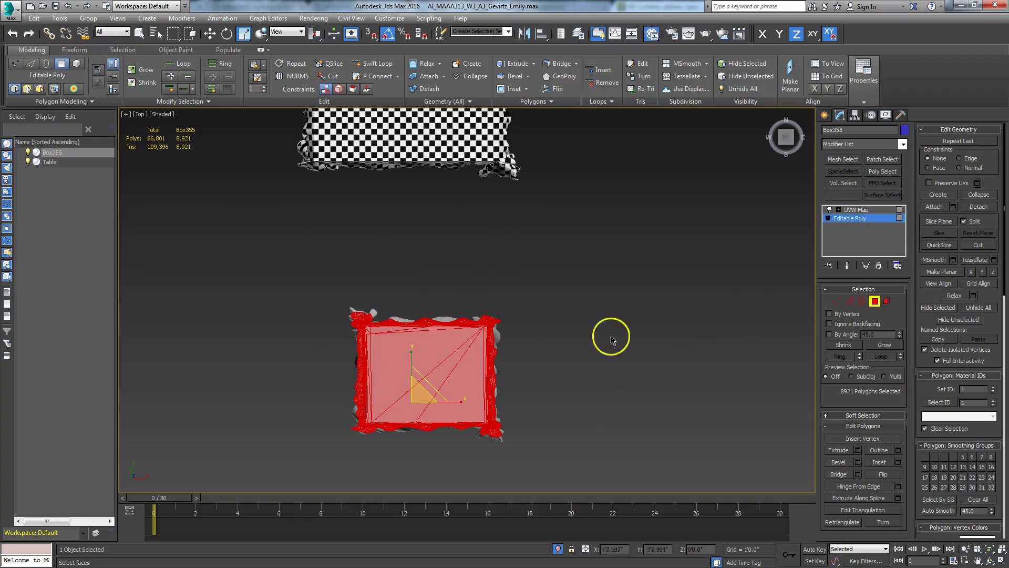
pyautogui.click(657, 352)
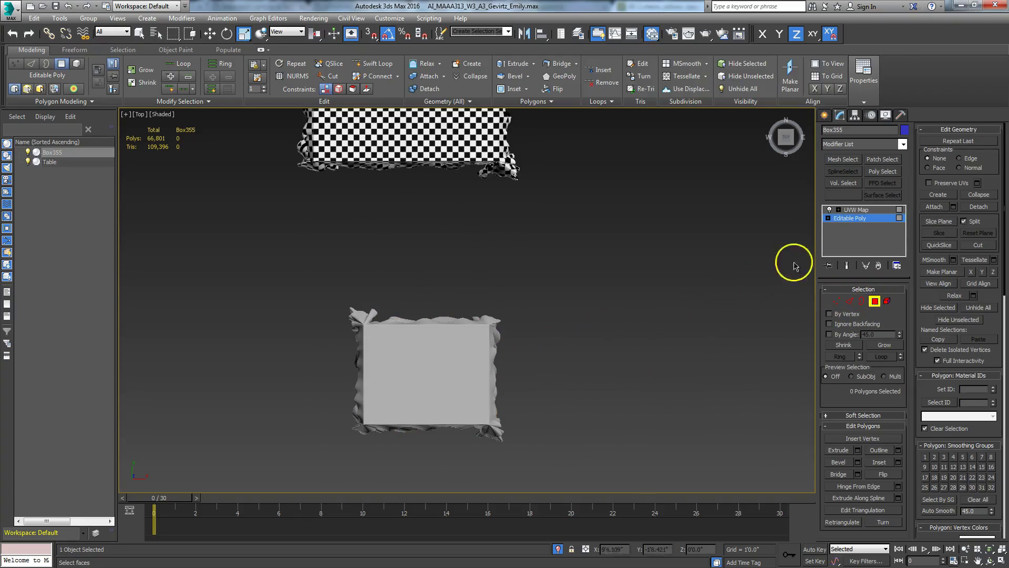
pyautogui.click(848, 266)
pyautogui.keyDown('alt'); pyautogui.moveTo(582, 334); pyautogui.dragTo(525, 304, button='middle'); pyautogui.keyUp('alt')
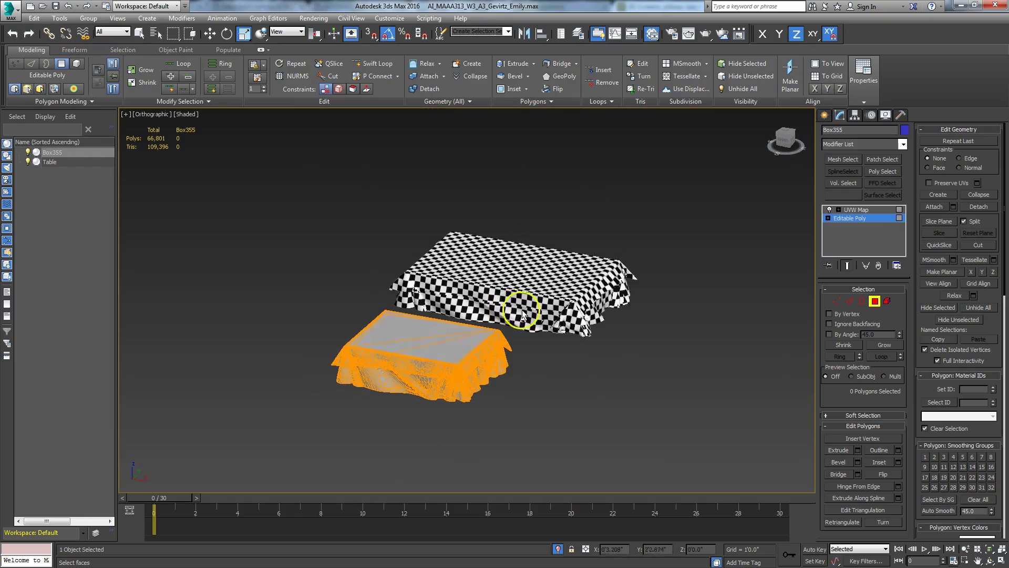
pyautogui.click(876, 302)
pyautogui.moveTo(598, 376); pyautogui.dragTo(541, 293, button='middle')
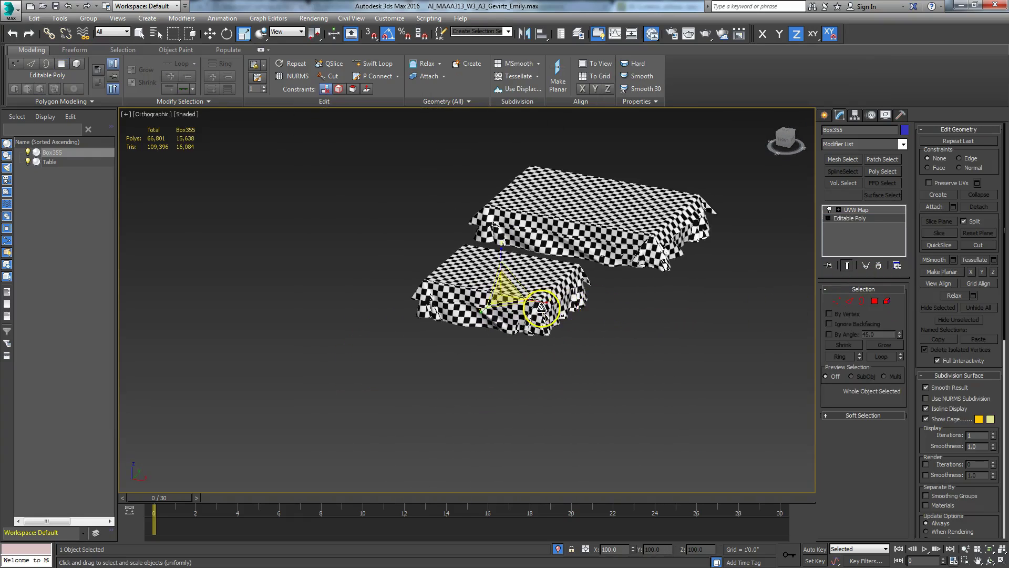
# Try stretching the whole tablecloth object along X to about 152 percent and check its UVW Map gizmo.
pyautogui.moveTo(541, 304); pyautogui.dragTo(556, 309)
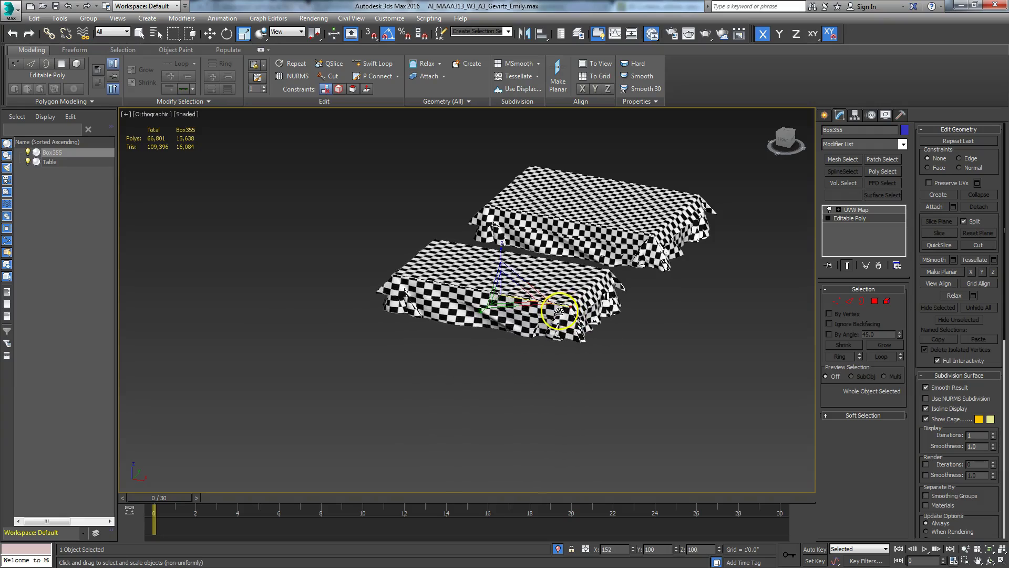
pyautogui.click(867, 211)
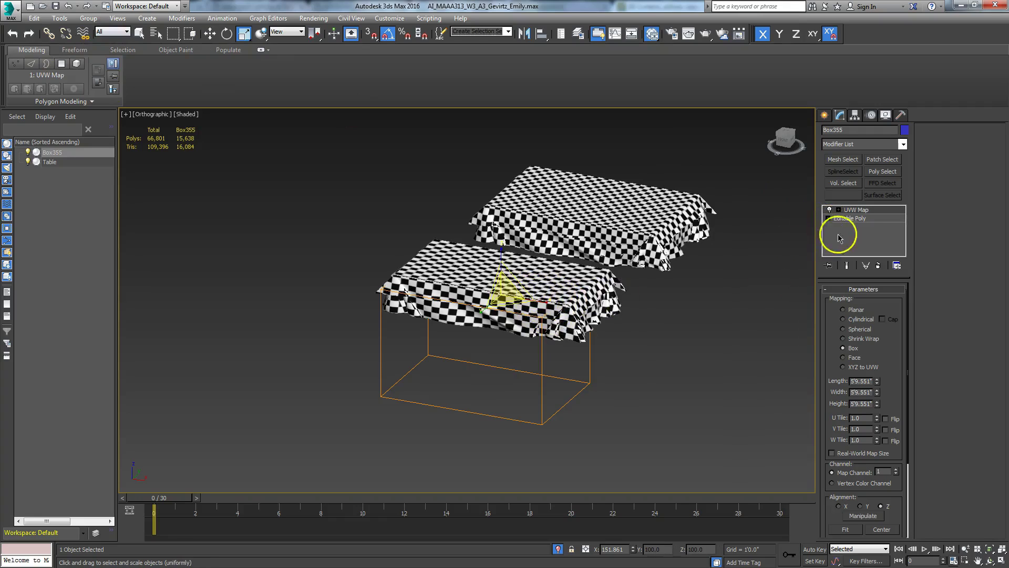
pyautogui.click(848, 218)
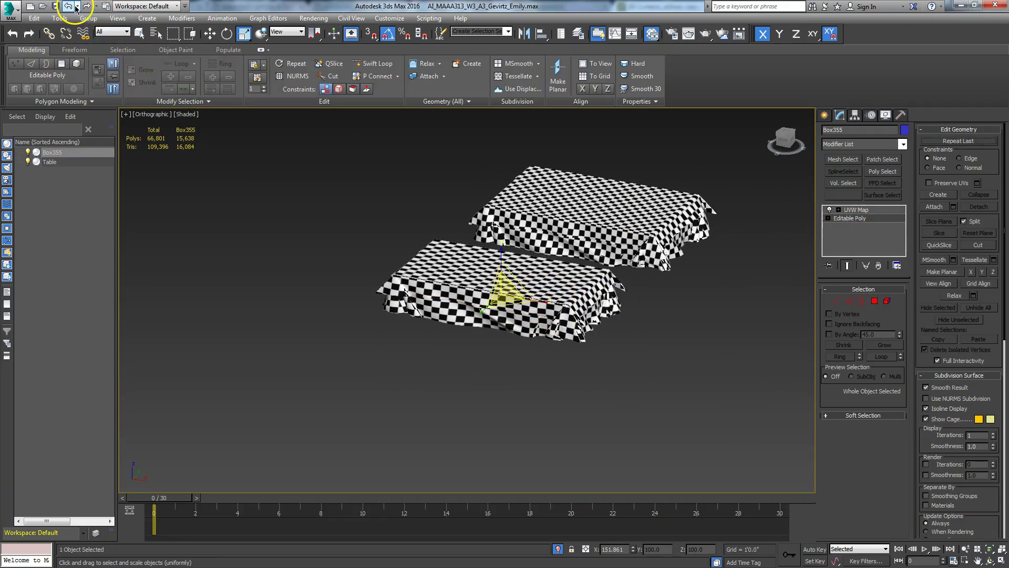
pyautogui.click(68, 7)
# Select all the tablecloth's vertices, stretch them along X, and return to the UVW Map modifier.
pyautogui.click(836, 301)
pyautogui.moveTo(308, 200); pyautogui.dragTo(690, 447)
pyautogui.moveTo(543, 293); pyautogui.dragTo(559, 300)
pyautogui.click(856, 211)
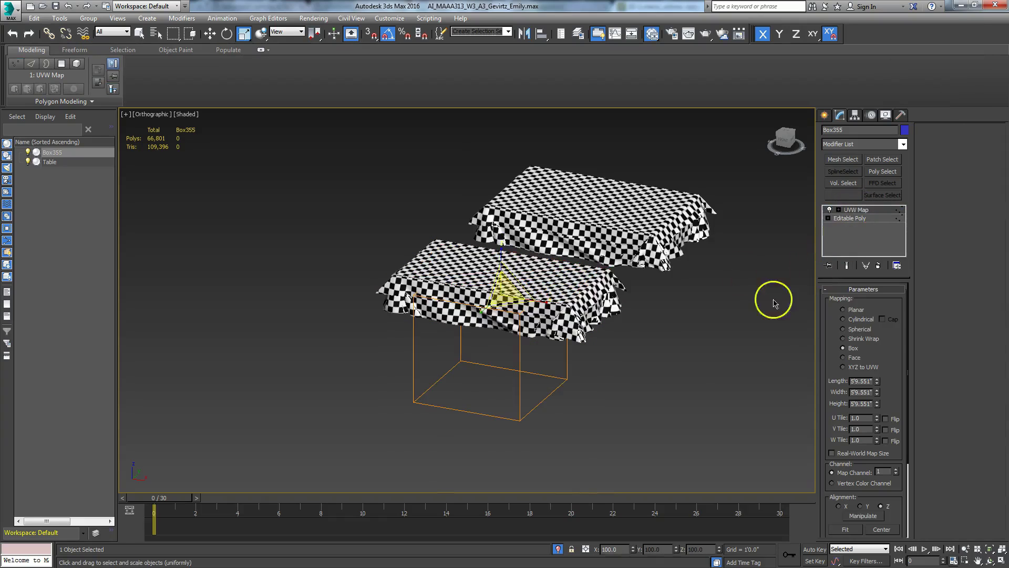
# Compare the checker mapping and UVW Map gizmos of the stretched tablecloth and the original table.
pyautogui.keyDown('alt'); pyautogui.moveTo(667, 408); pyautogui.dragTo(642, 405, button='middle'); pyautogui.keyUp('alt')
pyautogui.keyDown('alt'); pyautogui.moveTo(706, 323); pyautogui.dragTo(586, 338, button='middle'); pyautogui.keyUp('alt')
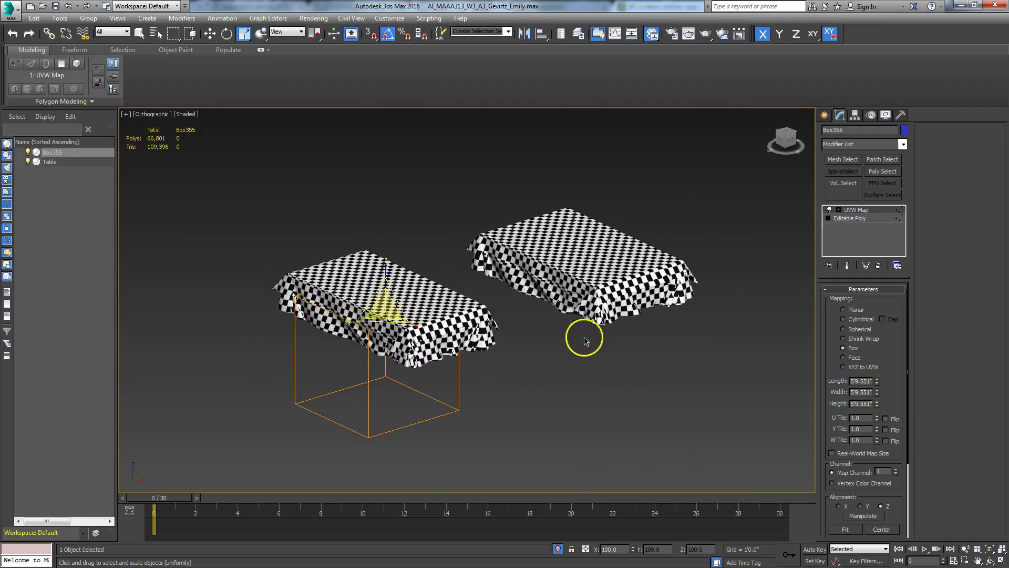
pyautogui.moveTo(520, 399)
pyautogui.keyDown('alt'); pyautogui.mouseDown(button='middle')
pyautogui.moveTo(534, 330)
pyautogui.moveTo(514, 408)
pyautogui.moveTo(525, 396)
pyautogui.mouseUp(button='middle'); pyautogui.keyUp('alt')
pyautogui.click(600, 315)
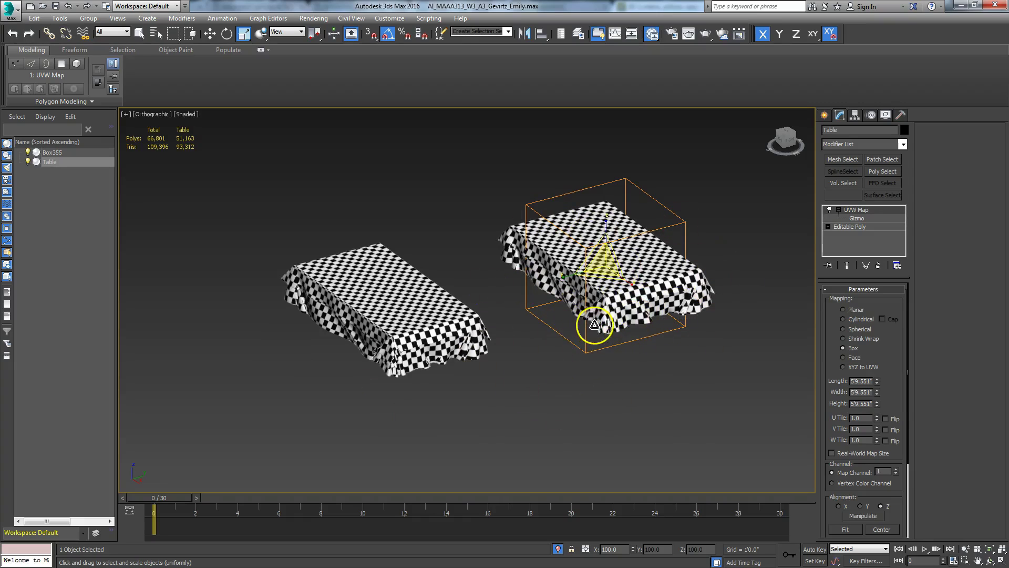
pyautogui.click(407, 346)
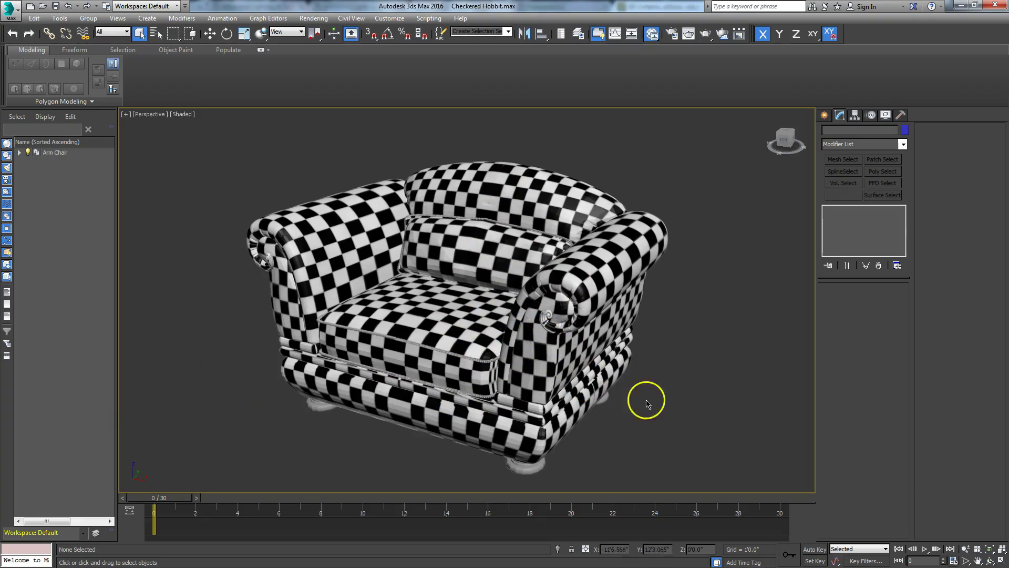
# Open the Arm Chair group, select its curved backrest, and close the group again.
pyautogui.click(990, 562)
pyautogui.moveTo(412, 266); pyautogui.dragTo(435, 288)
pyautogui.rightClick(631, 338)
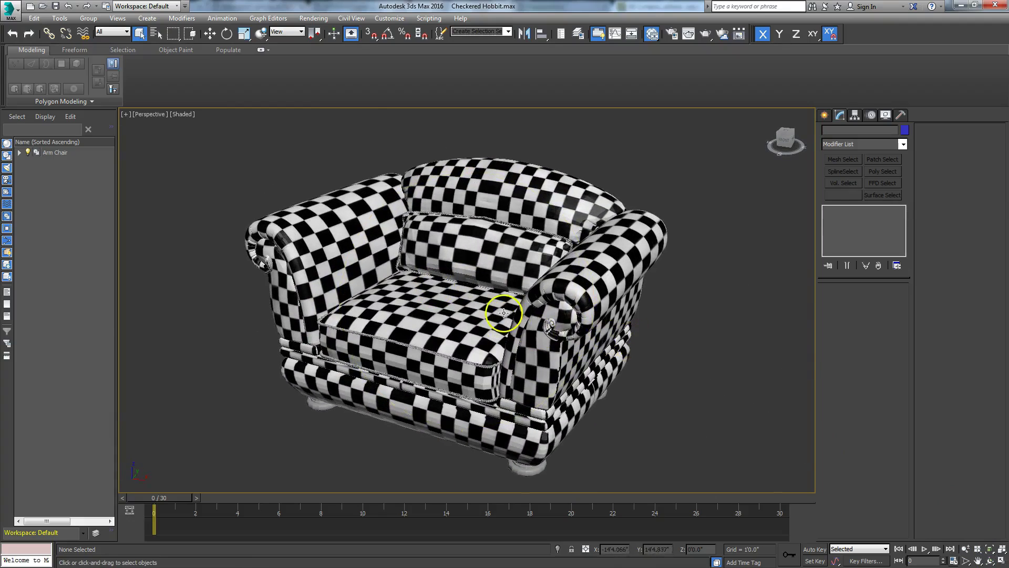
pyautogui.click(502, 313)
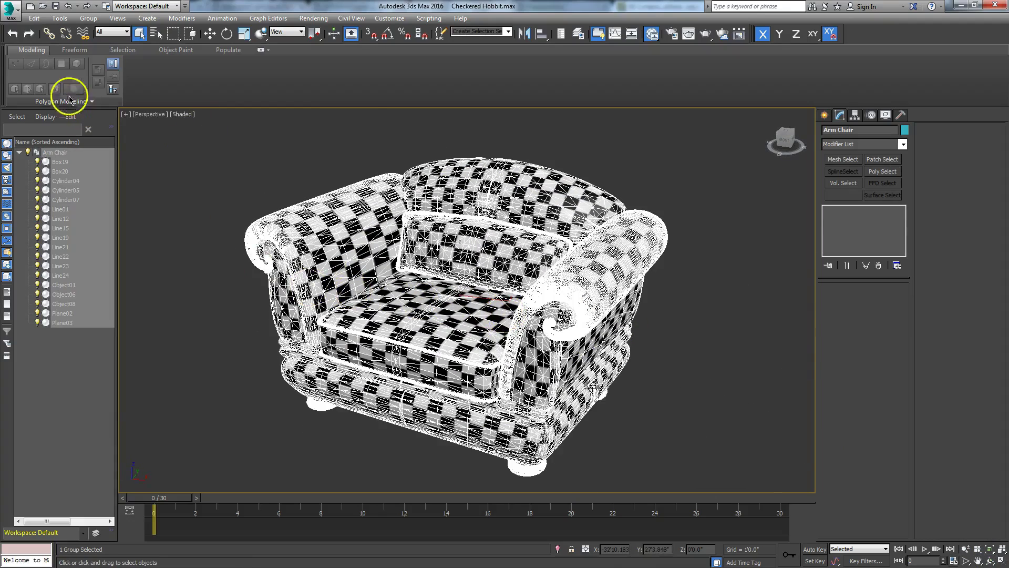
pyautogui.click(87, 19)
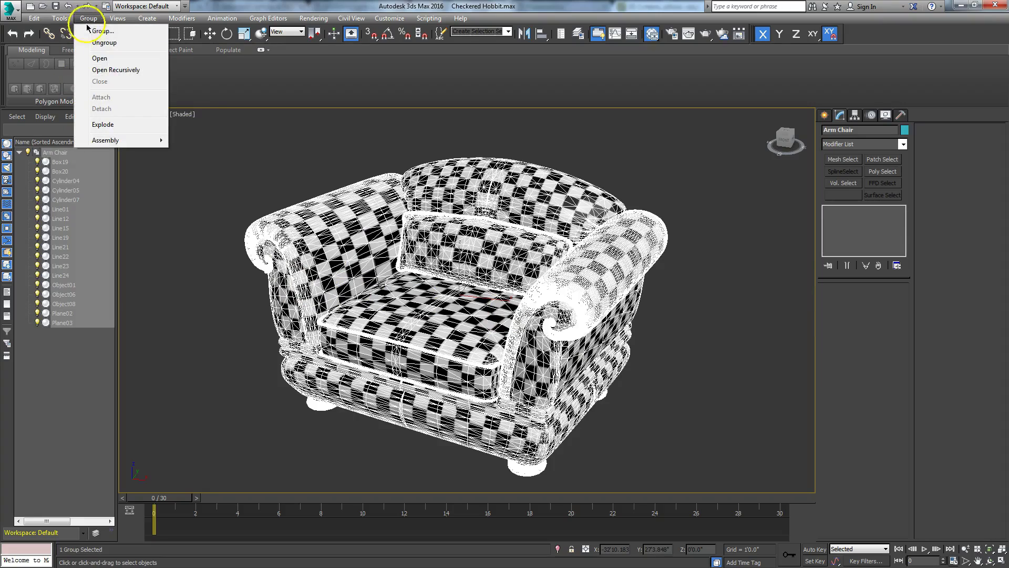
pyautogui.click(104, 61)
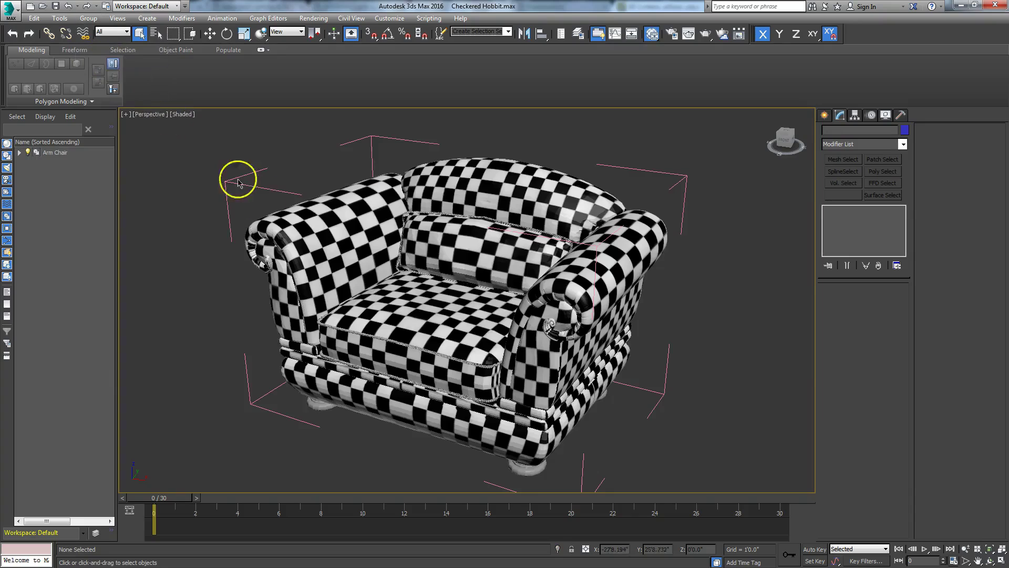
pyautogui.click(497, 205)
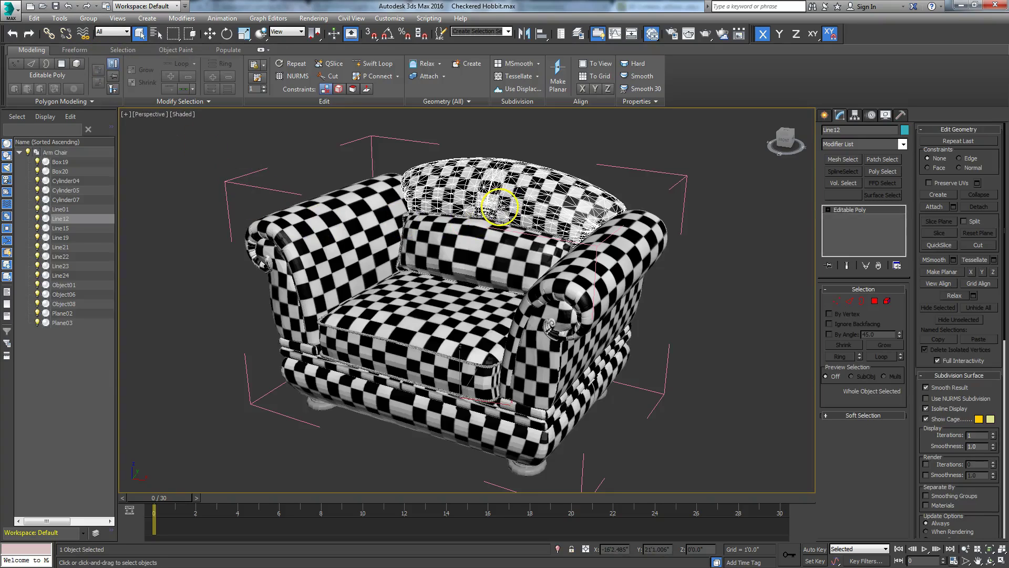
pyautogui.rightClick(497, 205)
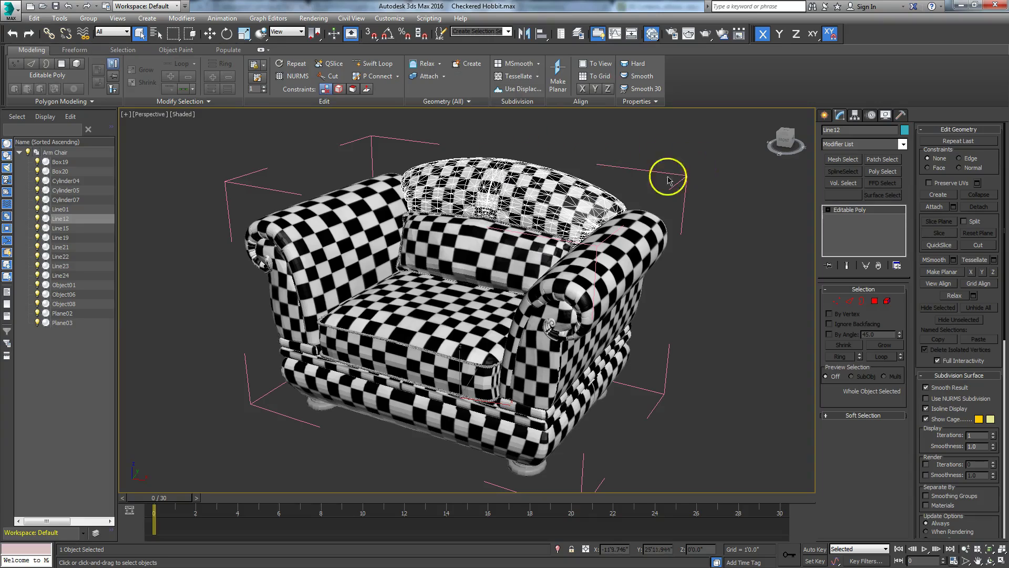
pyautogui.click(89, 19)
pyautogui.click(99, 81)
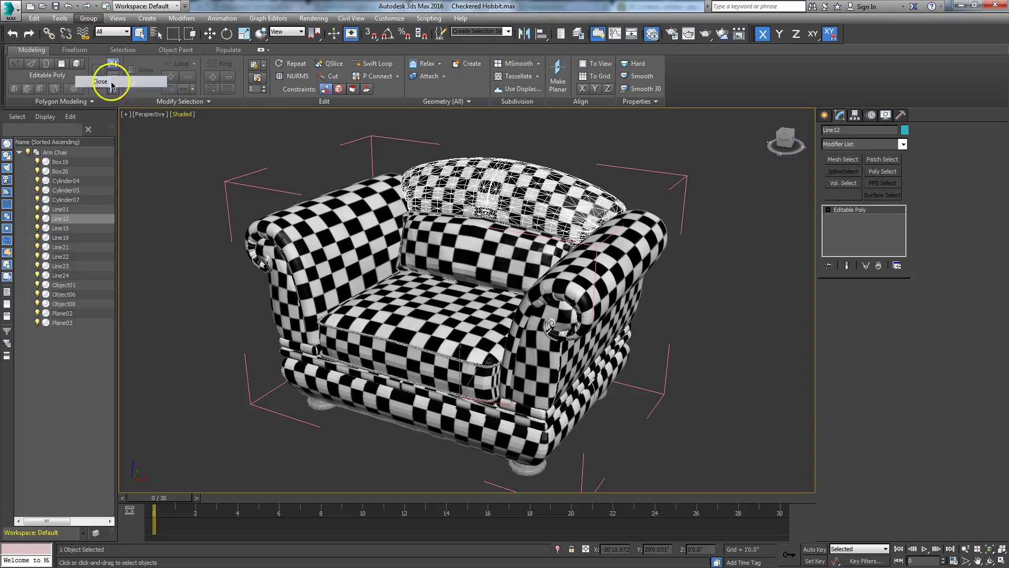
# Select the whole Arm Chair group and rotate it about Z in the top view to about 2.5 degrees with angle snap on.
pyautogui.rightClick(332, 314)
pyautogui.click(389, 314)
pyautogui.press('t')
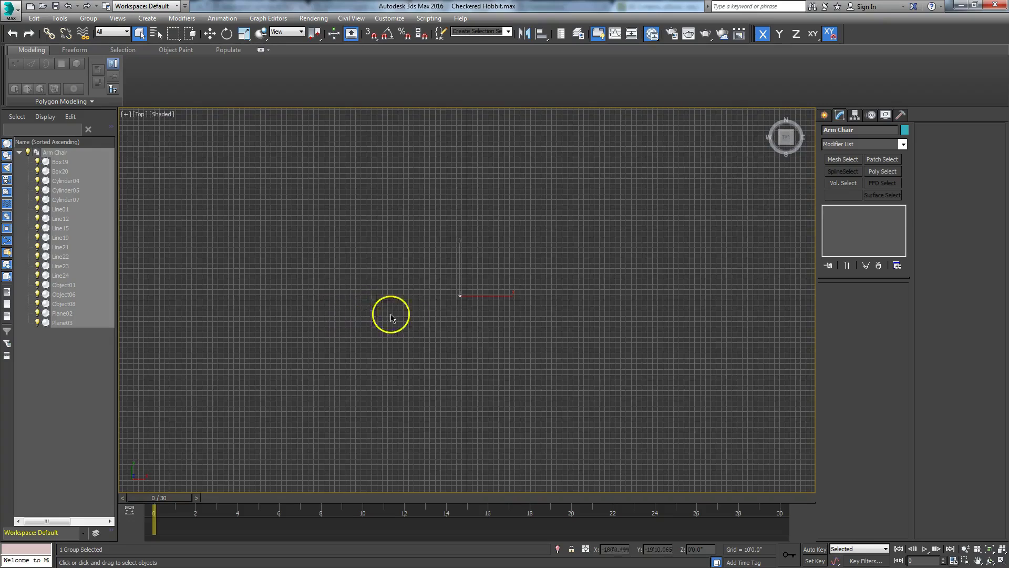
pyautogui.click(989, 549)
pyautogui.scroll(-2, 530, 281)
pyautogui.scroll(-2, 552, 326)
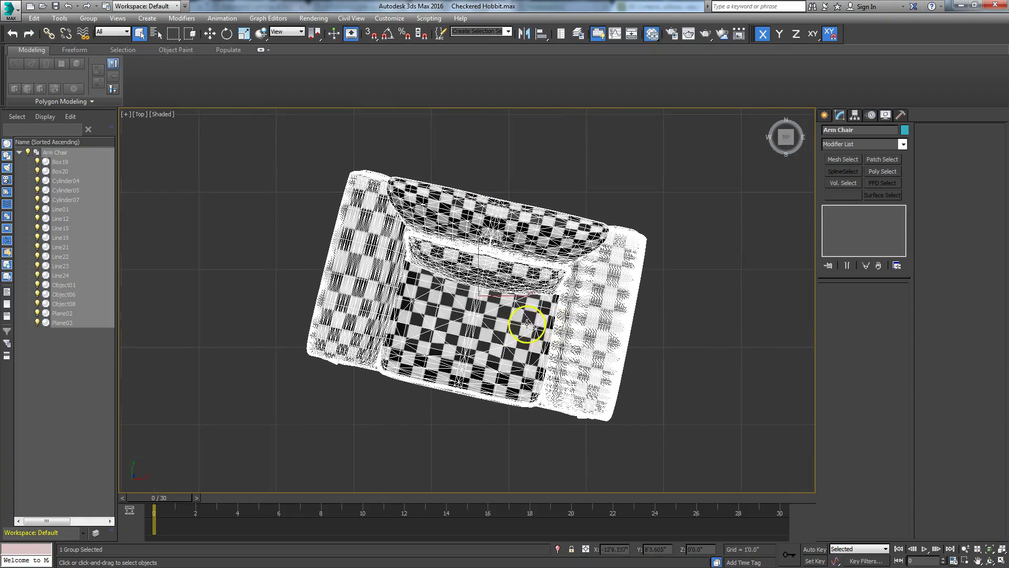
pyautogui.rightClick(485, 327)
pyautogui.click(500, 351)
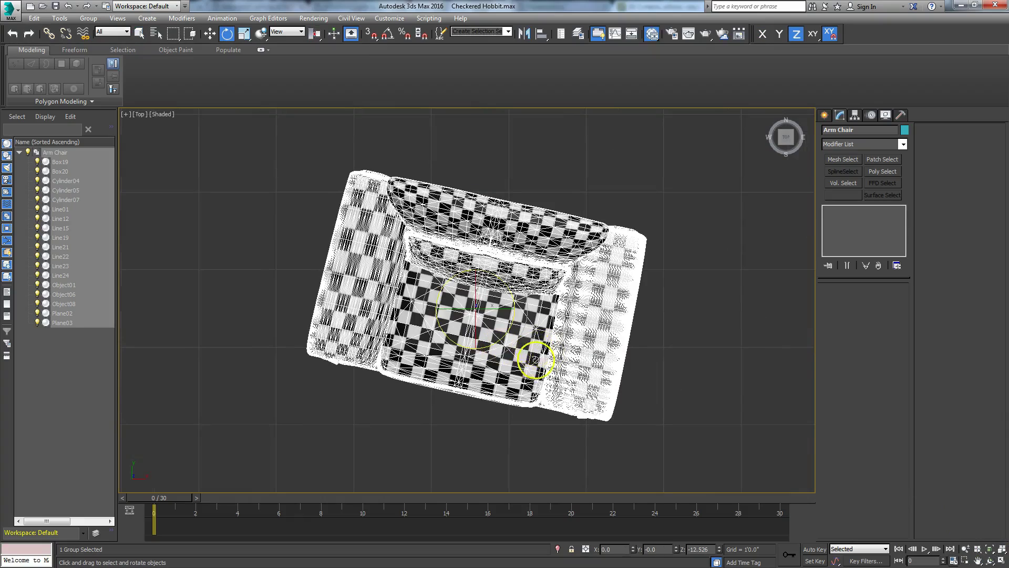
pyautogui.moveTo(479, 361); pyautogui.dragTo(424, 293)
pyautogui.click(68, 6)
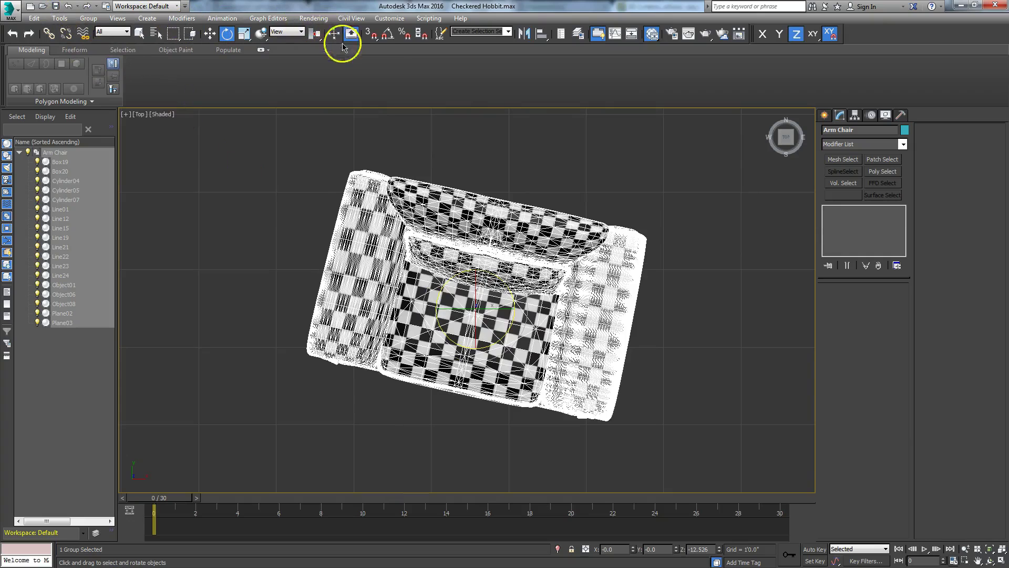
pyautogui.click(388, 37)
pyautogui.moveTo(487, 360); pyautogui.dragTo(495, 361)
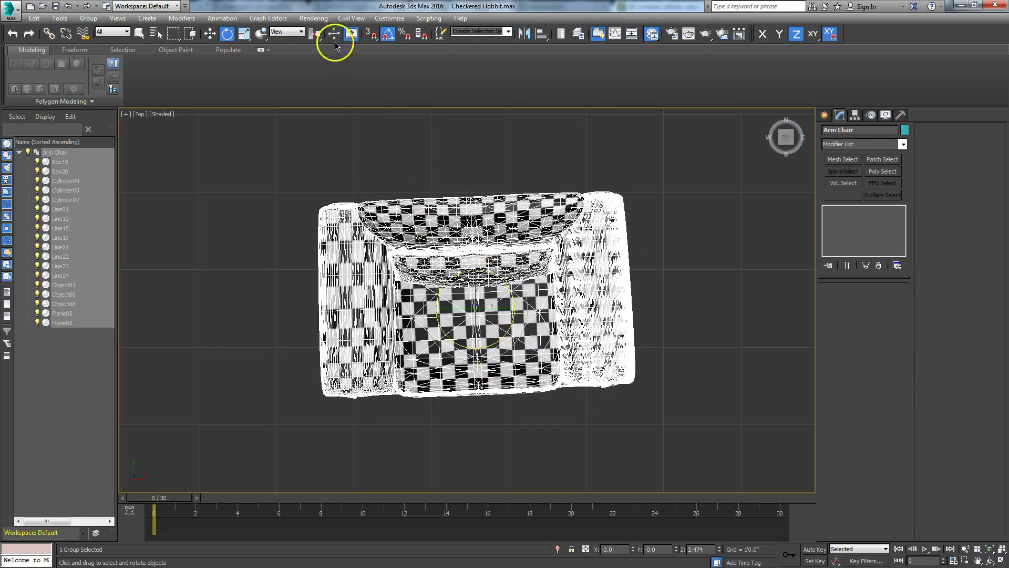
# Turn off angle snap and fine-tune the armchair's Z rotation to about 0.45 degrees to straighten it.
pyautogui.click(387, 34)
pyautogui.moveTo(481, 357); pyautogui.dragTo(443, 381)
pyautogui.moveTo(373, 420); pyautogui.dragTo(373, 419)
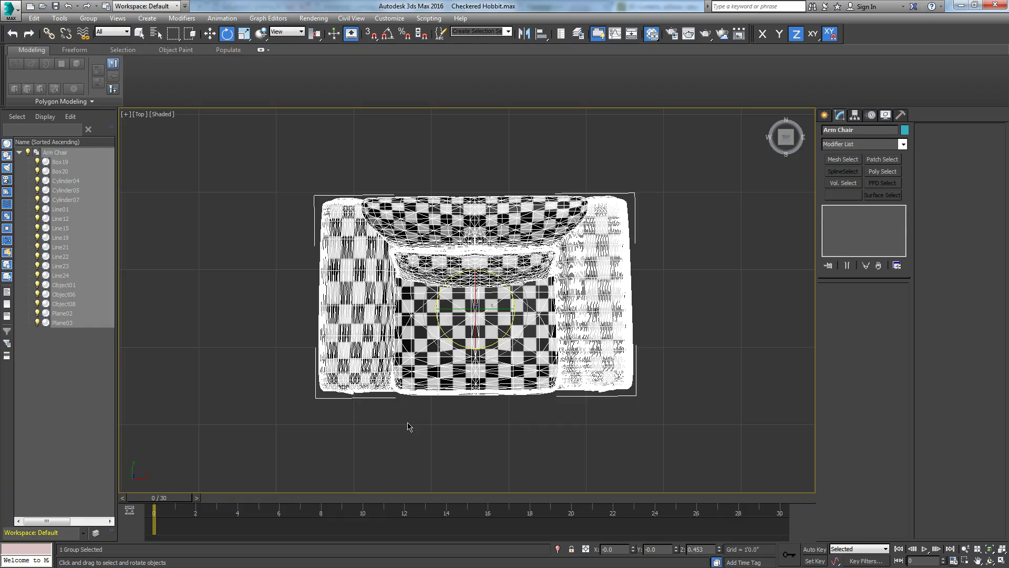
# Open the Arm Chair group, select the curved backrest Line12, and isolate it.
pyautogui.click(88, 18)
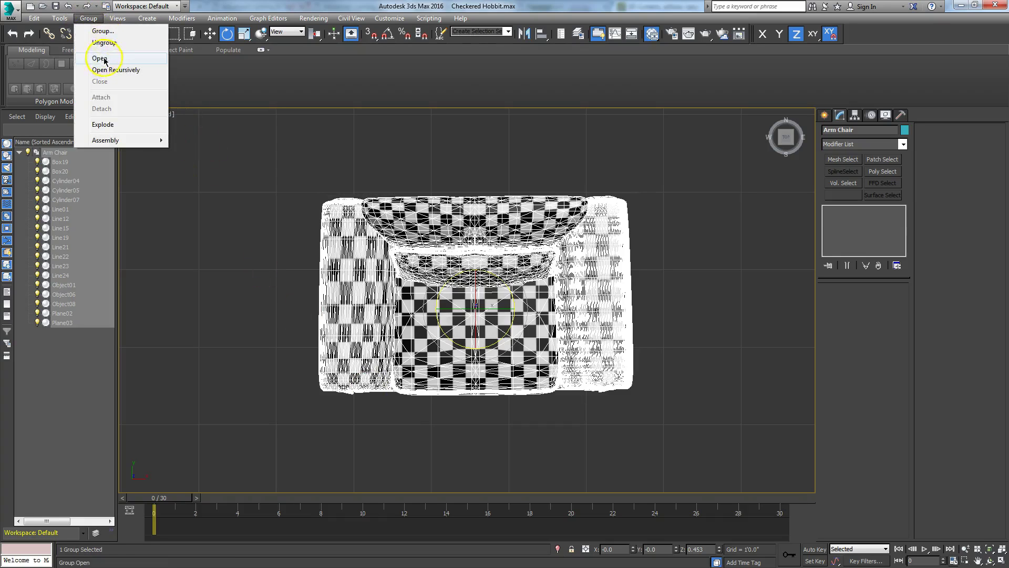
pyautogui.click(104, 60)
pyautogui.click(496, 225)
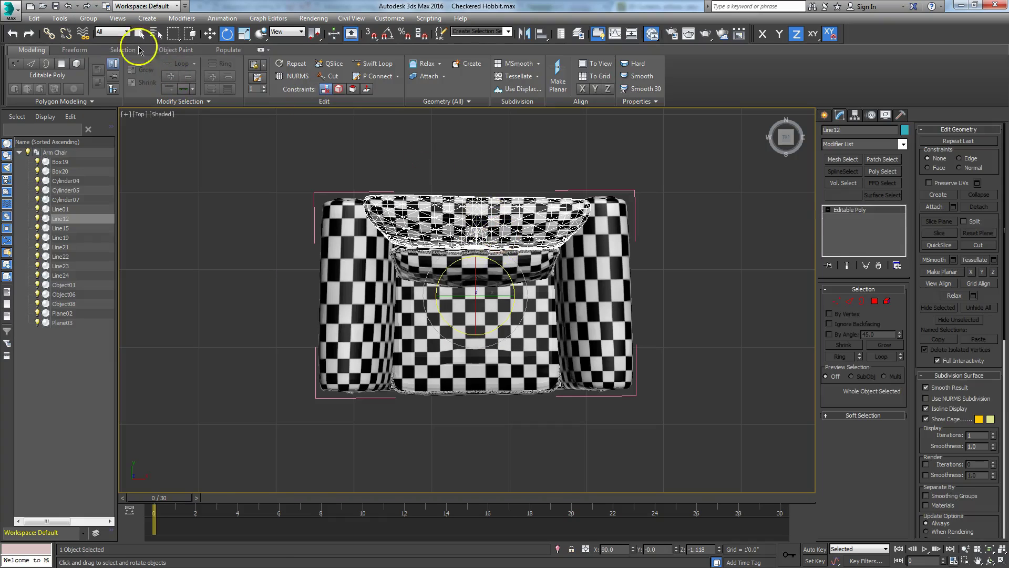
pyautogui.rightClick(309, 150)
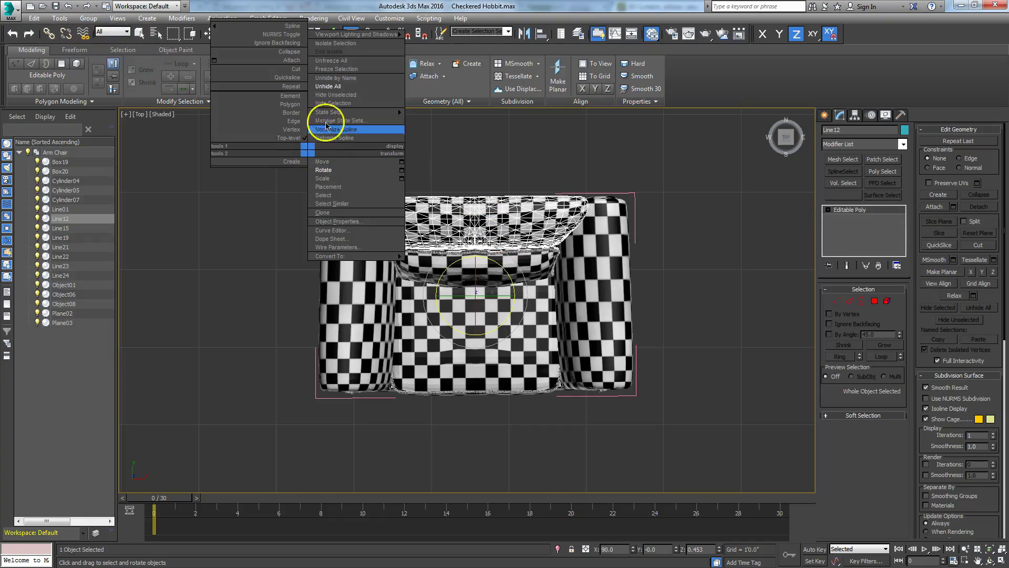
pyautogui.click(335, 43)
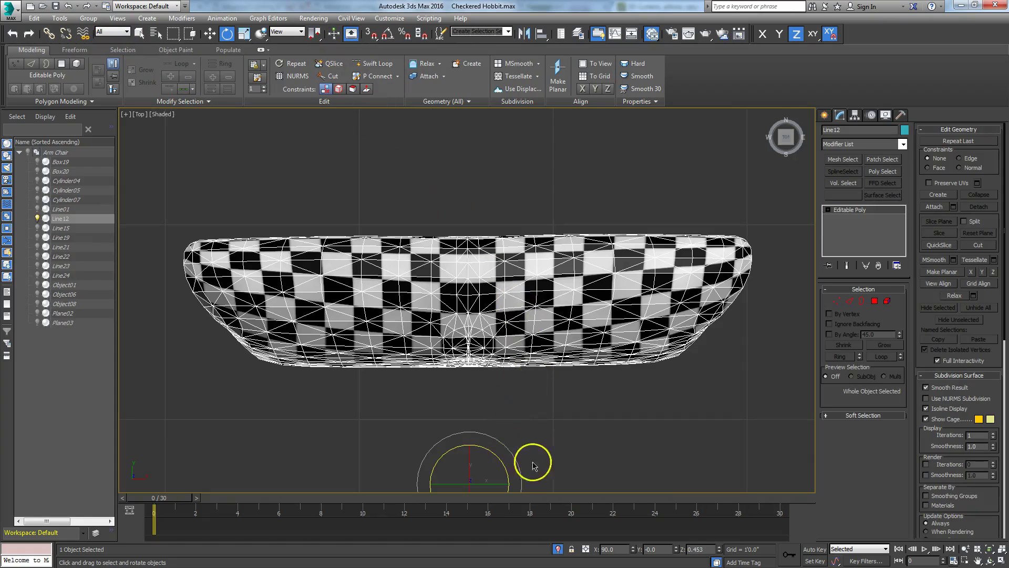
# Center the isolated backrest's pivot to the object.
pyautogui.keyDown('alt'); pyautogui.moveTo(541, 484); pyautogui.dragTo(525, 442, button='middle'); pyautogui.keyUp('alt')
pyautogui.scroll(-4, 525, 442)
pyautogui.keyDown('alt'); pyautogui.moveTo(514, 387); pyautogui.dragTo(538, 351, button='middle'); pyautogui.keyUp('alt')
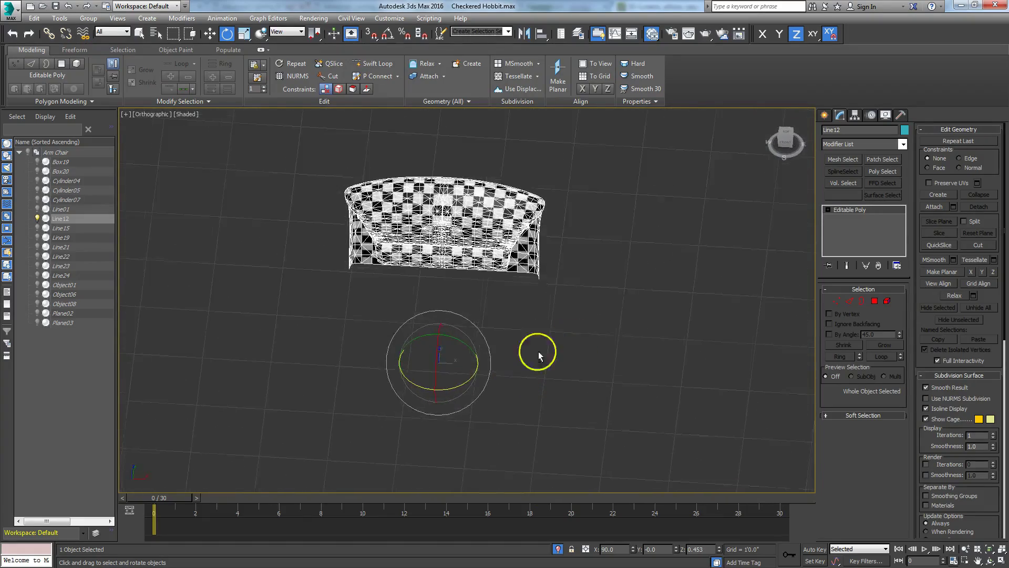
pyautogui.click(855, 115)
pyautogui.click(851, 182)
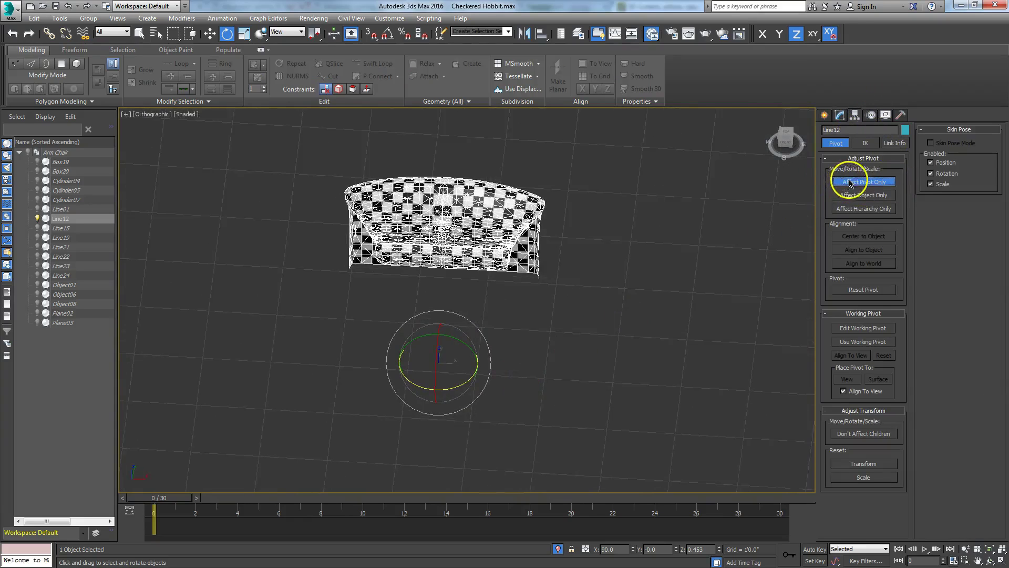
pyautogui.click(859, 236)
pyautogui.click(825, 116)
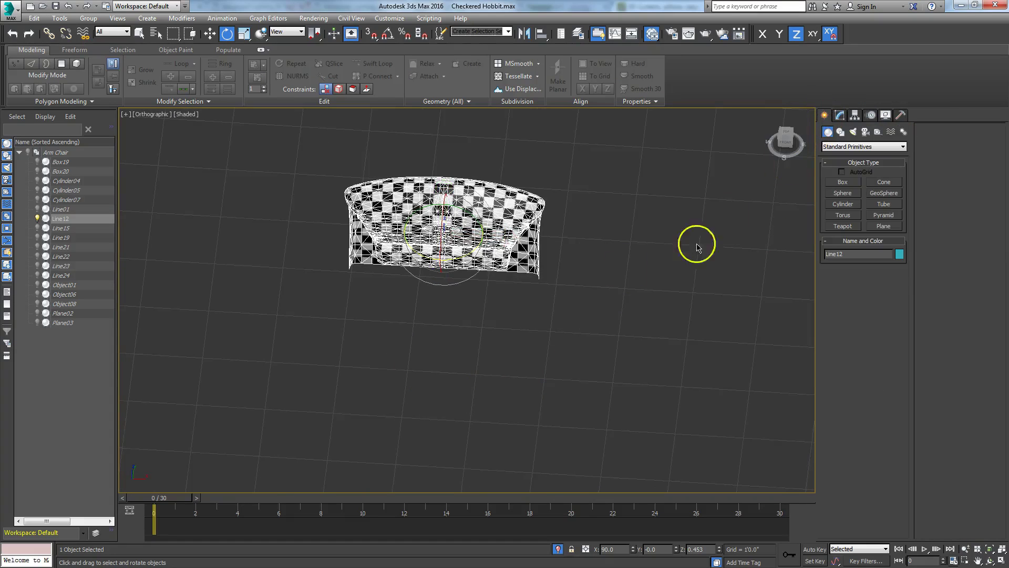
# Activate the Move tool and hide the checker texture on the backrest to inspect its triangulated mesh up close.
pyautogui.keyDown('alt'); pyautogui.moveTo(527, 368); pyautogui.dragTo(542, 446, button='middle'); pyautogui.keyUp('alt')
pyautogui.scroll(2, 491, 299)
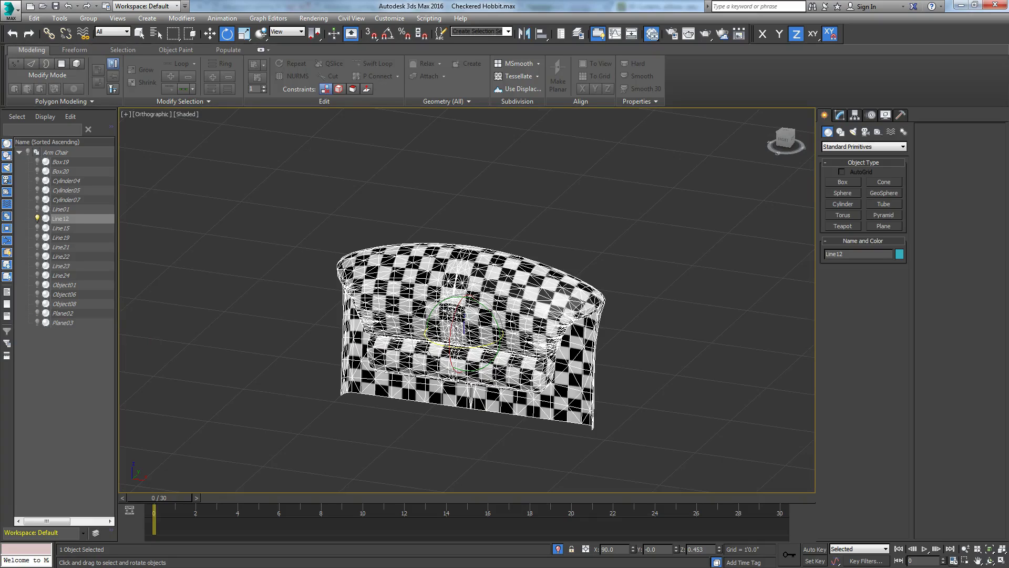
pyautogui.press('w')
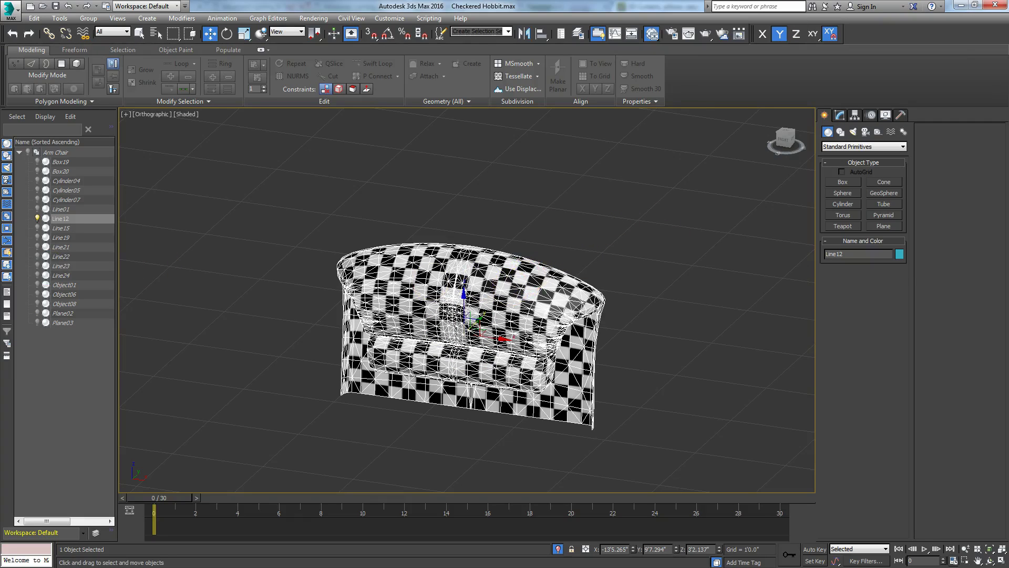
pyautogui.click(501, 346)
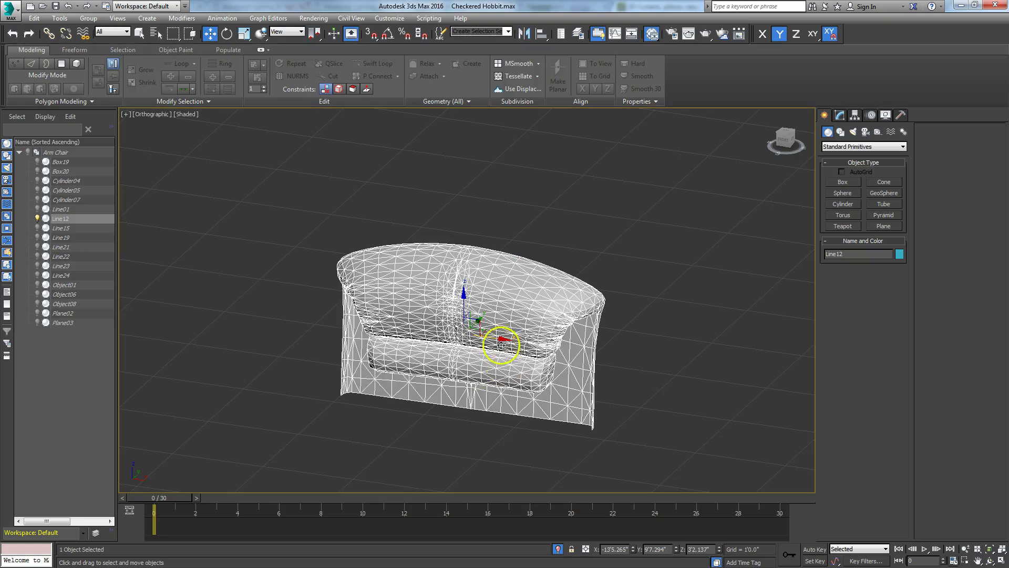
pyautogui.click(498, 336)
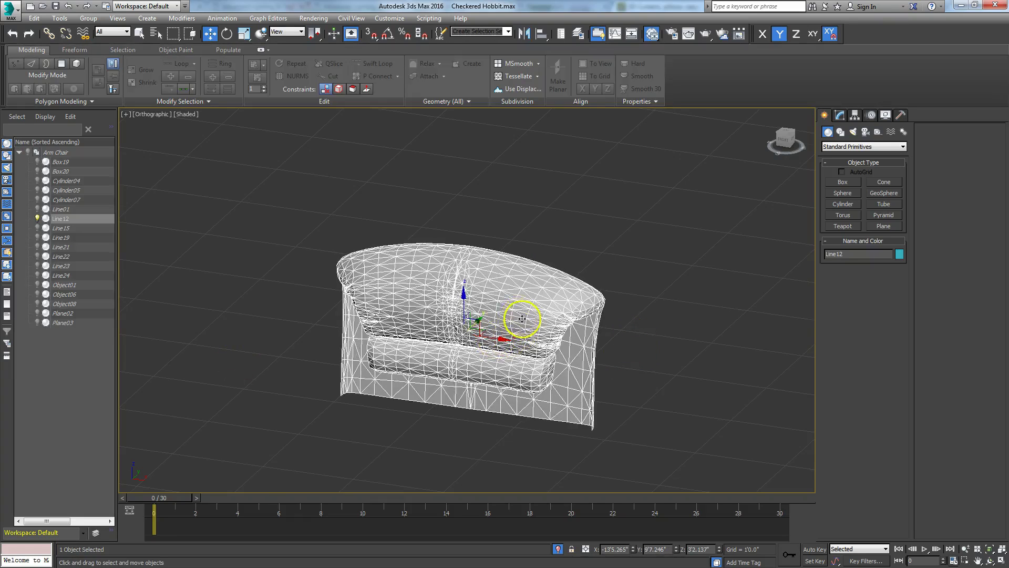
pyautogui.scroll(3, 523, 315)
pyautogui.moveTo(526, 320); pyautogui.dragTo(549, 280, button='middle')
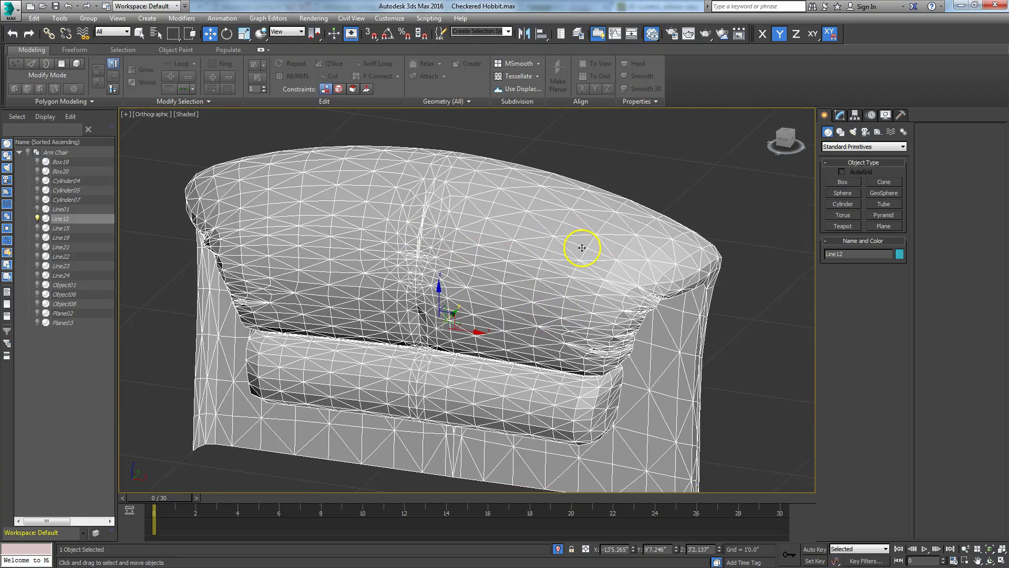
# Convert the backrest to an Editable Mesh and back to an Editable Poly.
pyautogui.click(841, 115)
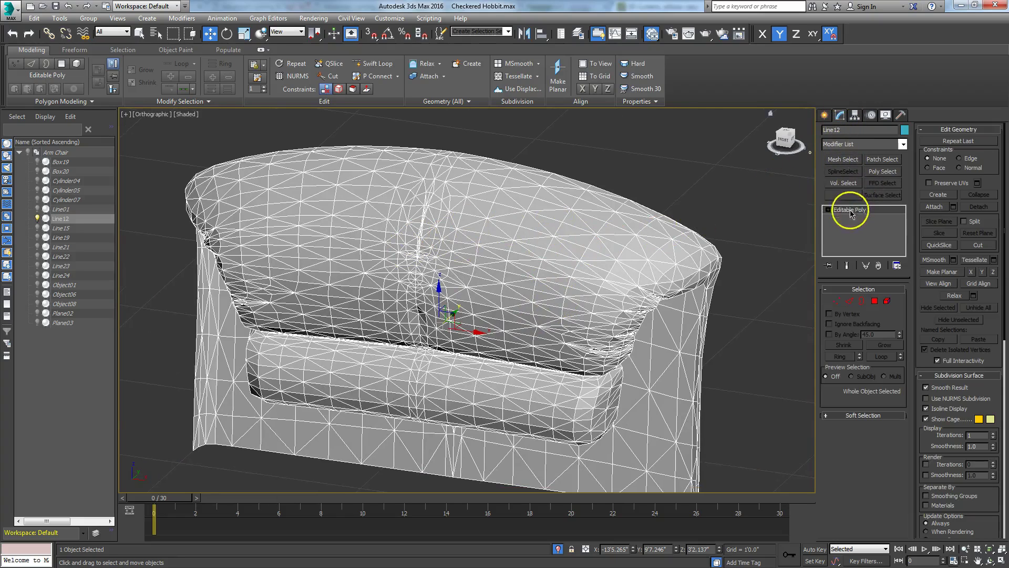
pyautogui.rightClick(494, 263)
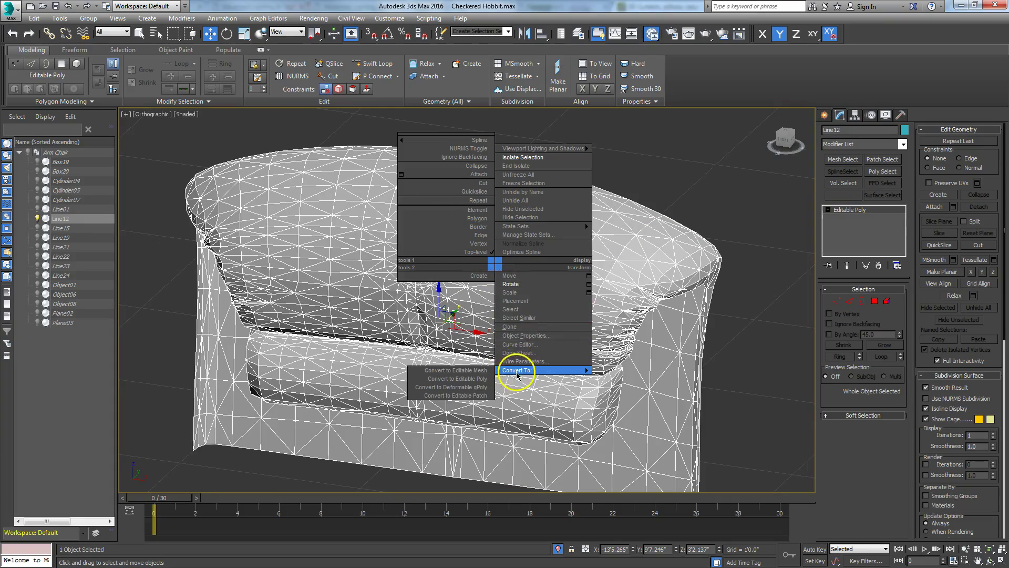
pyautogui.click(486, 370)
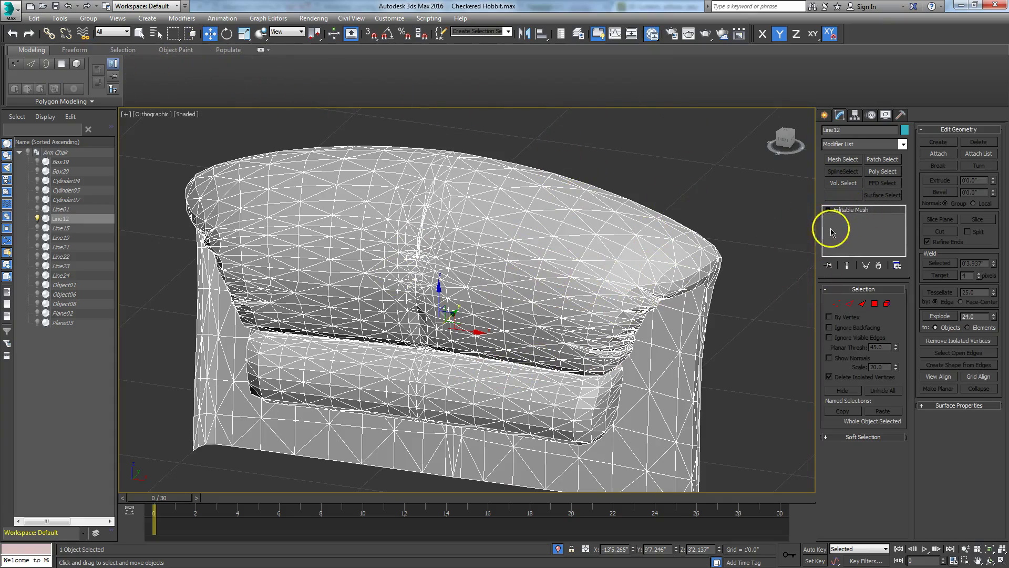
pyautogui.rightClick(535, 257)
pyautogui.moveTo(566, 363)
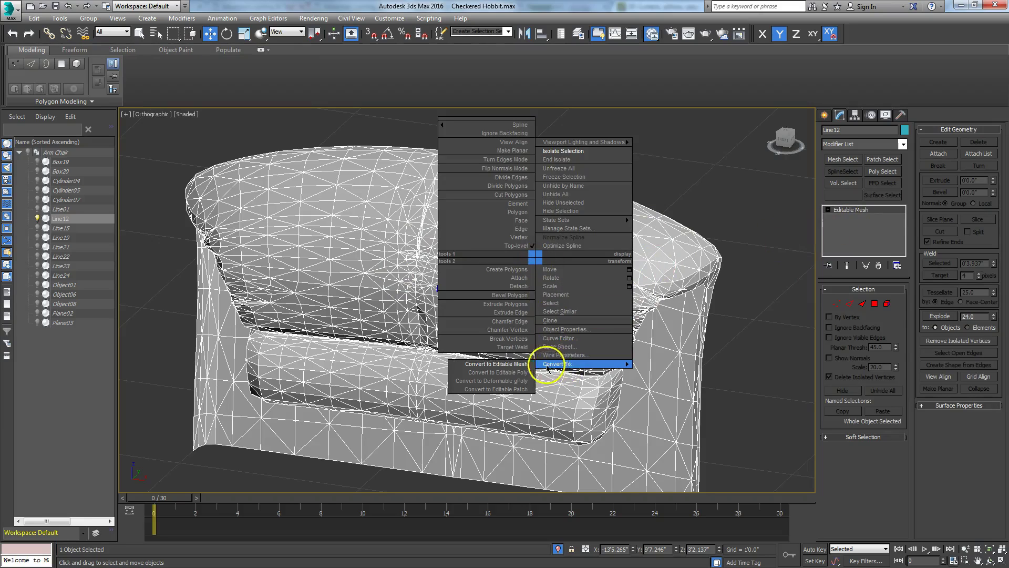
pyautogui.click(528, 374)
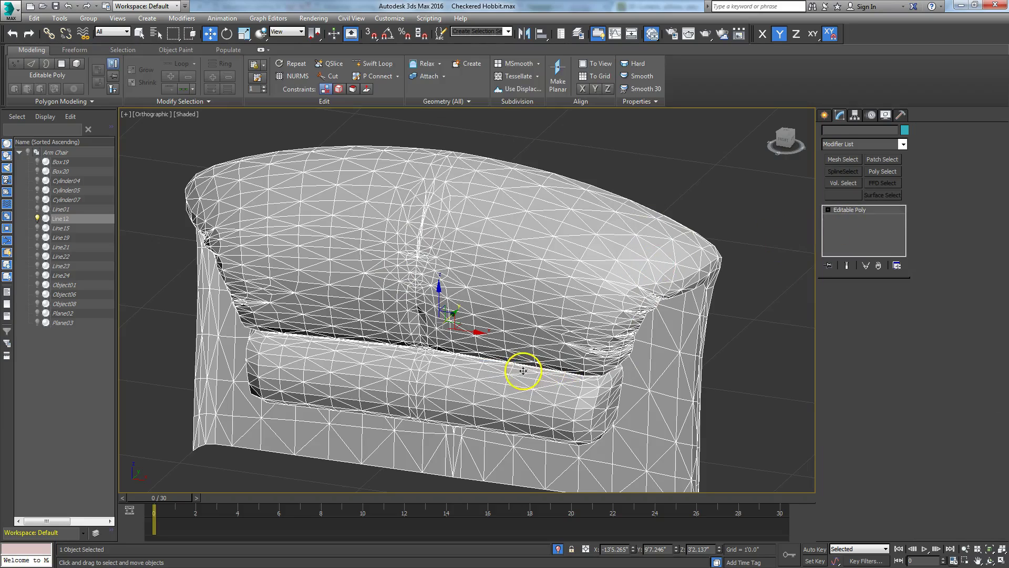
# Apply Quadrify All to the backrest and inspect its mesh from the front and the rear.
pyautogui.click(439, 102)
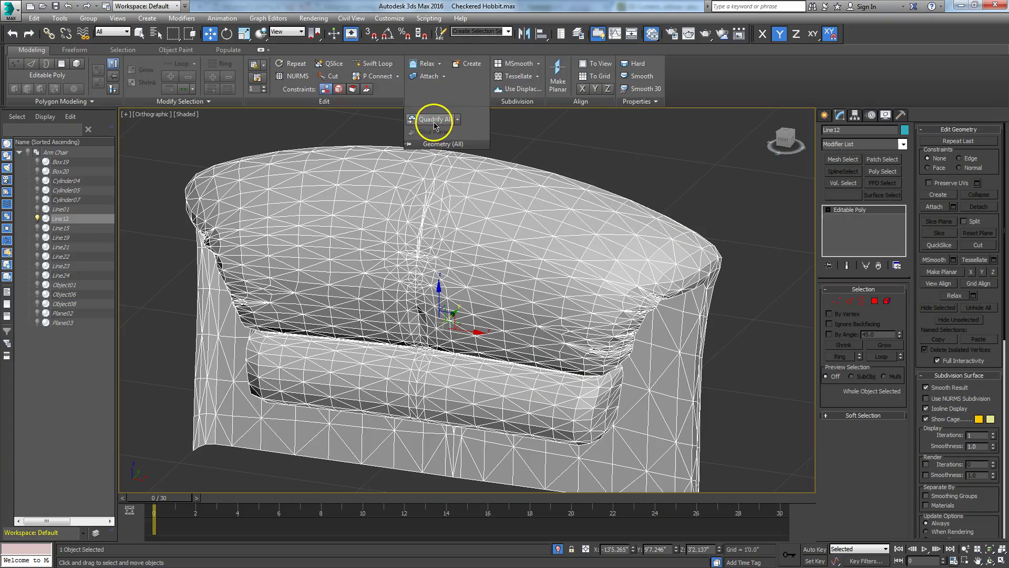
pyautogui.click(435, 120)
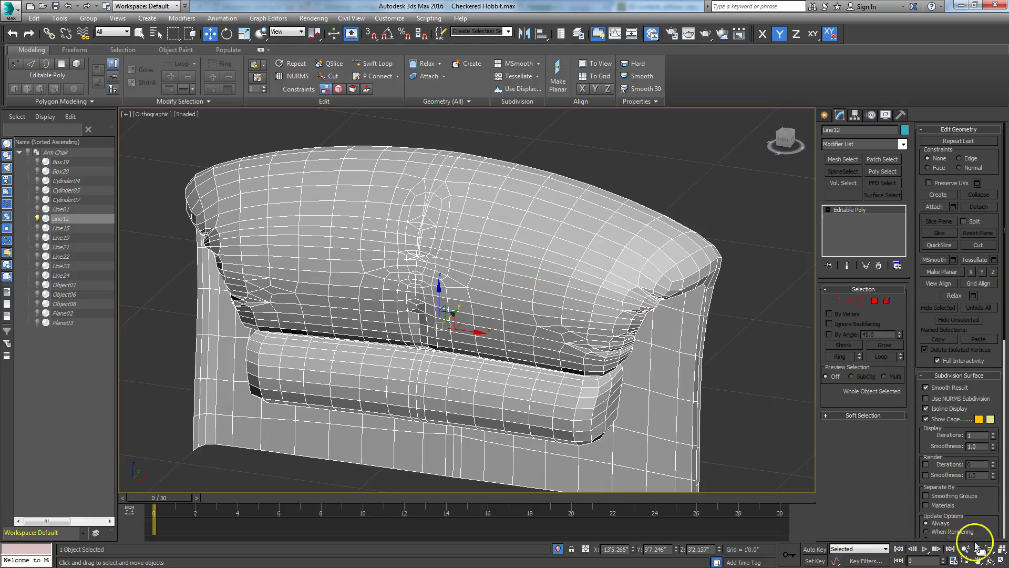
pyautogui.click(992, 561)
pyautogui.moveTo(548, 354); pyautogui.dragTo(471, 306)
pyautogui.scroll(5, 484, 354)
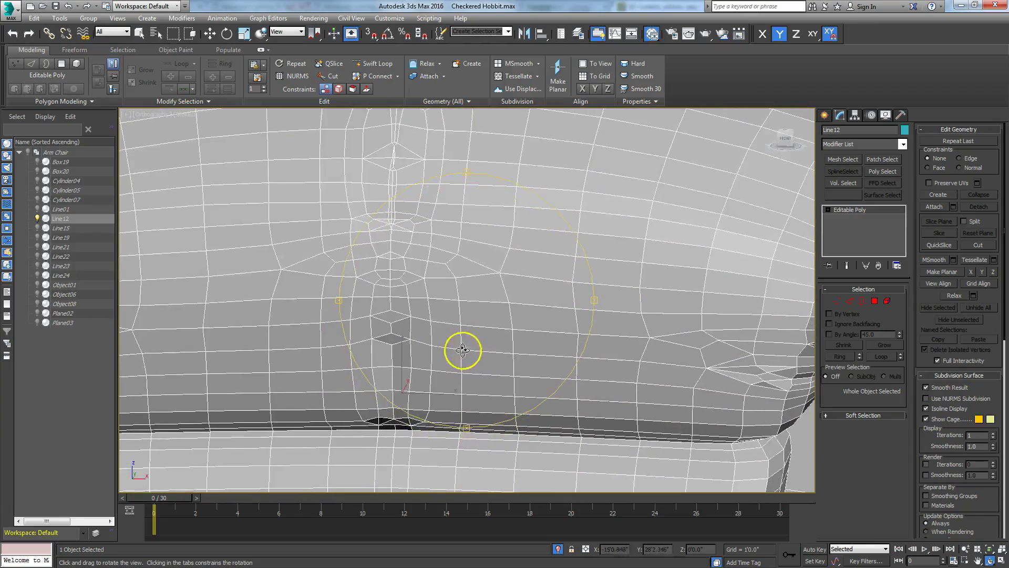
pyautogui.scroll(3, 462, 351)
pyautogui.scroll(-5, 472, 339)
pyautogui.moveTo(440, 354); pyautogui.dragTo(391, 339)
pyautogui.moveTo(352, 327)
pyautogui.mouseDown()
pyautogui.moveTo(440, 270)
pyautogui.moveTo(419, 307)
pyautogui.moveTo(369, 334)
pyautogui.mouseUp()
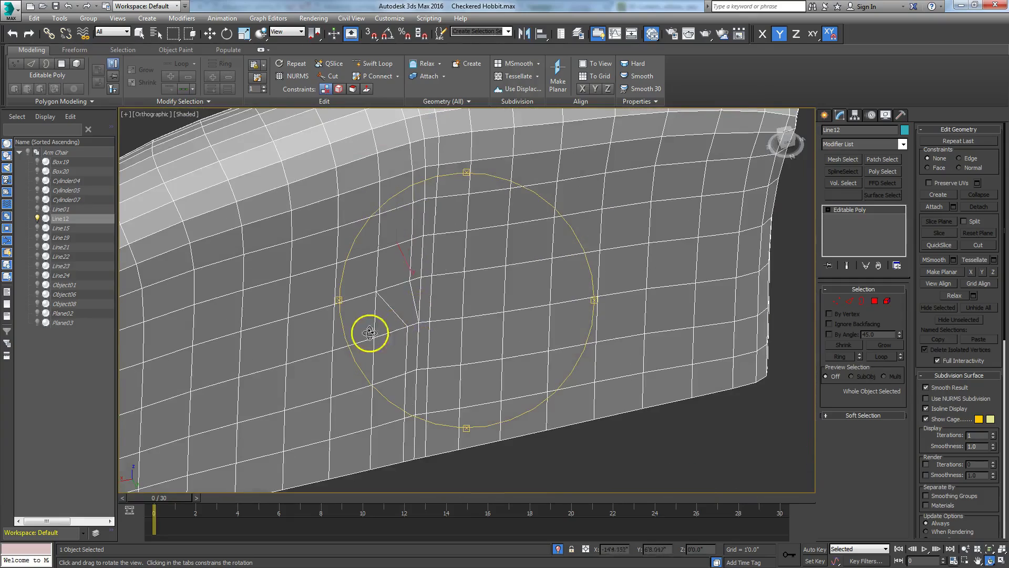
# Enable Ignore Backfacing at edge level and remove the stray diagonal edges on the backrest's rear.
pyautogui.click(850, 301)
pyautogui.rightClick(397, 316)
pyautogui.click(414, 299)
pyautogui.click(830, 324)
pyautogui.click(139, 36)
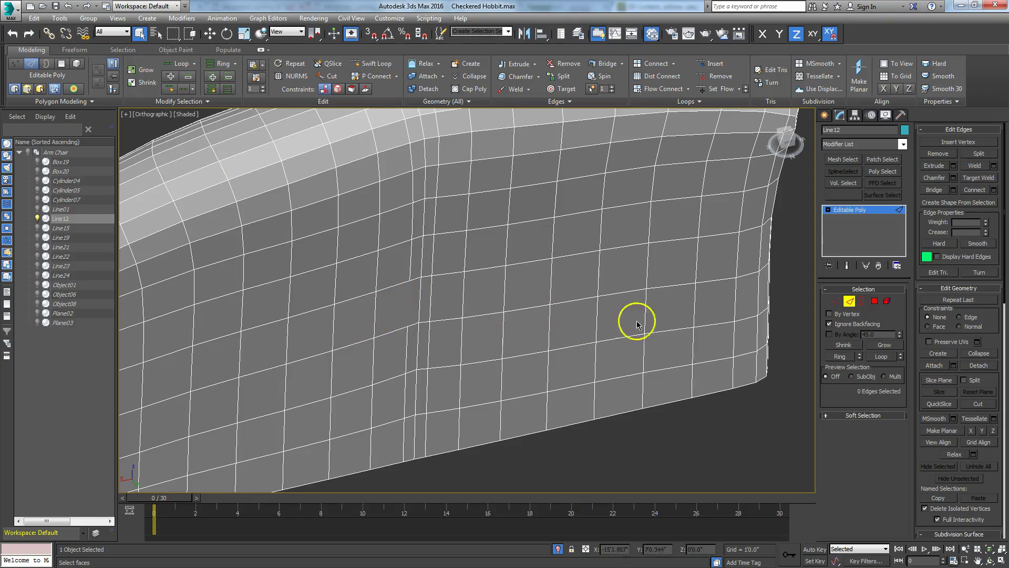
# Connect the vertices across the gap in the backrest's rear to complete the vertical edge line, and leave vertex level.
pyautogui.click(838, 301)
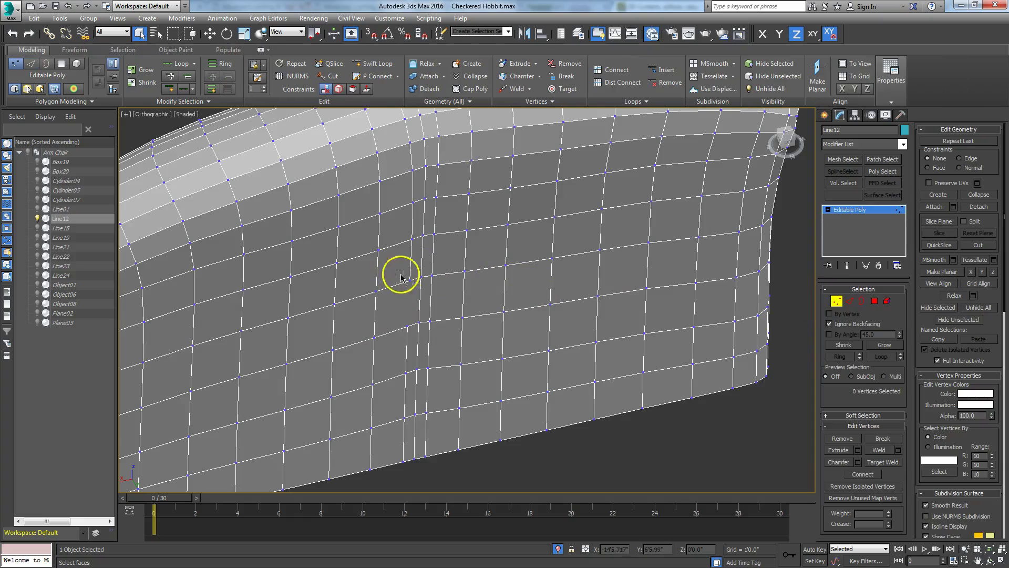
pyautogui.rightClick(401, 305)
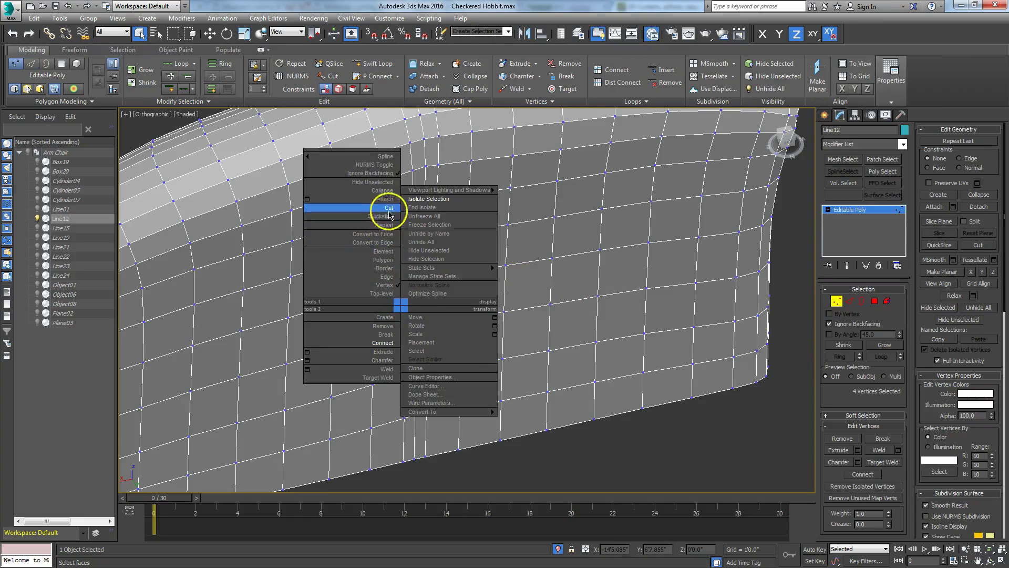
pyautogui.click(387, 328)
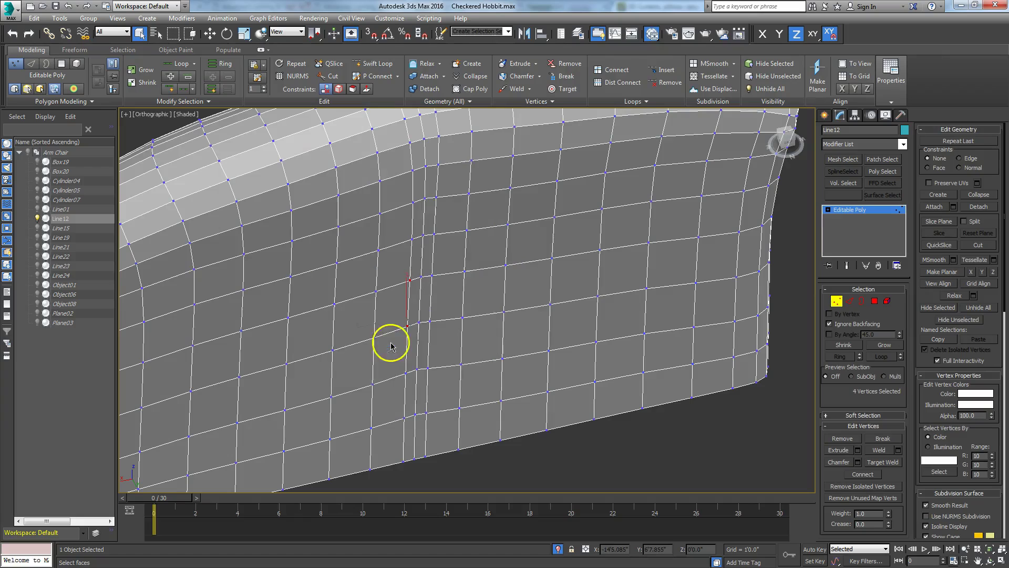
pyautogui.click(837, 302)
# Examine the edge flow around the central tufts on the backrest's front from close up.
pyautogui.click(987, 561)
pyautogui.moveTo(388, 329); pyautogui.dragTo(406, 247)
pyautogui.scroll(5, 406, 247)
pyautogui.moveTo(407, 247); pyautogui.dragTo(418, 356, button='middle')
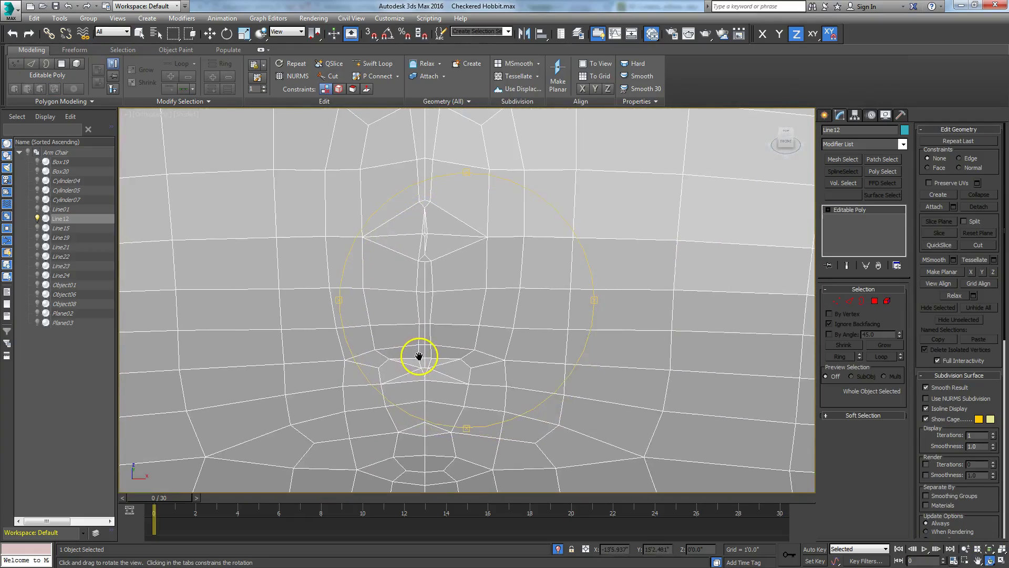
pyautogui.moveTo(418, 353); pyautogui.dragTo(435, 224)
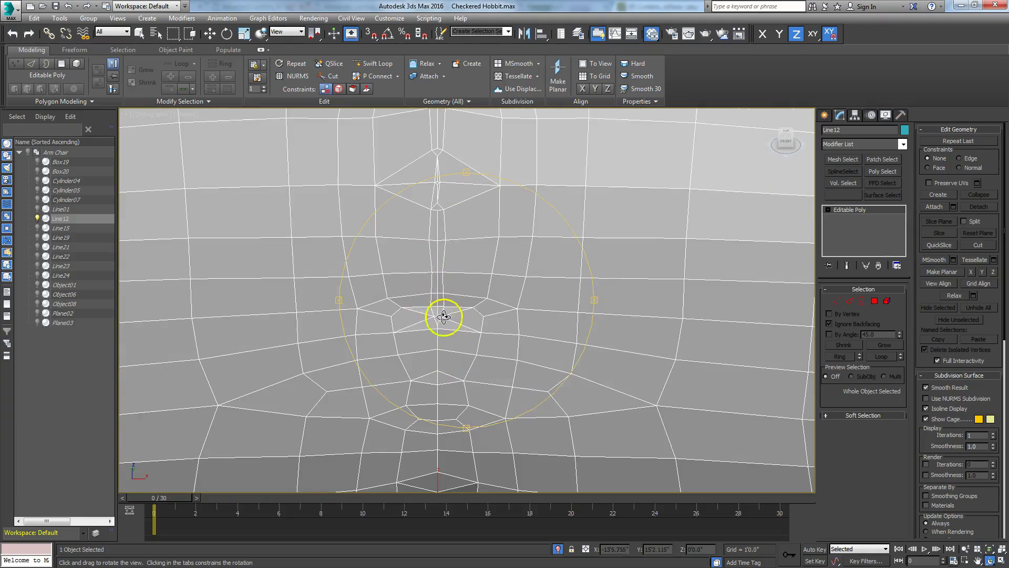
# Show the checker texture on the backrest again and examine its mapping over the quad mesh from the front, side and rear.
pyautogui.moveTo(459, 332); pyautogui.dragTo(416, 301)
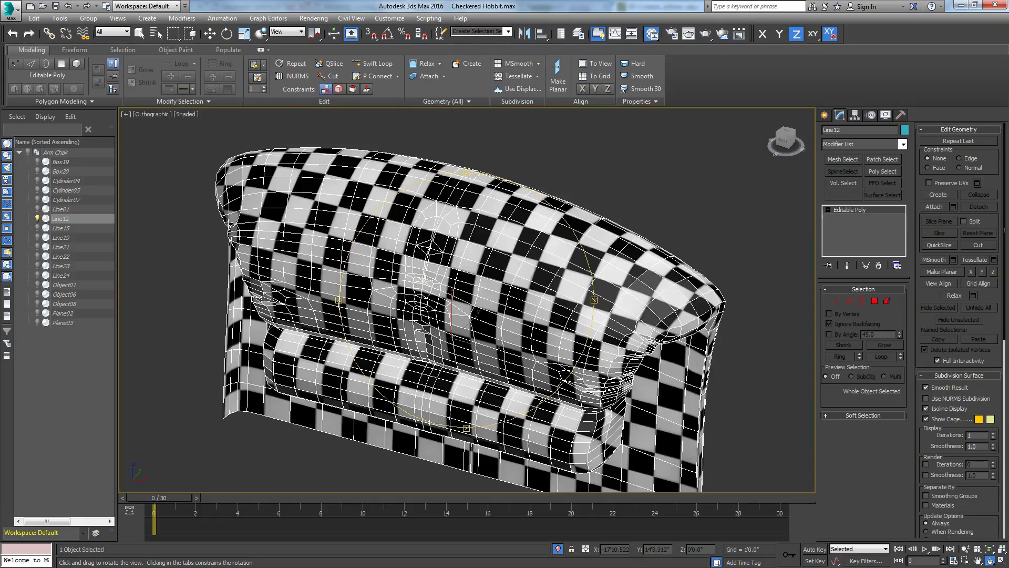
pyautogui.moveTo(530, 276); pyautogui.dragTo(475, 306)
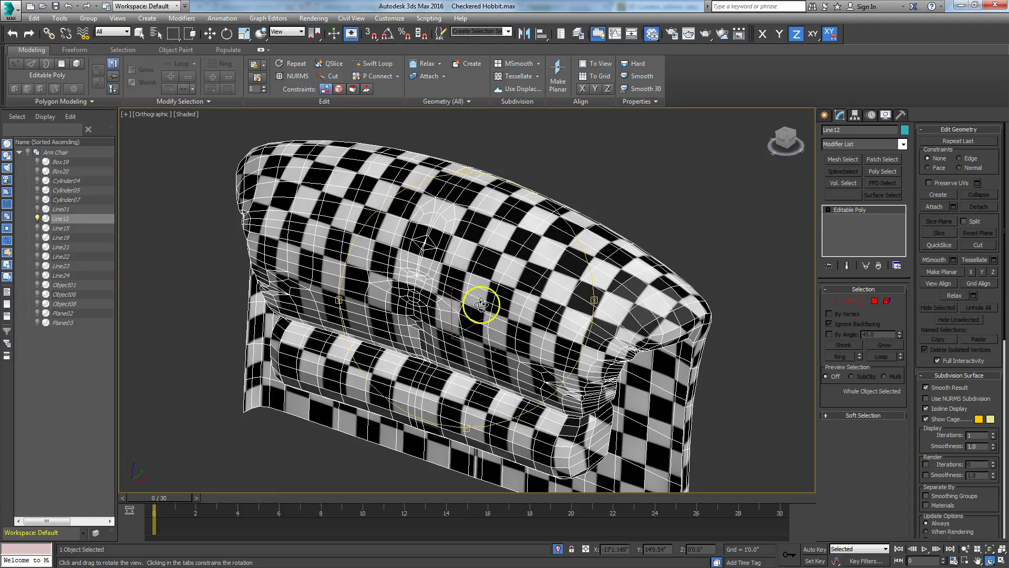
pyautogui.scroll(-2, 445, 305)
pyautogui.moveTo(428, 328)
pyautogui.mouseDown()
pyautogui.moveTo(452, 320)
pyautogui.moveTo(466, 295)
pyautogui.moveTo(451, 331)
pyautogui.moveTo(427, 328)
pyautogui.mouseUp()
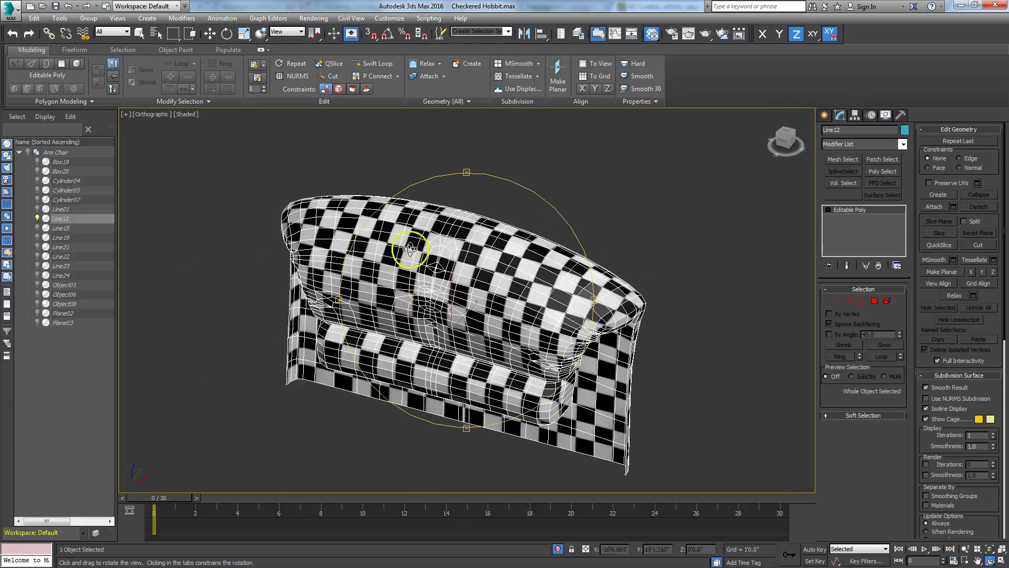
pyautogui.moveTo(491, 319); pyautogui.dragTo(424, 337)
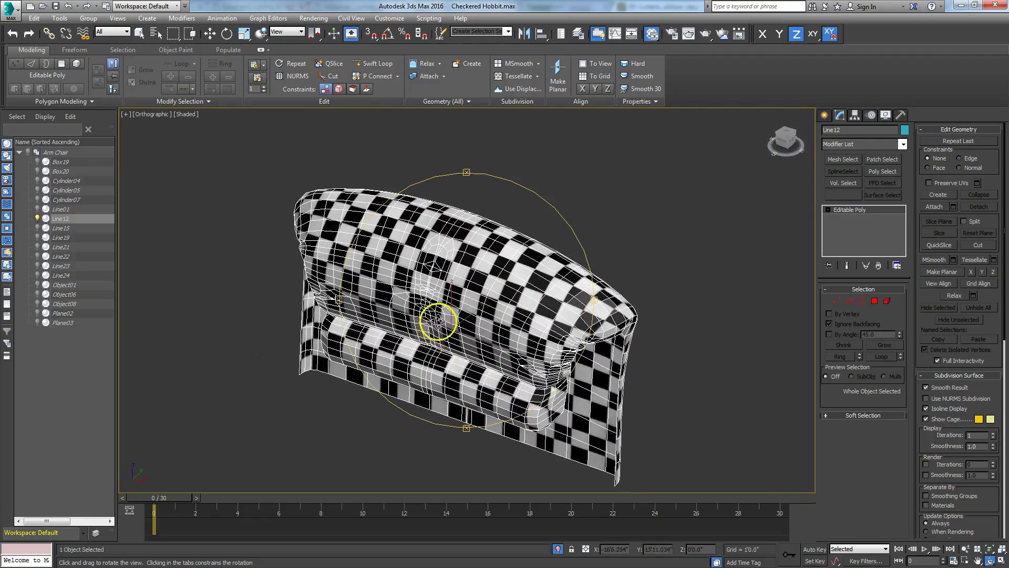
pyautogui.moveTo(438, 319); pyautogui.dragTo(552, 264)
pyautogui.scroll(-3, 447, 307)
pyautogui.scroll(3, 473, 332)
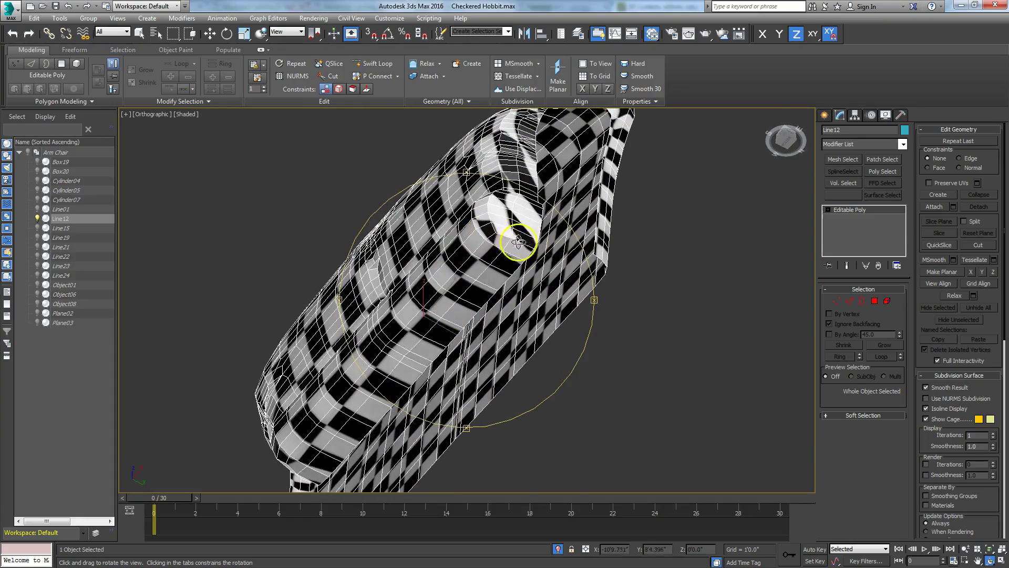
pyautogui.moveTo(412, 354); pyautogui.dragTo(455, 349)
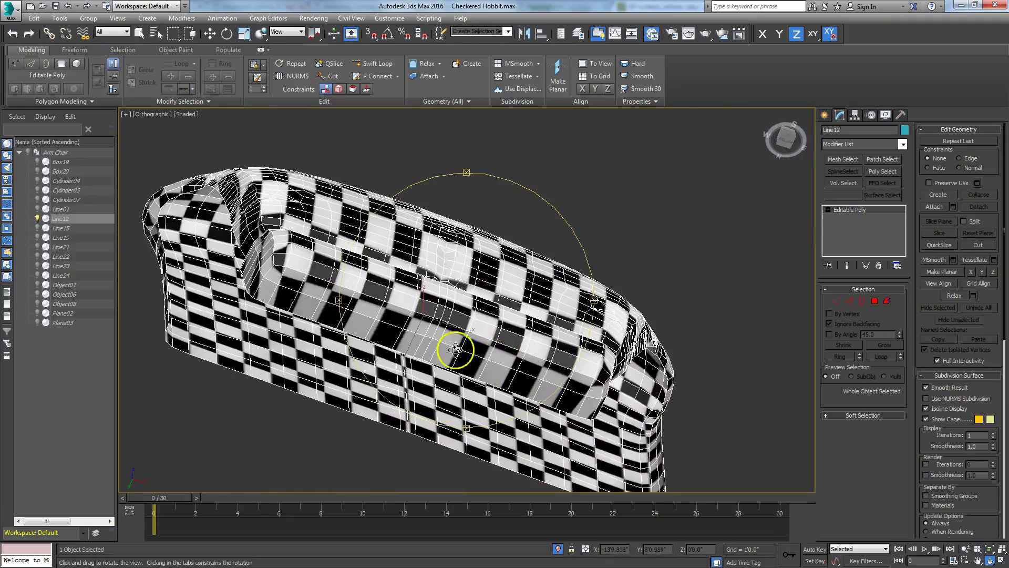
pyautogui.moveTo(435, 296); pyautogui.dragTo(402, 342)
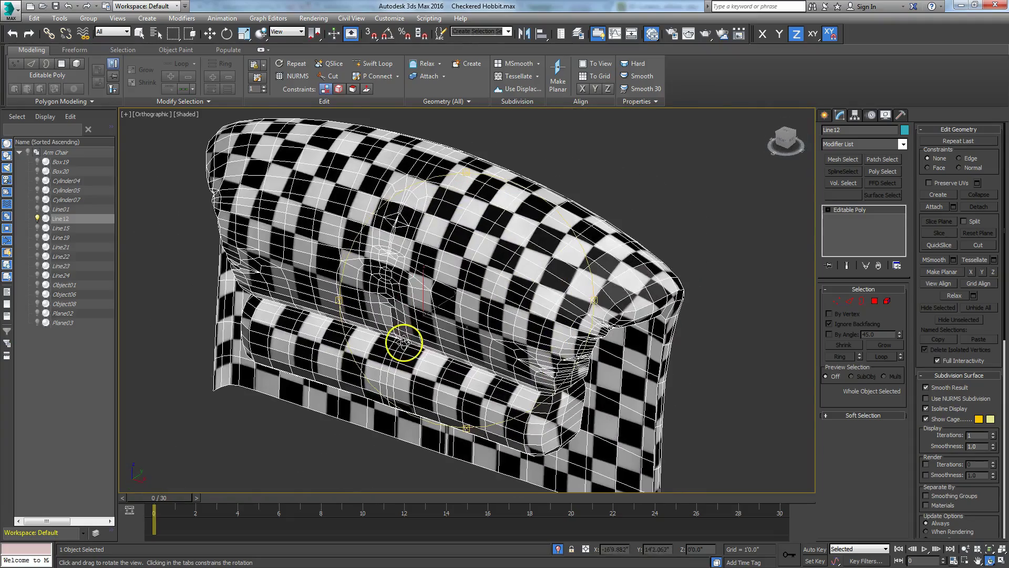
# Add an Unwrap UVW modifier to the sofa back piece, Line12.
pyautogui.click(903, 143)
pyautogui.moveTo(903, 168); pyautogui.dragTo(936, 428)
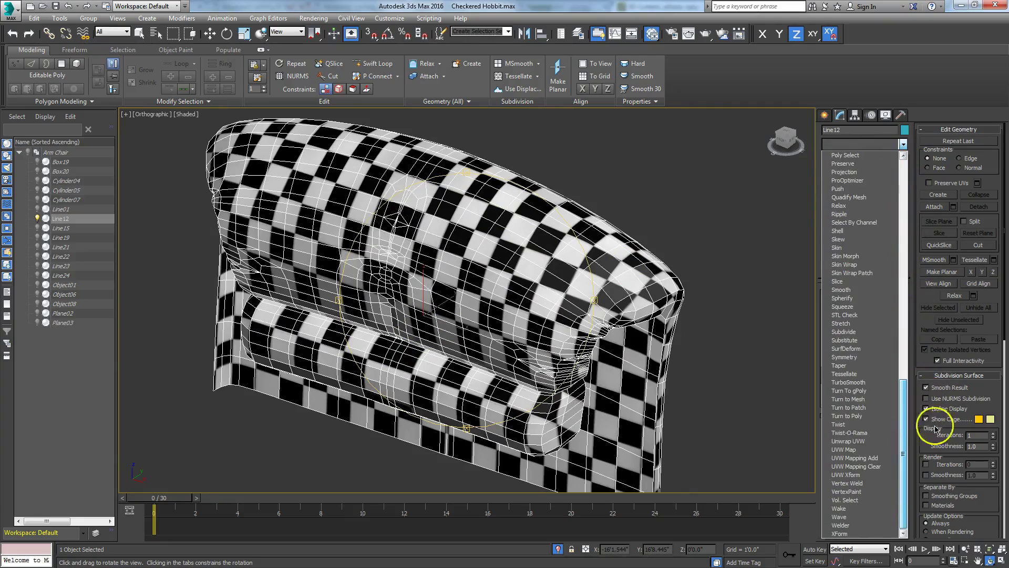
pyautogui.click(850, 442)
pyautogui.moveTo(518, 343); pyautogui.dragTo(518, 309)
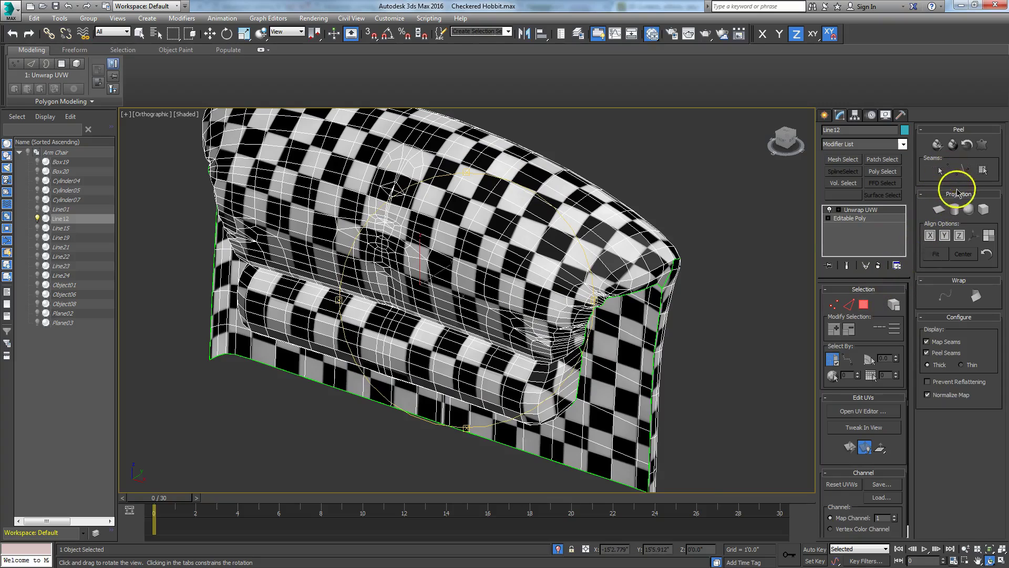
# Select all faces of Line12 by expanding one polygon to the seams, and start a Pelt Map on them.
pyautogui.click(864, 303)
pyautogui.click(532, 288)
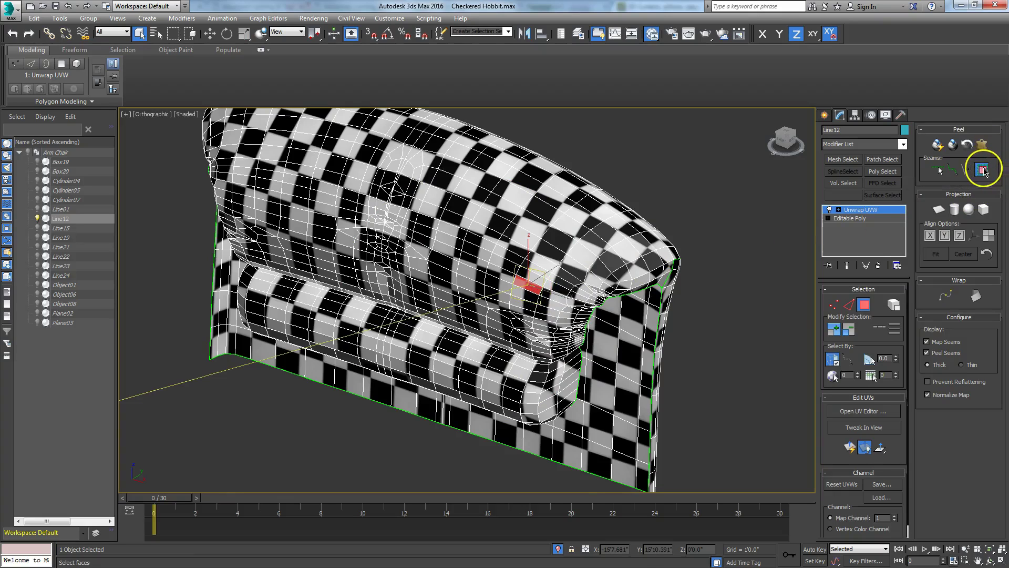
pyautogui.click(983, 169)
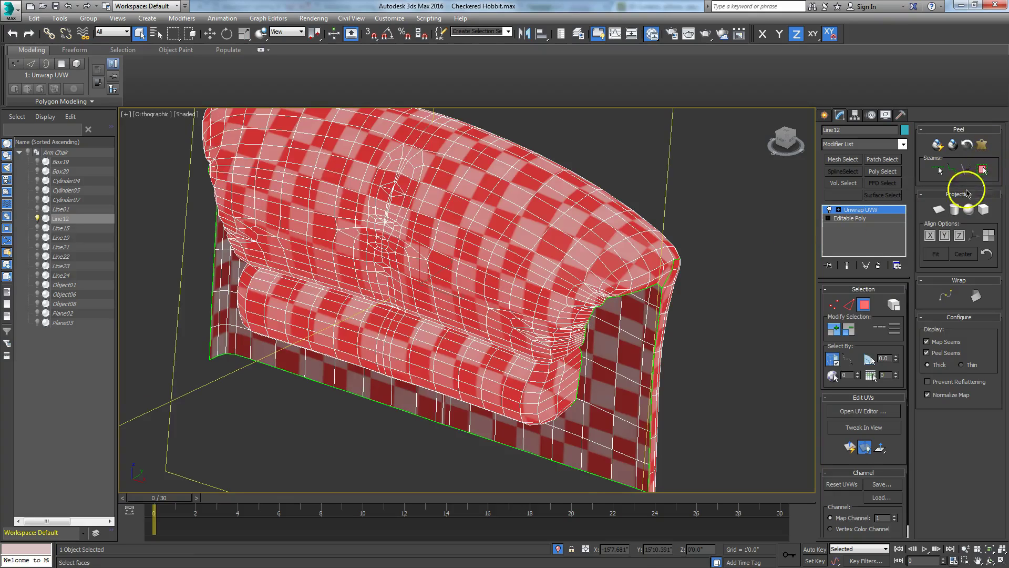
pyautogui.click(982, 145)
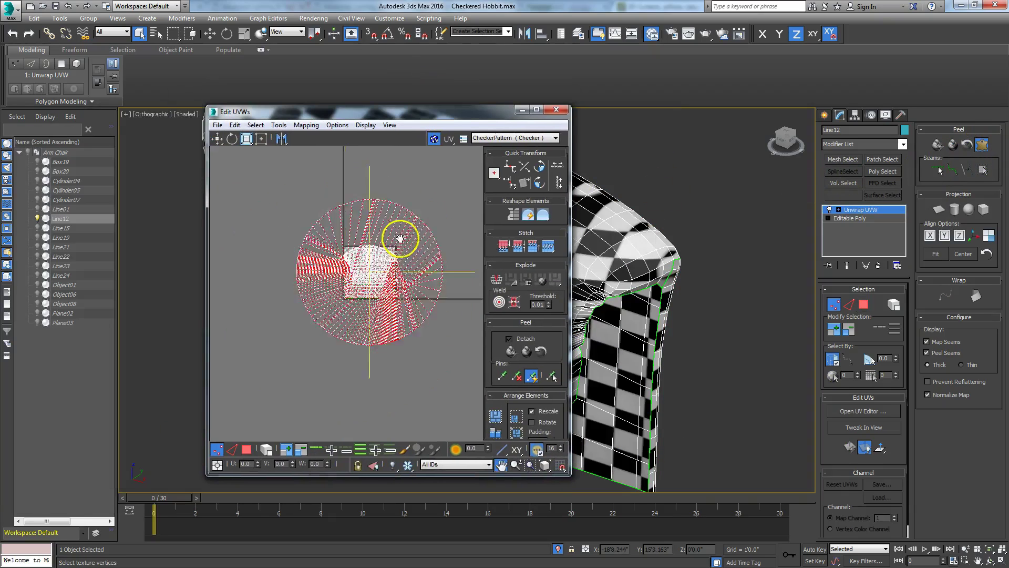
pyautogui.rightClick(361, 271)
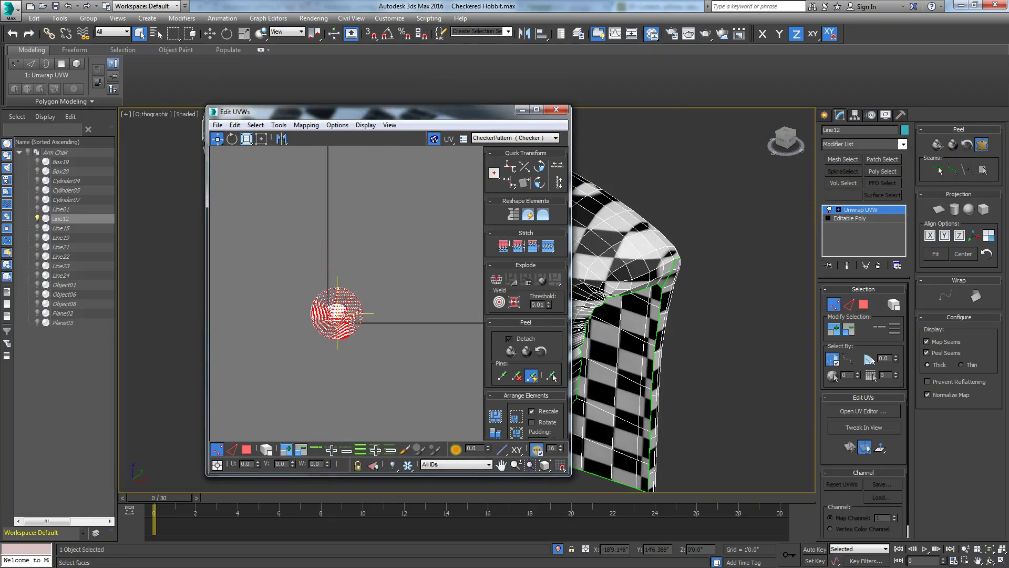
pyautogui.moveTo(248, 213); pyautogui.dragTo(737, 130)
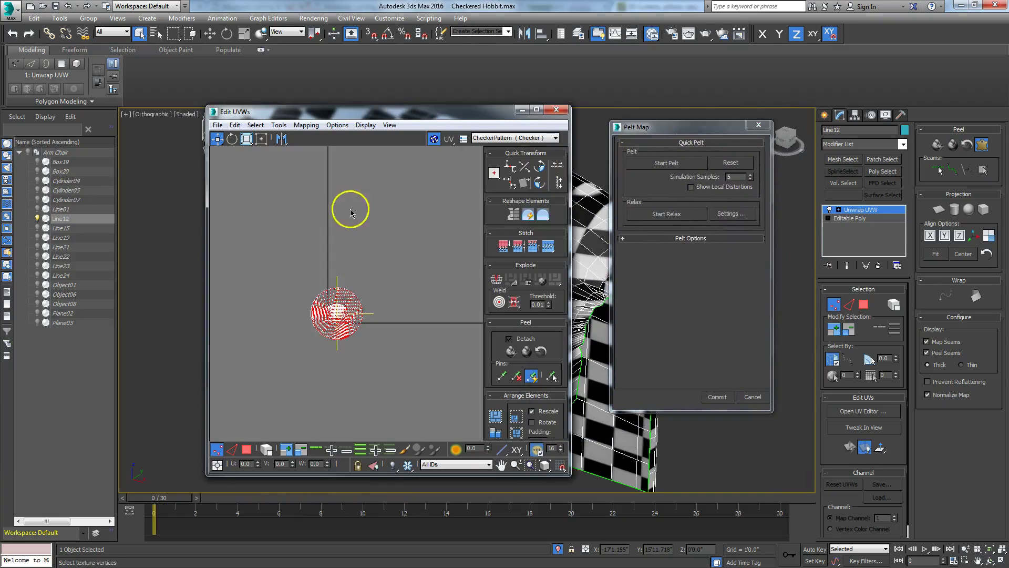
# Expand the pelt options, select the stretcher points and scale the stretcher ring up well beyond the UV mesh.
pyautogui.click(623, 239)
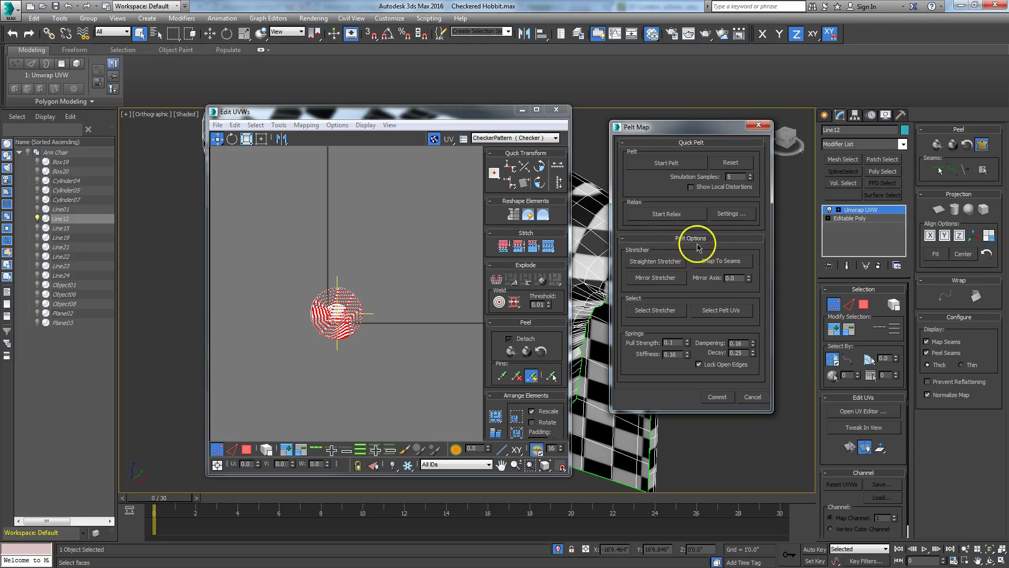
pyautogui.click(652, 314)
pyautogui.scroll(5, 349, 315)
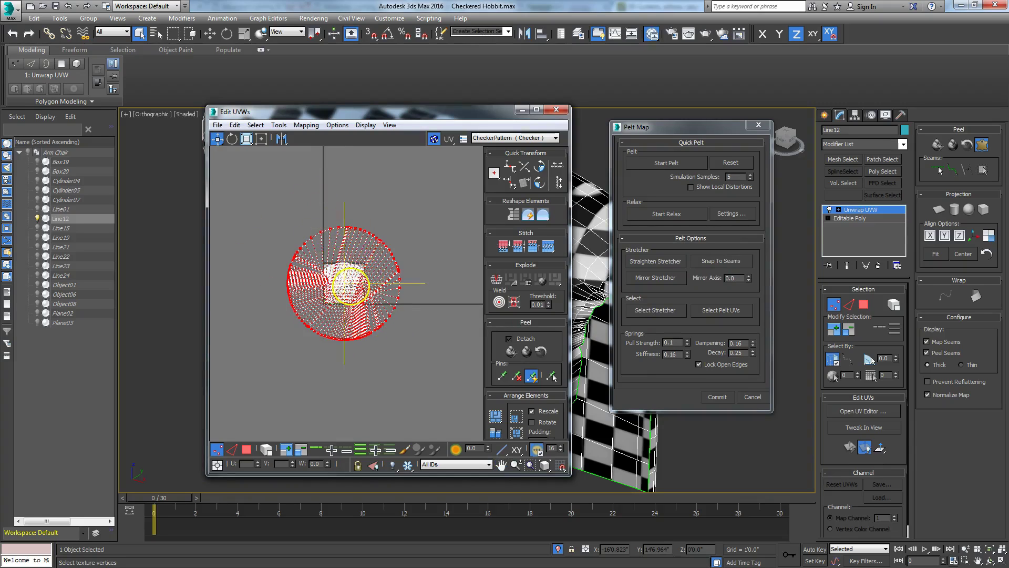
pyautogui.rightClick(376, 244)
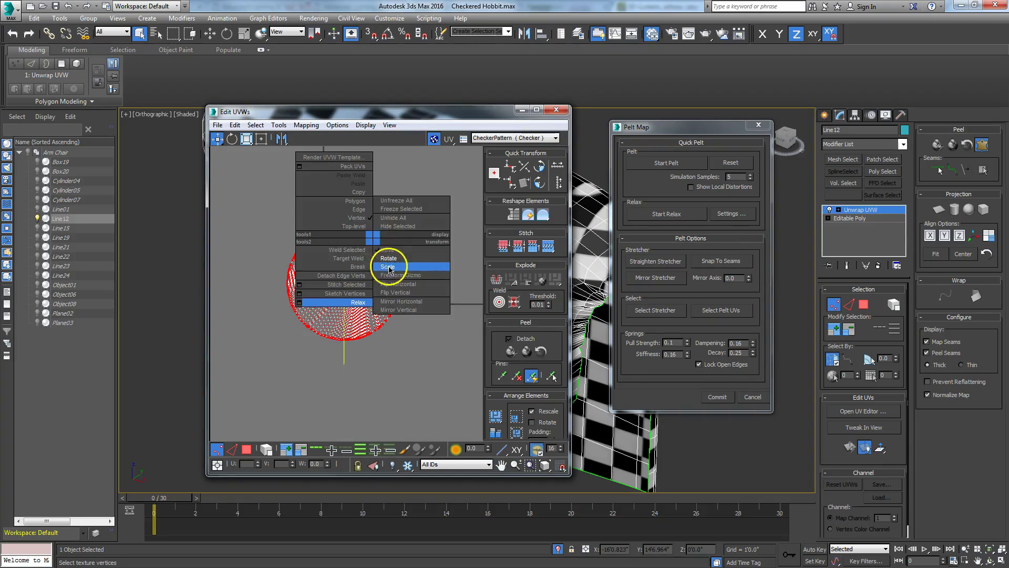
pyautogui.click(382, 265)
pyautogui.moveTo(383, 242); pyautogui.dragTo(381, 176)
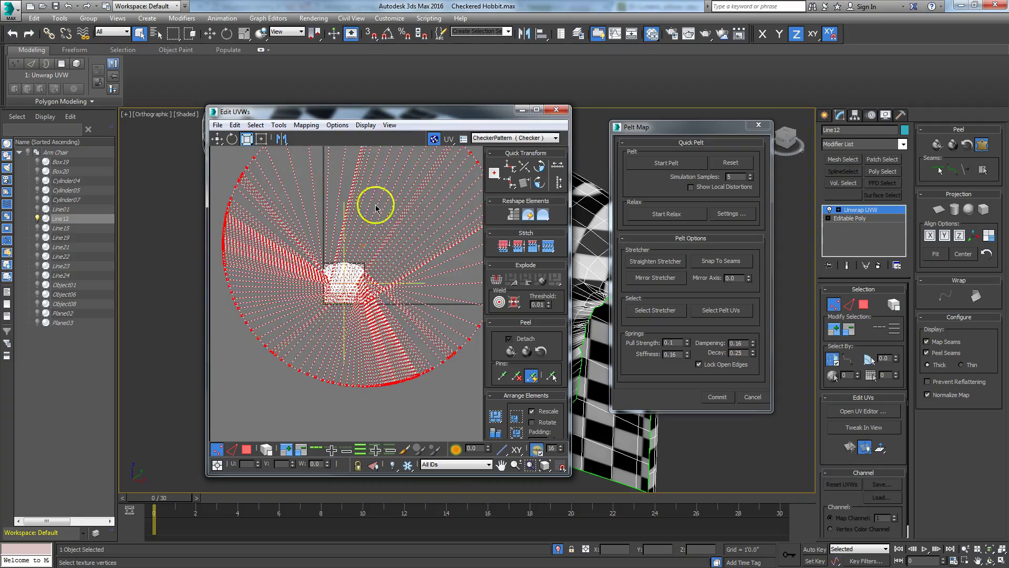
# Move the enlarged stretcher ring slightly down so it surrounds the UV mesh more evenly.
pyautogui.scroll(-3, 349, 253)
pyautogui.rightClick(349, 261)
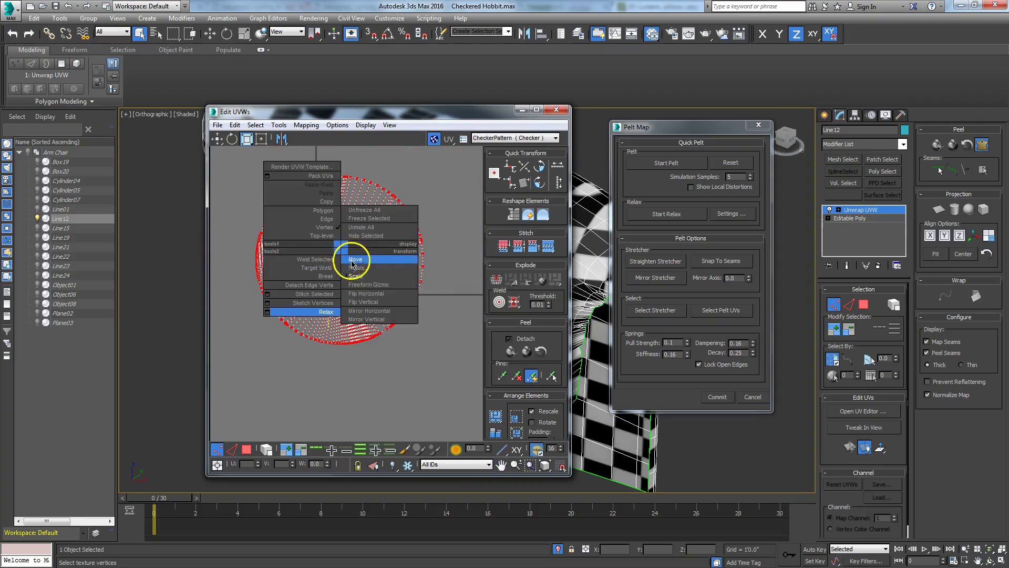
pyautogui.click(360, 254)
pyautogui.moveTo(380, 187); pyautogui.dragTo(368, 206)
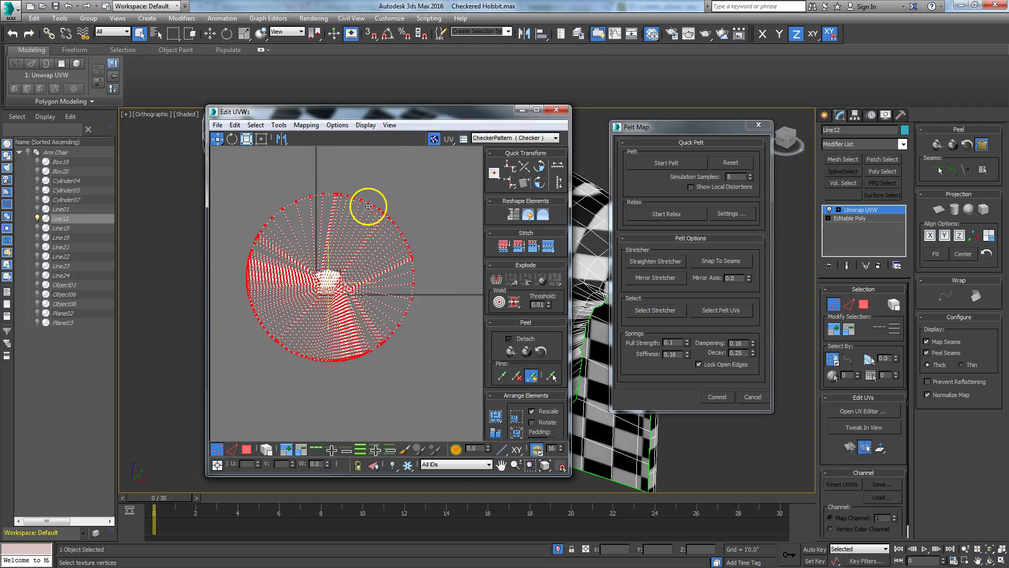
# Run the pelt simulation until the UV mesh is stretched out flat, stop it and commit the pelt map.
pyautogui.click(665, 164)
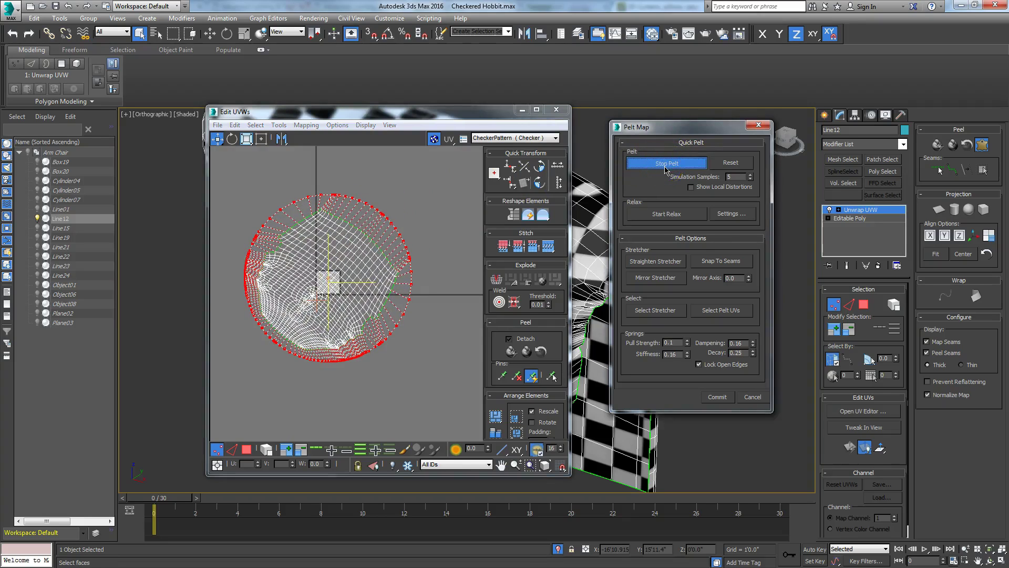
pyautogui.click(377, 317)
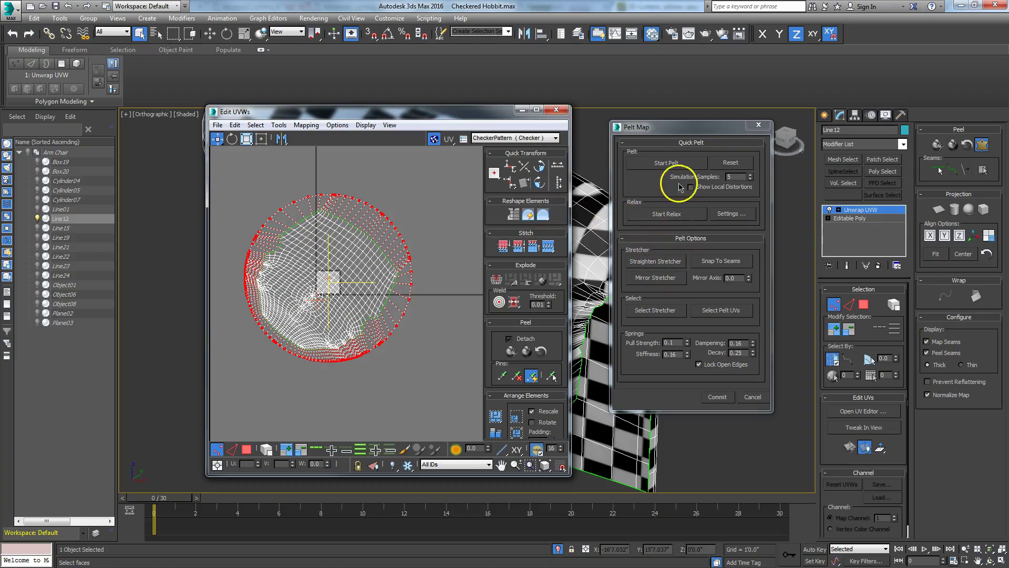
pyautogui.click(717, 397)
pyautogui.click(371, 331)
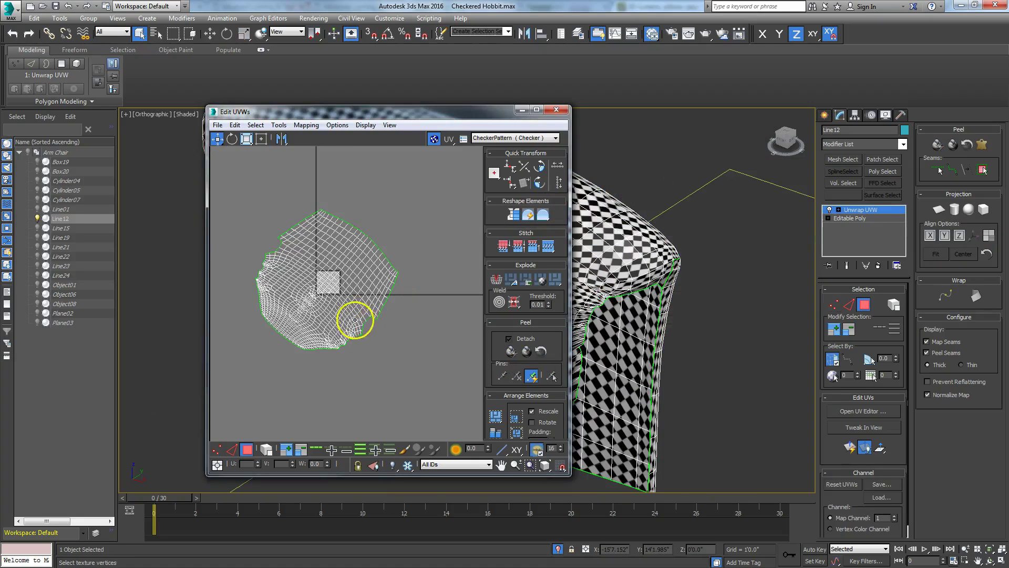
# Select all UV polygons and pack them, rescaled, into the UV tile.
pyautogui.moveTo(437, 111); pyautogui.dragTo(265, 75)
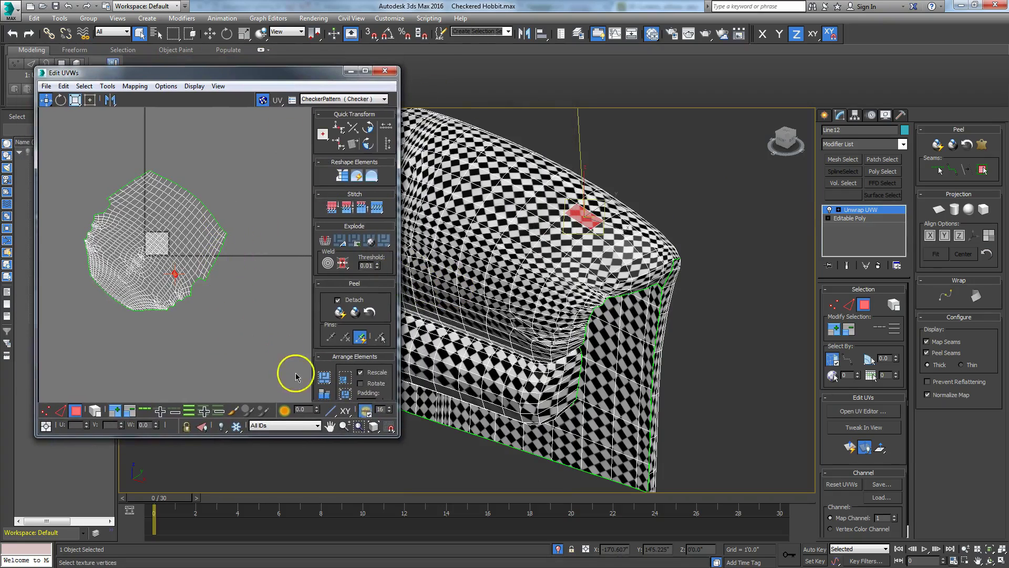
pyautogui.click(219, 333)
pyautogui.hotkey('ctrl', 'a')
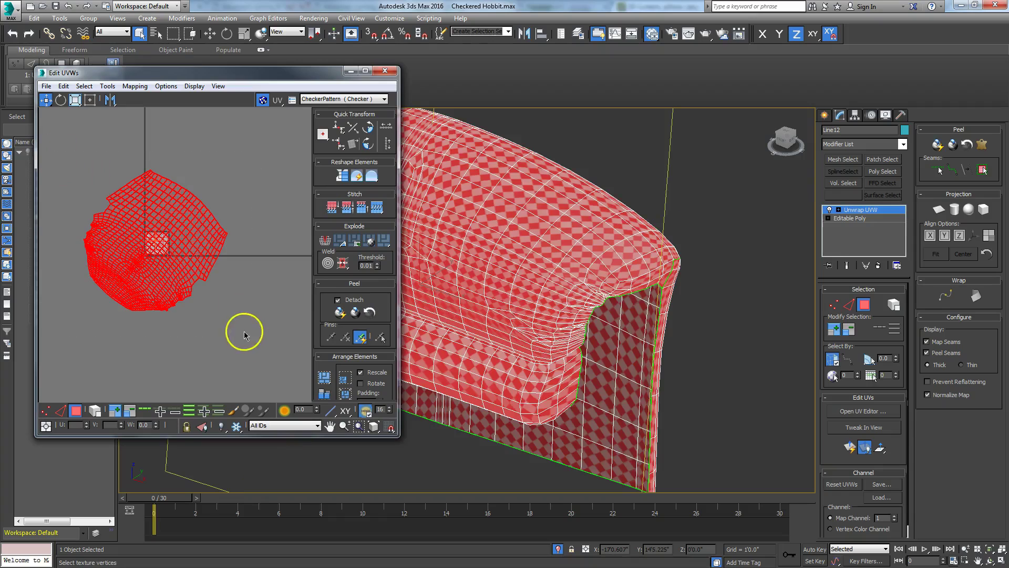
pyautogui.click(325, 377)
pyautogui.click(161, 273)
pyautogui.scroll(8, 252, 338)
pyautogui.rightClick(217, 290)
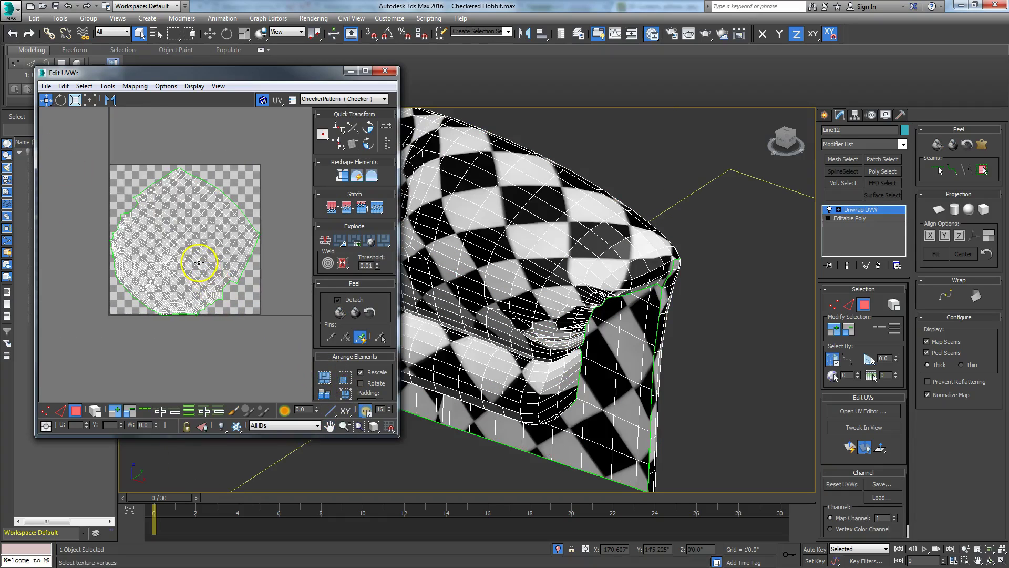
# Select the whole UV shell as an element and rotate it until its grid lines run upright.
pyautogui.click(95, 411)
pyautogui.click(188, 264)
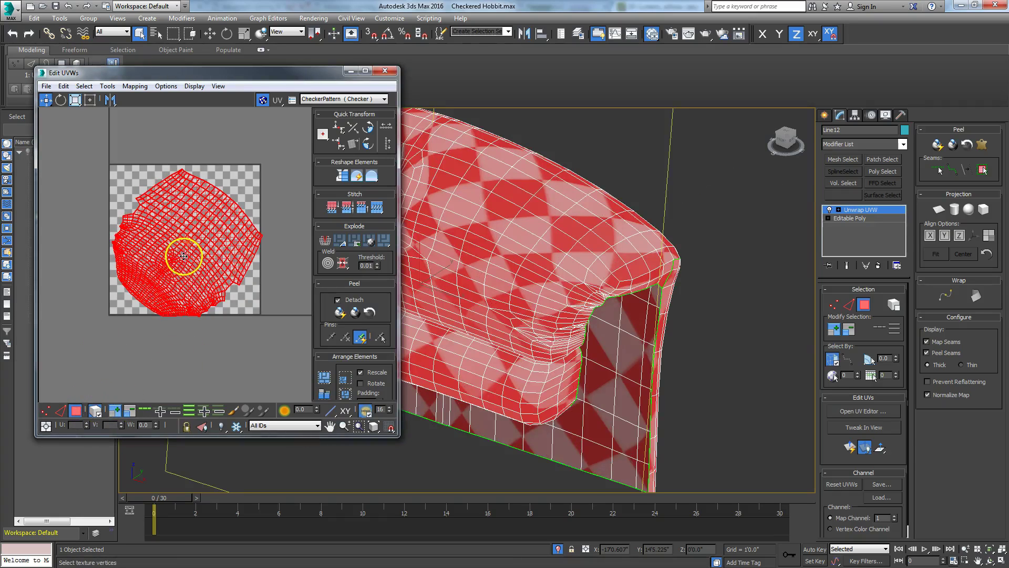
pyautogui.rightClick(247, 269)
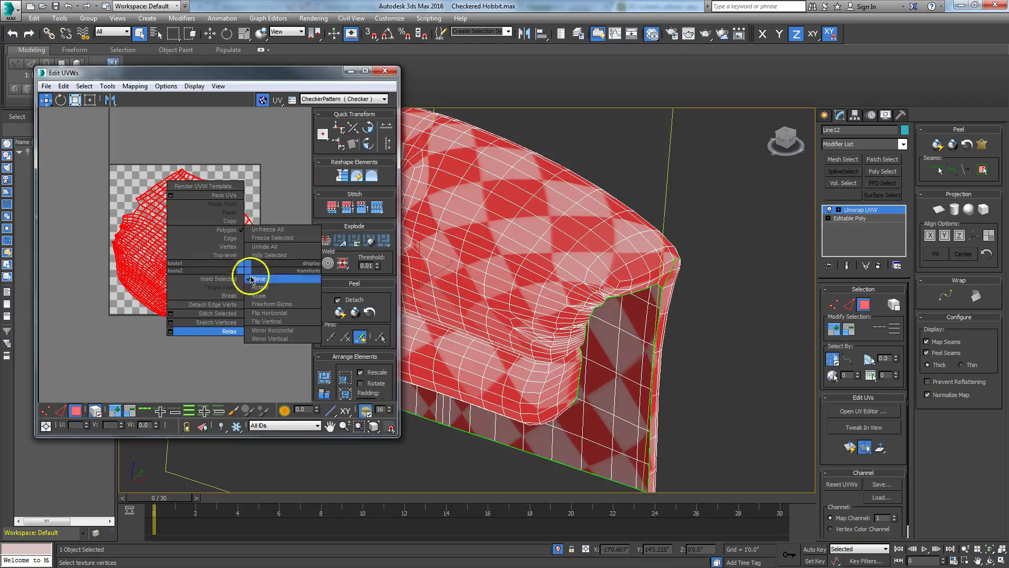
pyautogui.click(252, 280)
pyautogui.moveTo(162, 301); pyautogui.dragTo(226, 332)
pyautogui.rightClick(214, 299)
pyautogui.click(218, 303)
pyautogui.moveTo(214, 289); pyautogui.dragTo(208, 257)
# Pack the rotated shell into the UV tile, close the UV editor and inspect the checker pattern on the sofa back.
pyautogui.click(323, 375)
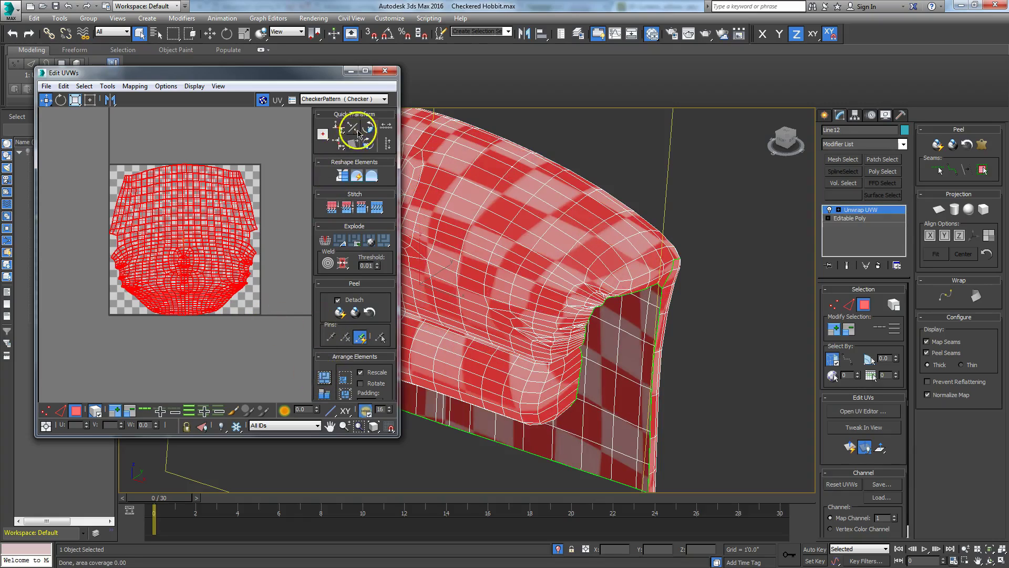
pyautogui.click(385, 70)
pyautogui.scroll(-6, 316, 405)
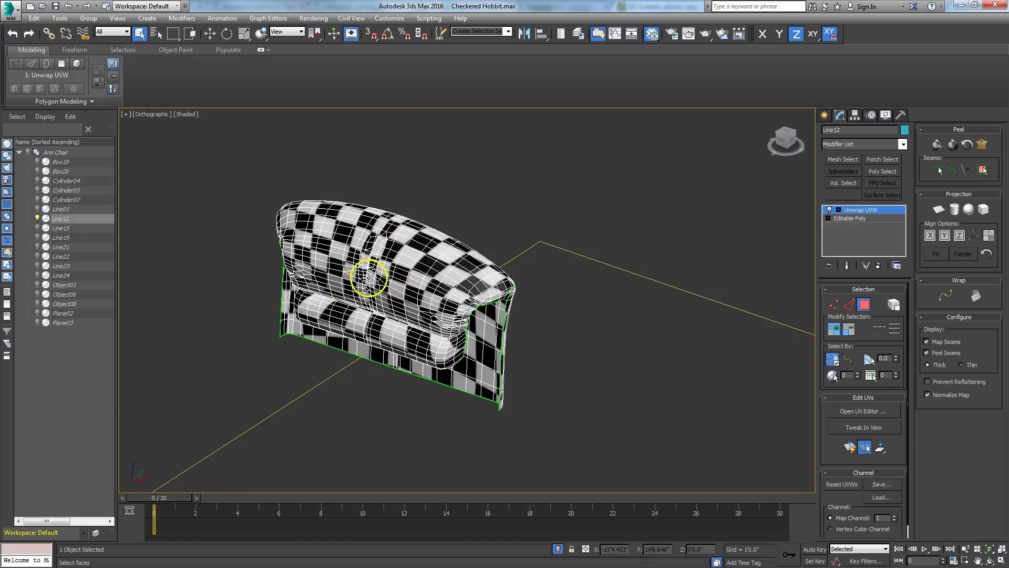
pyautogui.keyDown('alt'); pyautogui.moveTo(413, 298); pyautogui.dragTo(459, 313, button='middle'); pyautogui.keyUp('alt')
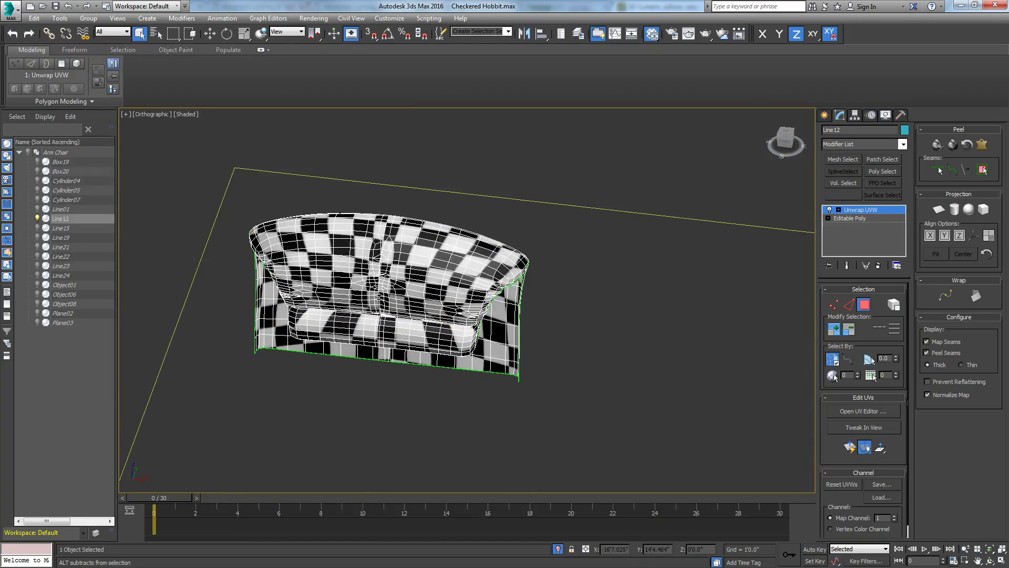
# In the Slate Material Editor, create a standard Bitmap node using the same black-white checker image as Map #0.
pyautogui.press('m')
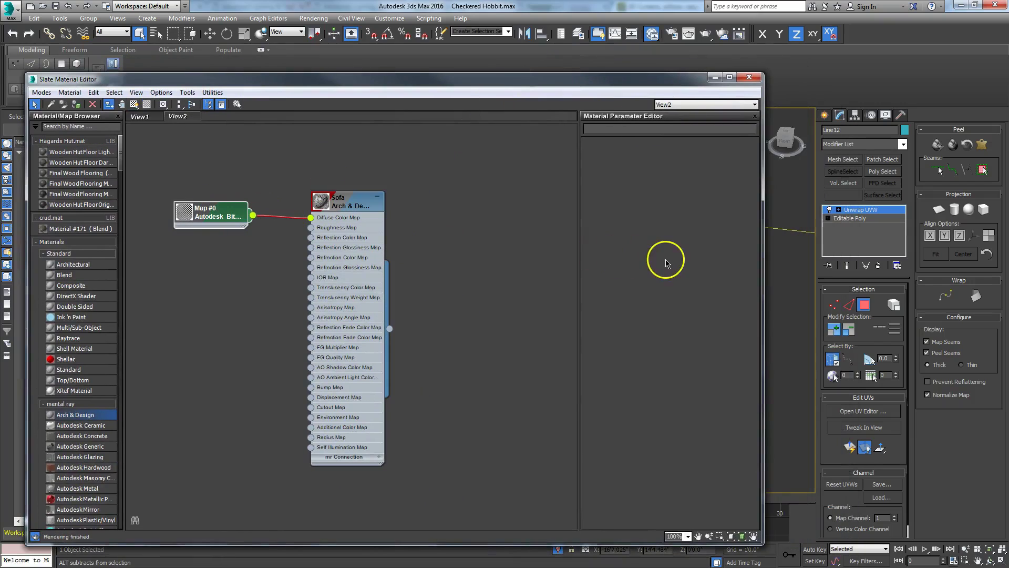
pyautogui.doubleClick(224, 221)
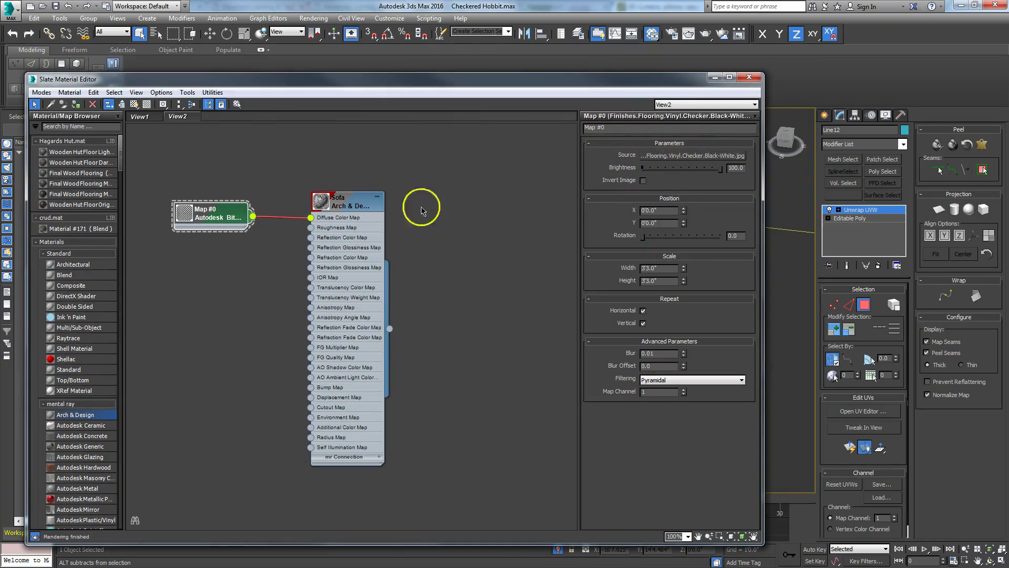
pyautogui.moveTo(209, 221); pyautogui.dragTo(193, 242)
pyautogui.moveTo(654, 154); pyautogui.dragTo(221, 173)
pyautogui.moveTo(223, 246)
pyautogui.mouseDown()
pyautogui.moveTo(203, 266)
pyautogui.moveTo(211, 256)
pyautogui.mouseUp()
pyautogui.moveTo(207, 175); pyautogui.dragTo(186, 205)
# Replace the Autodesk Bitmap node with the new Bitmap as the Sofa material's Diffuse Color Map and show its parameters.
pyautogui.moveTo(311, 217); pyautogui.dragTo(270, 248)
pyautogui.moveTo(210, 255); pyautogui.dragTo(194, 291)
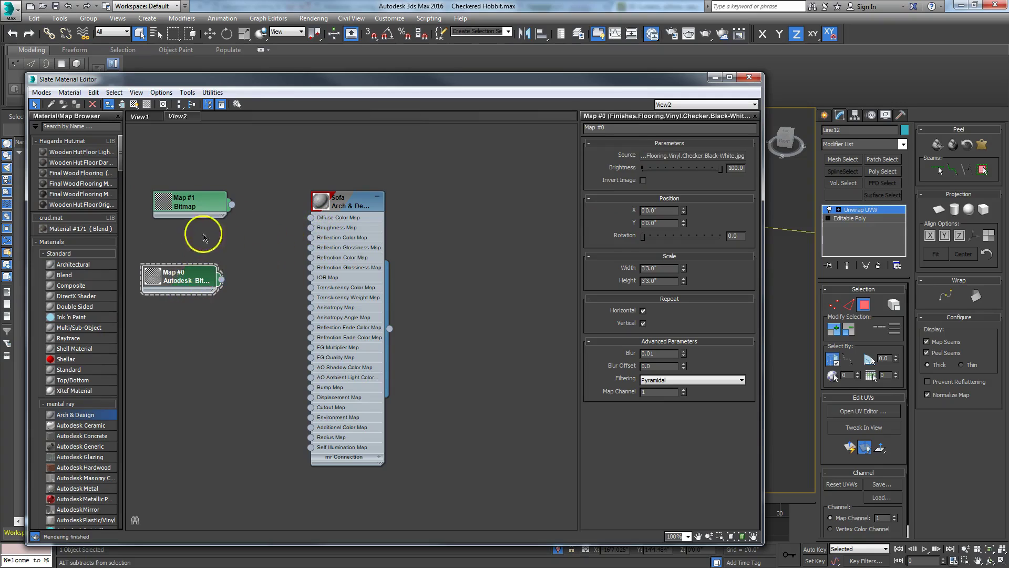
pyautogui.press('Delete')
pyautogui.moveTo(232, 205); pyautogui.dragTo(310, 218)
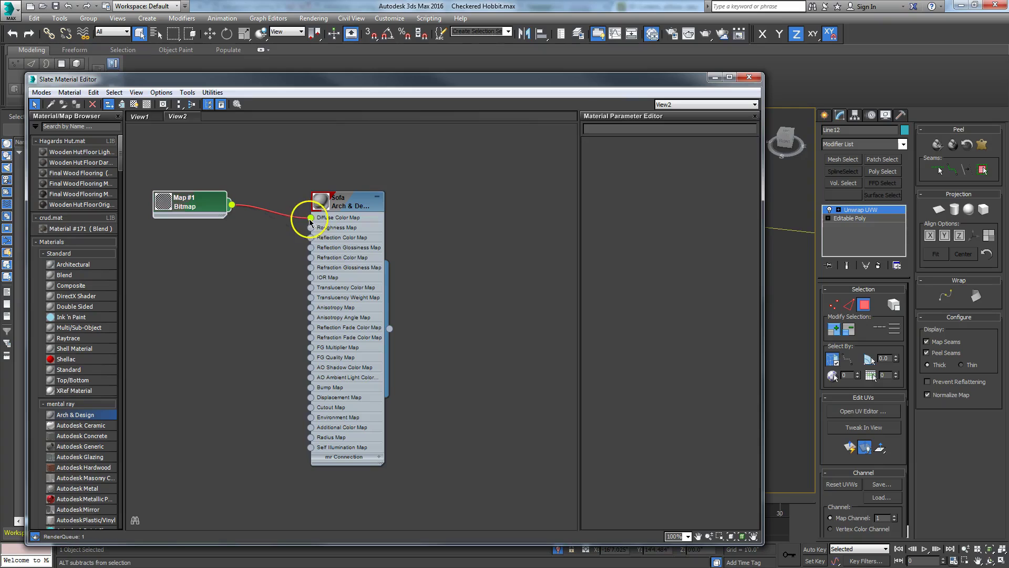
pyautogui.doubleClick(203, 205)
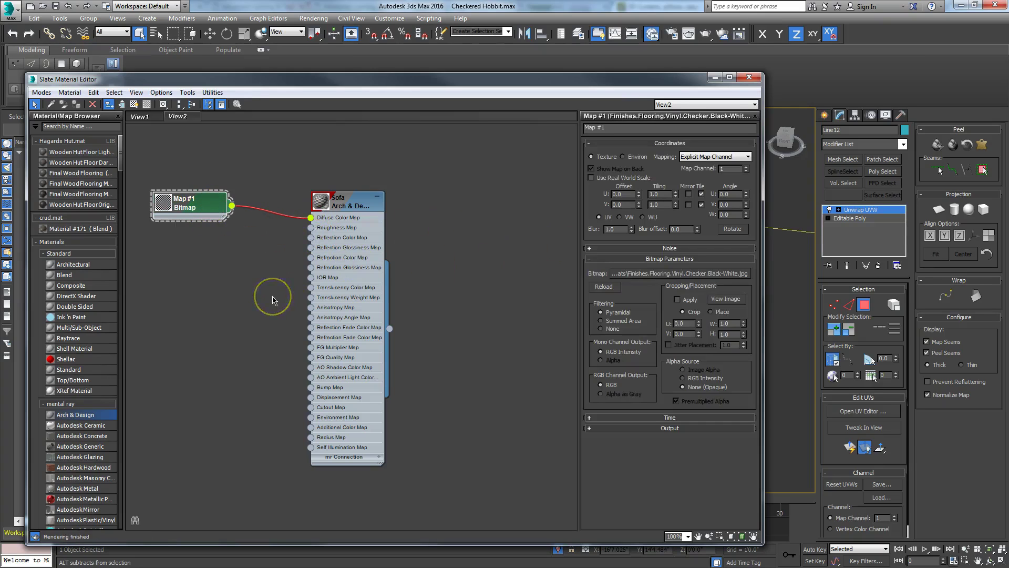
pyautogui.moveTo(202, 206); pyautogui.dragTo(204, 227)
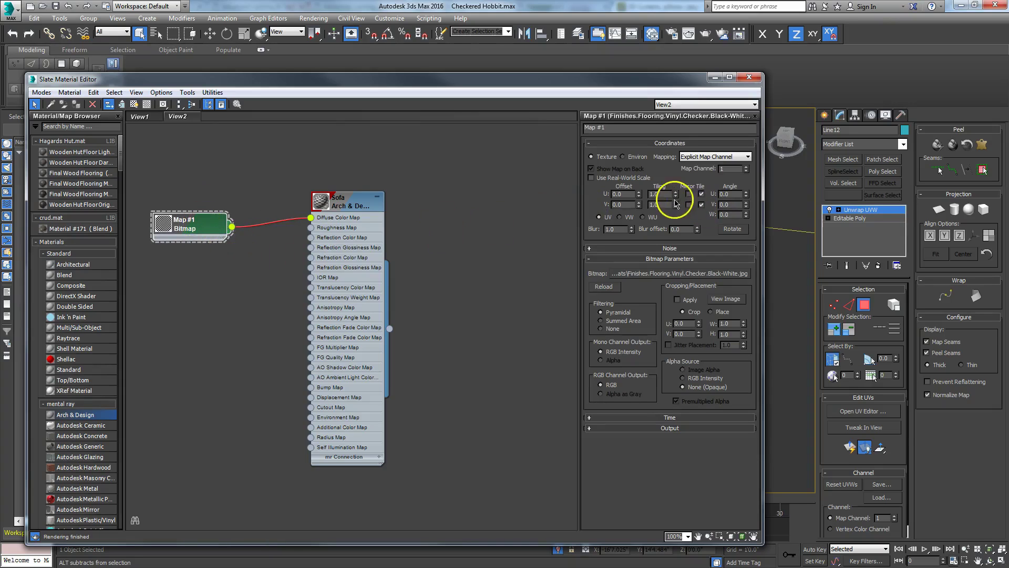
# Set the checker bitmap's U tiling to 30.
pyautogui.doubleClick(665, 195)
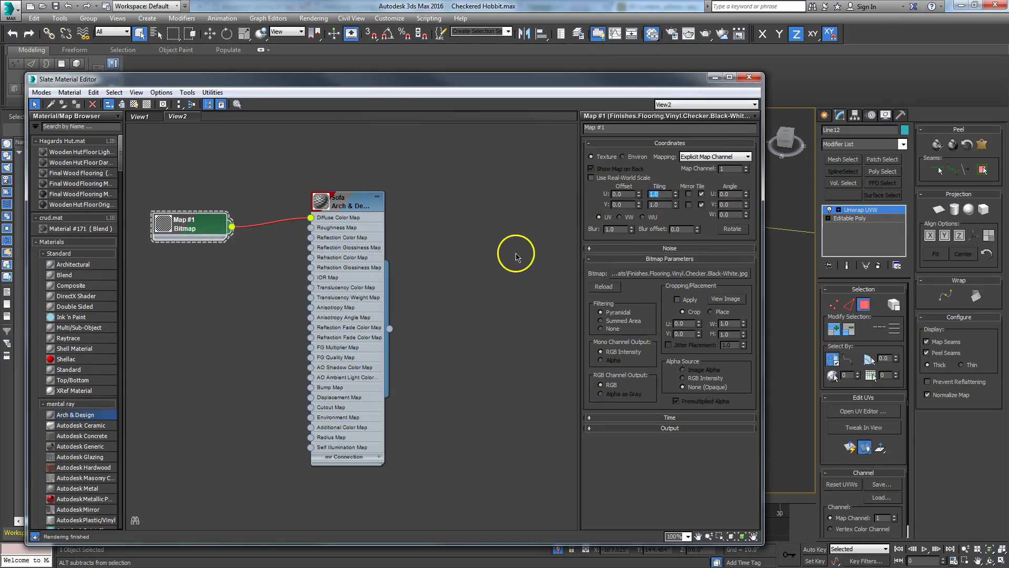
pyautogui.write('30')
pyautogui.press('Return')
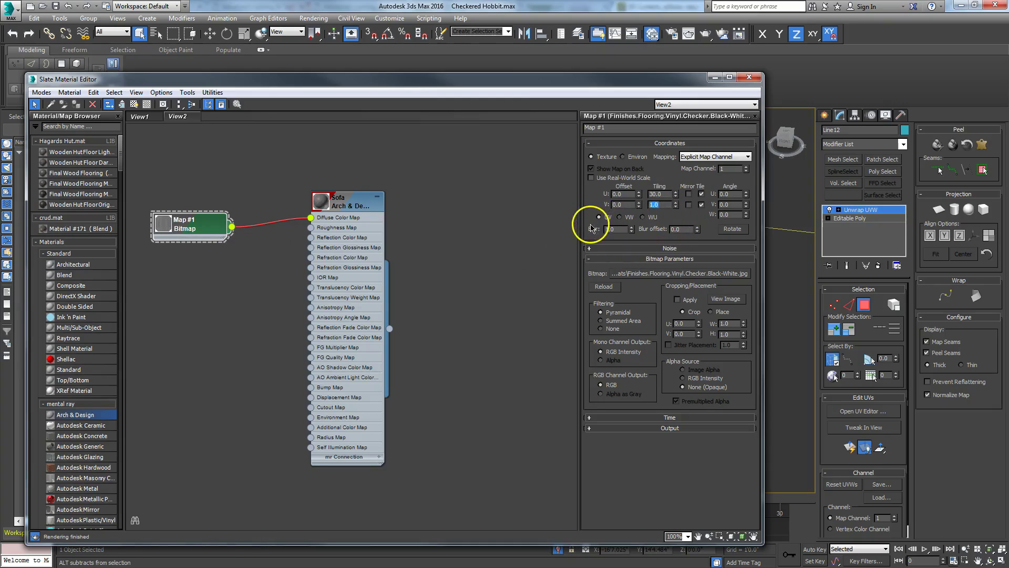
# Set the checker bitmap's U and V tiling to 10.
pyautogui.moveTo(532, 79); pyautogui.dragTo(547, 122)
pyautogui.click(682, 237)
pyautogui.write('10')
pyautogui.press('Tab')
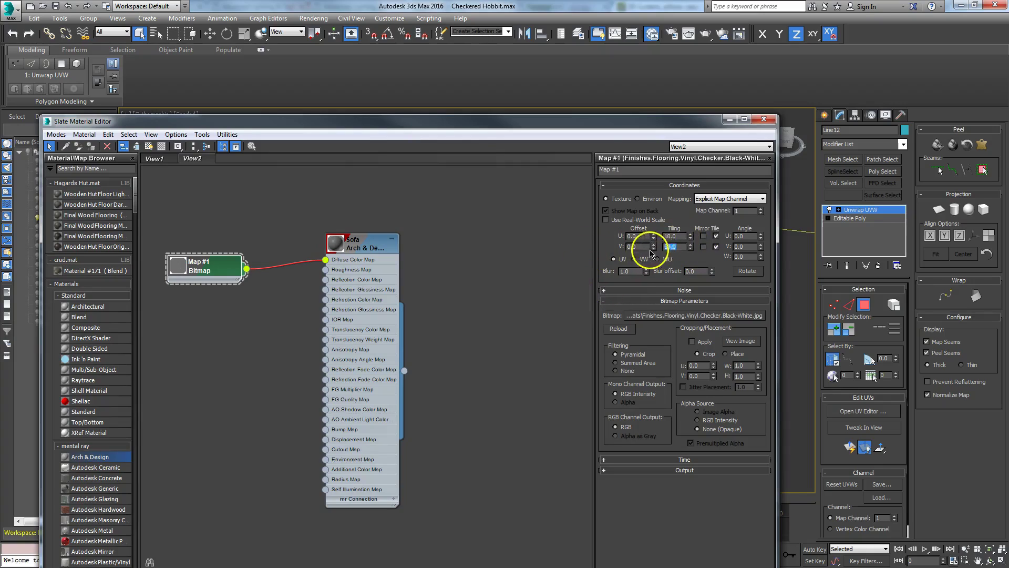
pyautogui.write('10')
pyautogui.press('Return')
# Set the checker bitmap's U and V tiling back to 1.
pyautogui.moveTo(626, 123); pyautogui.dragTo(528, 189)
pyautogui.doubleClick(740, 245)
pyautogui.write('1')
pyautogui.doubleClick(733, 256)
# Set the checker bitmap's U tiling to 5.
pyautogui.moveTo(566, 128); pyautogui.dragTo(581, 112)
pyautogui.doubleClick(728, 210)
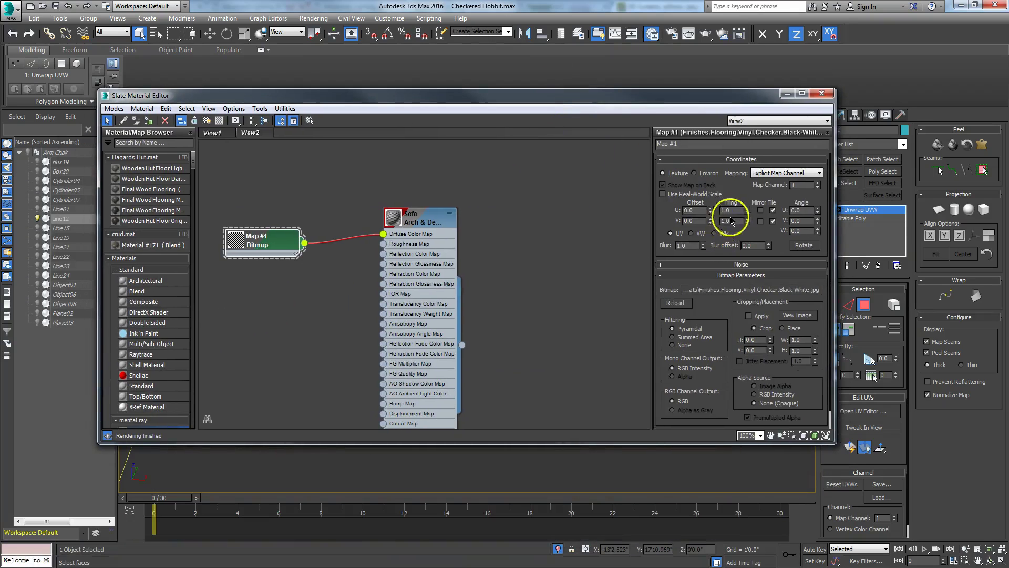
pyautogui.write('5')
pyautogui.press('Return')
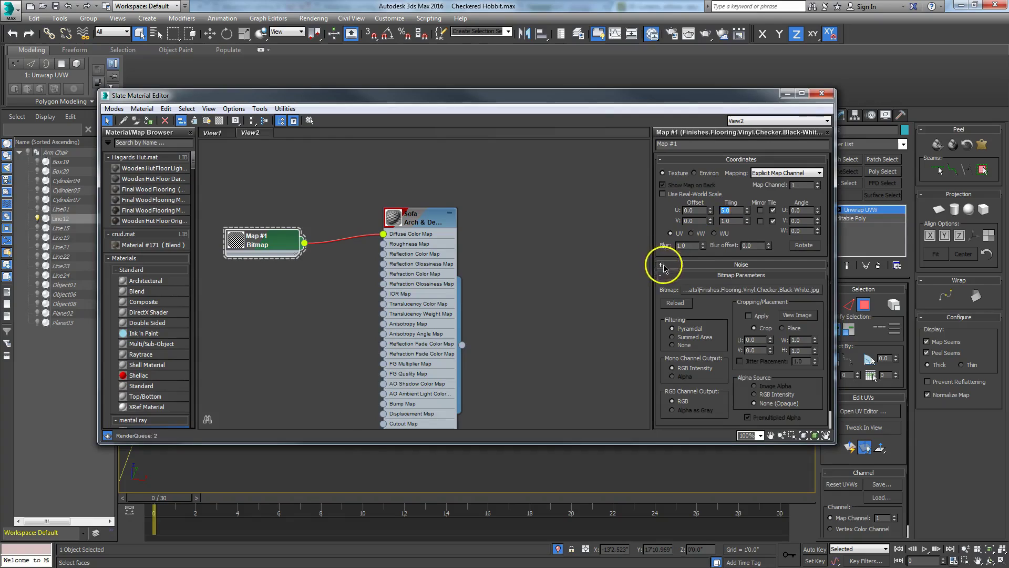
# Set the checker bitmap's V tiling to 5.
pyautogui.doubleClick(736, 220)
pyautogui.write('5')
pyautogui.press('Return')
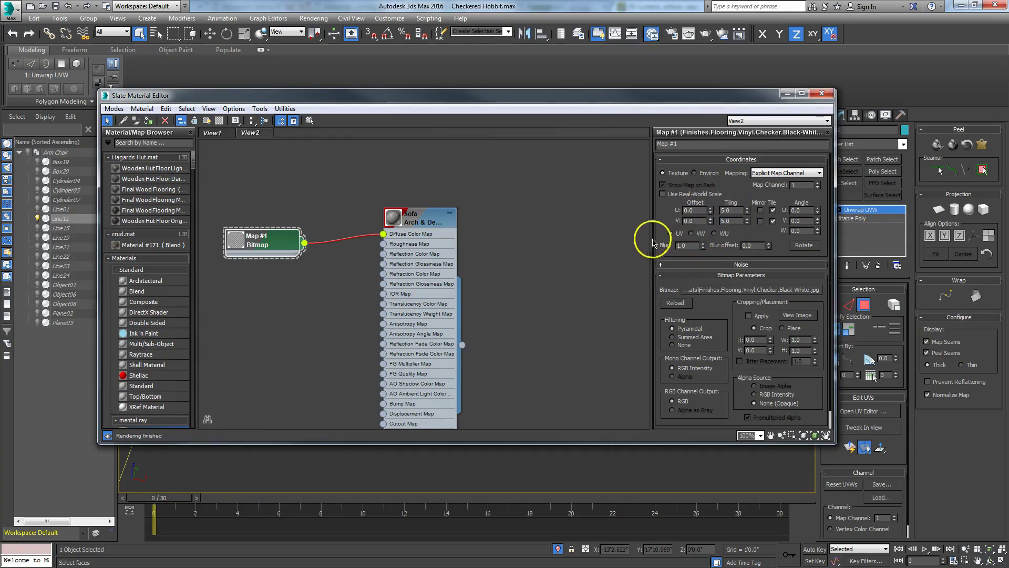
# Move the material editor aside and turn off the edge display on the selected sofa back, leaving plain shading.
pyautogui.moveTo(352, 109); pyautogui.dragTo(3, 111)
pyautogui.moveTo(368, 440)
pyautogui.keyDown('alt'); pyautogui.mouseDown(button='middle')
pyautogui.moveTo(383, 439)
pyautogui.moveTo(415, 401)
pyautogui.moveTo(387, 440)
pyautogui.mouseUp(button='middle'); pyautogui.keyUp('alt')
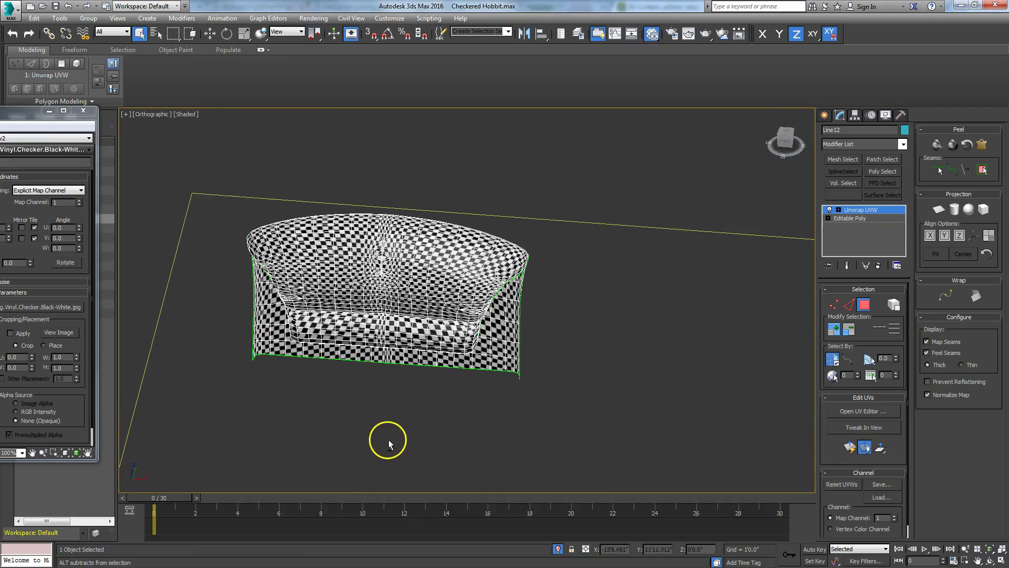
pyautogui.press('F4')
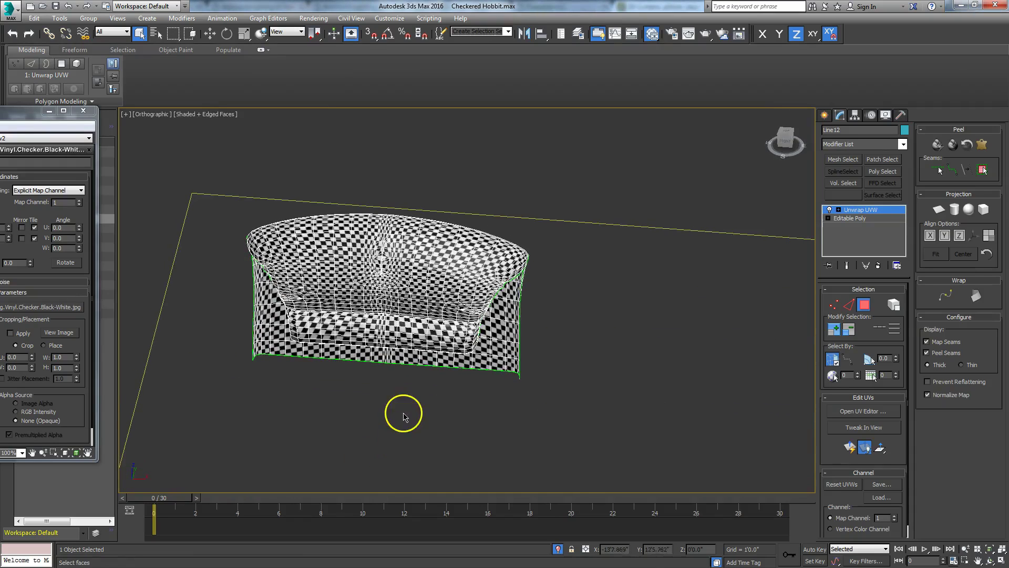
pyautogui.press('F4')
pyautogui.click(187, 115)
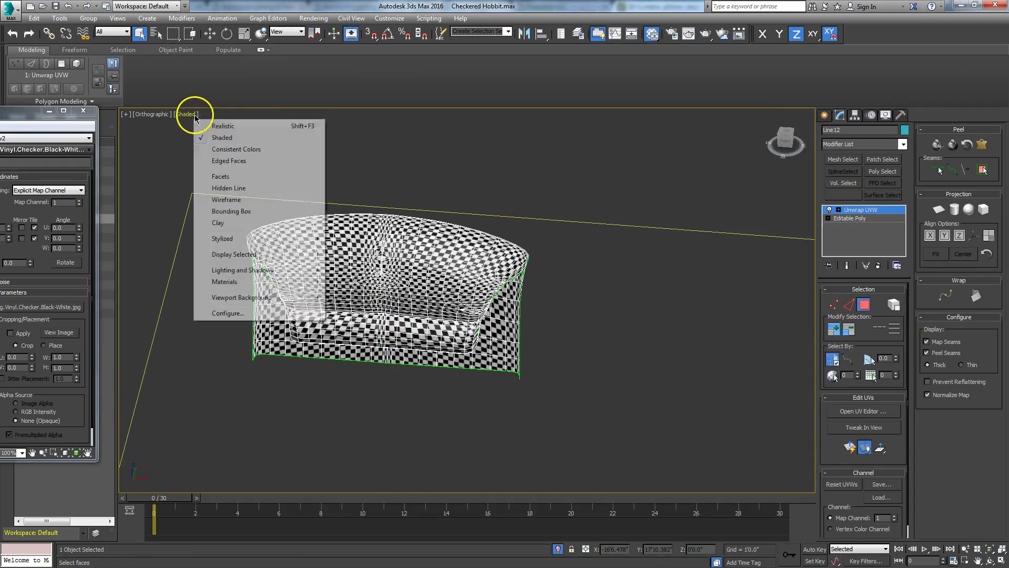
pyautogui.moveTo(248, 254)
pyautogui.click(338, 255)
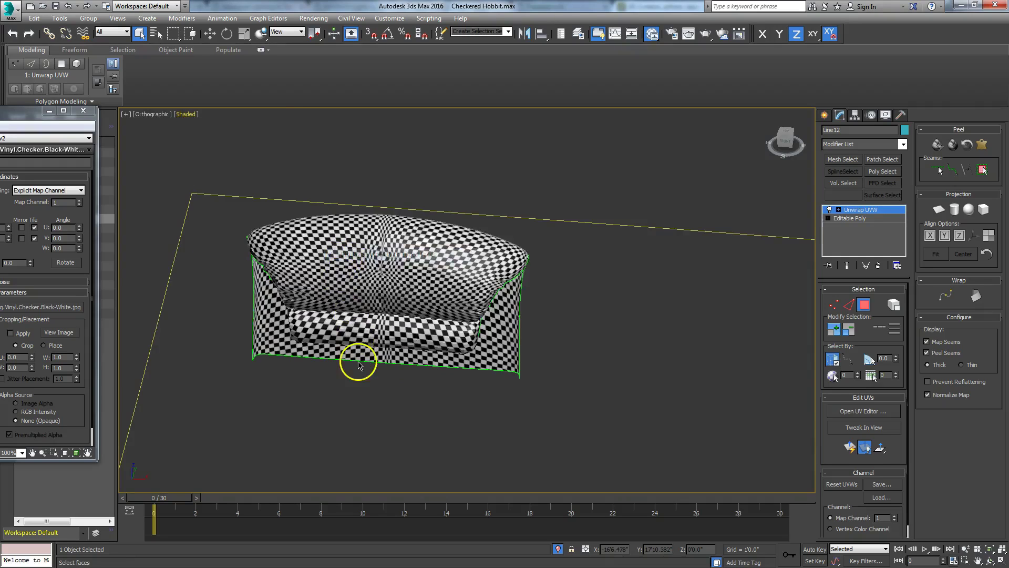
pyautogui.keyDown('alt'); pyautogui.moveTo(401, 399); pyautogui.dragTo(378, 383, button='middle'); pyautogui.keyUp('alt')
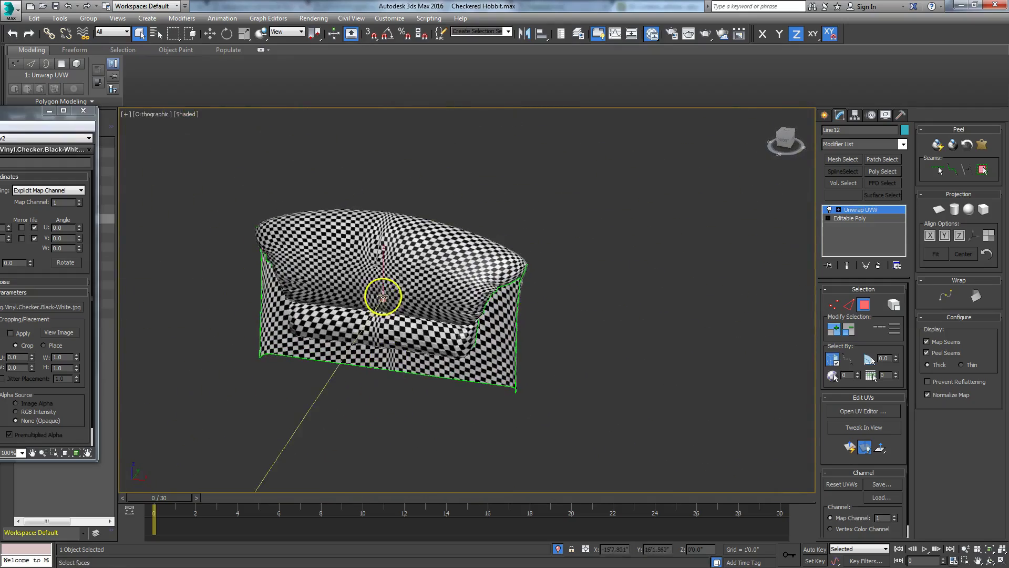
# Convert the sofa back to an Editable Poly and make one copy of it beside the original along X.
pyautogui.click(825, 115)
pyautogui.rightClick(429, 301)
pyautogui.click(557, 415)
pyautogui.rightClick(443, 299)
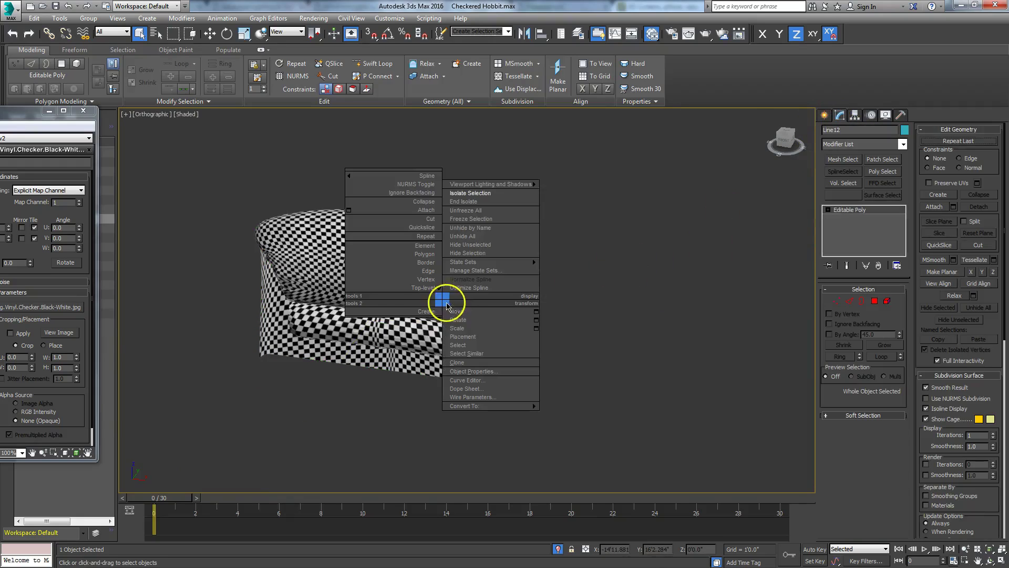
pyautogui.click(451, 311)
pyautogui.moveTo(422, 306)
pyautogui.keyDown('shift'); pyautogui.mouseDown()
pyautogui.moveTo(667, 325)
pyautogui.moveTo(715, 338)
pyautogui.moveTo(703, 338)
pyautogui.mouseUp(); pyautogui.keyUp('shift')
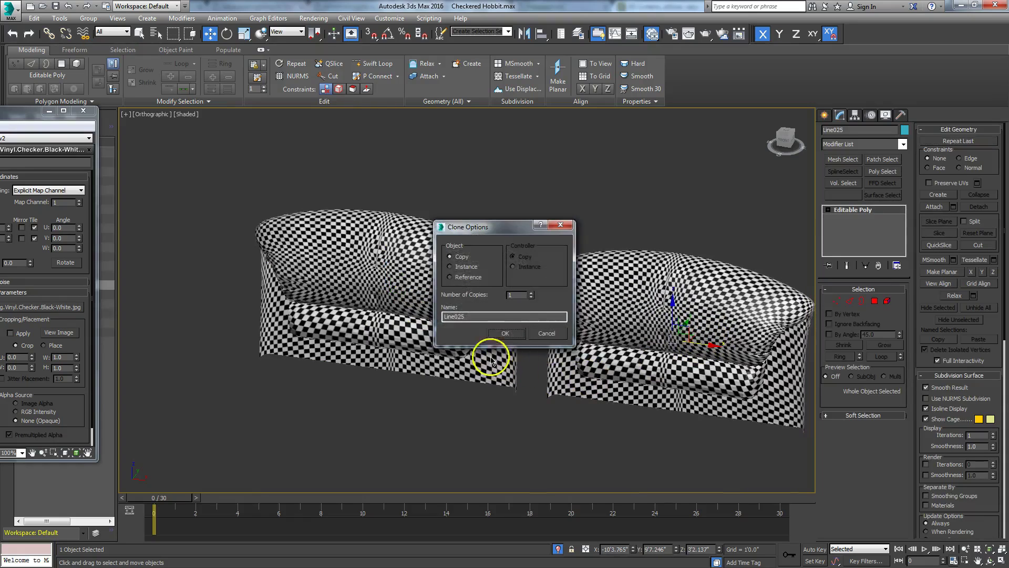
pyautogui.click(505, 334)
# Undo the sofa back's copy and its conversion to Editable Poly.
pyautogui.press('z')
pyautogui.click(622, 218)
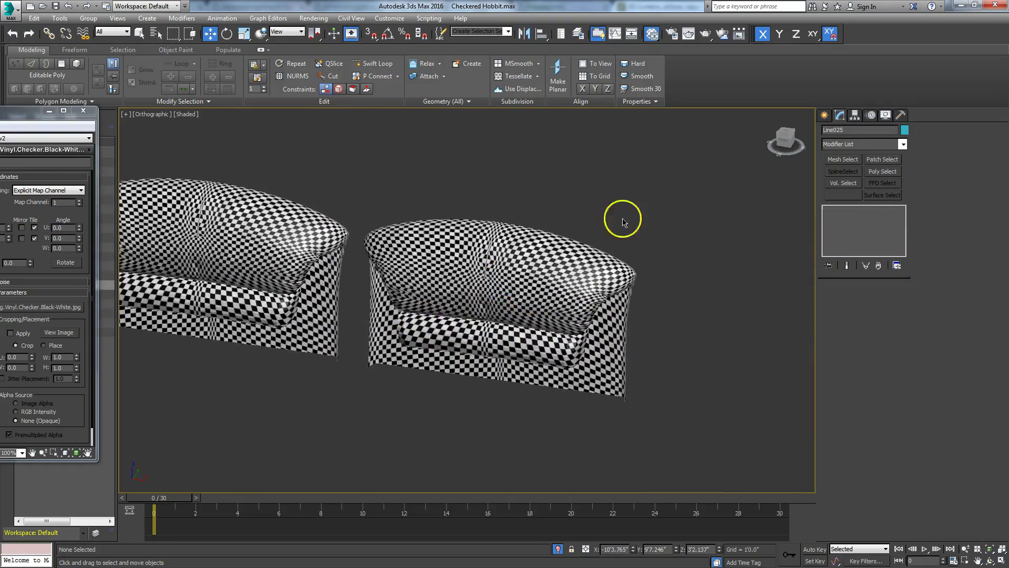
pyautogui.click(243, 266)
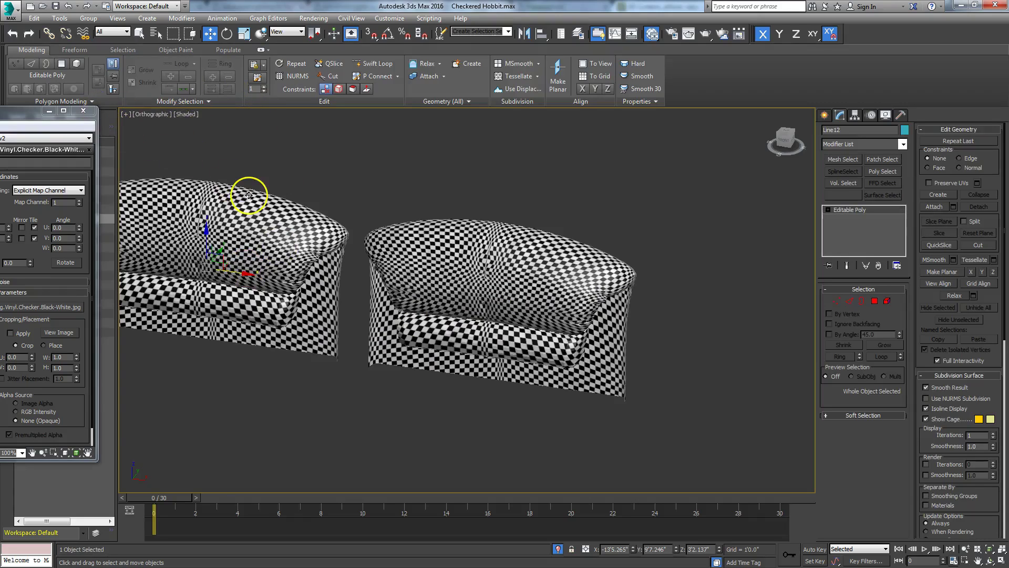
pyautogui.hotkey('ctrl', 'z')
pyautogui.hotkey('ctrl', 'z')
pyautogui.hotkey('ctrl', 'z')
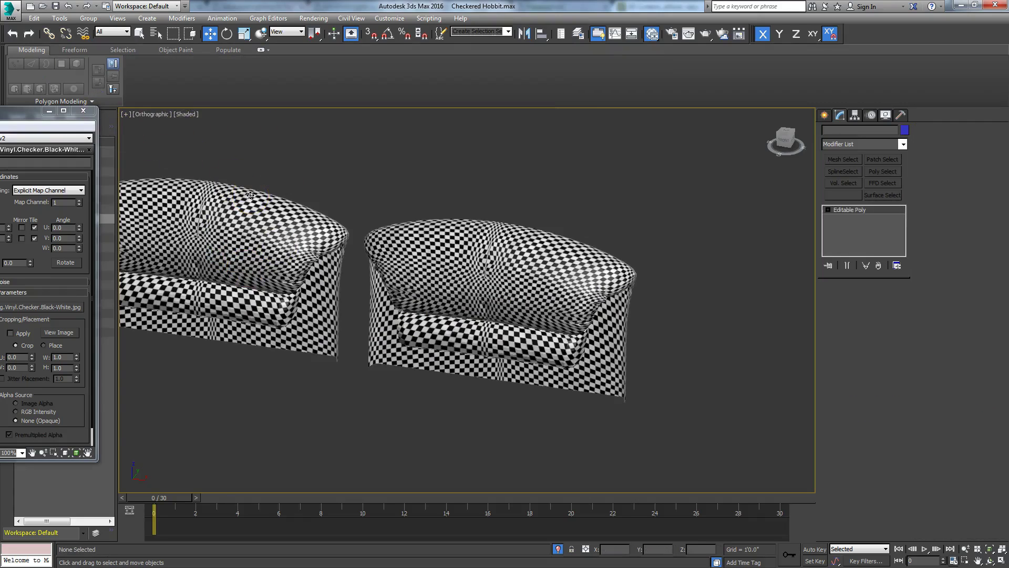
pyautogui.press('u')
# Make one copy of the sofa back, with its Unwrap UVW modifier, beside the original in the positive X direction.
pyautogui.click(253, 196)
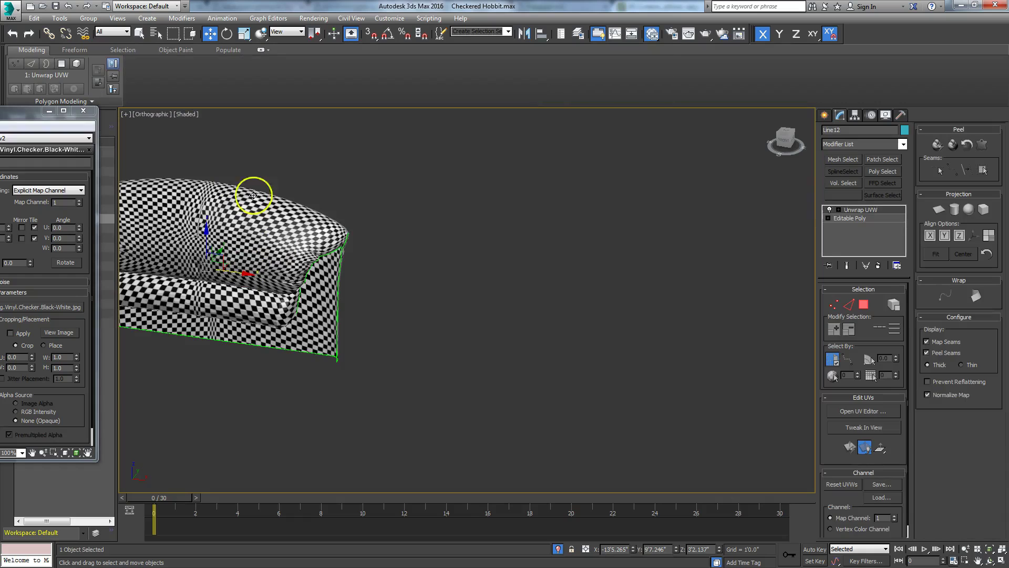
pyautogui.moveTo(248, 262)
pyautogui.keyDown('shift'); pyautogui.mouseDown()
pyautogui.moveTo(243, 270)
pyautogui.moveTo(590, 299)
pyautogui.mouseUp(); pyautogui.keyUp('shift')
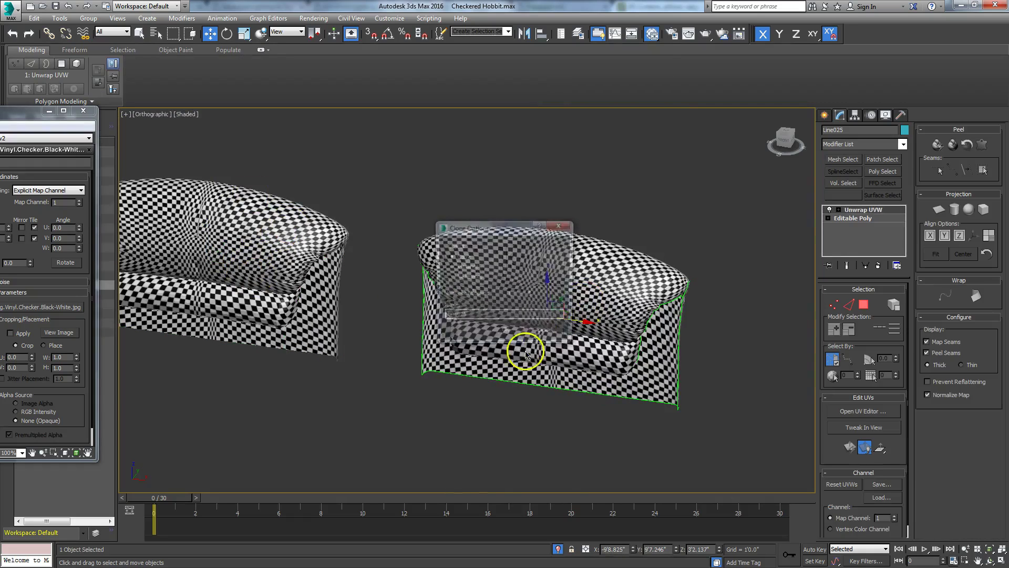
pyautogui.click(506, 333)
# Quick Peel all UV polygons of the copied sofa back, pack the resulting UVs and close the UV editor.
pyautogui.click(857, 412)
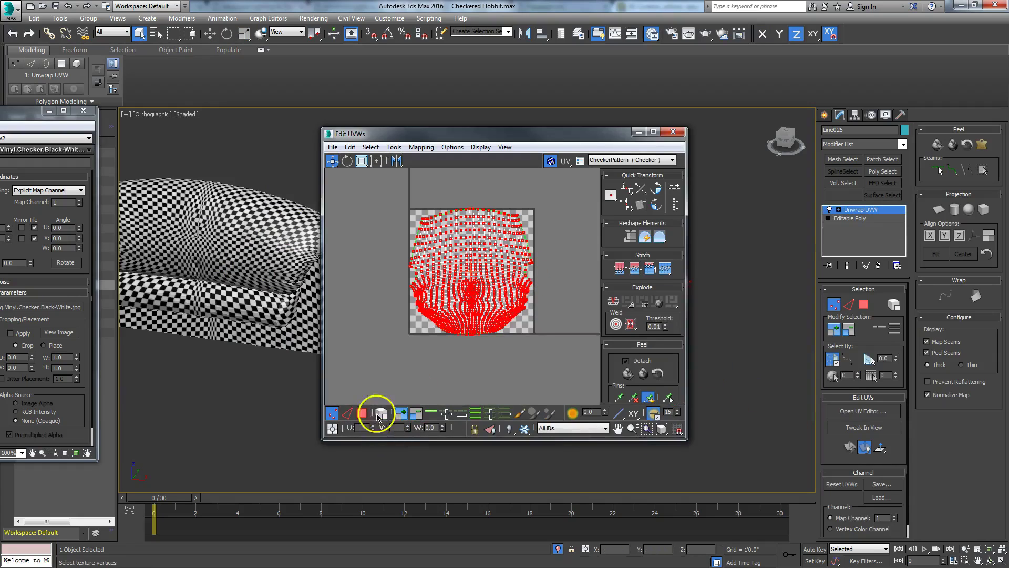
pyautogui.click(362, 413)
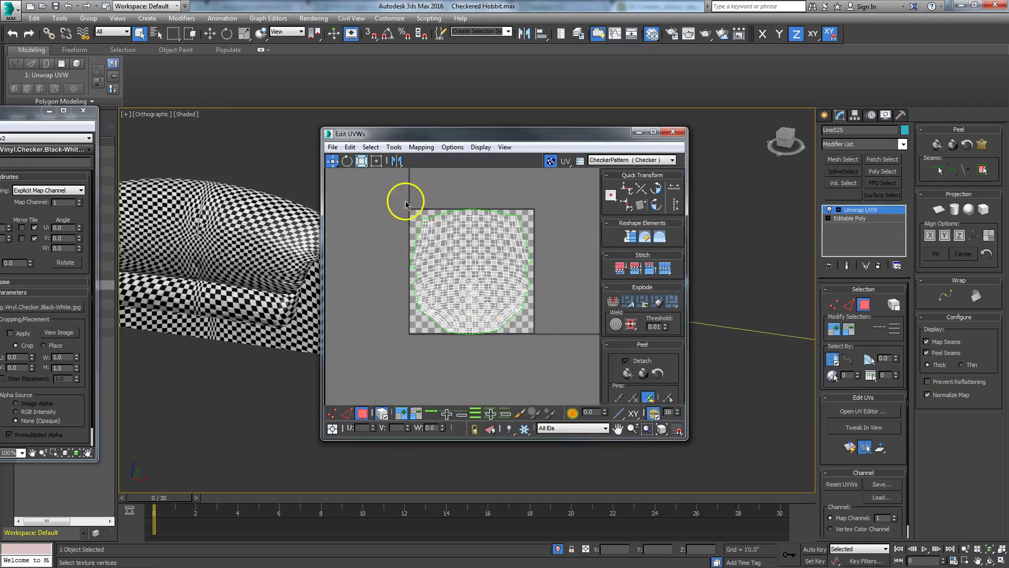
pyautogui.click(440, 272)
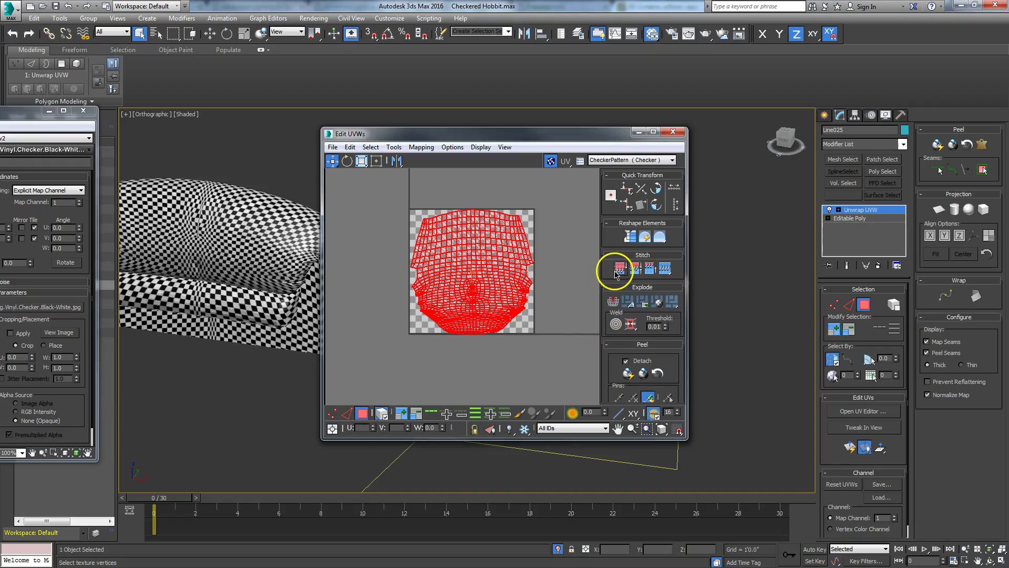
pyautogui.click(628, 374)
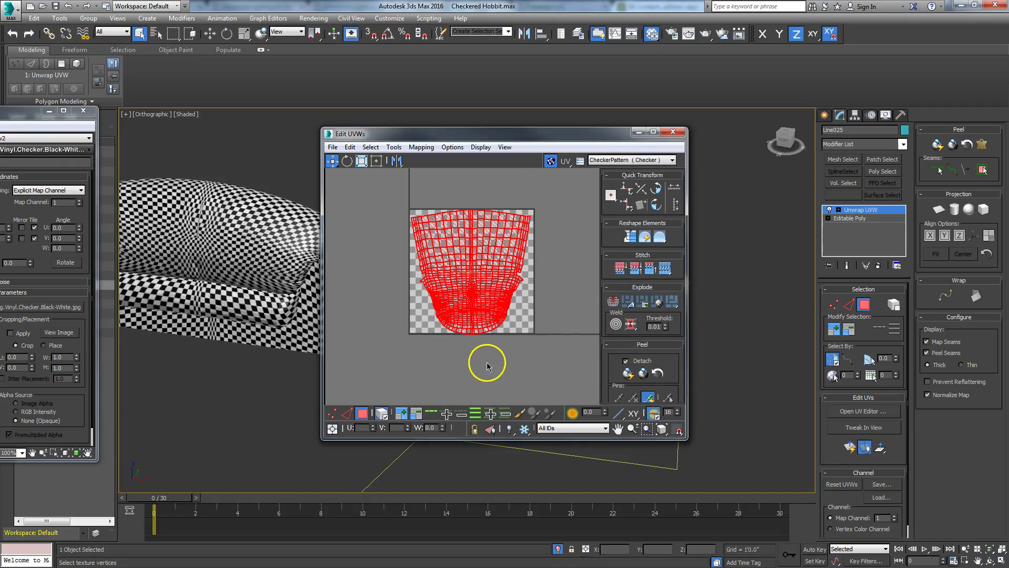
pyautogui.moveTo(610, 359); pyautogui.dragTo(626, 312)
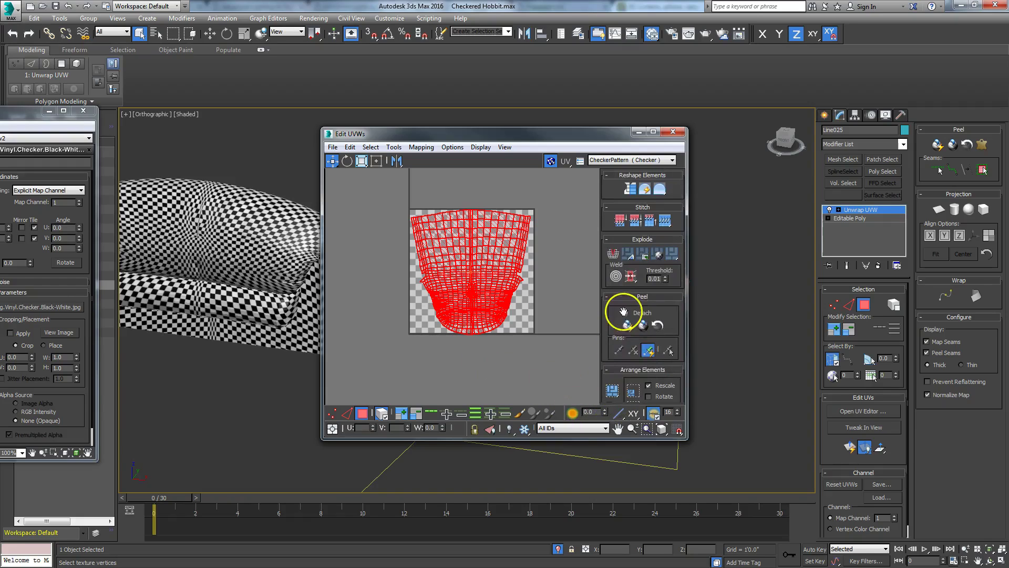
pyautogui.click(613, 389)
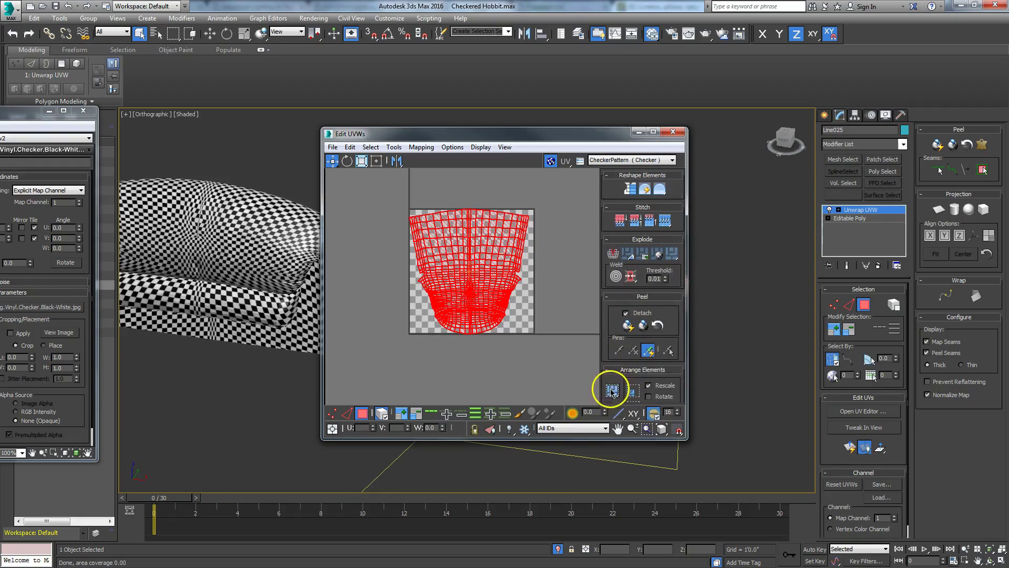
pyautogui.click(673, 131)
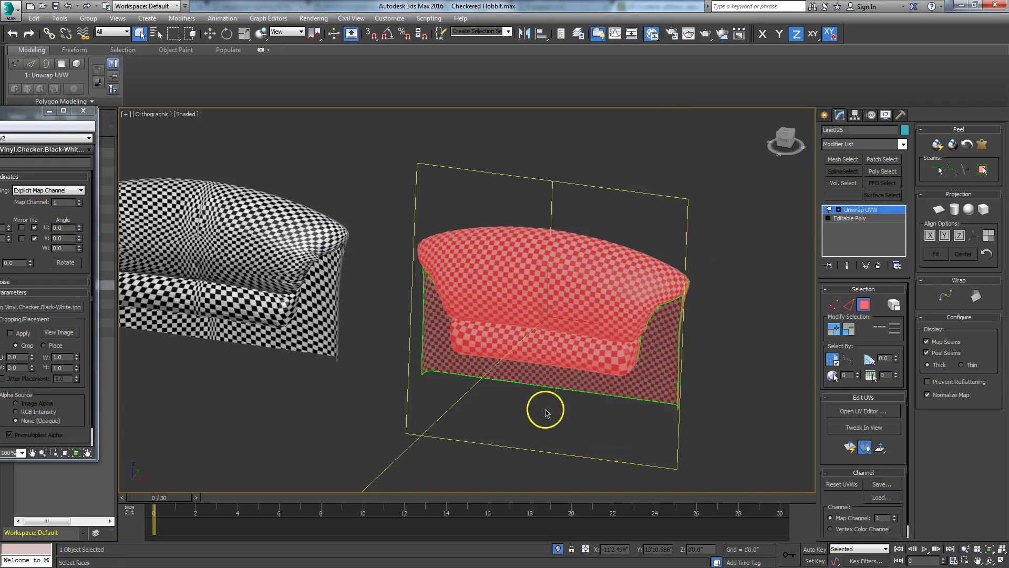
# Deselect the faces and examine the checker pattern on the peeled copy beside the original from several angles.
pyautogui.keyDown('alt'); pyautogui.moveTo(557, 404); pyautogui.dragTo(590, 384, button='middle'); pyautogui.keyUp('alt')
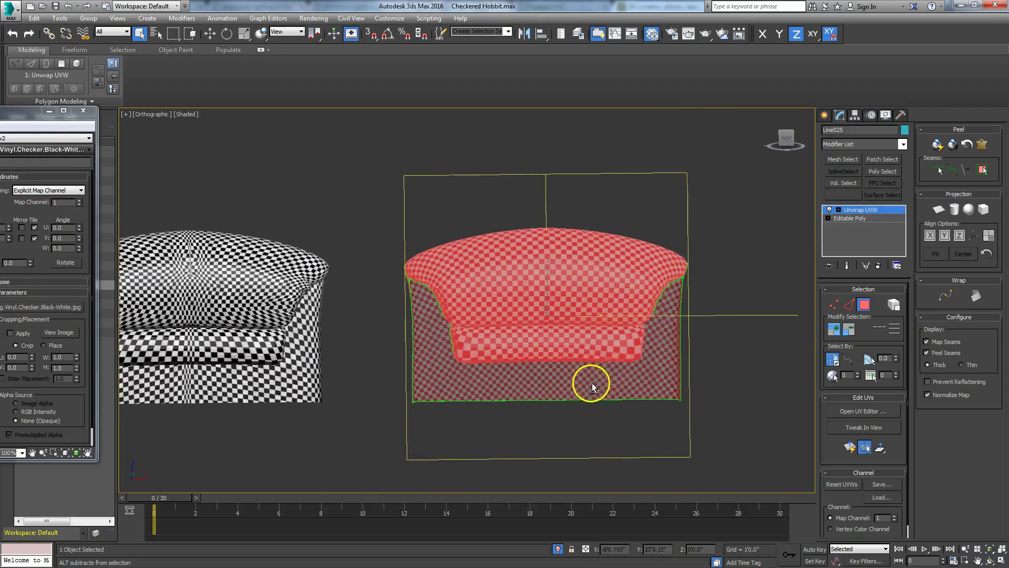
pyautogui.click(743, 270)
pyautogui.keyDown('alt'); pyautogui.moveTo(561, 437); pyautogui.dragTo(631, 343, button='middle'); pyautogui.keyUp('alt')
pyautogui.keyDown('alt'); pyautogui.moveTo(464, 323); pyautogui.dragTo(492, 313, button='middle'); pyautogui.keyUp('alt')
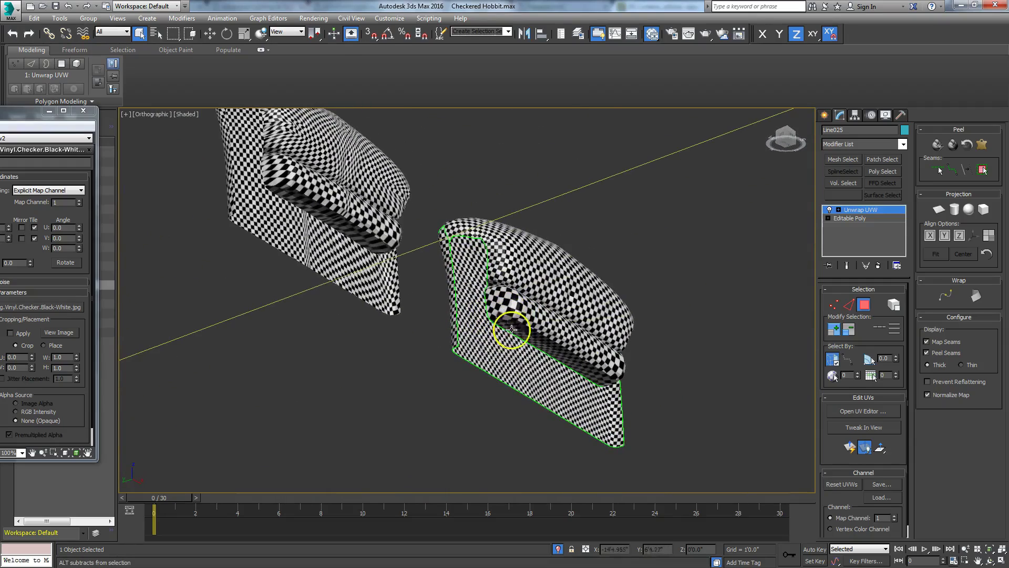
pyautogui.keyDown('alt'); pyautogui.moveTo(563, 313); pyautogui.dragTo(662, 366, button='middle'); pyautogui.keyUp('alt')
pyautogui.scroll(-4, 450, 290)
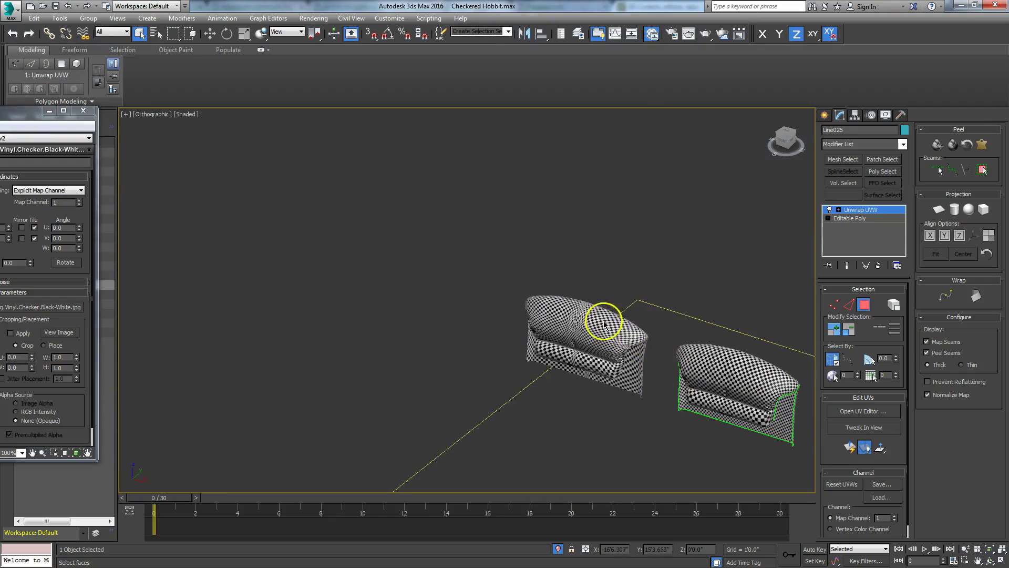
# Make another copy of the original sofa back on its opposite side, in the negative X direction.
pyautogui.click(824, 115)
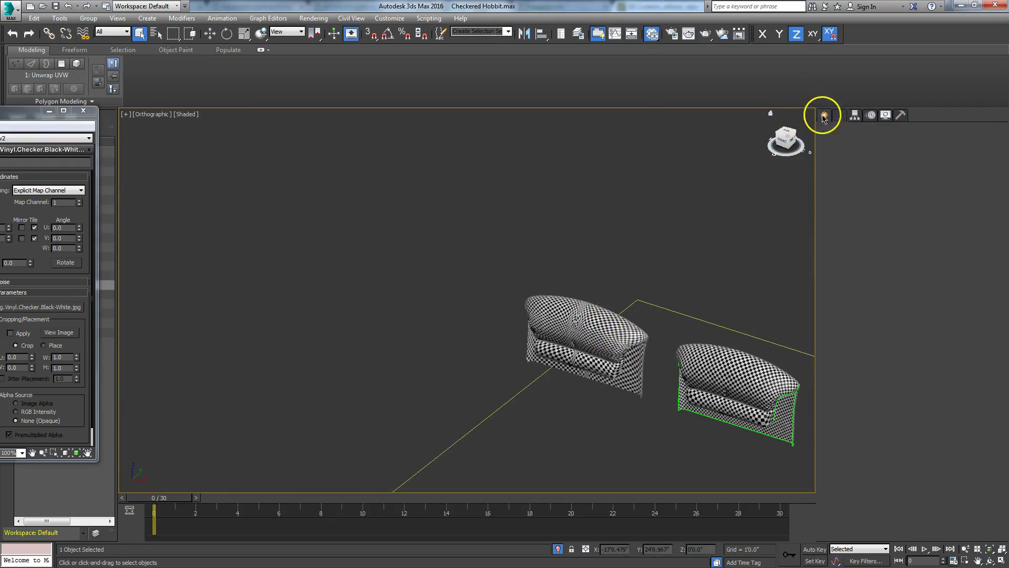
pyautogui.rightClick(608, 341)
pyautogui.click(615, 351)
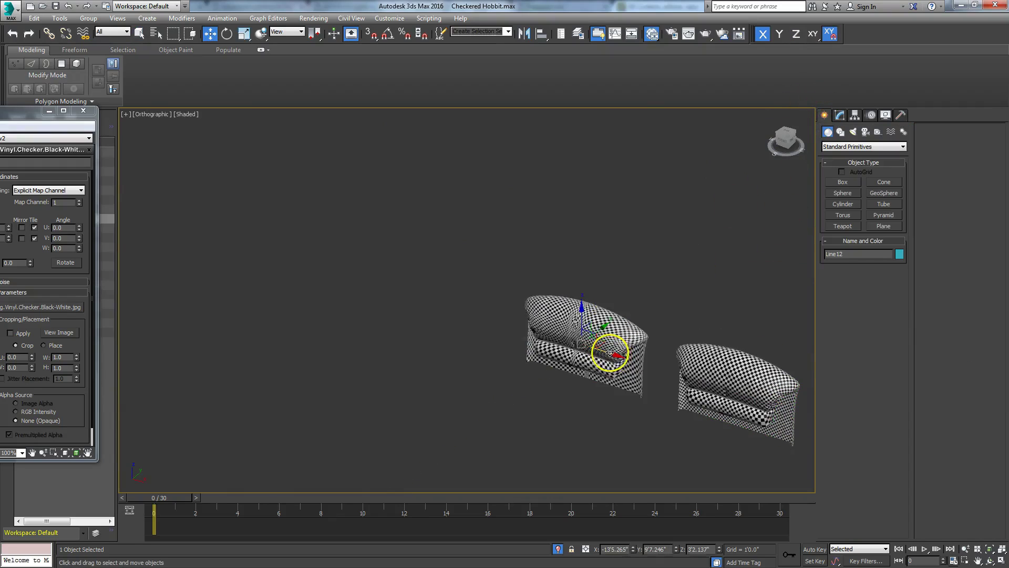
pyautogui.keyDown('shift'); pyautogui.moveTo(610, 351); pyautogui.dragTo(469, 304); pyautogui.keyUp('shift')
pyautogui.click(487, 333)
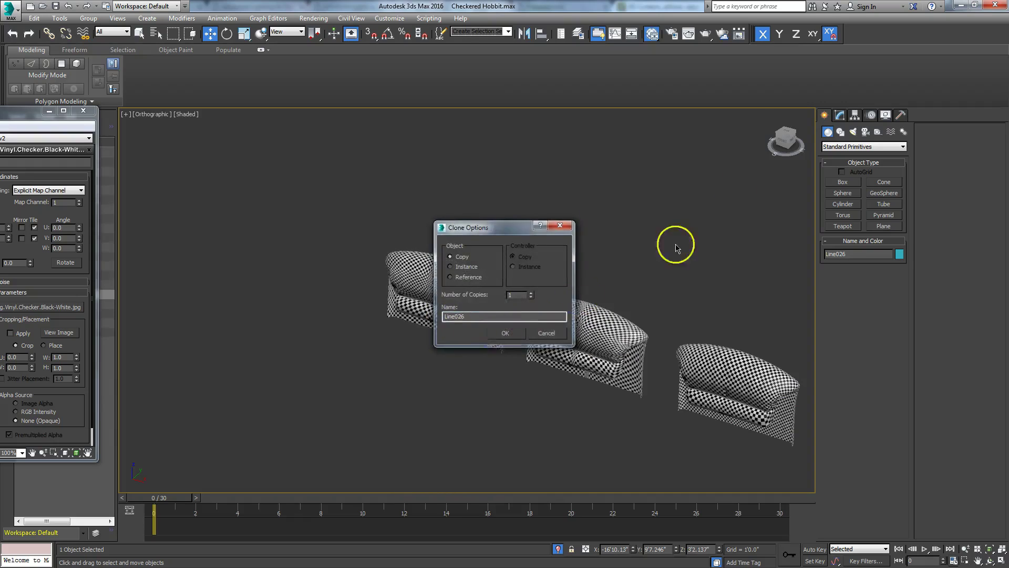
# Relax all UV polygons of the new sofa copy with Relax By Polygon Angles, using 100 iterations and amount 0.1.
pyautogui.click(839, 115)
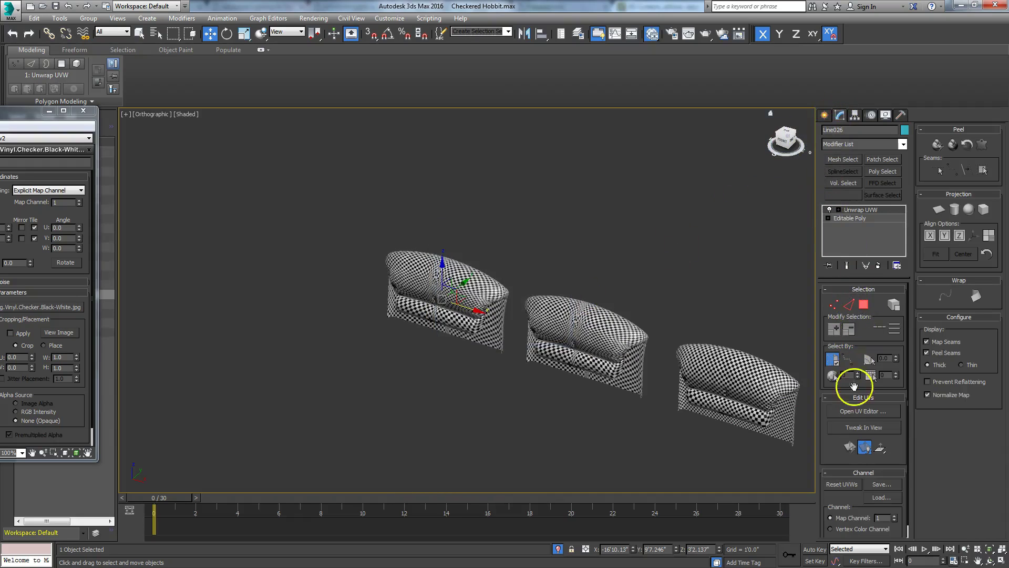
pyautogui.click(857, 412)
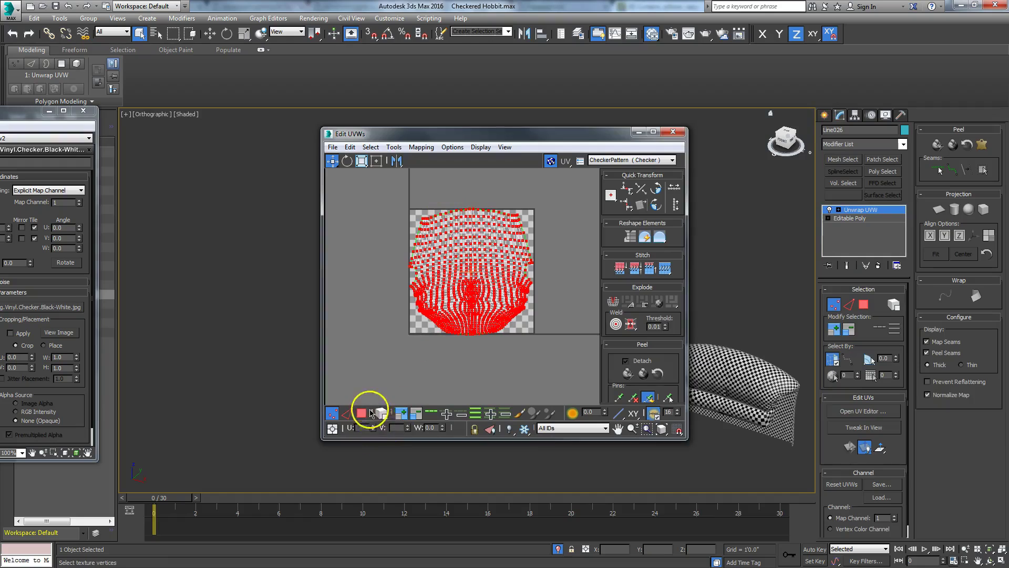
pyautogui.click(363, 414)
pyautogui.moveTo(547, 371); pyautogui.dragTo(546, 371)
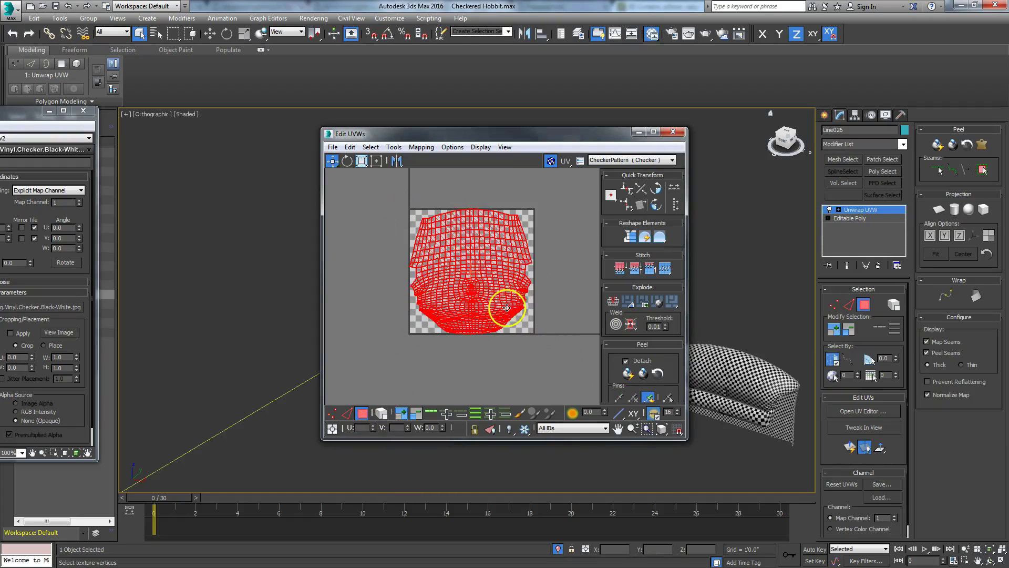
pyautogui.click(393, 147)
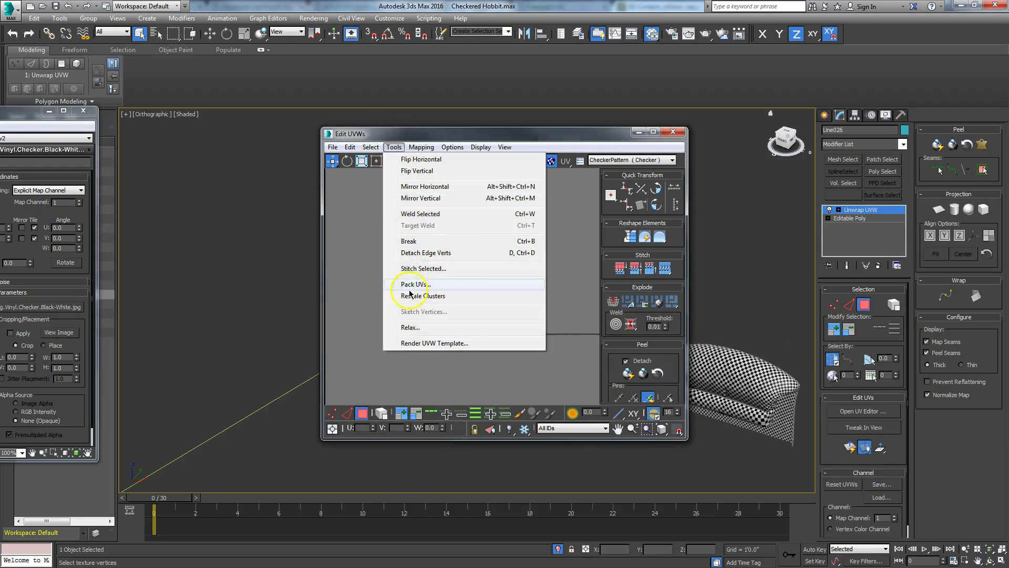
pyautogui.click(409, 327)
pyautogui.moveTo(427, 178); pyautogui.dragTo(590, 104)
pyautogui.click(597, 107)
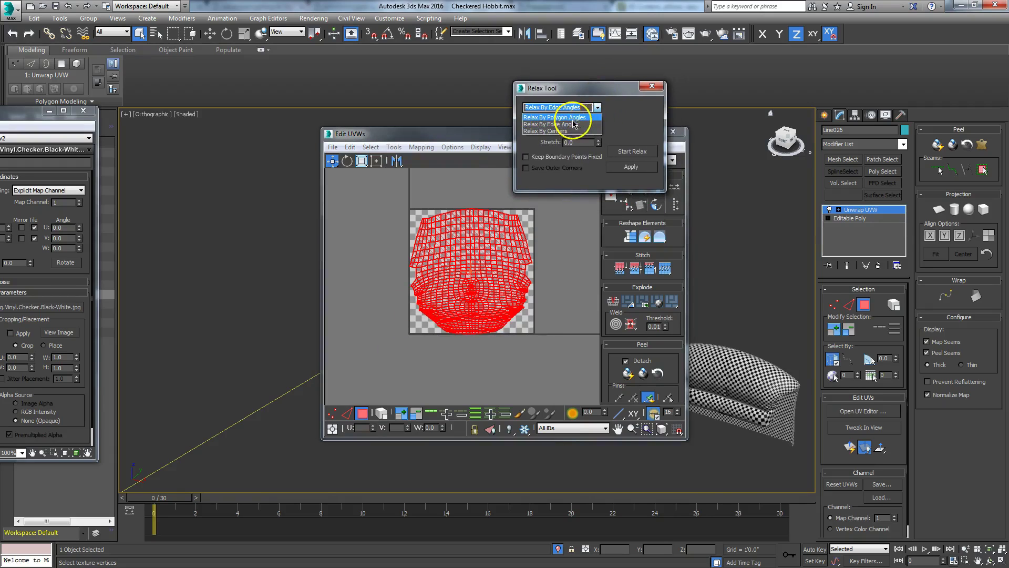
pyautogui.click(577, 118)
pyautogui.click(630, 152)
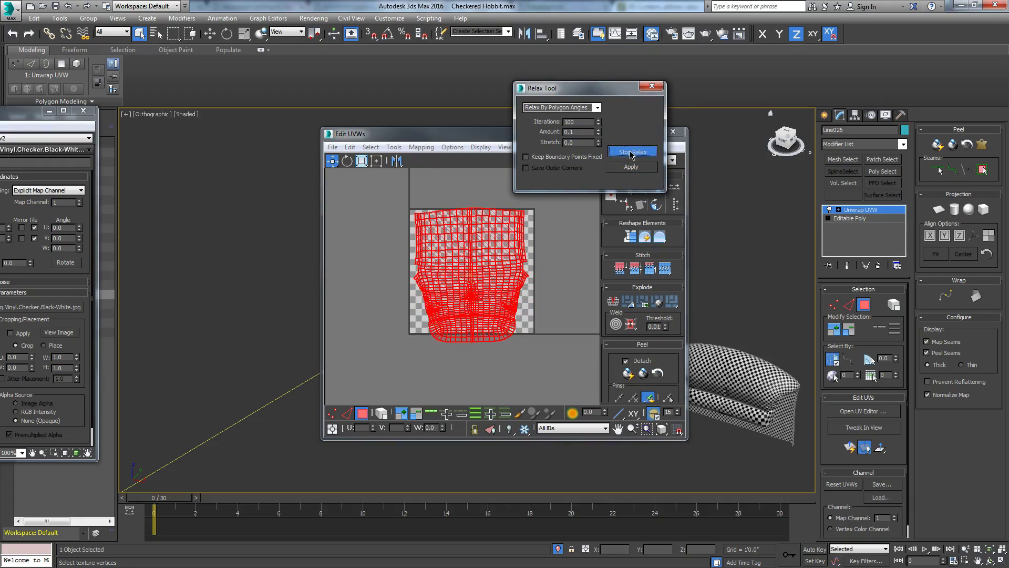
pyautogui.click(632, 151)
pyautogui.click(651, 86)
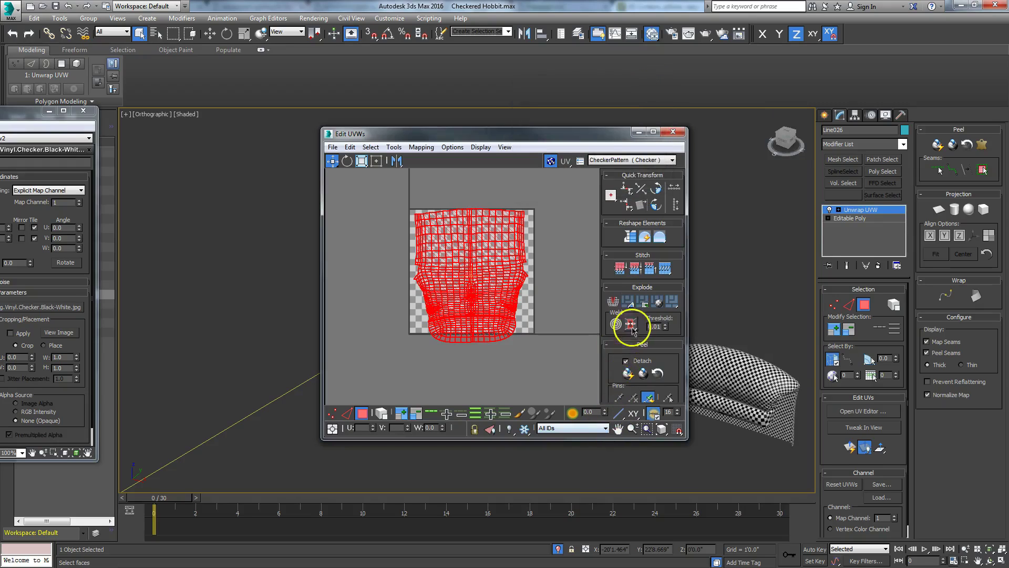
# Pack the relaxed copy's UVs and close the UV editor.
pyautogui.moveTo(608, 364); pyautogui.dragTo(604, 272)
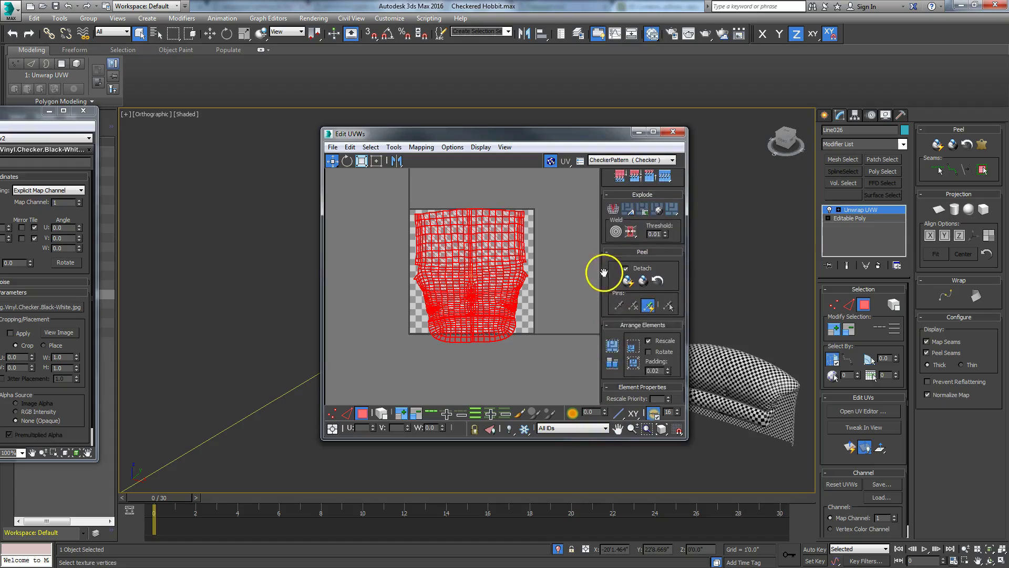
pyautogui.click(611, 346)
pyautogui.moveTo(555, 138); pyautogui.dragTo(202, 110)
pyautogui.click(319, 103)
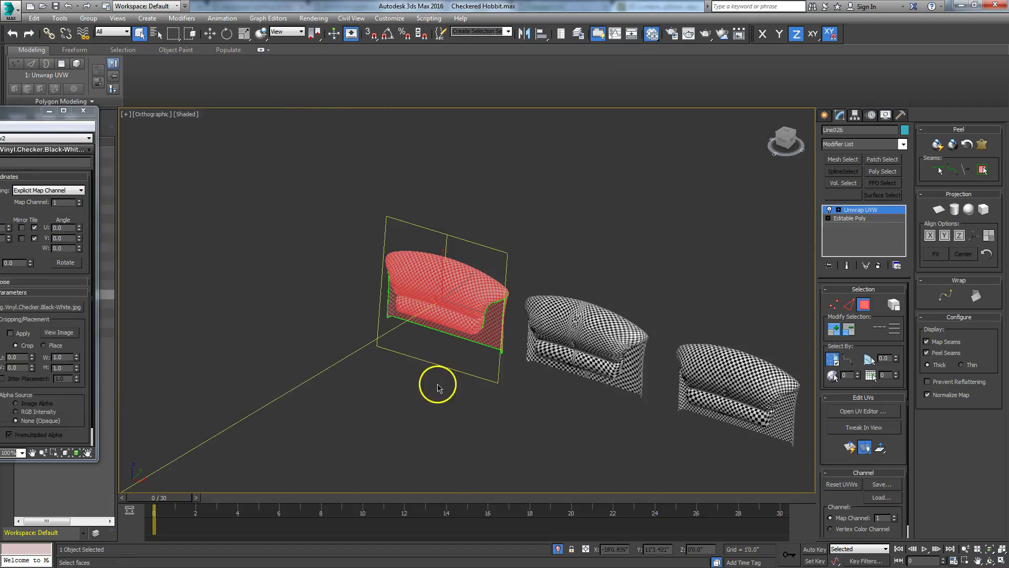
# Deselect the faces of the relaxed copy and examine its checker pattern up close beside the original.
pyautogui.keyDown('alt'); pyautogui.moveTo(441, 391); pyautogui.dragTo(494, 372, button='middle'); pyautogui.keyUp('alt')
pyautogui.scroll(5, 494, 372)
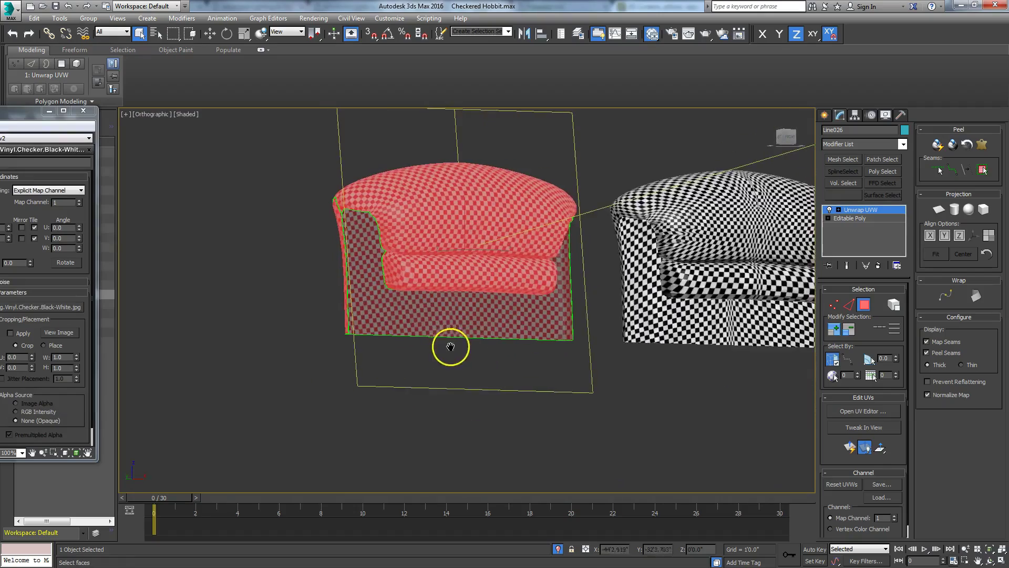
pyautogui.click(397, 435)
pyautogui.keyDown('alt'); pyautogui.moveTo(397, 436); pyautogui.dragTo(459, 358, button='middle'); pyautogui.keyUp('alt')
pyautogui.moveTo(433, 185); pyautogui.dragTo(405, 289, button='middle')
pyautogui.scroll(-3, 388, 309)
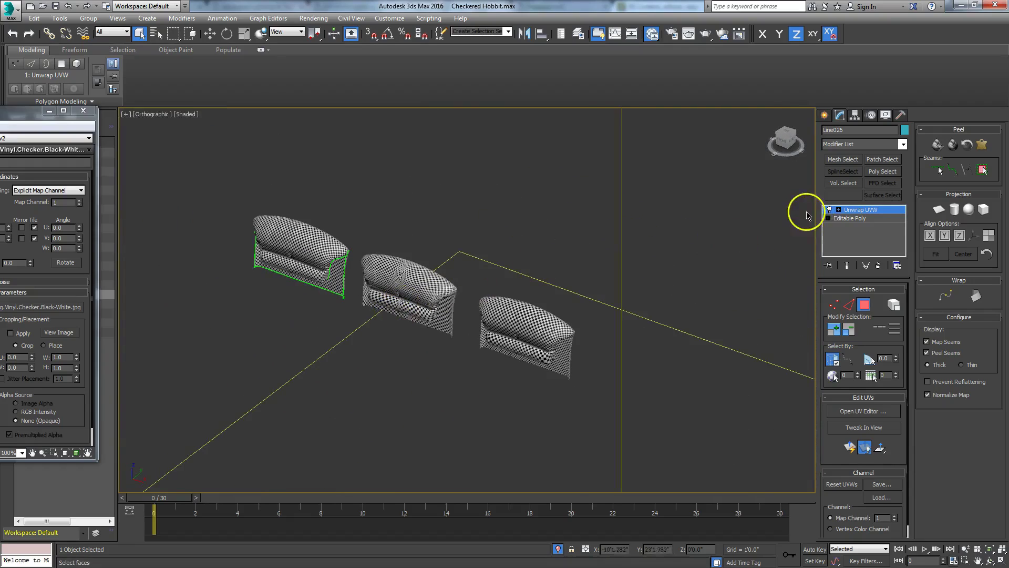
# Leave UV editing, select the middle sofa back and compare the checker patterns of all three versions.
pyautogui.click(825, 114)
pyautogui.click(434, 294)
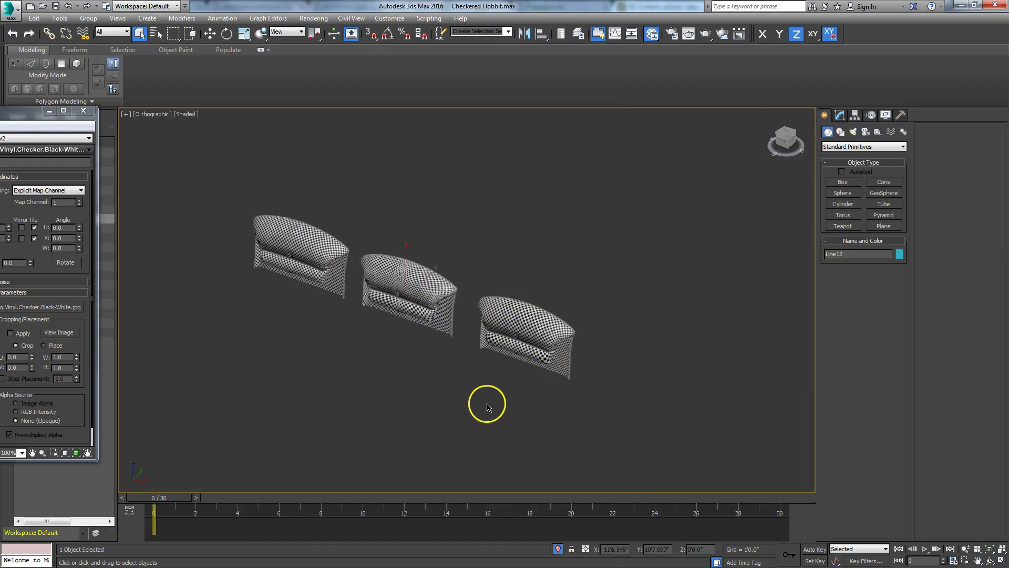
pyautogui.keyDown('alt'); pyautogui.moveTo(477, 412); pyautogui.dragTo(424, 376, button='middle'); pyautogui.keyUp('alt')
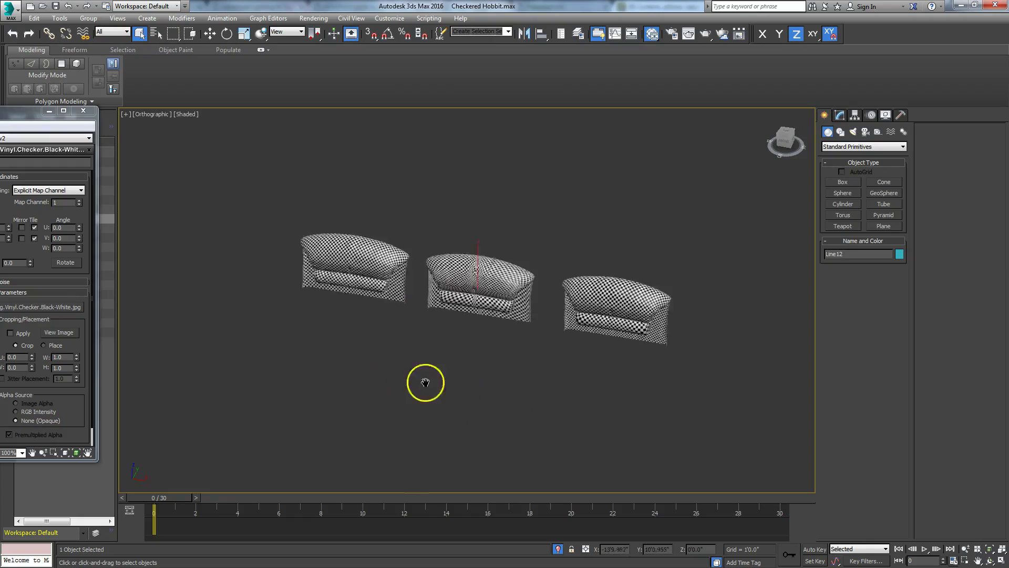
pyautogui.scroll(3, 473, 390)
pyautogui.keyDown('alt'); pyautogui.moveTo(579, 373); pyautogui.dragTo(495, 406, button='middle'); pyautogui.keyUp('alt')
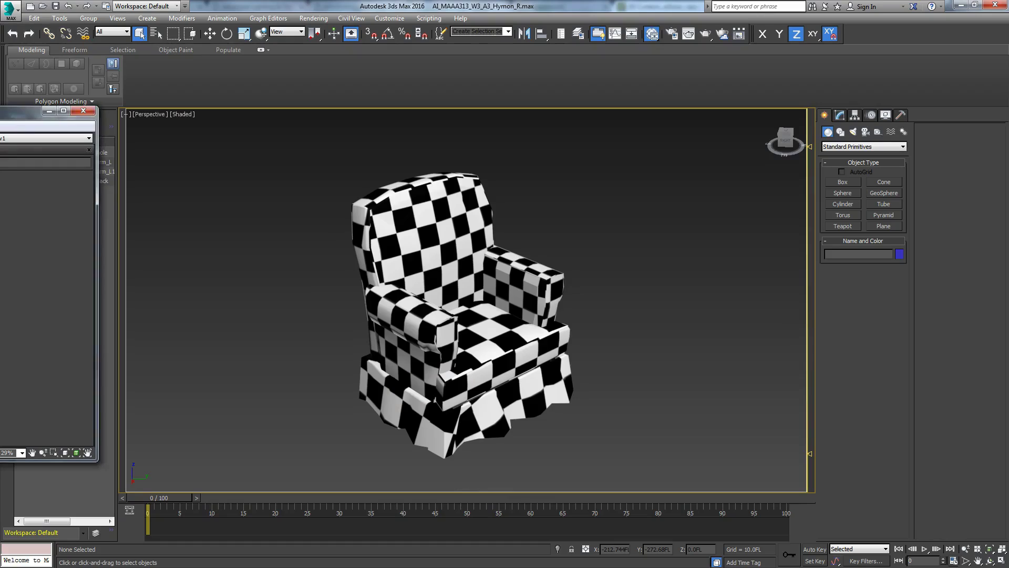
# Select the armchair's backrest in the AI_MAAA313 scene and isolate it.
pyautogui.click(527, 251)
pyautogui.press('w')
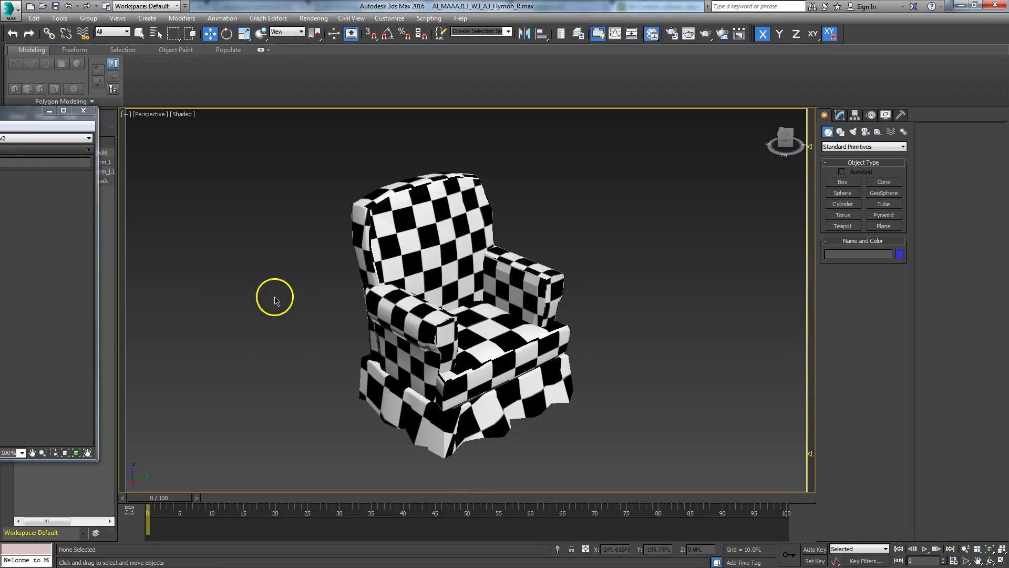
pyautogui.click(83, 110)
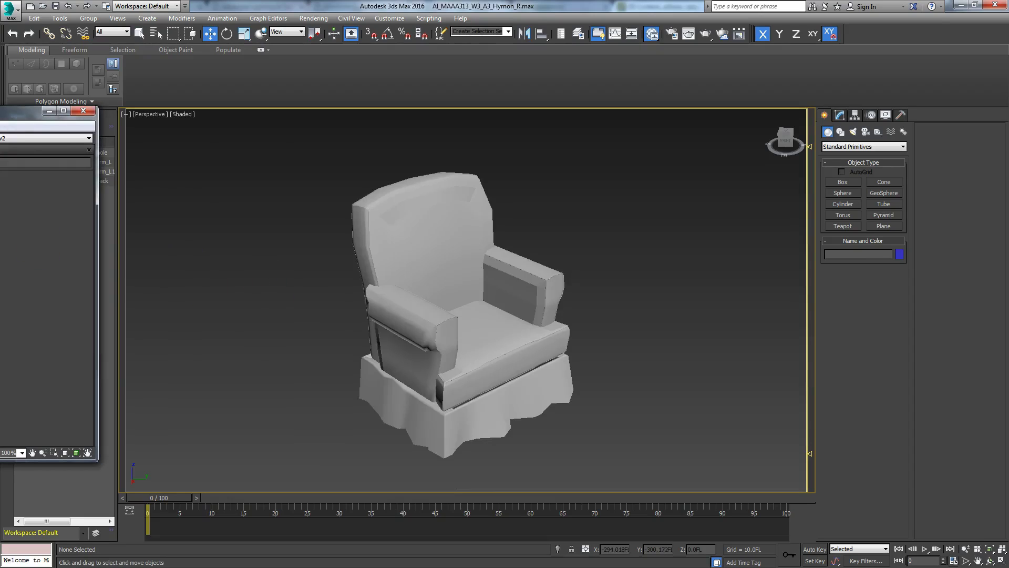
pyautogui.click(389, 250)
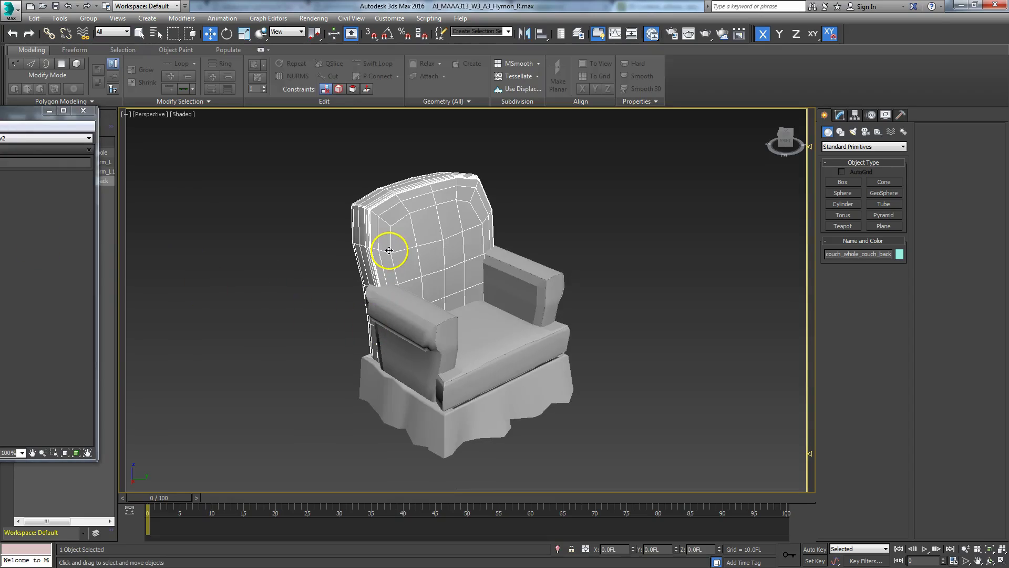
pyautogui.moveTo(392, 357)
pyautogui.keyDown('alt'); pyautogui.mouseDown(button='middle')
pyautogui.moveTo(244, 340)
pyautogui.moveTo(342, 392)
pyautogui.moveTo(396, 352)
pyautogui.moveTo(367, 363)
pyautogui.moveTo(237, 348)
pyautogui.moveTo(408, 354)
pyautogui.moveTo(384, 362)
pyautogui.mouseUp(button='middle'); pyautogui.keyUp('alt')
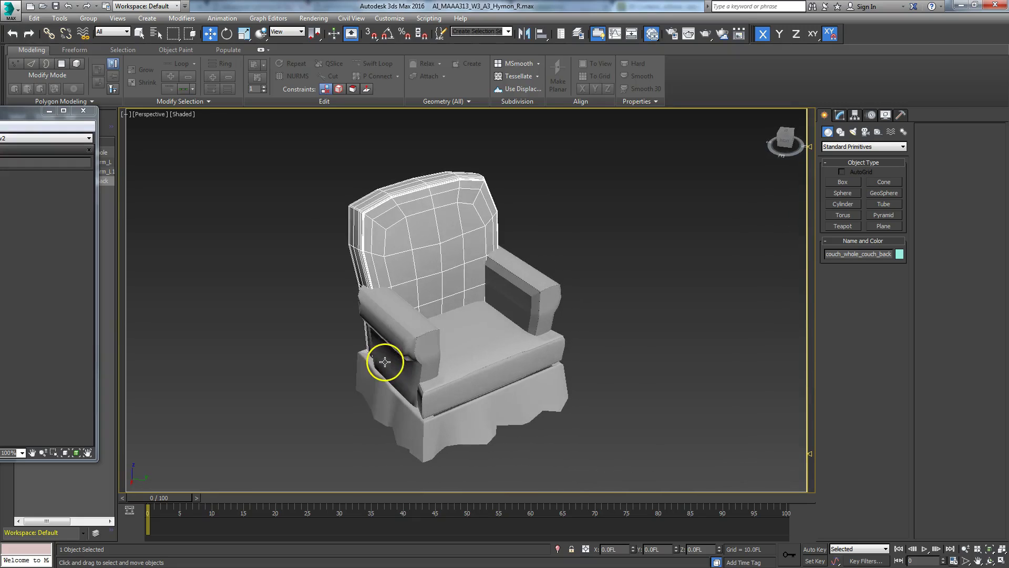
pyautogui.rightClick(466, 314)
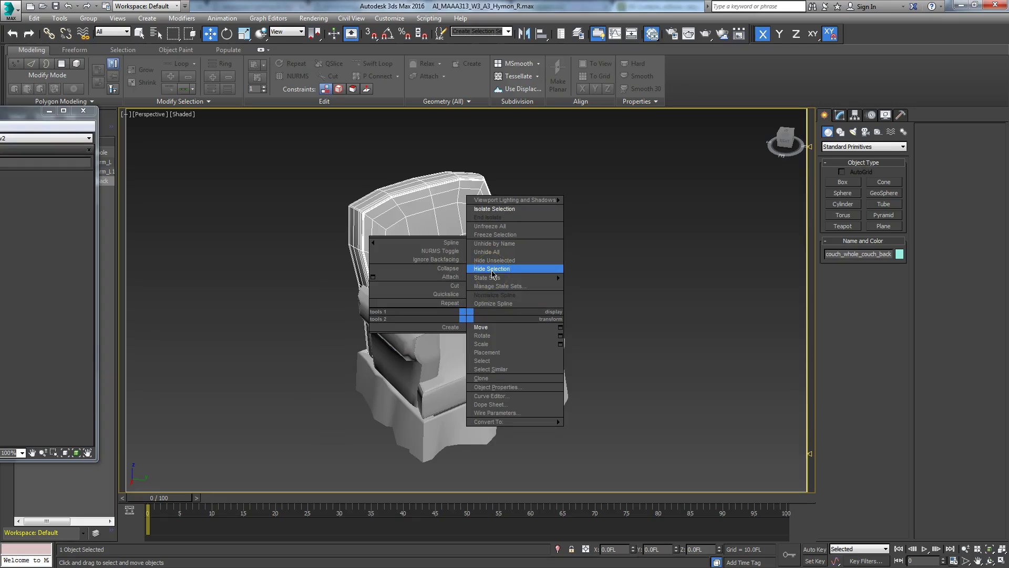
pyautogui.click(495, 209)
# Apply an Unwrap UVW modifier to the isolated backrest.
pyautogui.click(839, 115)
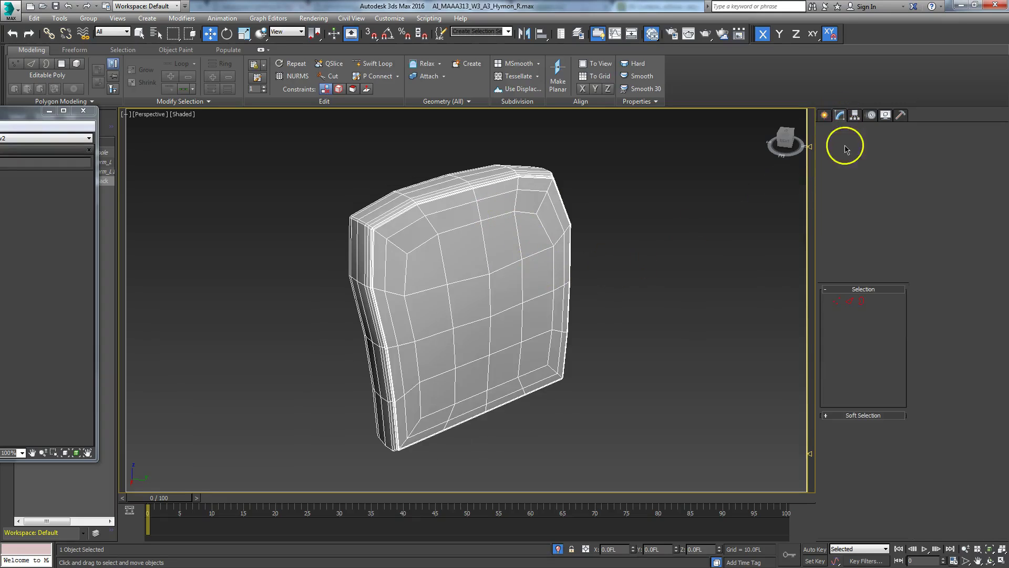
pyautogui.click(903, 144)
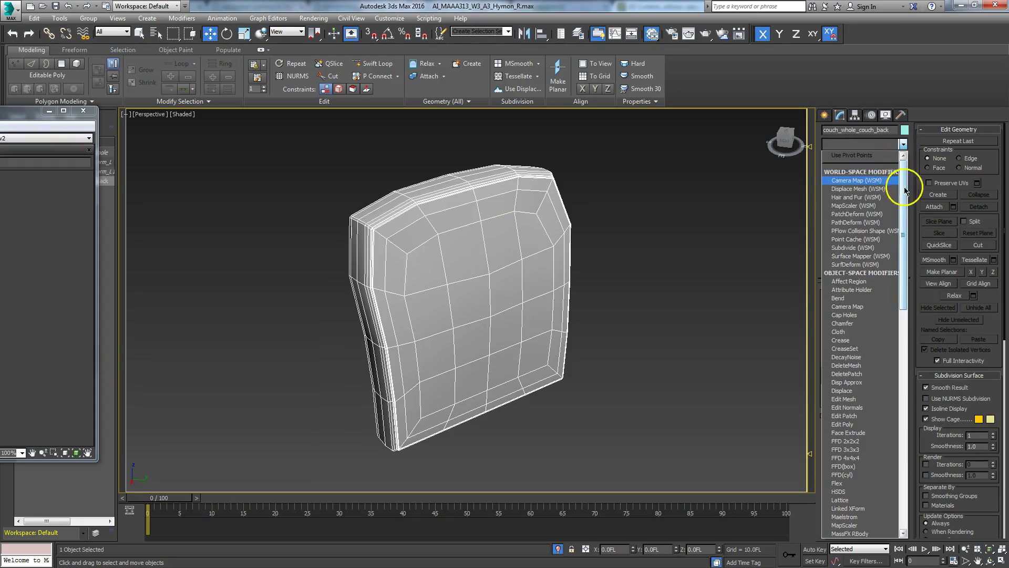
pyautogui.moveTo(904, 181); pyautogui.dragTo(870, 402)
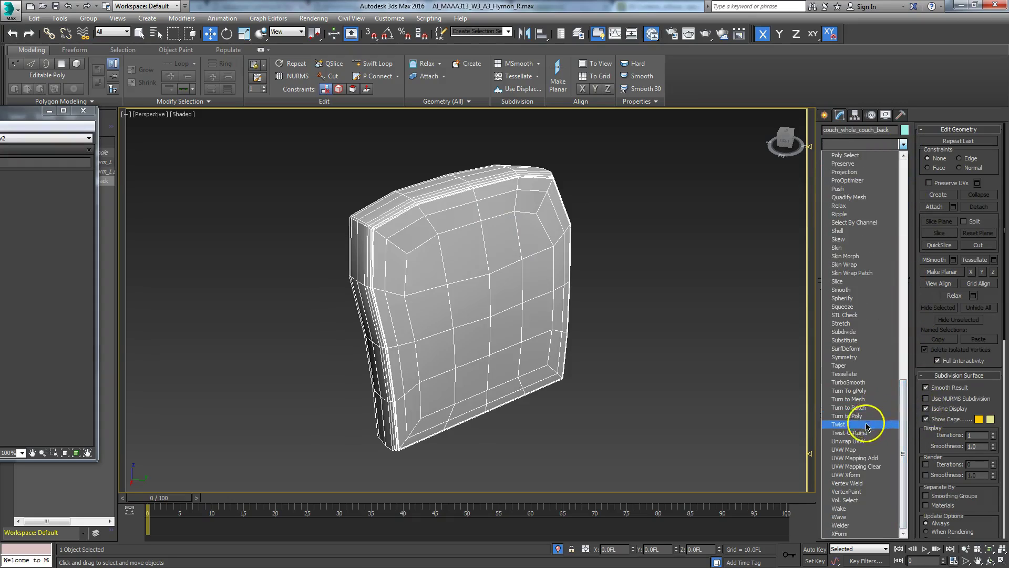
pyautogui.click(857, 441)
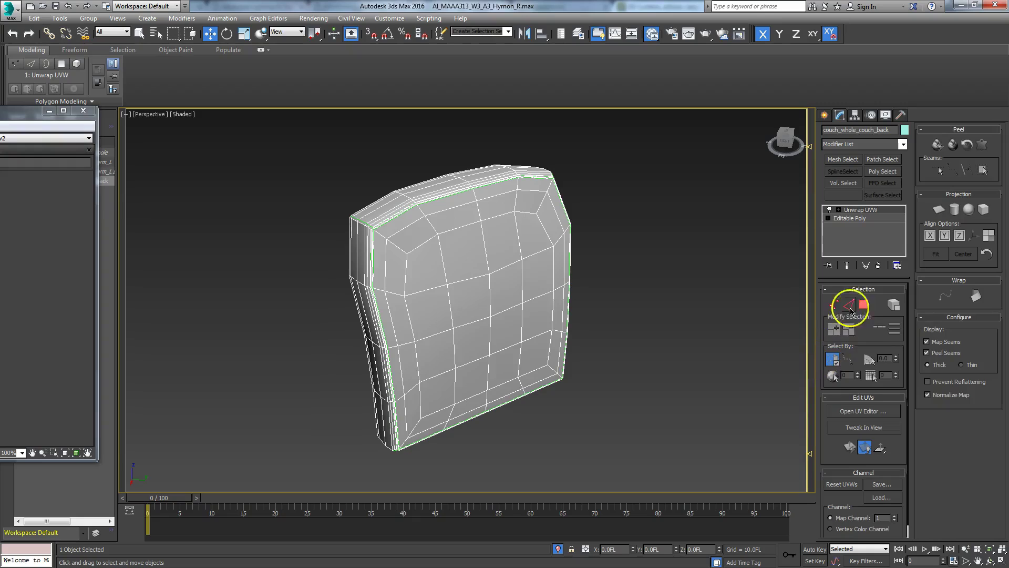
# Open the backrest's UV editor, hide the checker background, examine the scattered UV pieces and close the editor.
pyautogui.click(862, 409)
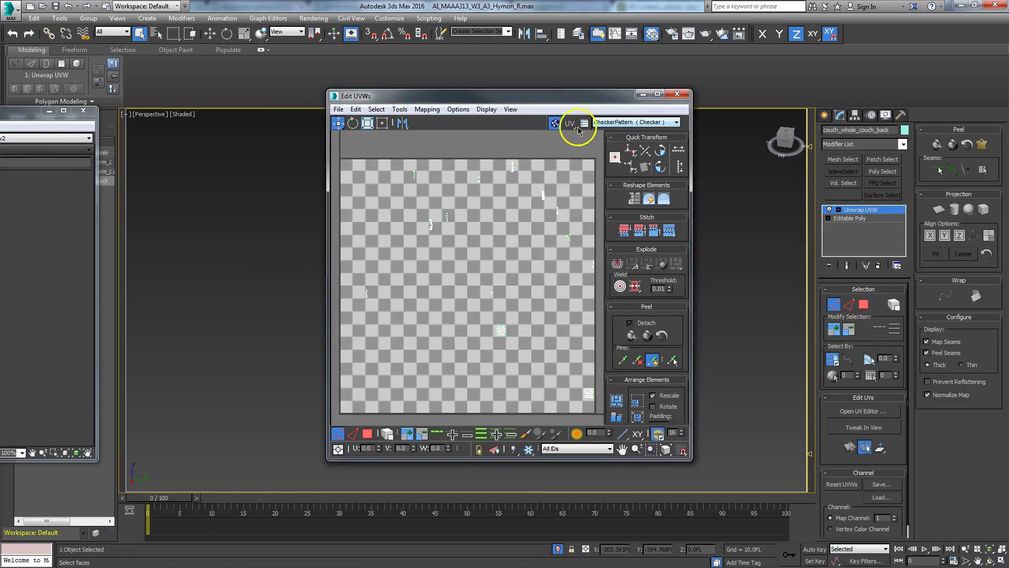
pyautogui.click(555, 124)
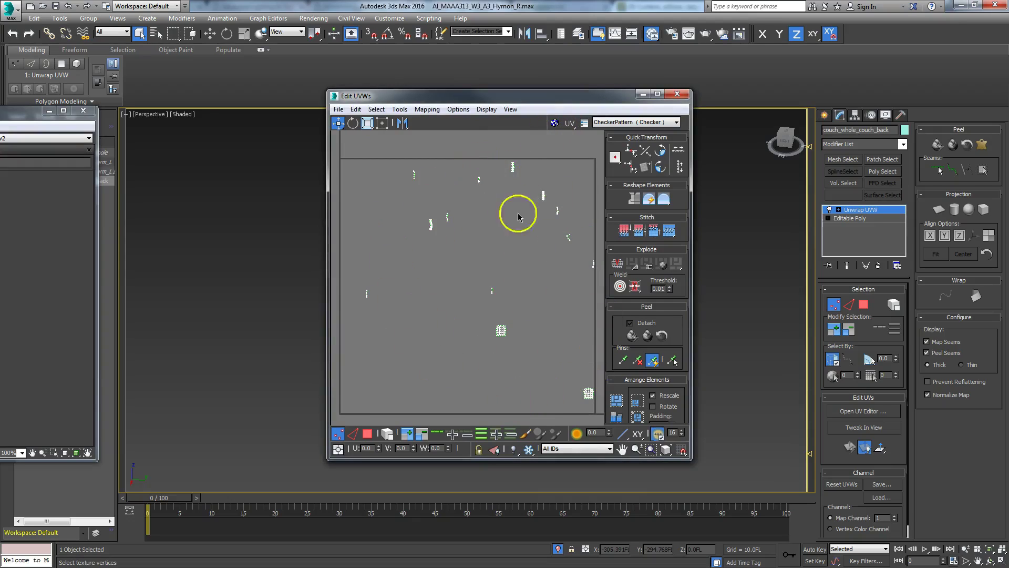
pyautogui.scroll(4, 523, 357)
pyautogui.scroll(2, 469, 255)
pyautogui.scroll(-8, 478, 270)
pyautogui.moveTo(496, 266); pyautogui.dragTo(506, 301, button='middle')
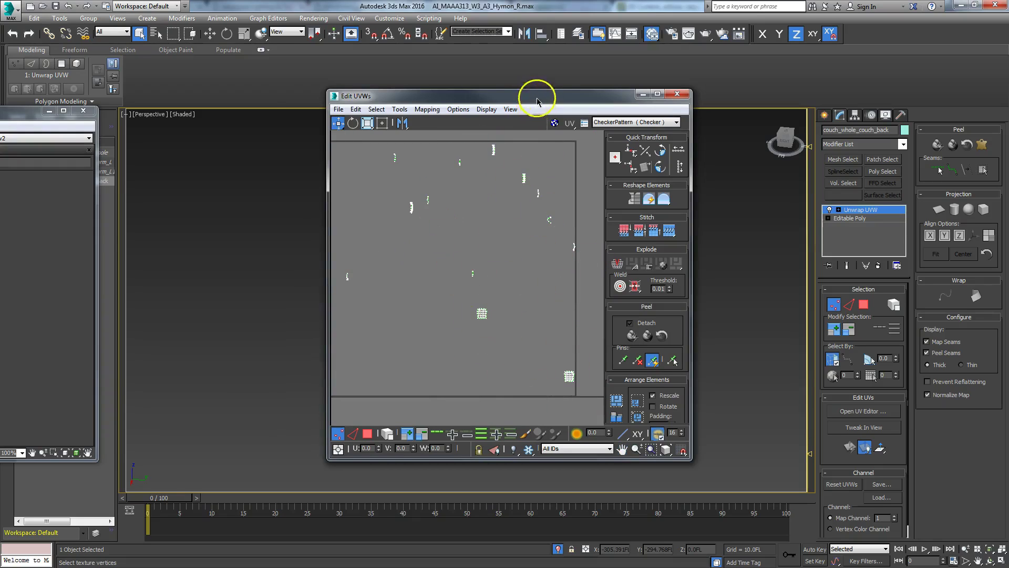
pyautogui.moveTo(537, 100); pyautogui.dragTo(144, 103)
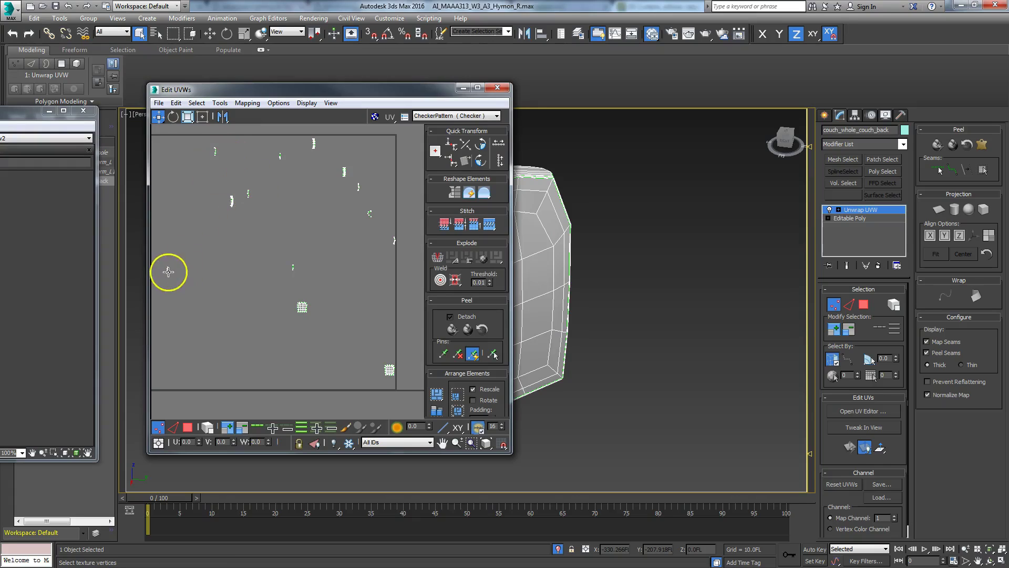
pyautogui.click(496, 88)
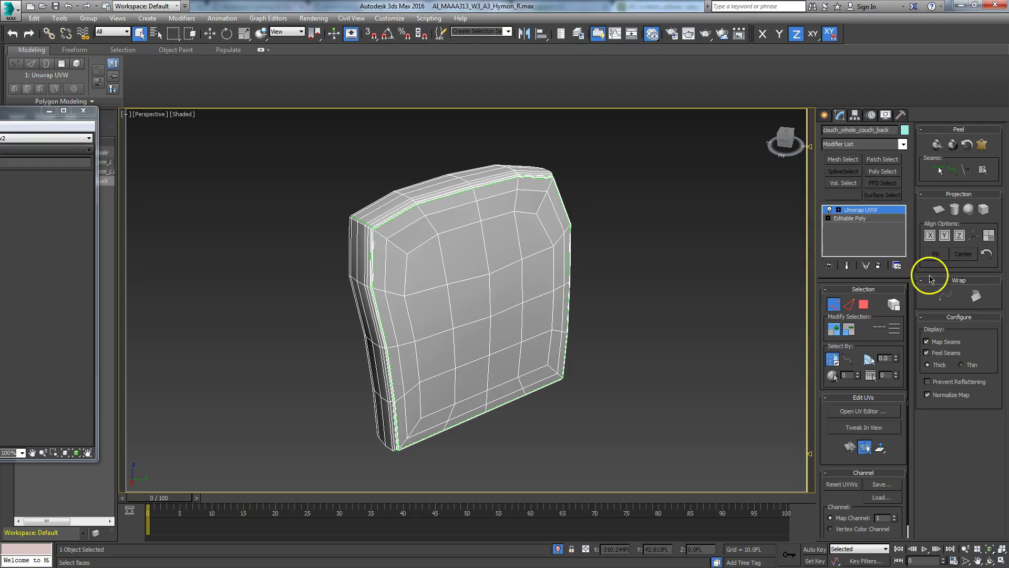
# Exit vertex selection and remove the Unwrap UVW modifier from the backrest.
pyautogui.keyDown('alt'); pyautogui.moveTo(491, 324); pyautogui.dragTo(387, 342, button='middle'); pyautogui.keyUp('alt')
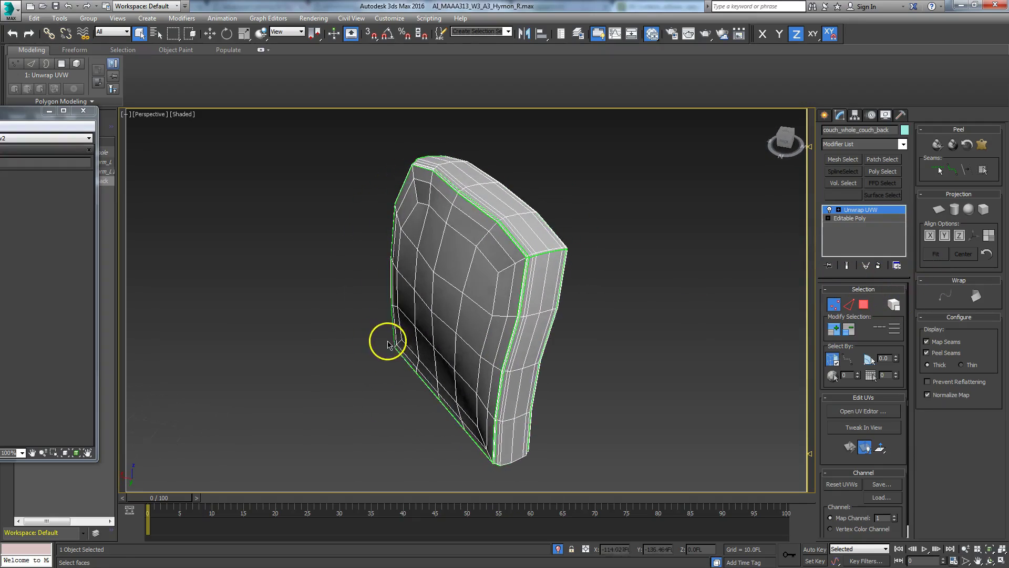
pyautogui.click(833, 305)
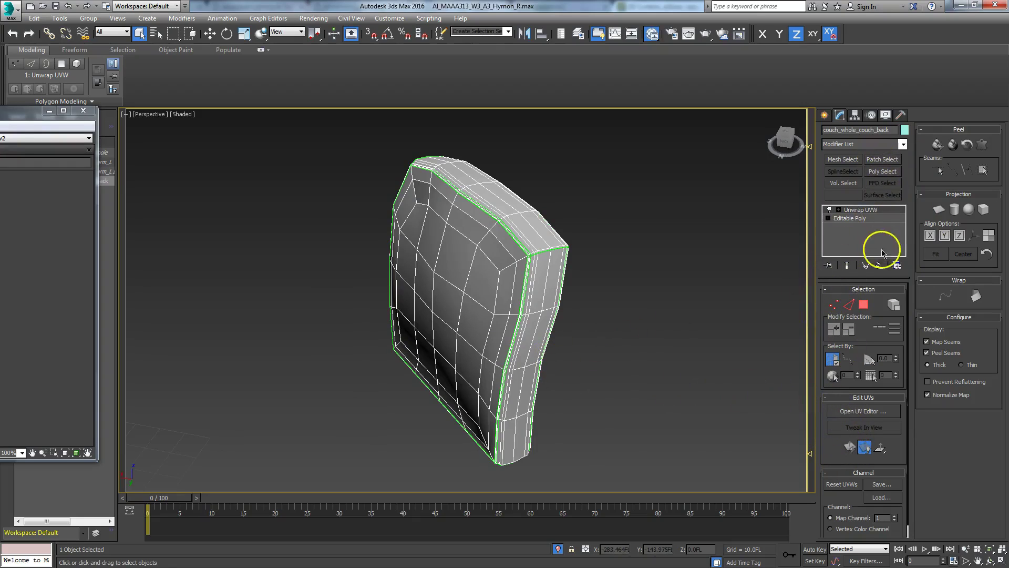
pyautogui.click(878, 265)
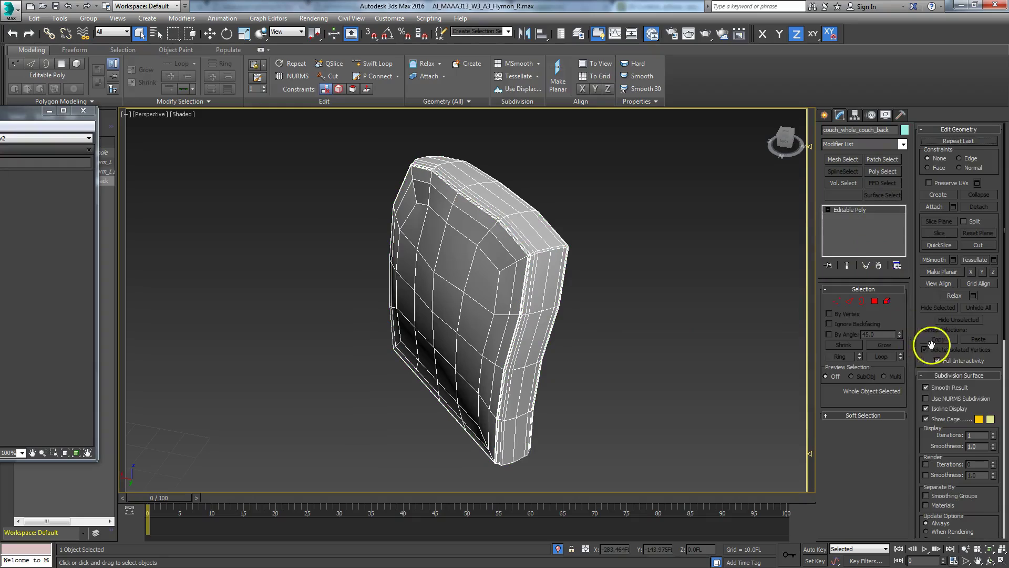
# Turn on NURMS subdivision for the backrest with 3 display iterations and hide the edges of the selected object.
pyautogui.click(927, 400)
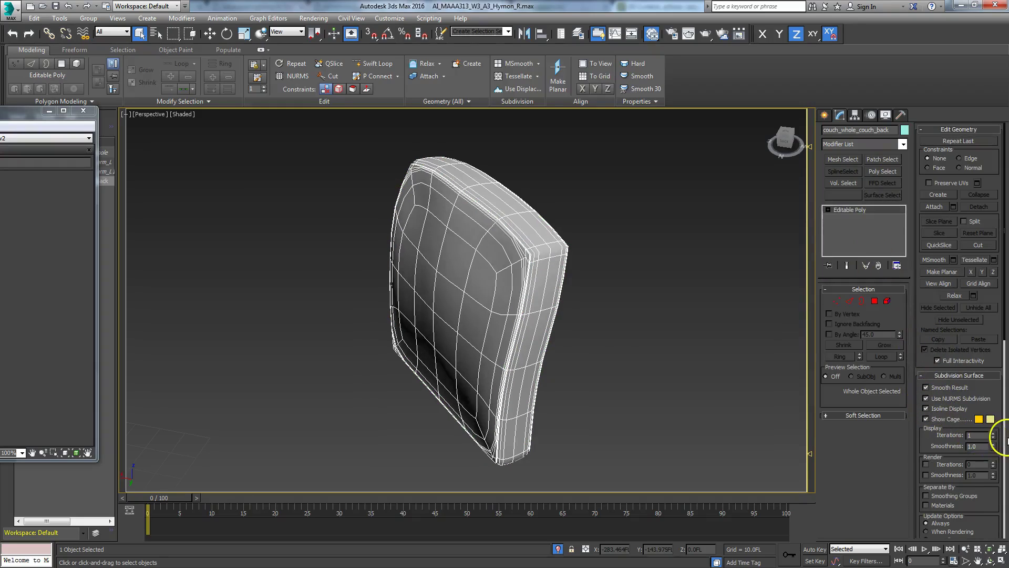
pyautogui.click(994, 434)
pyautogui.click(994, 434)
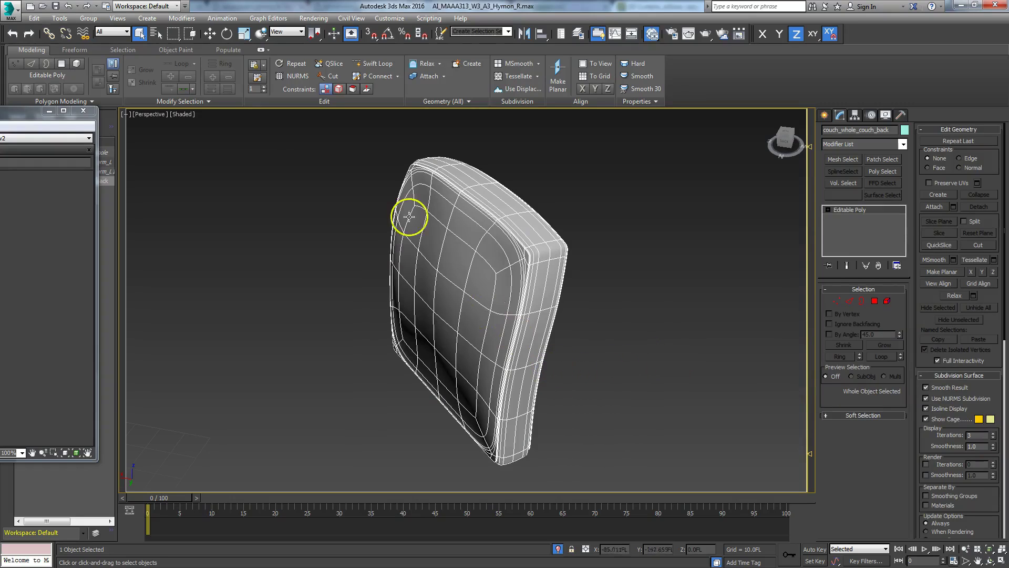
pyautogui.click(179, 115)
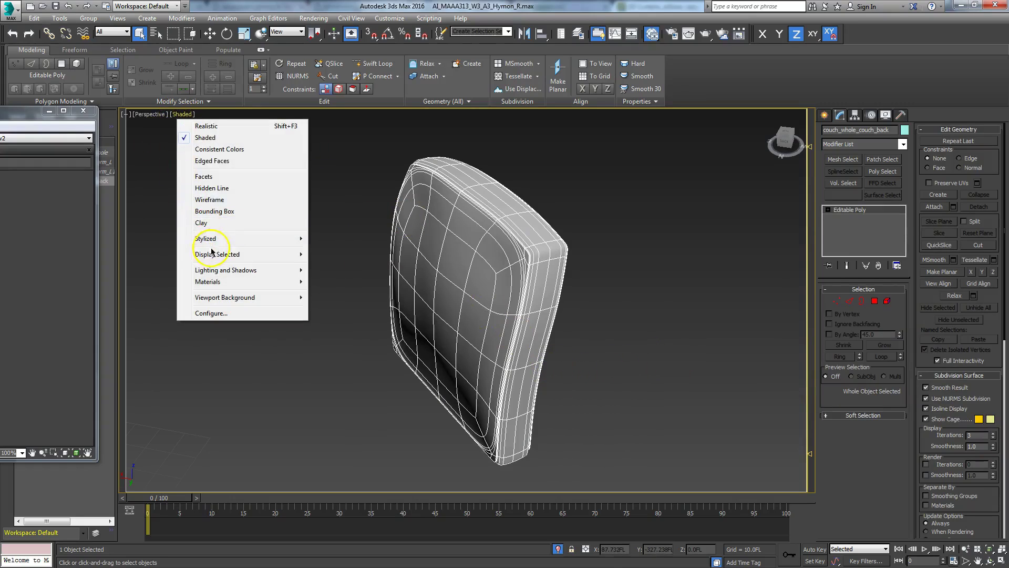
pyautogui.click(336, 255)
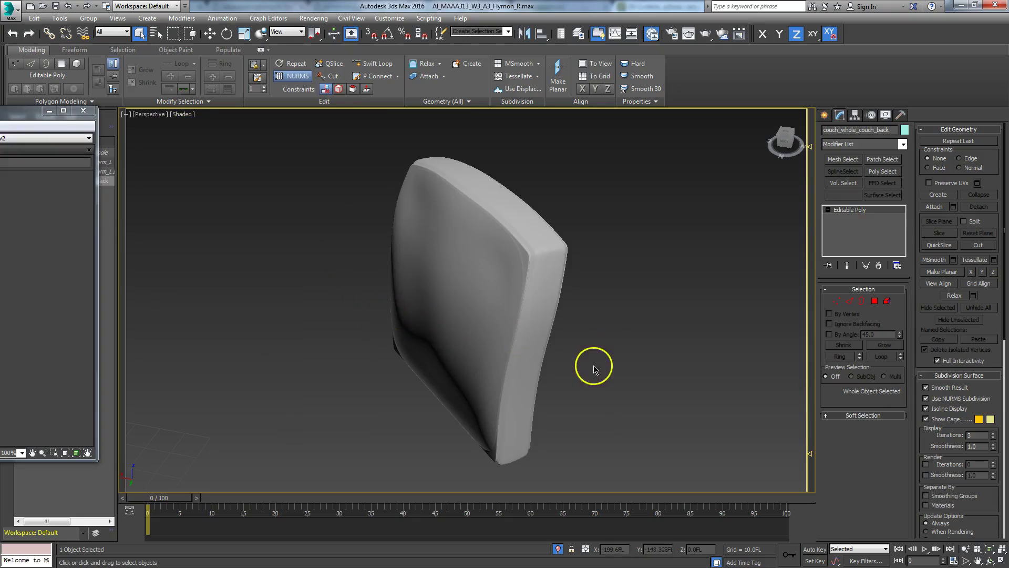
# Check the smoothed backrest from several angles, turn off its NURMS subdivision and display edged faces.
pyautogui.keyDown('alt'); pyautogui.moveTo(594, 378); pyautogui.dragTo(471, 268, button='middle'); pyautogui.keyUp('alt')
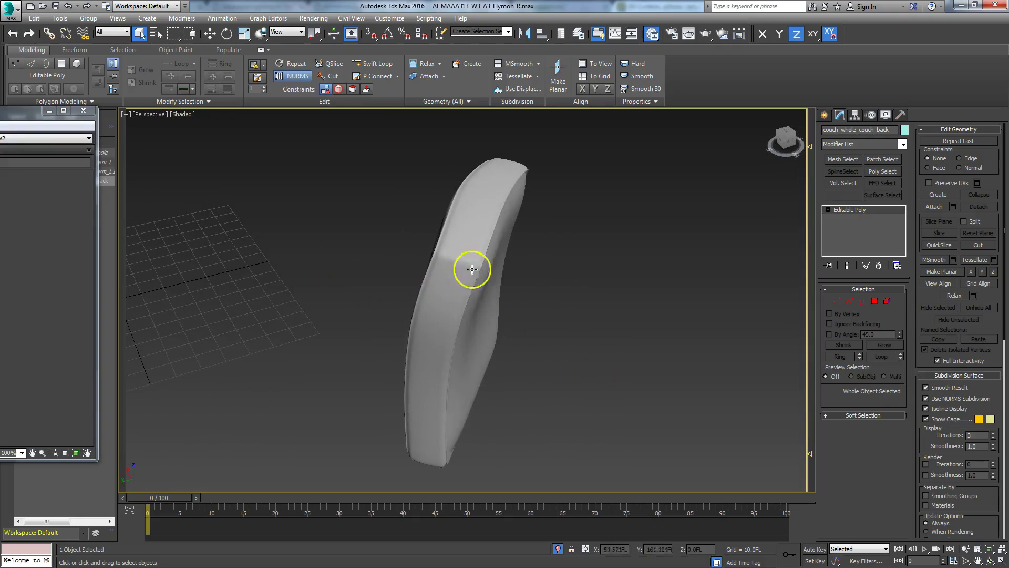
pyautogui.keyDown('alt'); pyautogui.moveTo(460, 468); pyautogui.dragTo(418, 435, button='middle'); pyautogui.keyUp('alt')
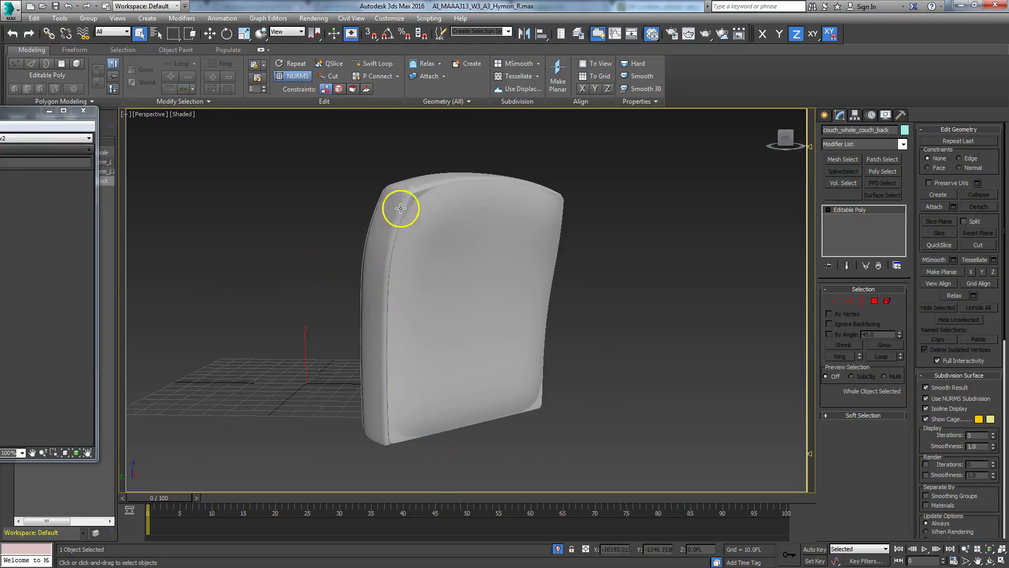
pyautogui.keyDown('alt'); pyautogui.moveTo(388, 337); pyautogui.dragTo(465, 362, button='middle'); pyautogui.keyUp('alt')
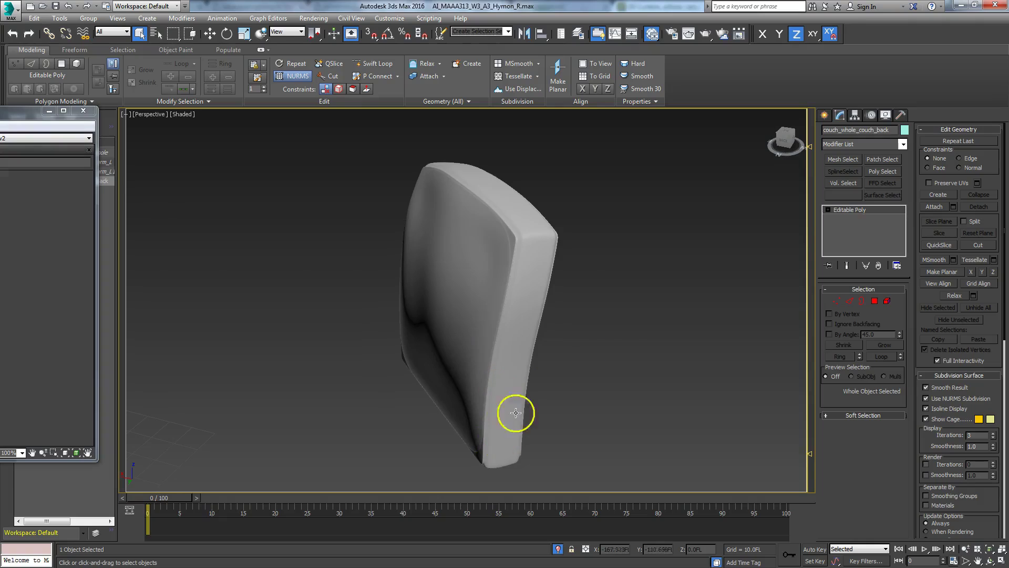
pyautogui.click(927, 400)
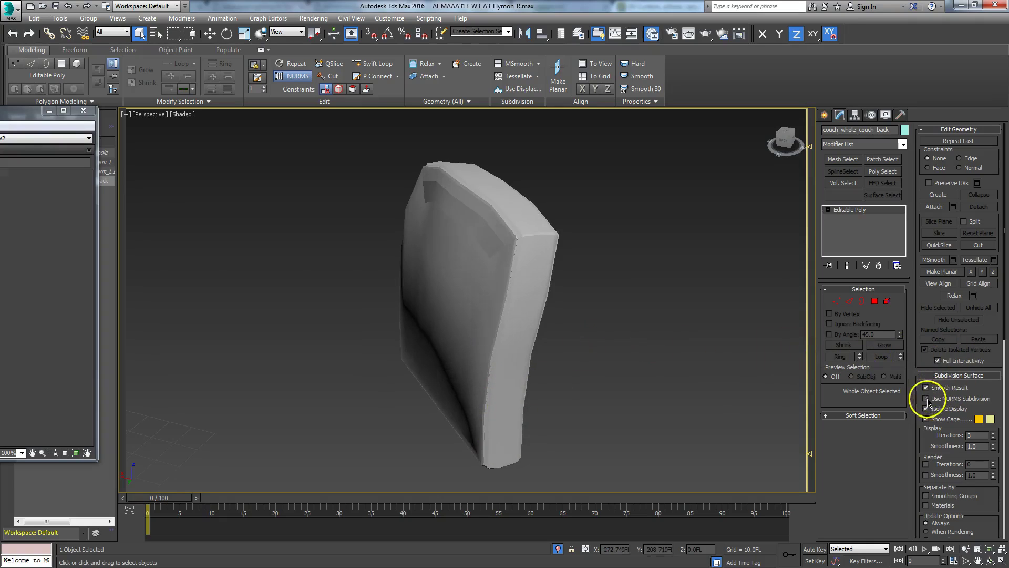
pyautogui.keyDown('alt'); pyautogui.moveTo(432, 383); pyautogui.dragTo(541, 390, button='middle'); pyautogui.keyUp('alt')
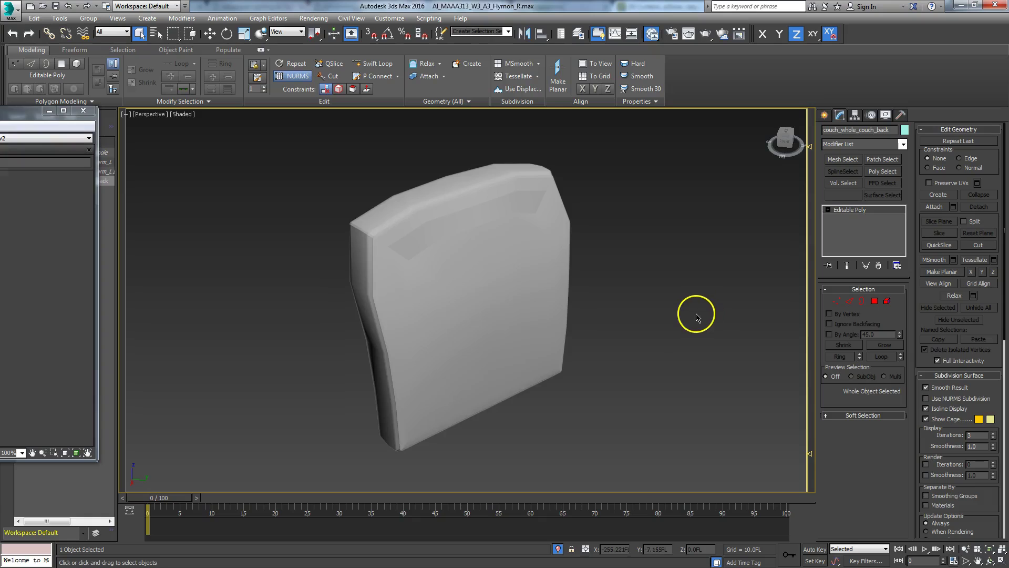
pyautogui.press('F4')
pyautogui.keyDown('alt'); pyautogui.moveTo(509, 332); pyautogui.dragTo(426, 363, button='middle'); pyautogui.keyUp('alt')
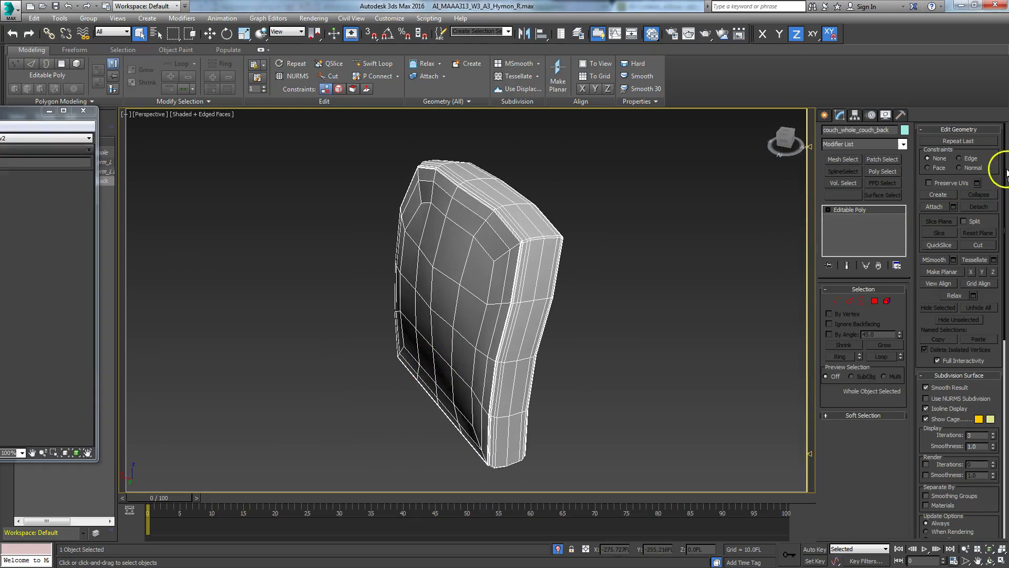
# Apply a new Unwrap UVW modifier to the unsmoothed backrest.
pyautogui.click(904, 144)
pyautogui.moveTo(903, 162); pyautogui.dragTo(881, 433)
pyautogui.click(868, 441)
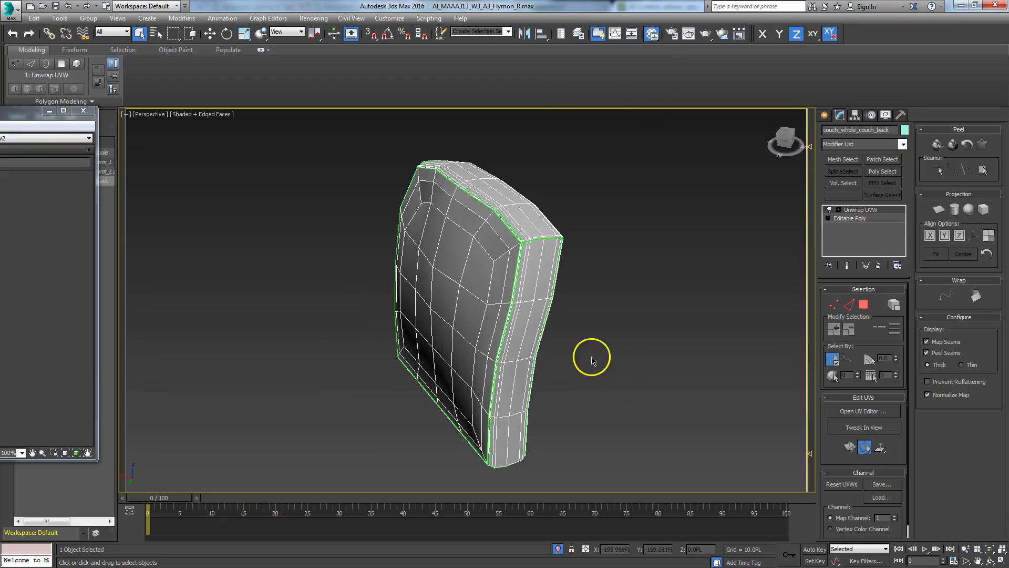
# Look over the backrest's seams up close and turn off the map seam display.
pyautogui.keyDown('alt'); pyautogui.moveTo(583, 365); pyautogui.dragTo(577, 310, button='middle'); pyautogui.keyUp('alt')
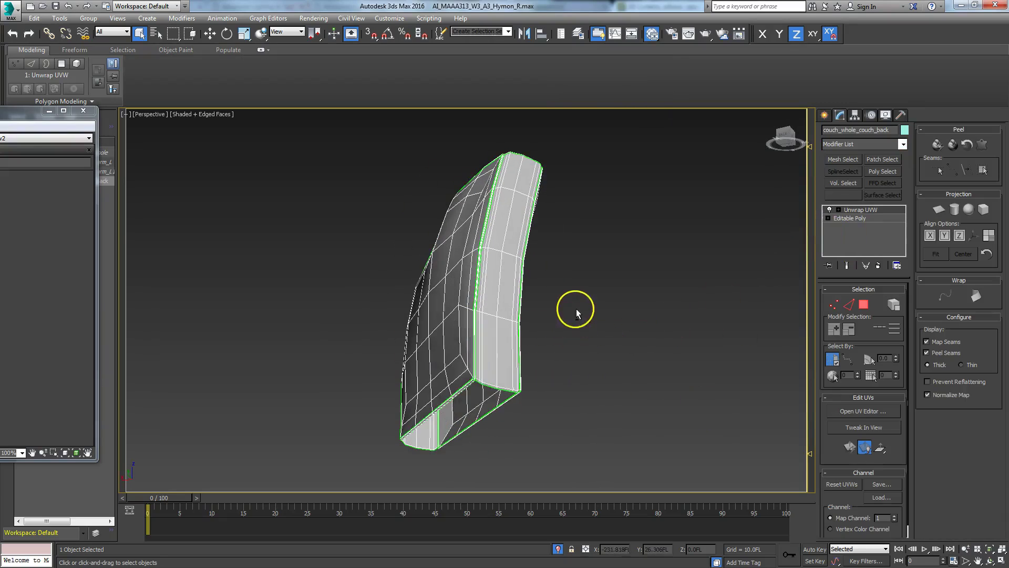
pyautogui.keyDown('alt'); pyautogui.moveTo(518, 362); pyautogui.dragTo(567, 366, button='middle'); pyautogui.keyUp('alt')
pyautogui.keyDown('alt'); pyautogui.moveTo(665, 350); pyautogui.dragTo(483, 333, button='middle'); pyautogui.keyUp('alt')
pyautogui.scroll(5, 588, 295)
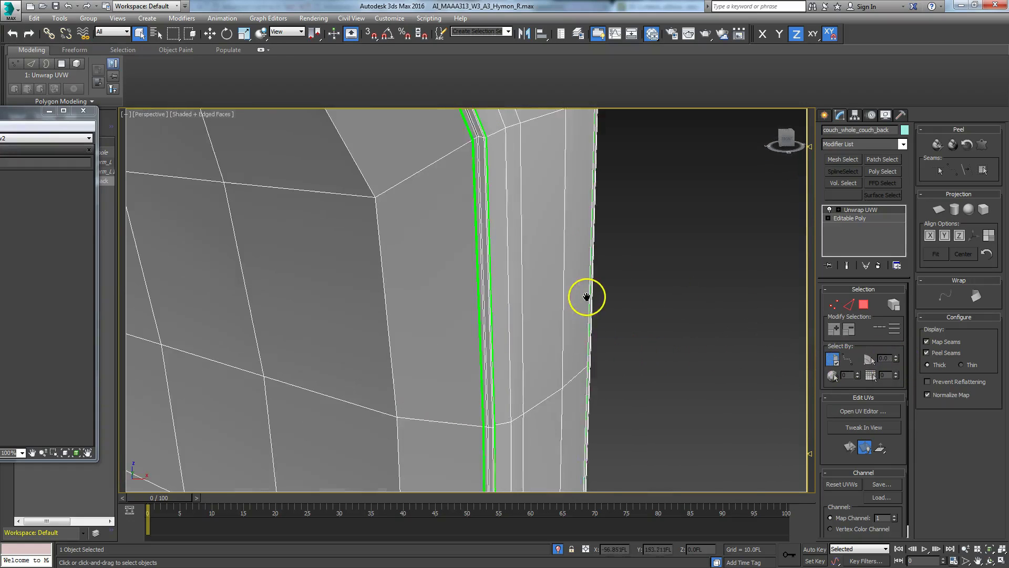
pyautogui.scroll(-5, 588, 295)
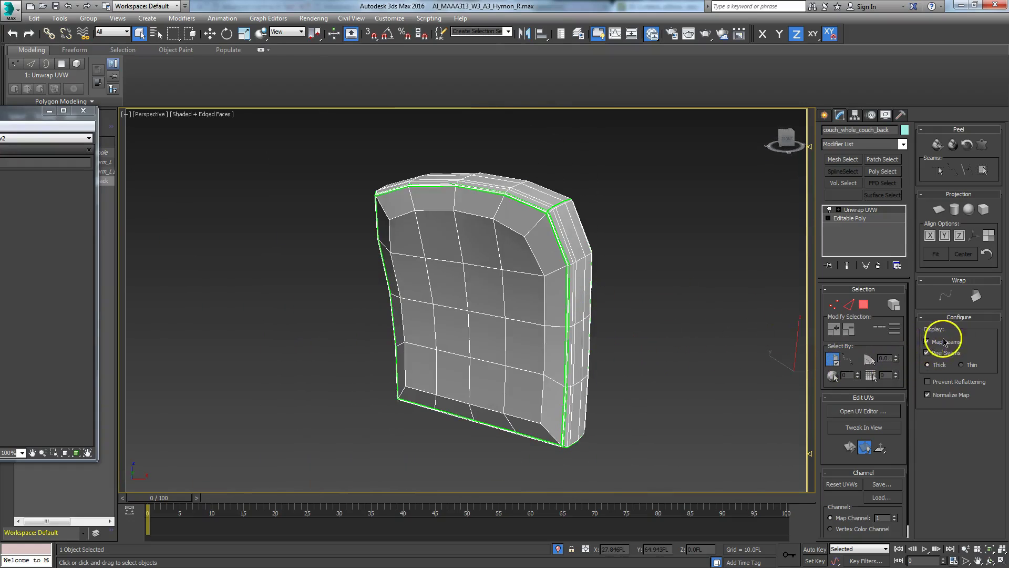
pyautogui.click(927, 341)
pyautogui.keyDown('alt'); pyautogui.moveTo(543, 340); pyautogui.dragTo(486, 354, button='middle'); pyautogui.keyUp('alt')
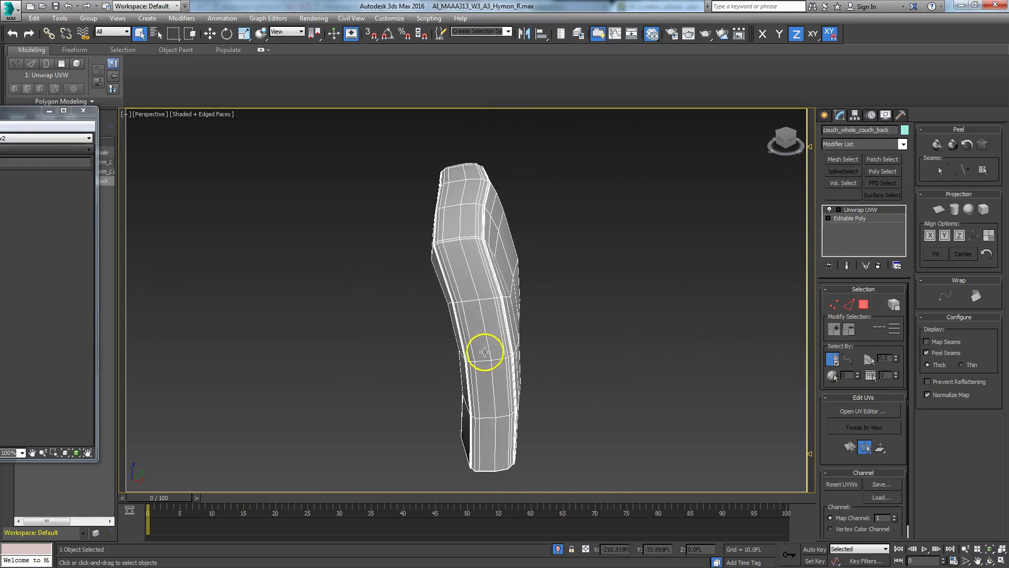
# Show the backrest in the Top view and open its pivot settings with the Move tool active.
pyautogui.rightClick(703, 284)
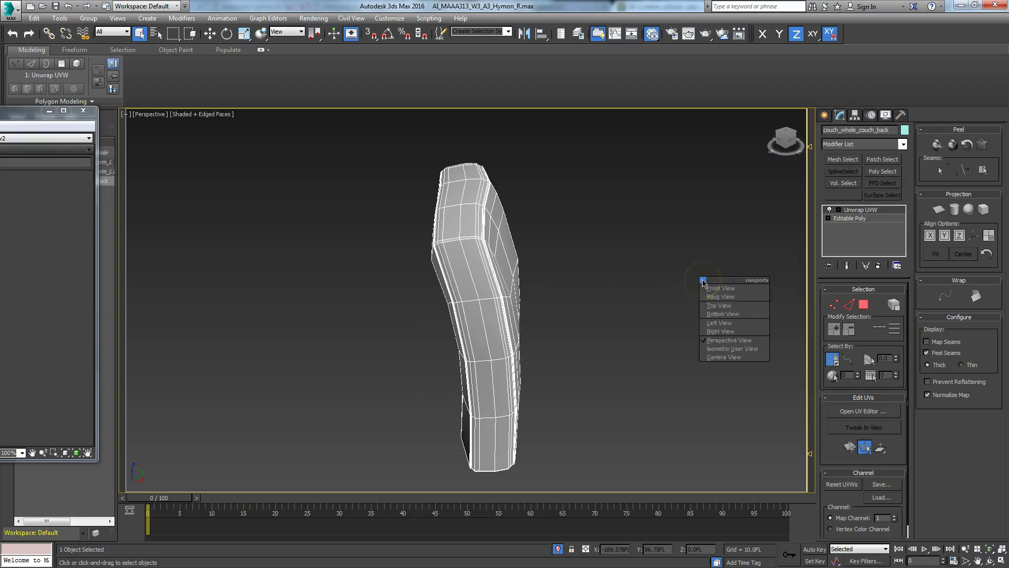
pyautogui.press('t')
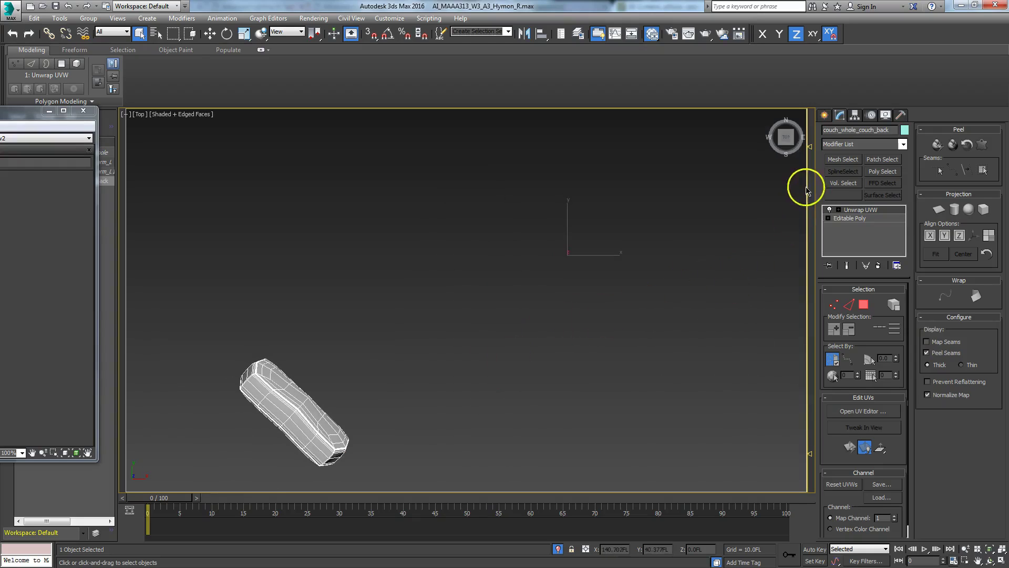
pyautogui.click(848, 217)
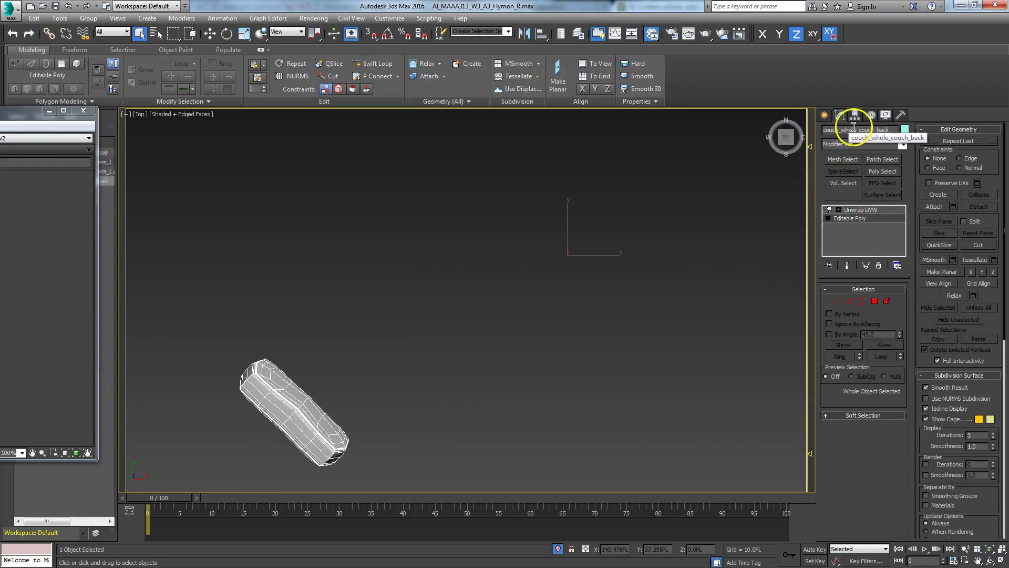
pyautogui.click(854, 114)
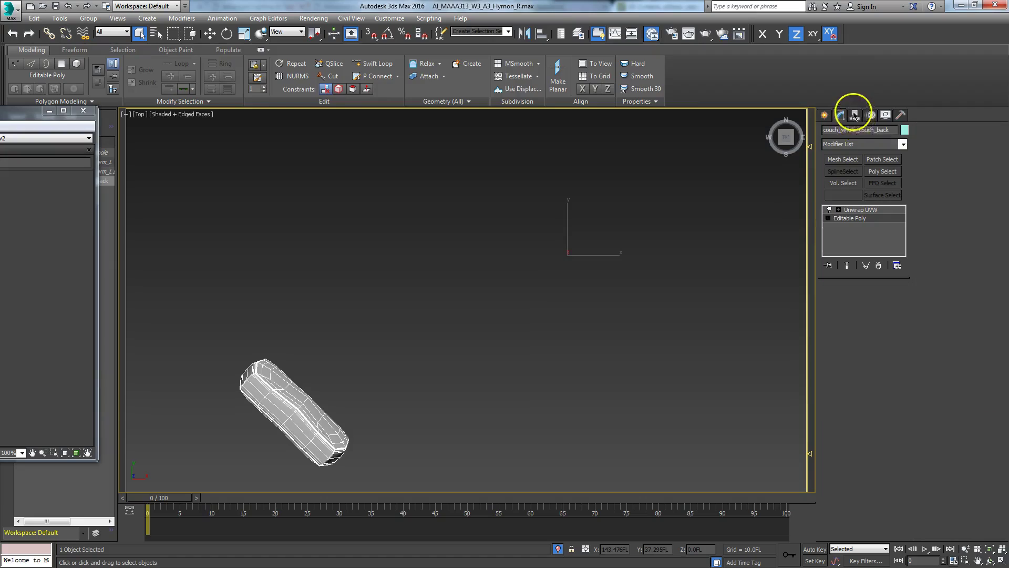
pyautogui.rightClick(597, 290)
pyautogui.click(604, 305)
pyautogui.moveTo(519, 347); pyautogui.dragTo(531, 331, button='middle')
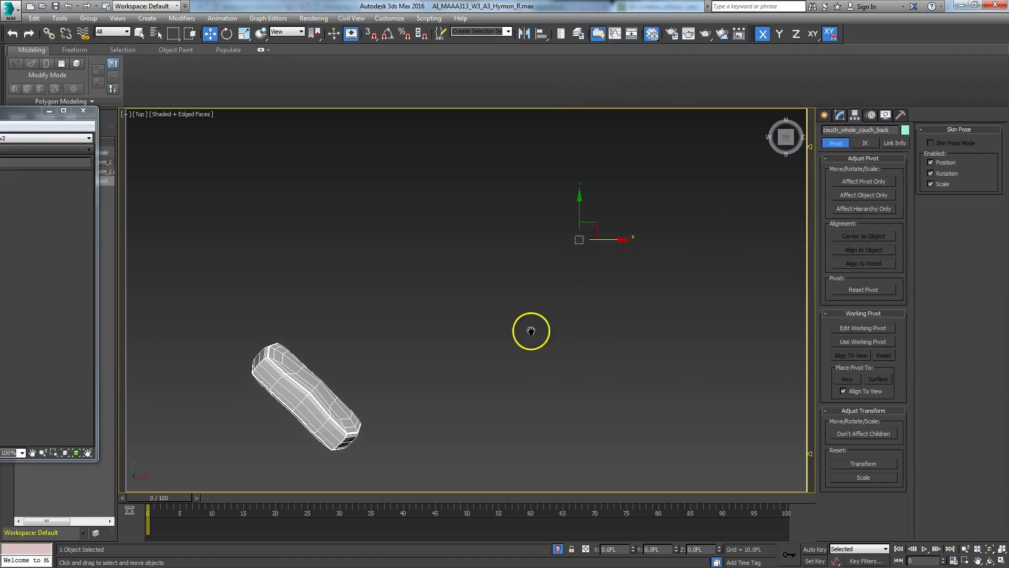
pyautogui.scroll(-2, 531, 331)
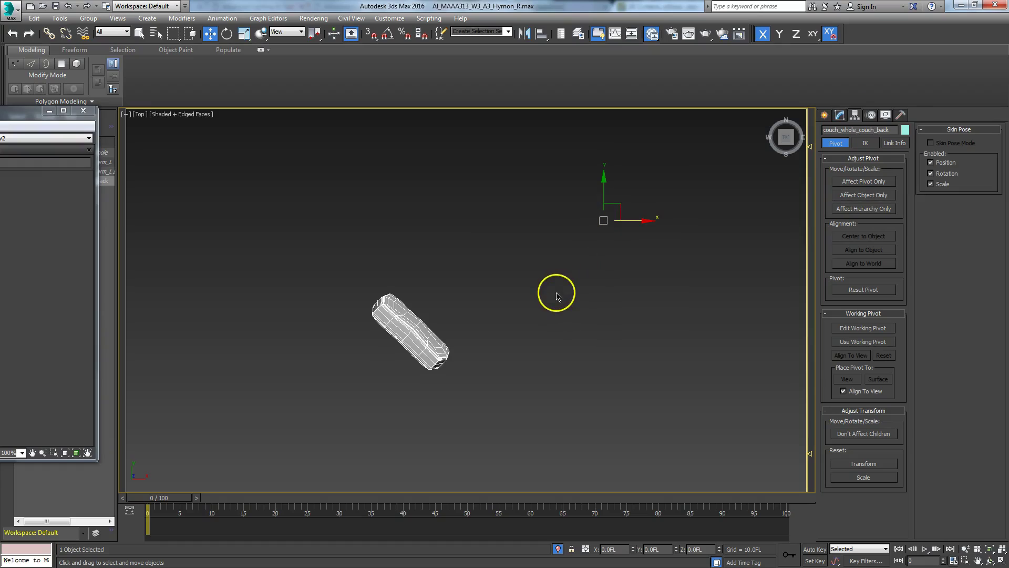
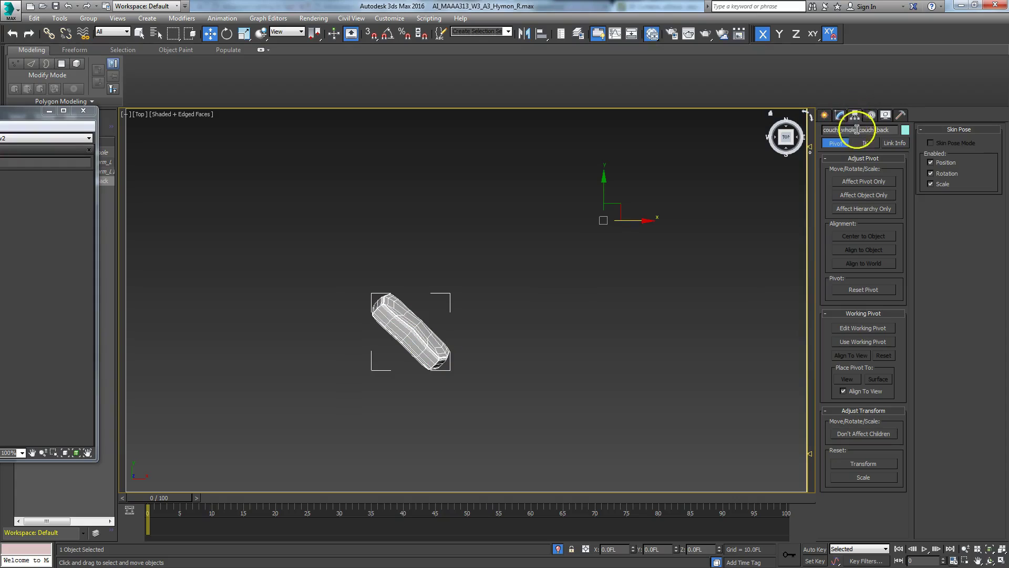
# Center the backrest's pivot on the object, affecting the pivot only, and leave pivot adjustment.
pyautogui.click(824, 114)
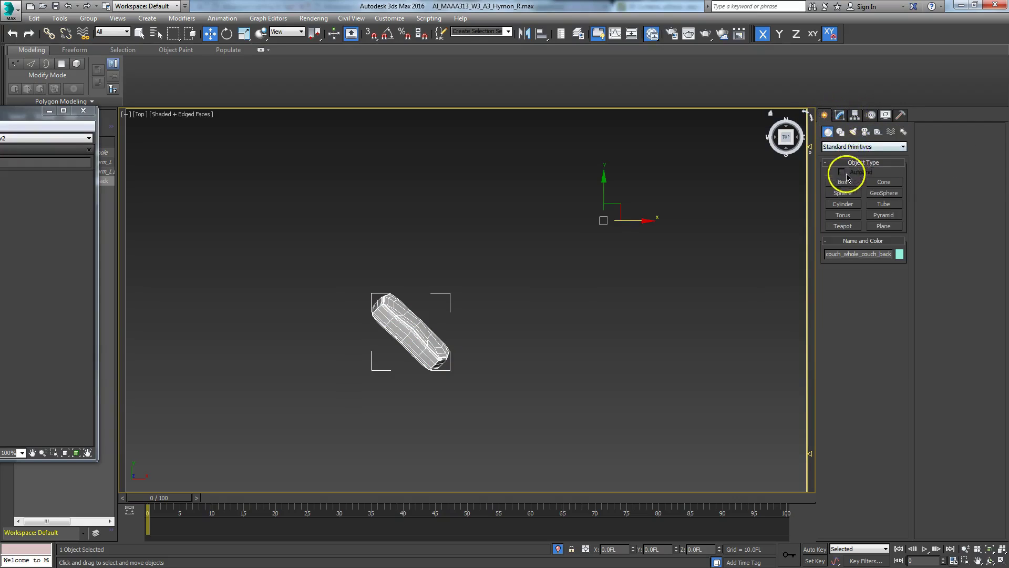
pyautogui.click(855, 115)
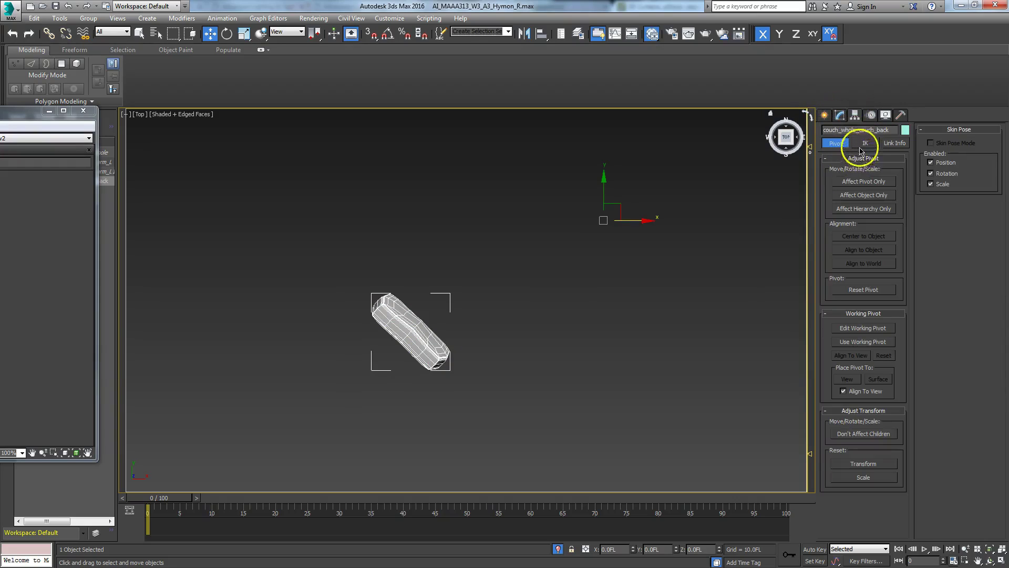
pyautogui.click(853, 182)
pyautogui.click(857, 236)
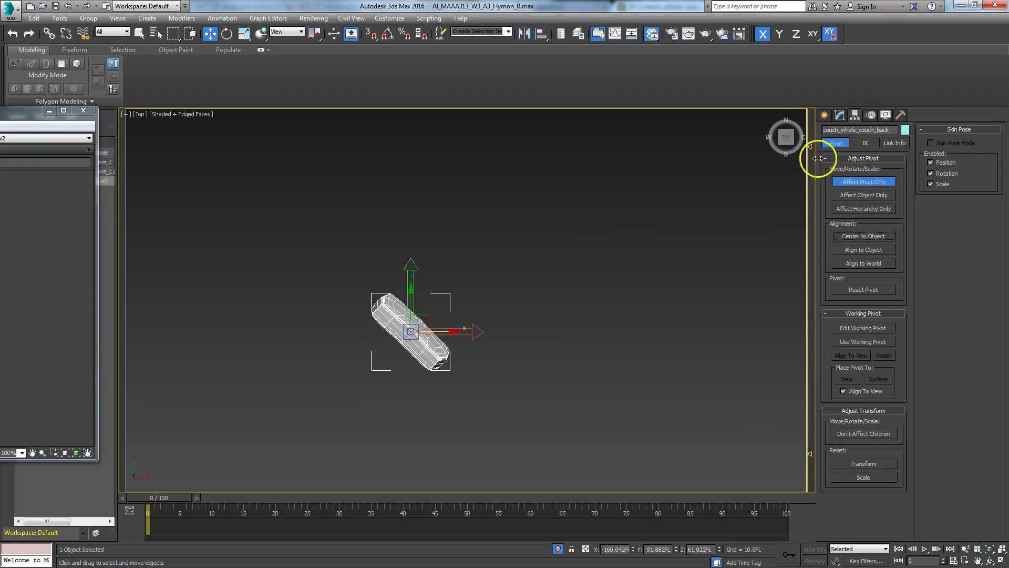
pyautogui.click(826, 119)
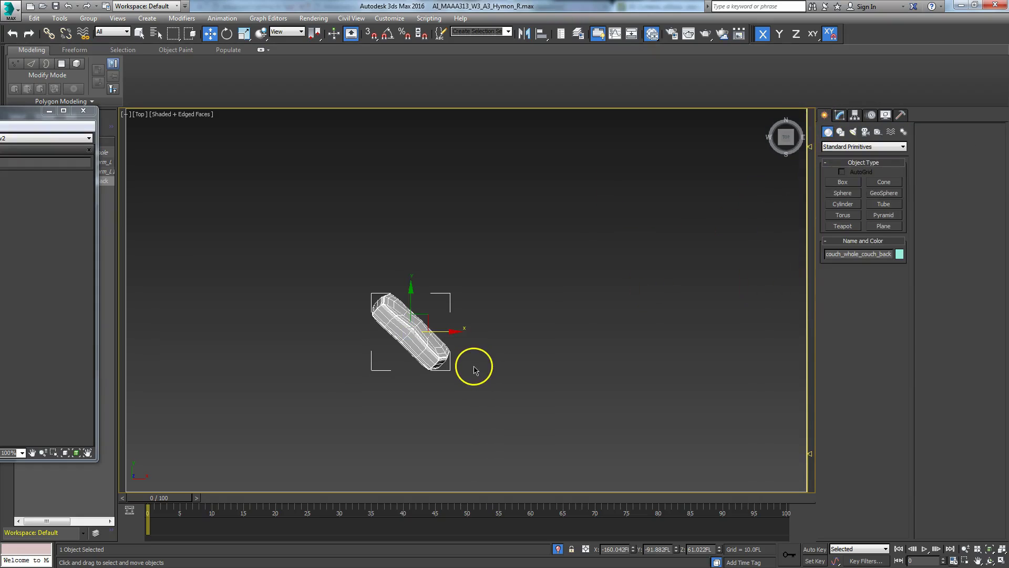
# Rotate the backrest about 43.6 degrees around Z so it lies straight along the X axis.
pyautogui.scroll(5, 474, 371)
pyautogui.rightClick(473, 360)
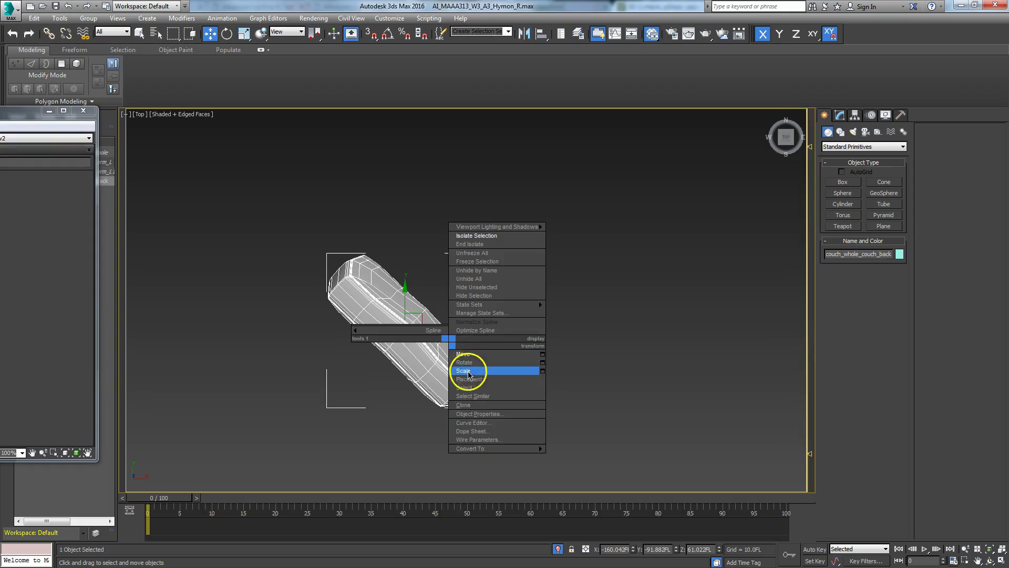
pyautogui.click(470, 374)
pyautogui.rightClick(468, 361)
pyautogui.click(468, 376)
pyautogui.moveTo(470, 340); pyautogui.dragTo(463, 283)
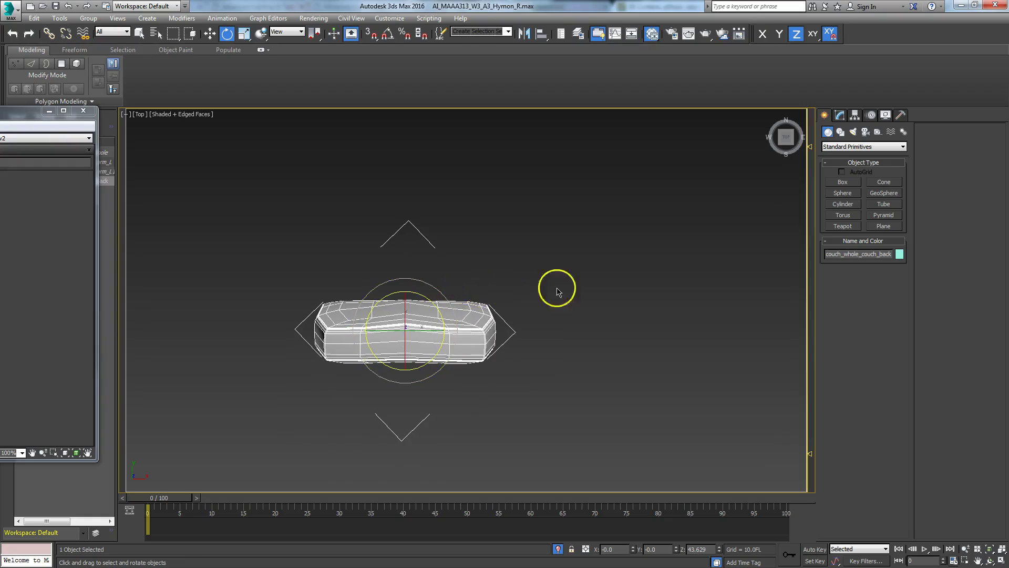
# Reset the transform of the rotated backrest with Reset XForm.
pyautogui.click(901, 115)
pyautogui.click(863, 245)
pyautogui.click(854, 305)
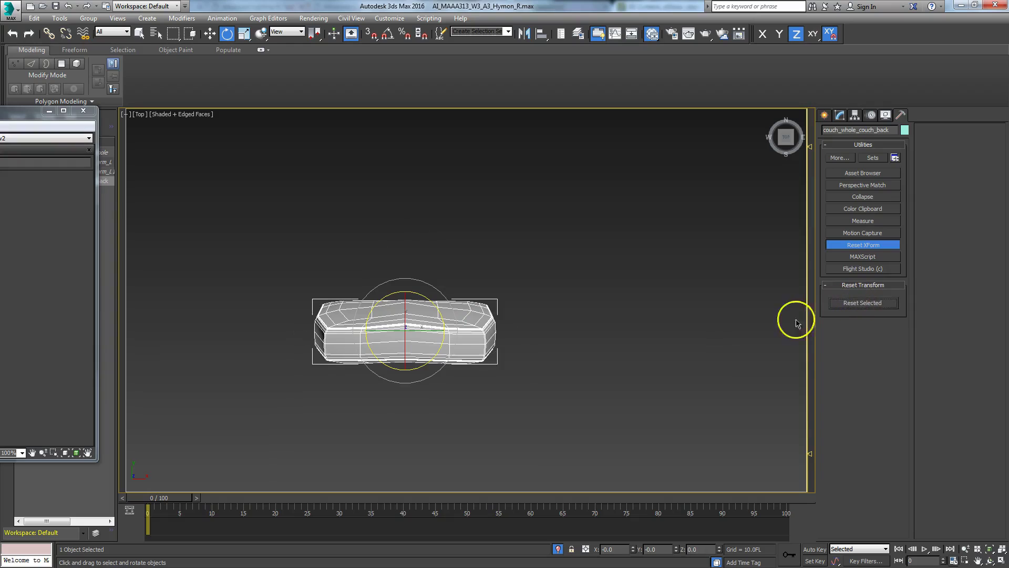
# Convert the backrest to an Editable Poly and check where its pivot sits.
pyautogui.rightClick(437, 326)
pyautogui.moveTo(459, 424)
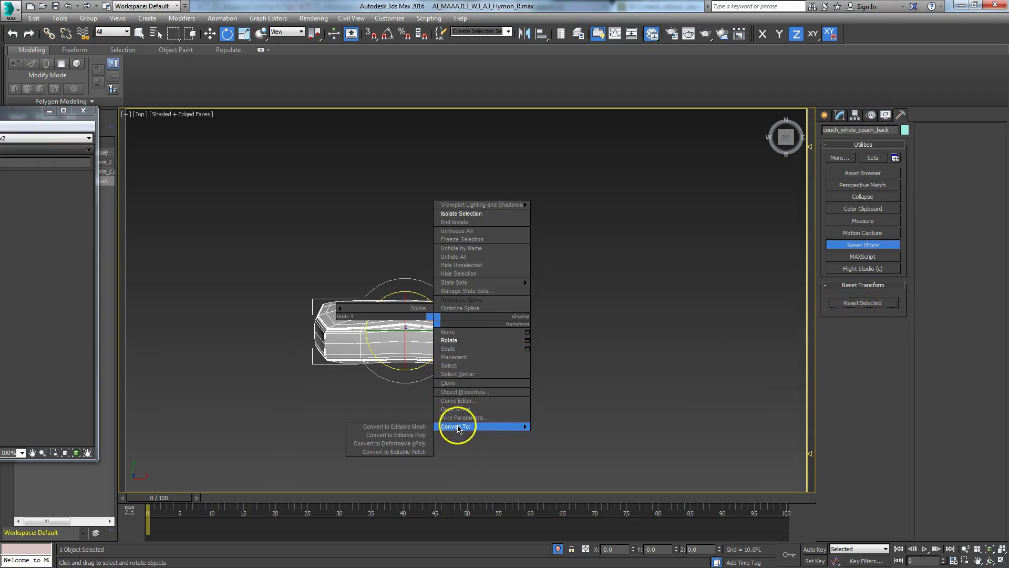
pyautogui.click(418, 431)
pyautogui.click(518, 336)
pyautogui.click(367, 338)
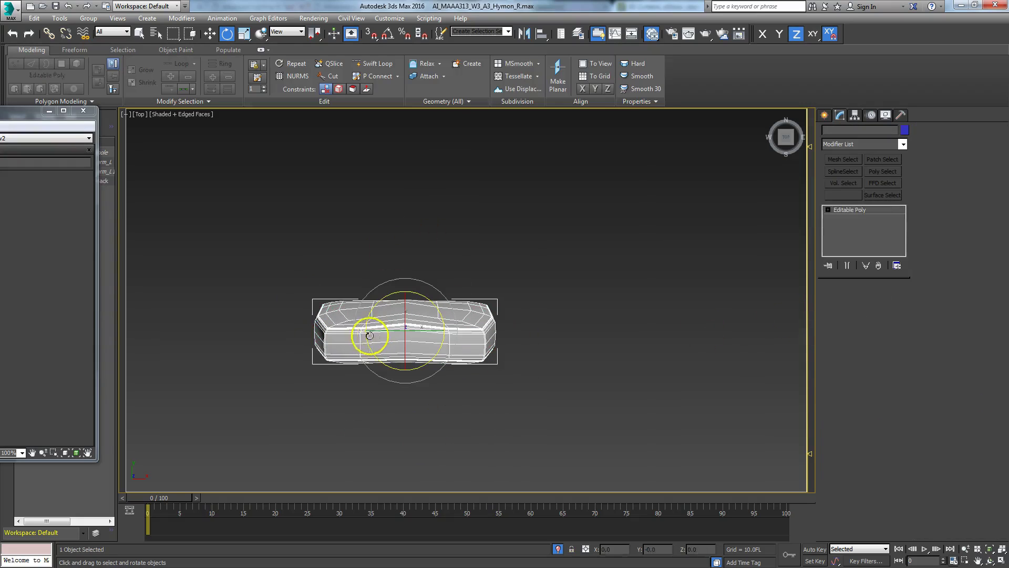
pyautogui.click(854, 115)
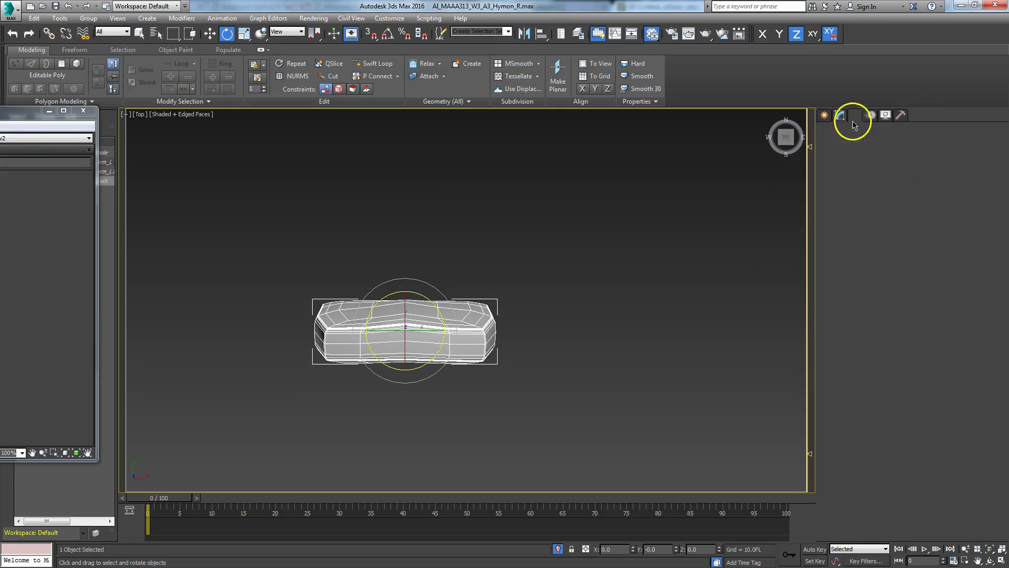
pyautogui.click(854, 183)
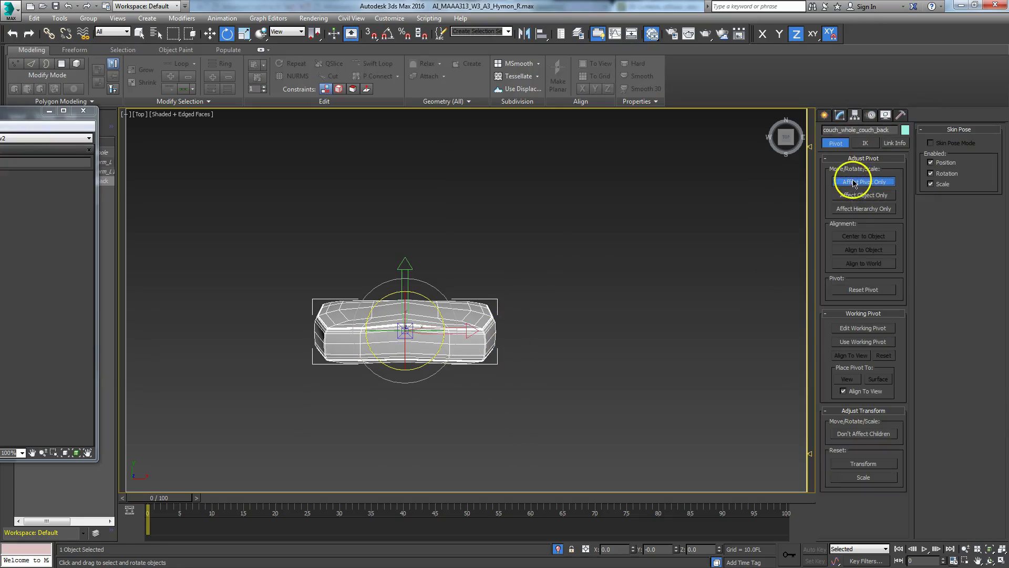
pyautogui.click(825, 115)
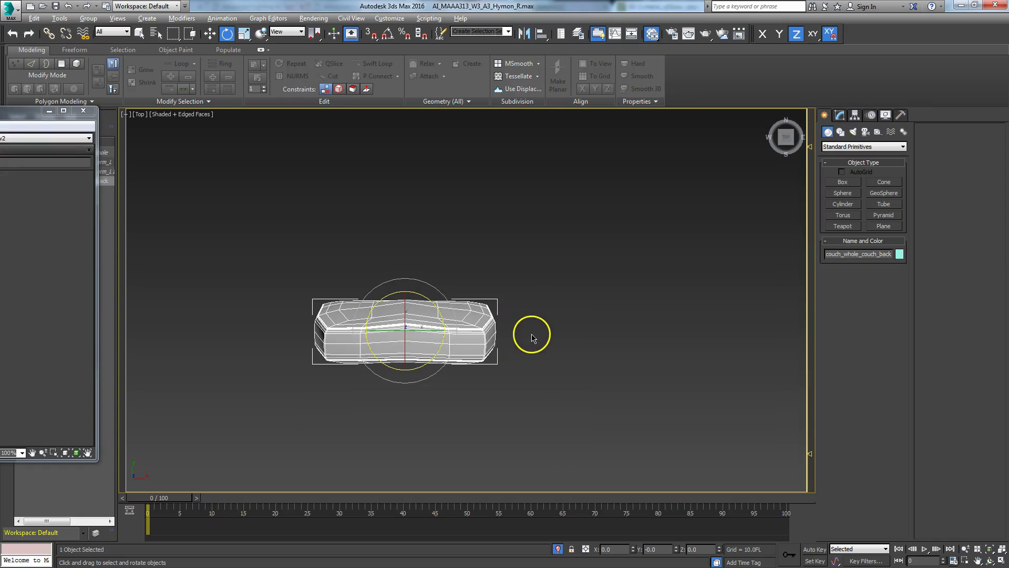
# Apply a new Unwrap UVW modifier to the straightened backrest.
pyautogui.keyDown('alt'); pyautogui.moveTo(536, 338); pyautogui.dragTo(569, 381, button='middle'); pyautogui.keyUp('alt')
pyautogui.scroll(3, 608, 373)
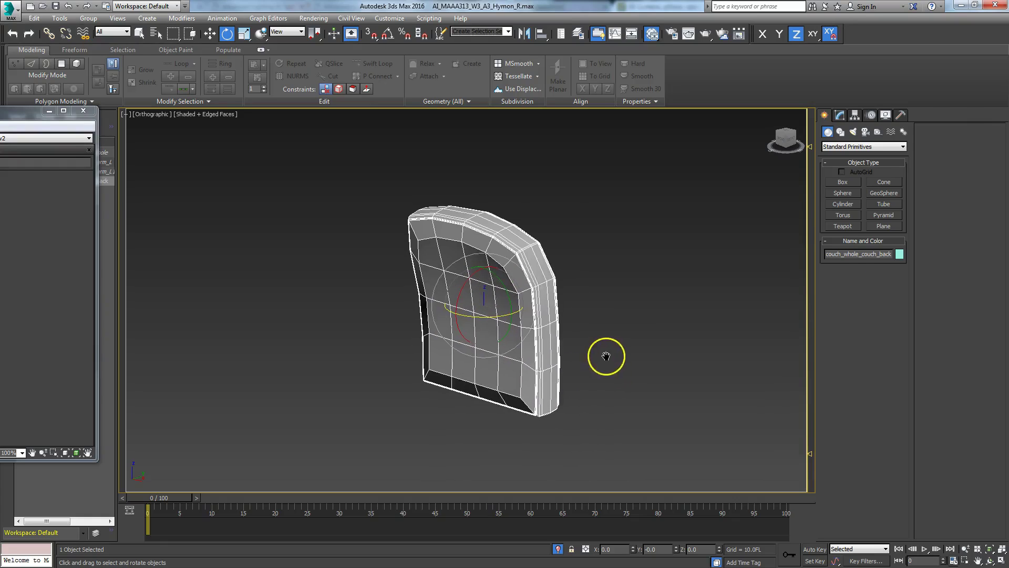
pyautogui.click(841, 115)
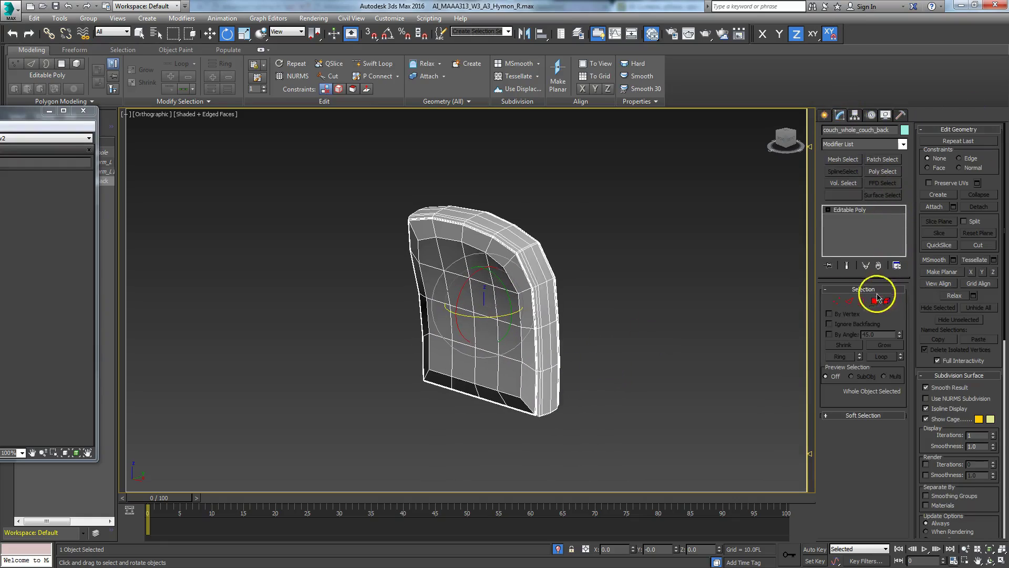
pyautogui.click(903, 144)
pyautogui.moveTo(902, 180); pyautogui.dragTo(921, 412)
pyautogui.click(849, 441)
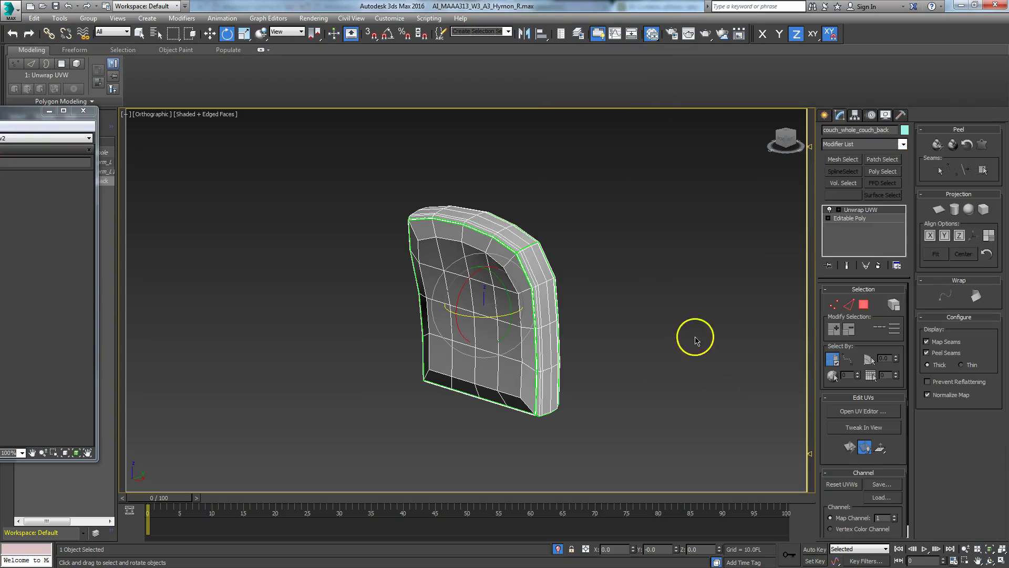
# Enter edge selection in the Unwrap UVW modifier and turn off the map seam display.
pyautogui.click(846, 307)
pyautogui.keyDown('alt'); pyautogui.moveTo(598, 398); pyautogui.dragTo(687, 391, button='middle'); pyautogui.keyUp('alt')
pyautogui.click(927, 342)
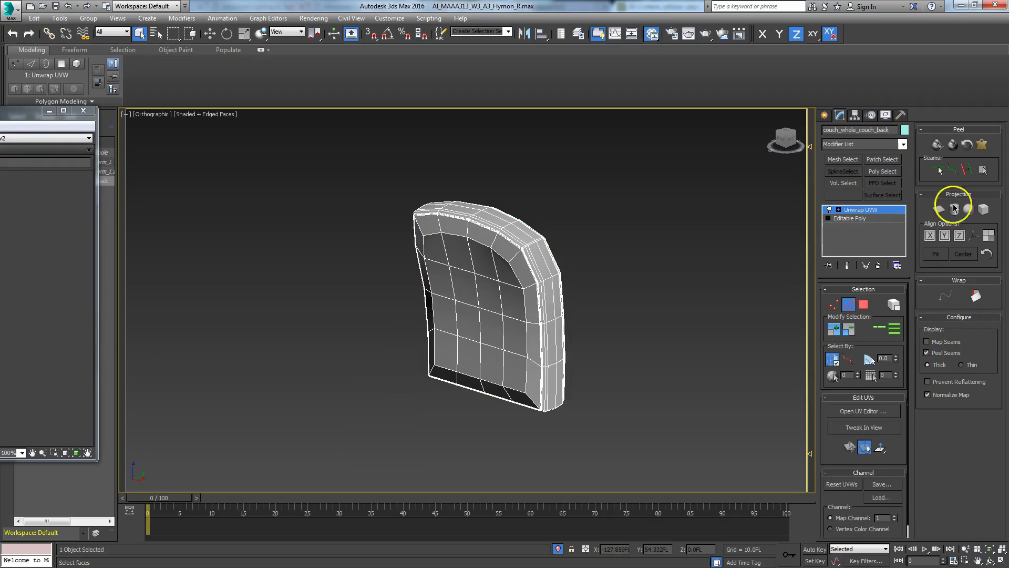
# Start a point-to-point seam at the lower front corner of the straightened backrest's side.
pyautogui.click(952, 169)
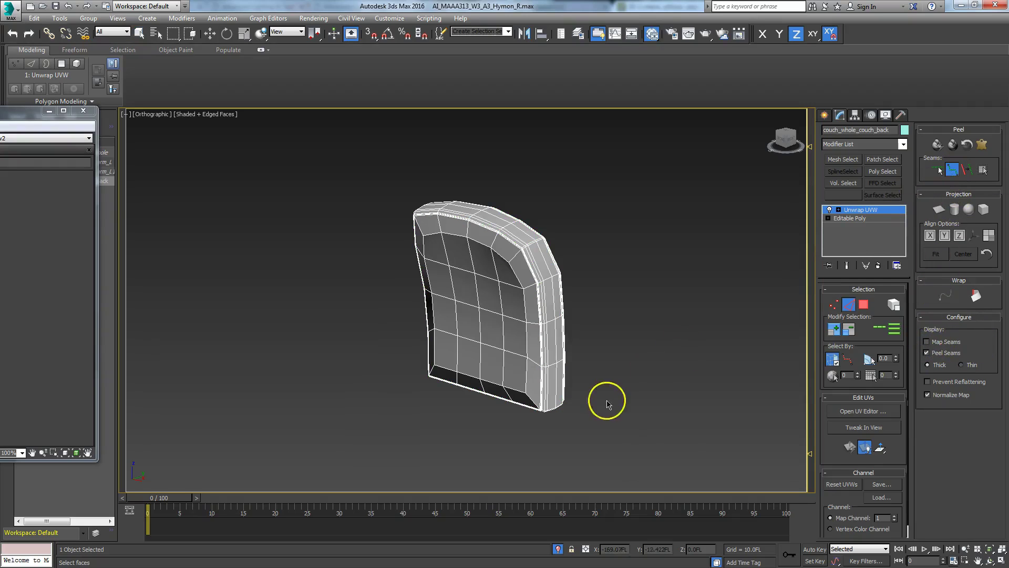
pyautogui.scroll(3, 534, 397)
pyautogui.scroll(5, 534, 397)
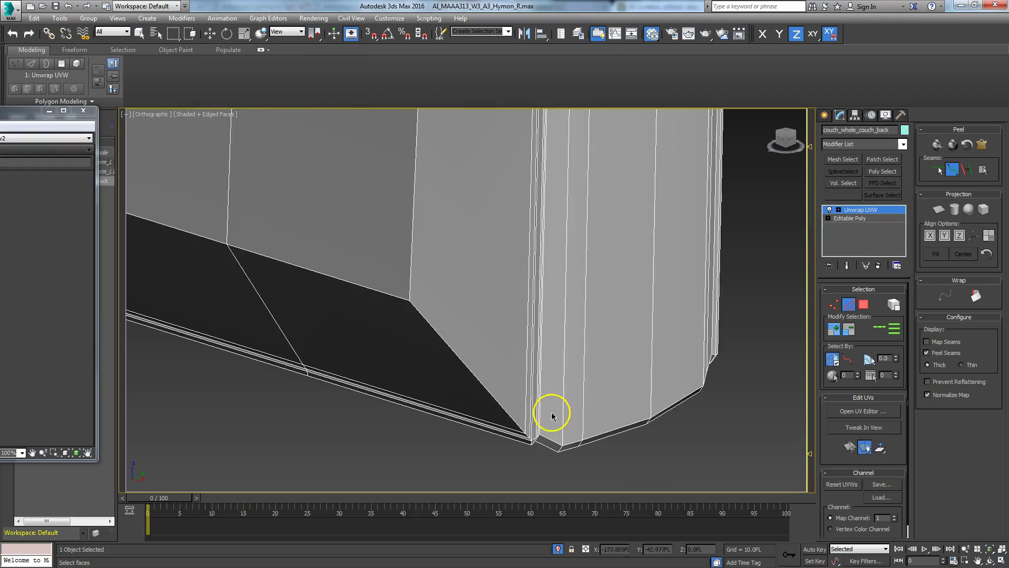
pyautogui.scroll(-4, 547, 423)
pyautogui.keyDown('alt'); pyautogui.moveTo(543, 408); pyautogui.dragTo(496, 189, button='middle'); pyautogui.keyUp('alt')
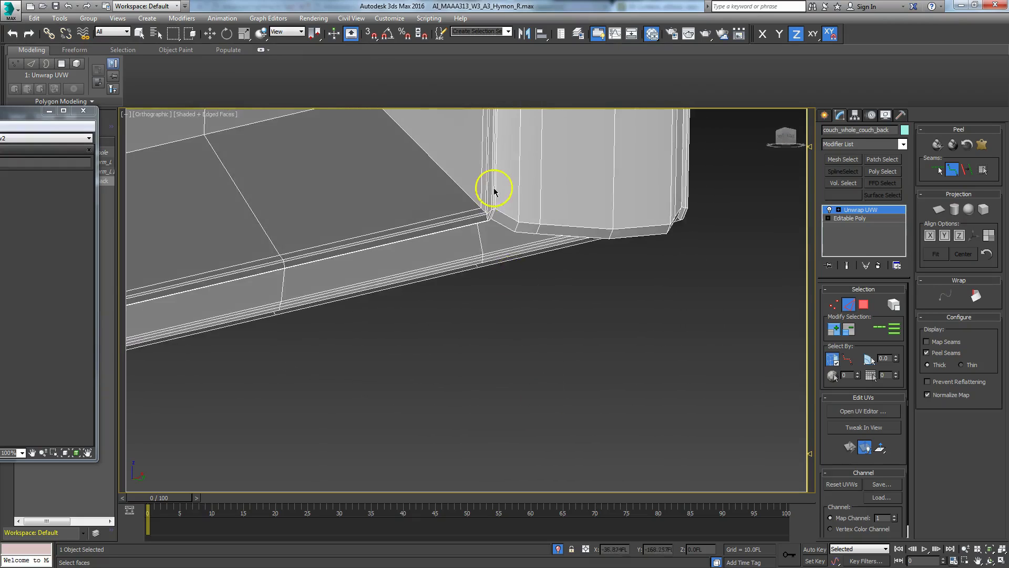
pyautogui.scroll(4, 514, 269)
pyautogui.scroll(-2, 515, 276)
pyautogui.keyDown('alt'); pyautogui.moveTo(516, 284); pyautogui.dragTo(513, 374, button='middle'); pyautogui.keyUp('alt')
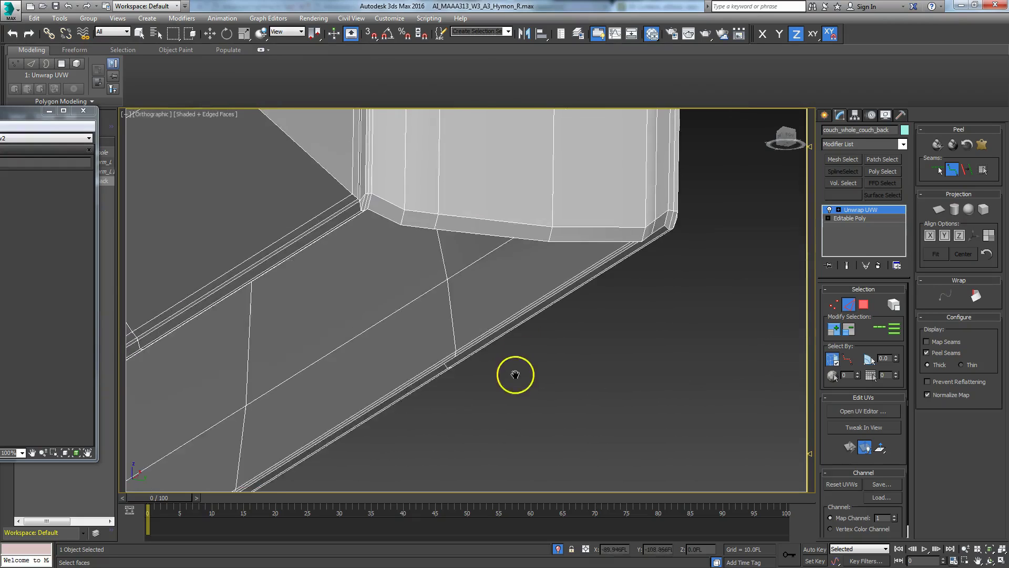
pyautogui.moveTo(409, 229); pyautogui.dragTo(506, 434, button='middle')
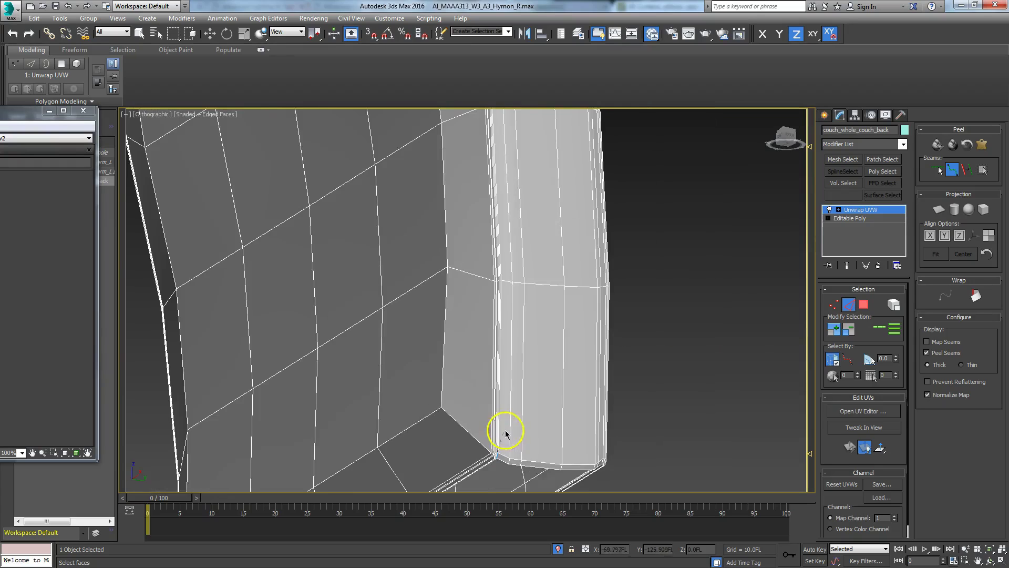
# Run the point-to-point seam up the backrest's front side rim to the upper corner.
pyautogui.scroll(3, 512, 285)
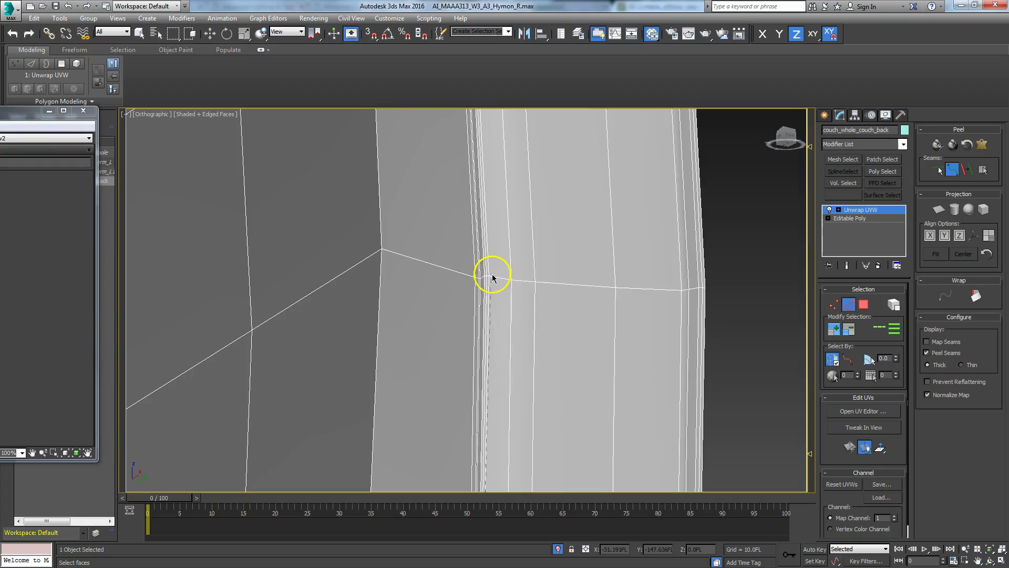
pyautogui.keyDown('alt'); pyautogui.moveTo(489, 276); pyautogui.dragTo(544, 357, button='middle'); pyautogui.keyUp('alt')
pyautogui.keyDown('alt'); pyautogui.moveTo(527, 216); pyautogui.dragTo(575, 315, button='middle'); pyautogui.keyUp('alt')
pyautogui.click(545, 271)
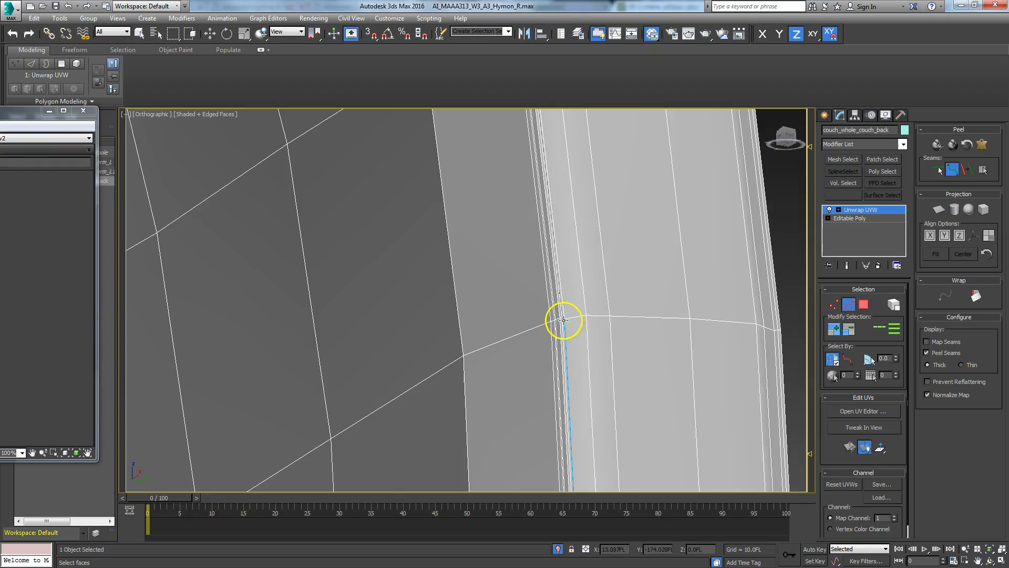
pyautogui.keyDown('alt'); pyautogui.moveTo(590, 314); pyautogui.dragTo(542, 251, button='middle'); pyautogui.keyUp('alt')
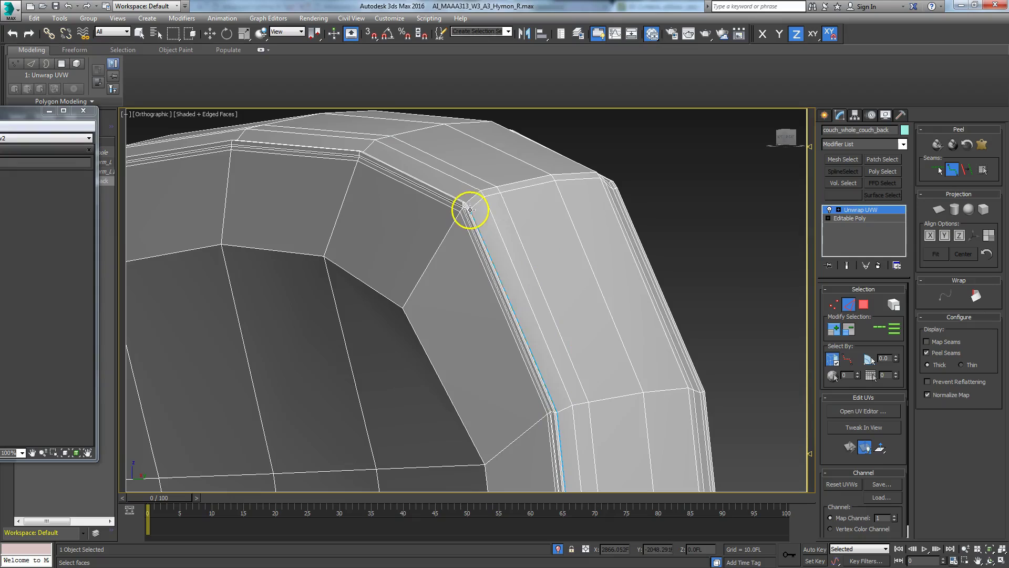
# Continue the seam along the front rim of the backrest's arched top to the opposite upper corner.
pyautogui.scroll(-5, 464, 329)
pyautogui.keyDown('alt'); pyautogui.moveTo(466, 391); pyautogui.dragTo(475, 363, button='middle'); pyautogui.keyUp('alt')
pyautogui.scroll(6, 474, 362)
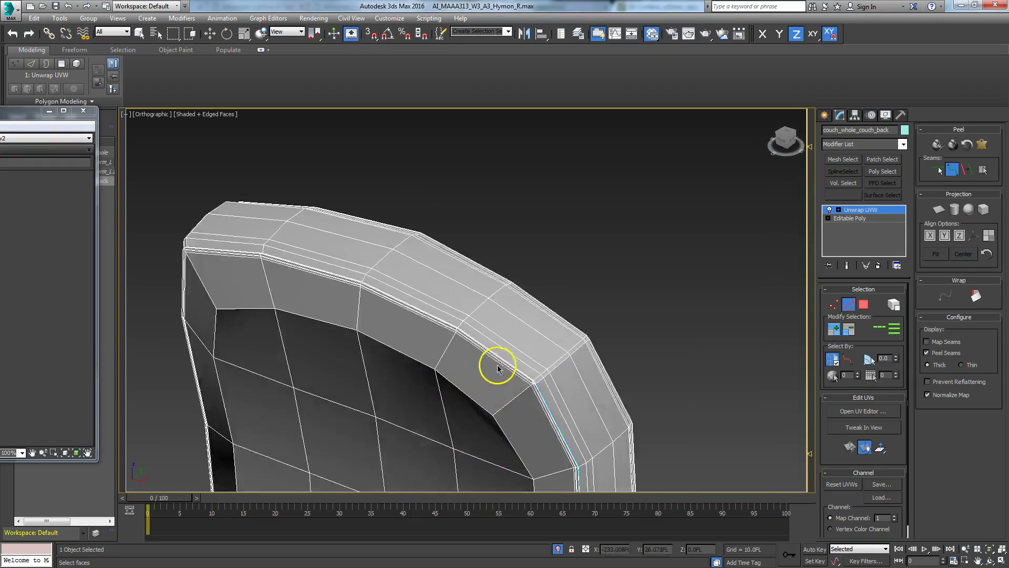
pyautogui.keyDown('alt'); pyautogui.moveTo(565, 401); pyautogui.dragTo(583, 406, button='middle'); pyautogui.keyUp('alt')
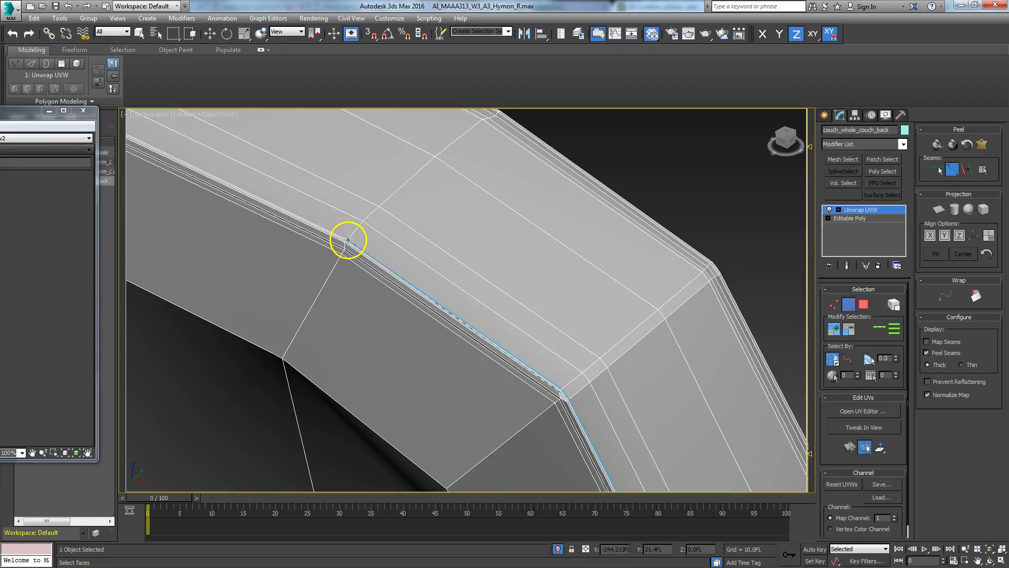
pyautogui.keyDown('alt'); pyautogui.moveTo(279, 253); pyautogui.dragTo(698, 373, button='middle'); pyautogui.keyUp('alt')
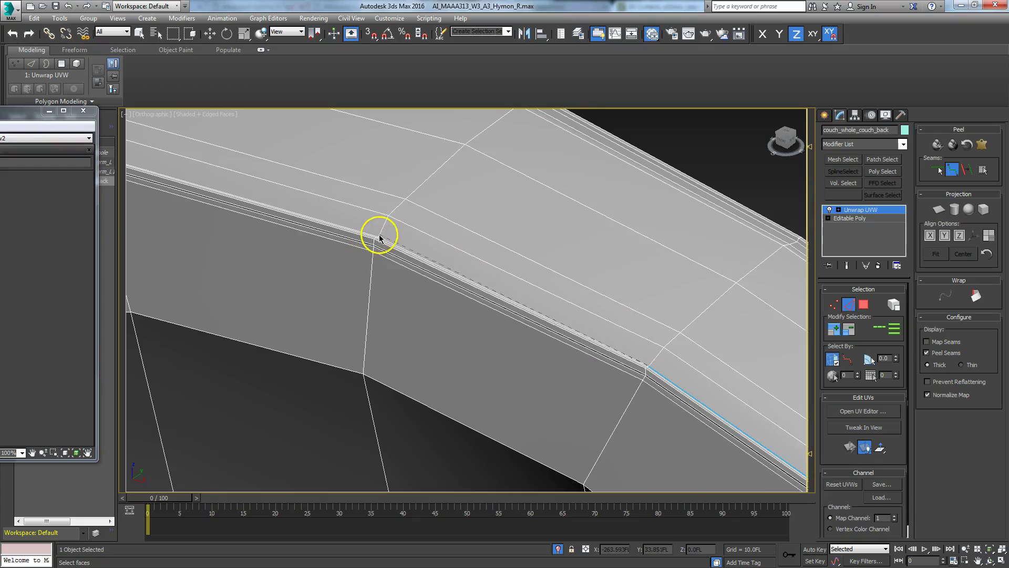
pyautogui.keyDown('alt'); pyautogui.moveTo(203, 236); pyautogui.dragTo(473, 291, button='middle'); pyautogui.keyUp('alt')
pyautogui.click(567, 316)
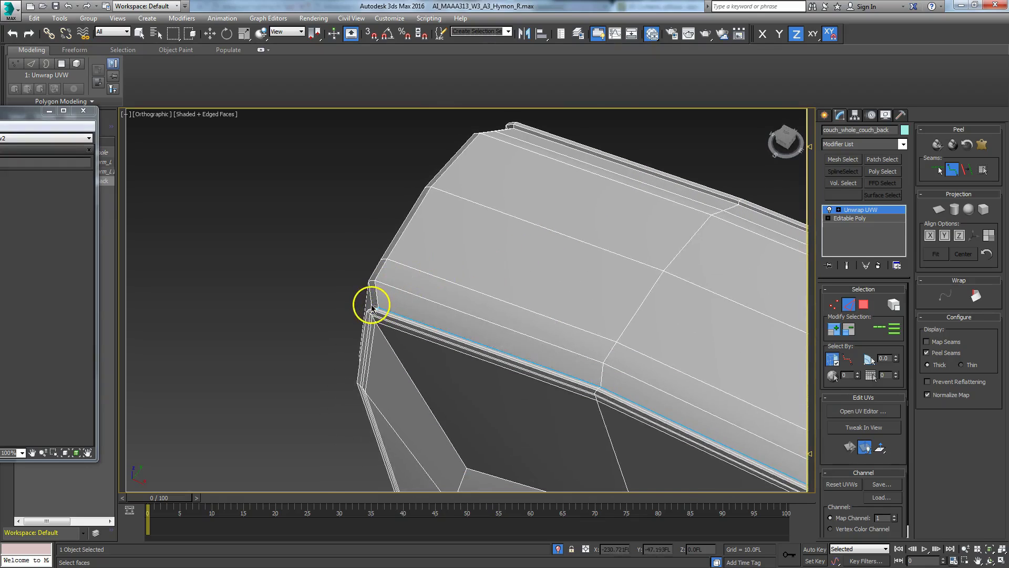
# Cut a point-to-point seam across the backrest's thickness at the first upper corner.
pyautogui.scroll(-4, 408, 207)
pyautogui.keyDown('alt'); pyautogui.moveTo(465, 277); pyautogui.dragTo(457, 353, button='middle'); pyautogui.keyUp('alt')
pyautogui.scroll(3, 522, 293)
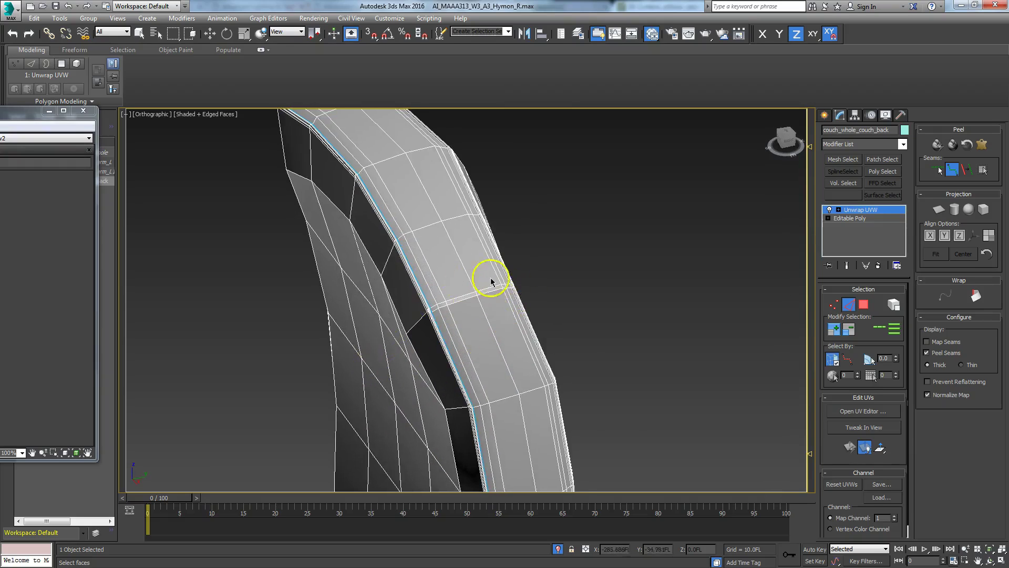
pyautogui.scroll(5, 469, 301)
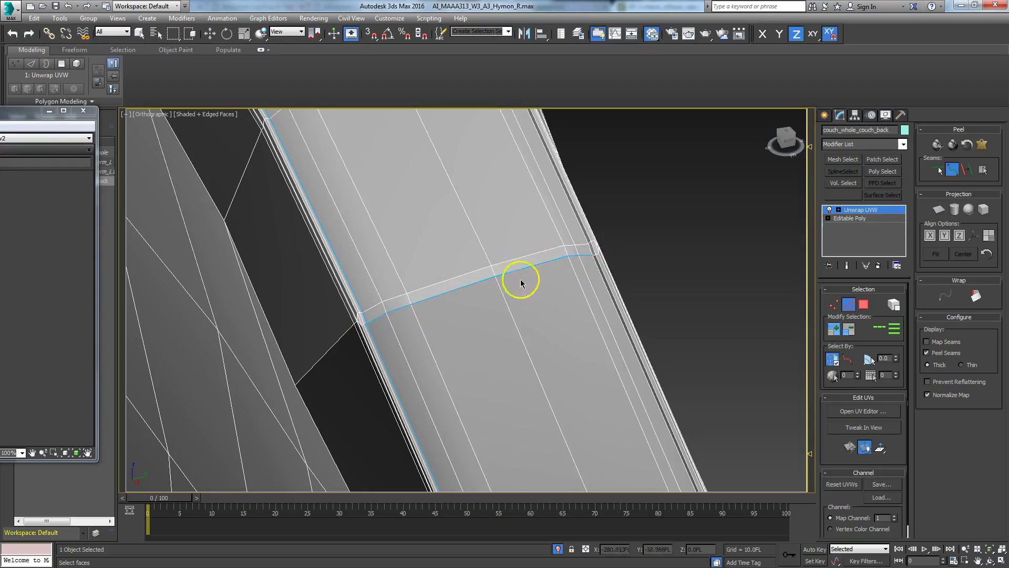
pyautogui.scroll(5, 424, 325)
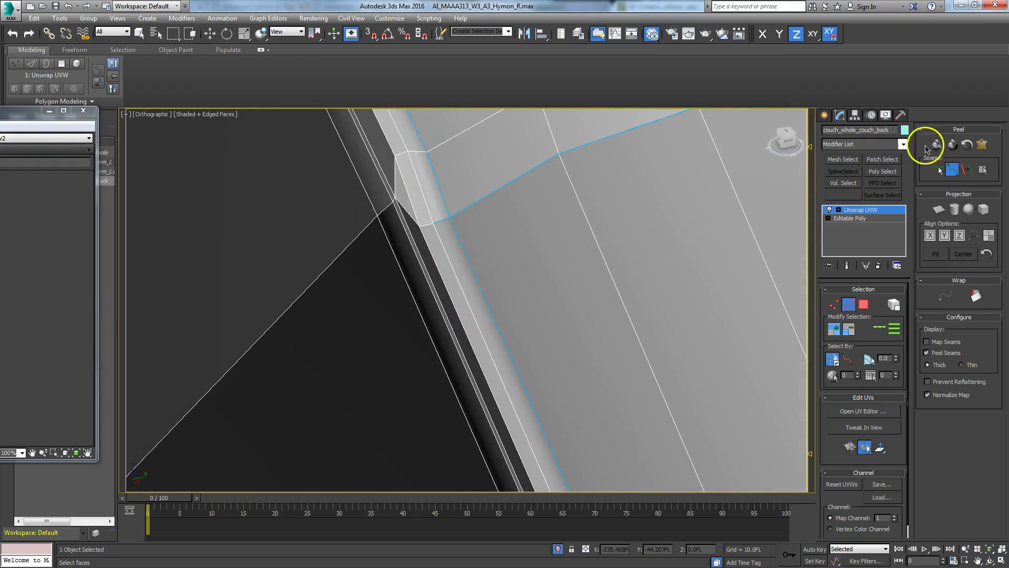
# Check both ends of the cross seam in Edit Seams mode and extend it at the back rim with a point-to-point seam.
pyautogui.click(939, 170)
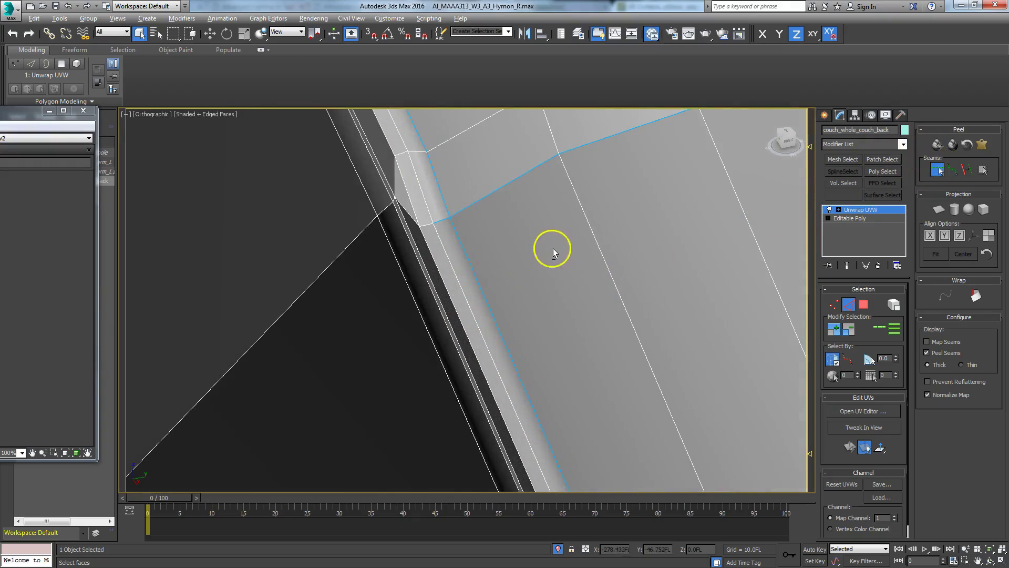
pyautogui.scroll(-6, 455, 238)
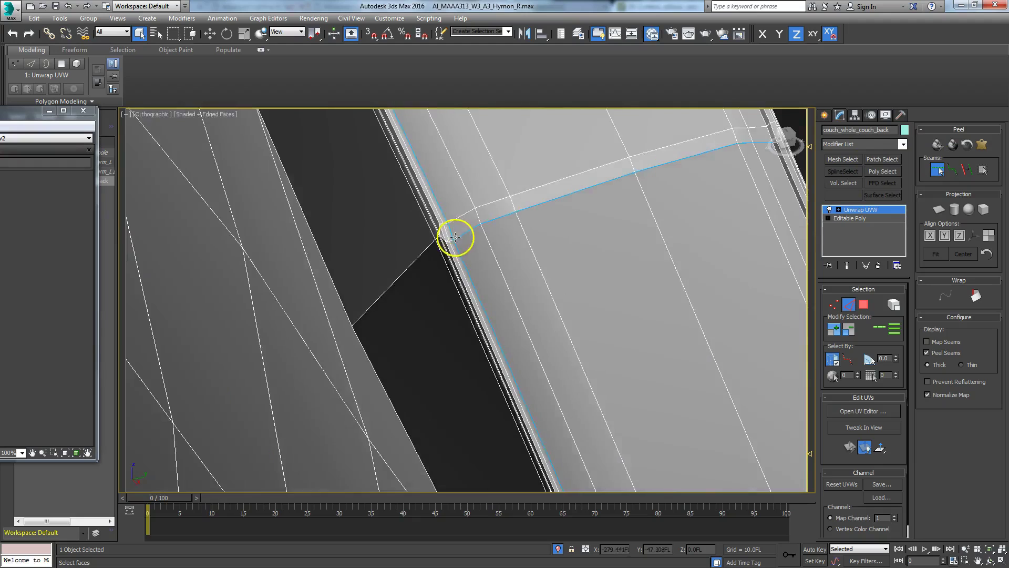
pyautogui.scroll(-1, 526, 282)
pyautogui.keyDown('alt'); pyautogui.moveTo(532, 298); pyautogui.dragTo(430, 332, button='middle'); pyautogui.keyUp('alt')
pyautogui.scroll(3, 420, 327)
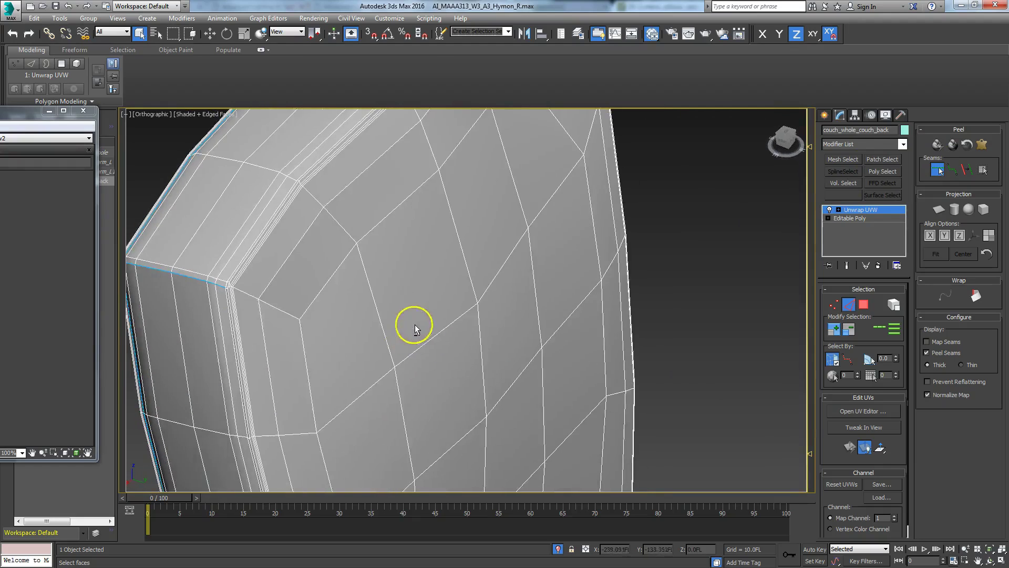
pyautogui.scroll(3, 465, 277)
pyautogui.scroll(3, 489, 252)
pyautogui.scroll(3, 546, 241)
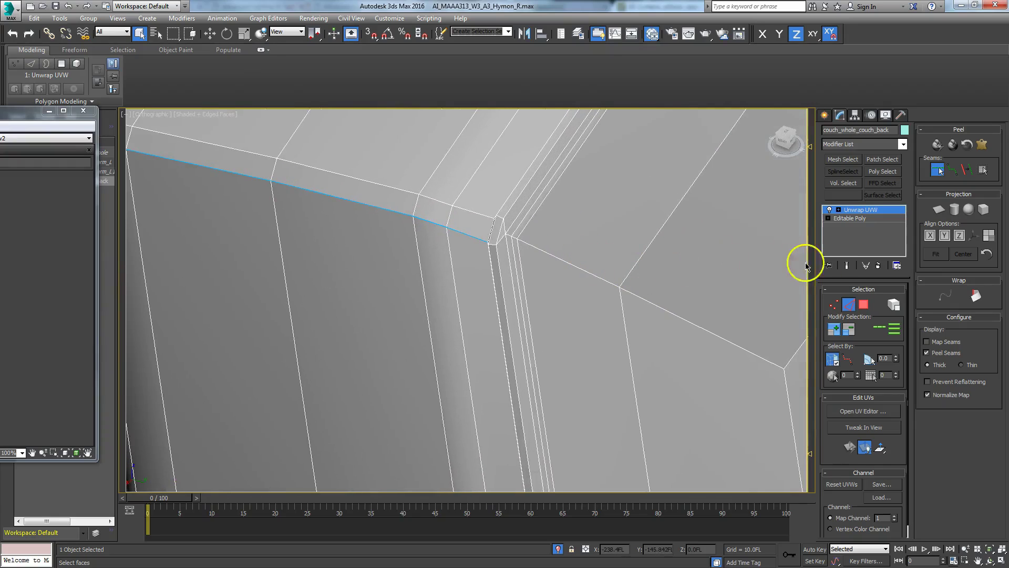
pyautogui.click(953, 170)
pyautogui.click(505, 251)
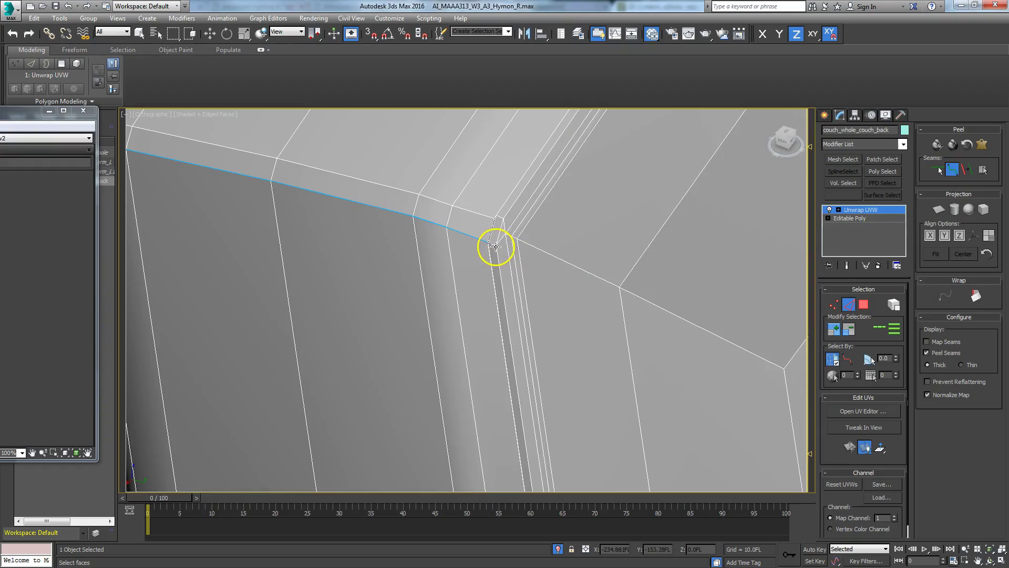
pyautogui.scroll(-8, 505, 234)
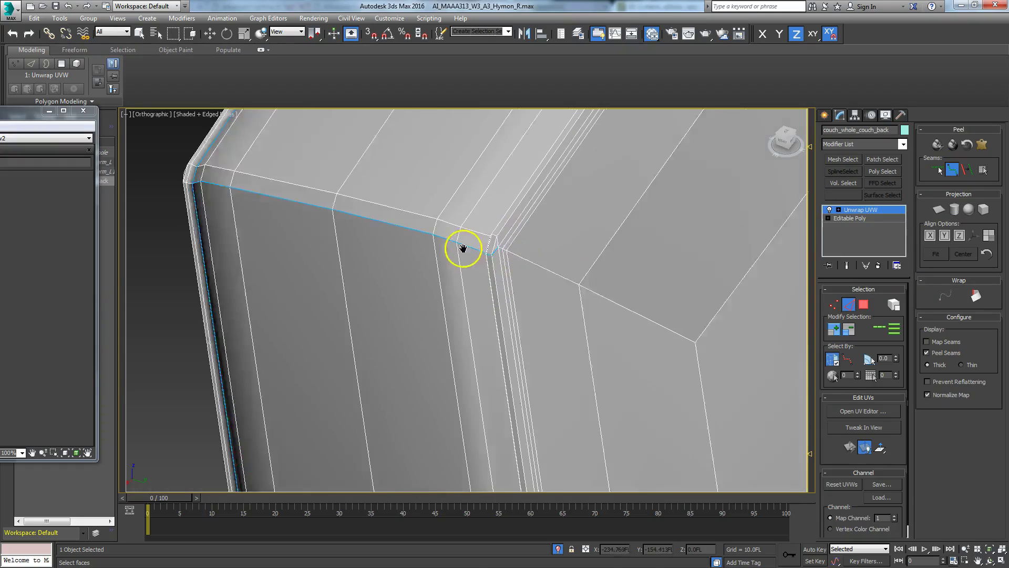
pyautogui.keyDown('alt'); pyautogui.moveTo(457, 270); pyautogui.dragTo(610, 214, button='middle'); pyautogui.keyUp('alt')
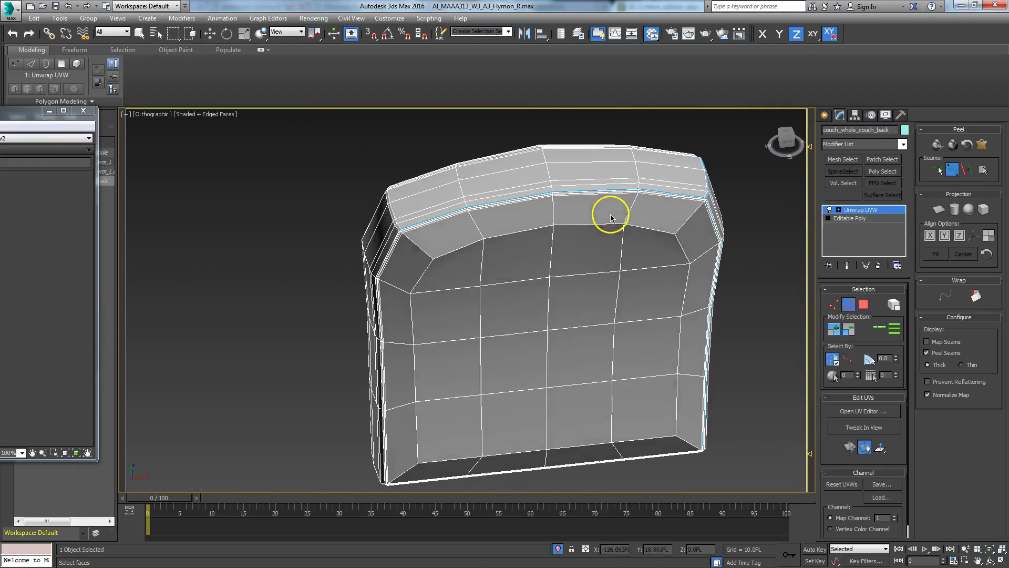
# Cut a matching point-to-point seam across the thickness at the opposite upper corner and finish seam placement.
pyautogui.scroll(3, 478, 316)
pyautogui.scroll(3, 532, 310)
pyautogui.scroll(2, 597, 288)
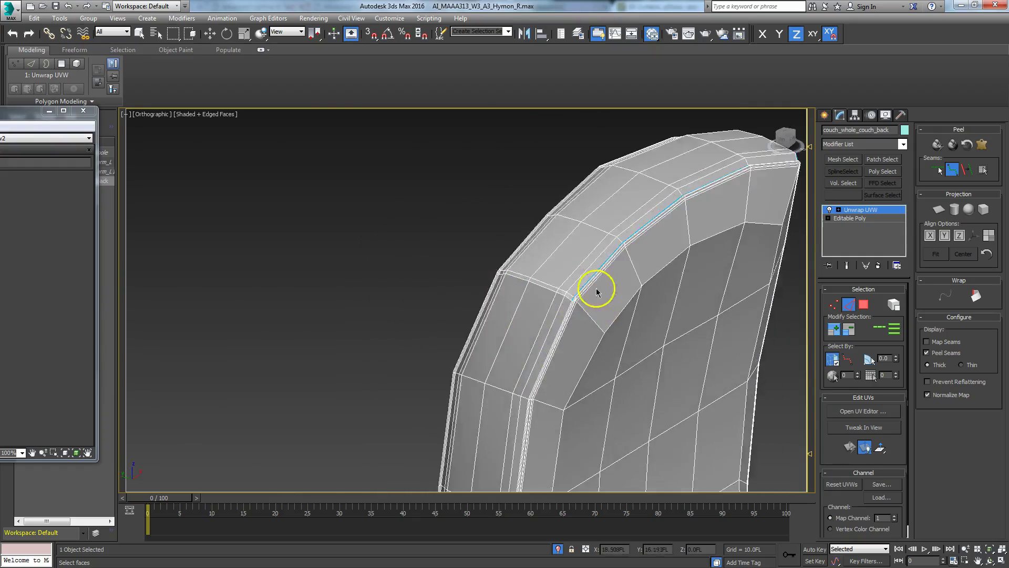
pyautogui.scroll(3, 439, 315)
pyautogui.scroll(2, 454, 322)
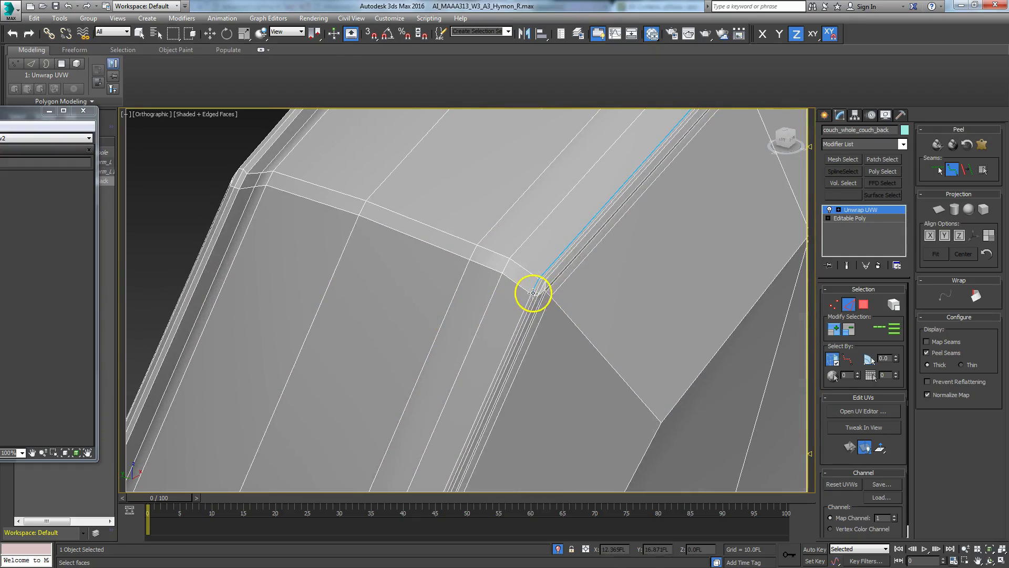
pyautogui.click(265, 185)
pyautogui.keyDown('alt'); pyautogui.moveTo(243, 204); pyautogui.dragTo(678, 272, button='middle'); pyautogui.keyUp('alt')
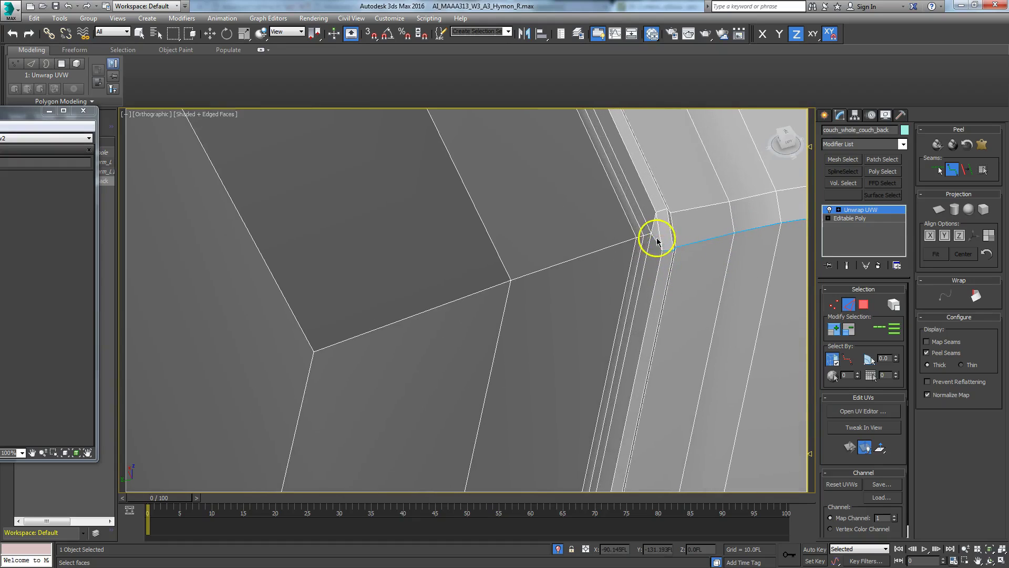
pyautogui.scroll(-10, 652, 233)
pyautogui.keyDown('alt'); pyautogui.moveTo(584, 286); pyautogui.dragTo(478, 309, button='middle'); pyautogui.keyUp('alt')
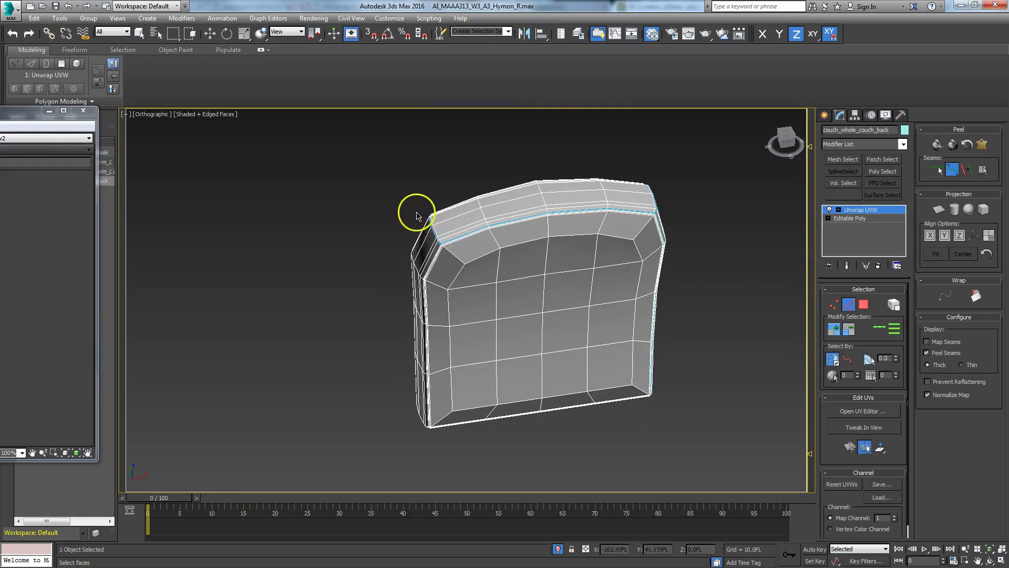
pyautogui.click(438, 243)
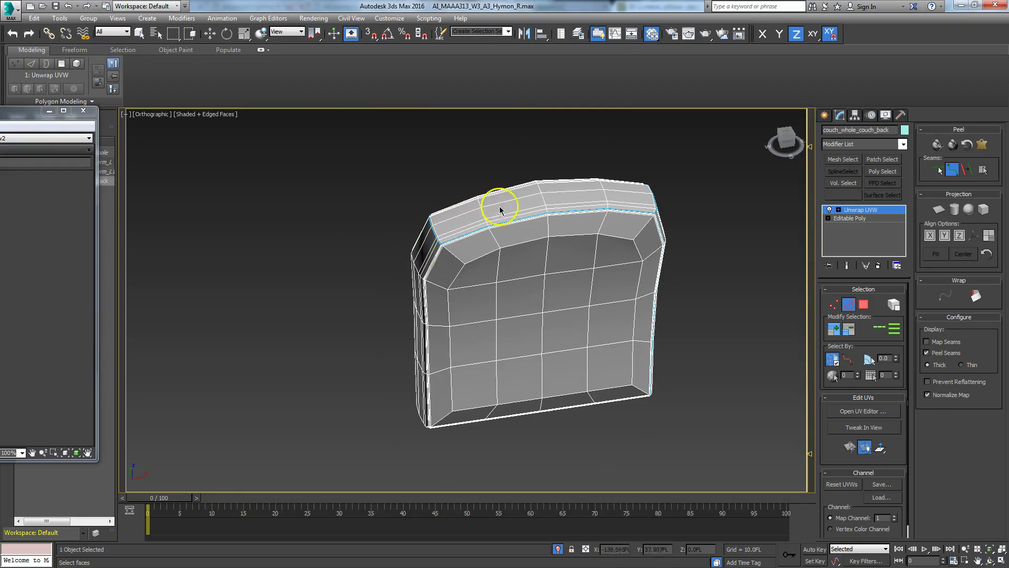
pyautogui.keyDown('alt'); pyautogui.moveTo(531, 237); pyautogui.dragTo(602, 204, button='middle'); pyautogui.keyUp('alt')
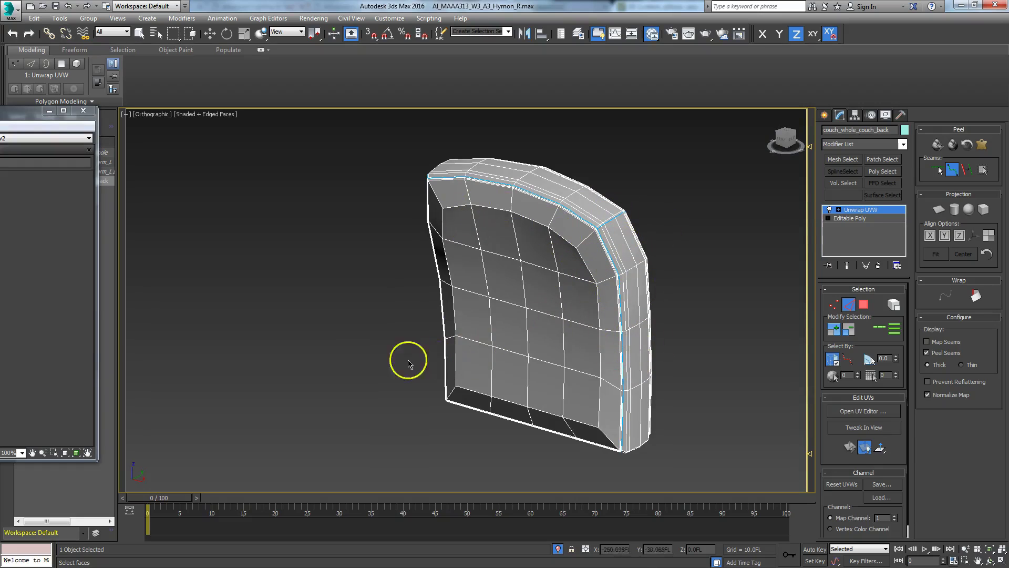
pyautogui.moveTo(615, 293)
pyautogui.keyDown('alt'); pyautogui.mouseDown(button='middle')
pyautogui.moveTo(491, 294)
pyautogui.moveTo(433, 310)
pyautogui.moveTo(584, 289)
pyautogui.moveTo(606, 298)
pyautogui.mouseUp(button='middle'); pyautogui.keyUp('alt')
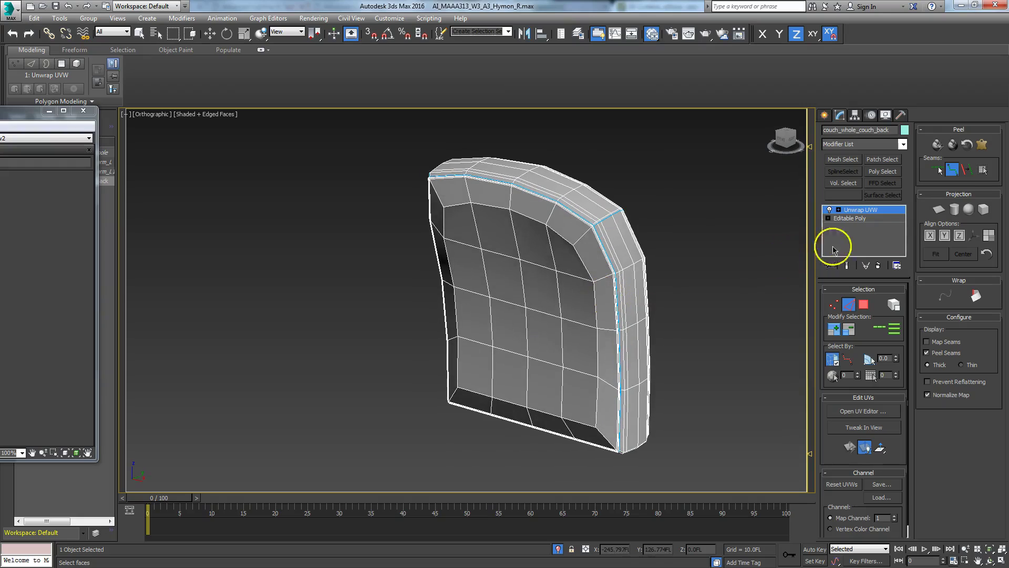
pyautogui.click(954, 173)
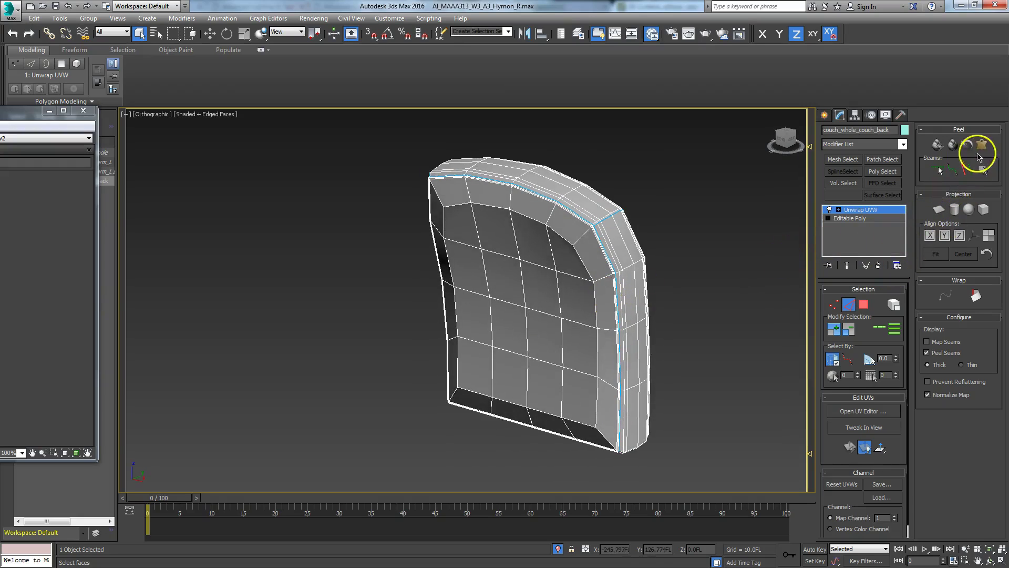
# Select a front face of the backrest and expand the face selection to the seams.
pyautogui.click(865, 305)
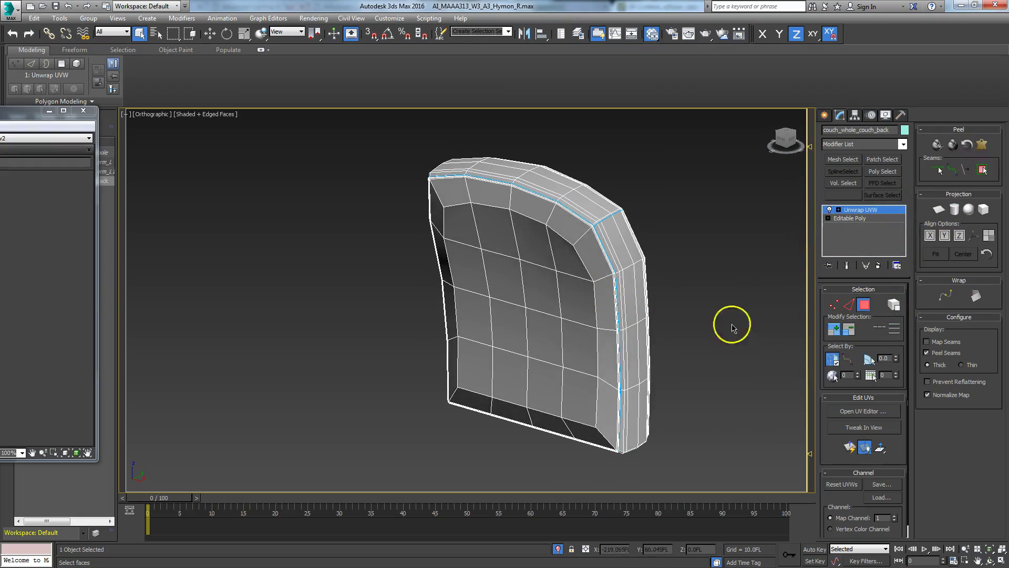
pyautogui.click(587, 289)
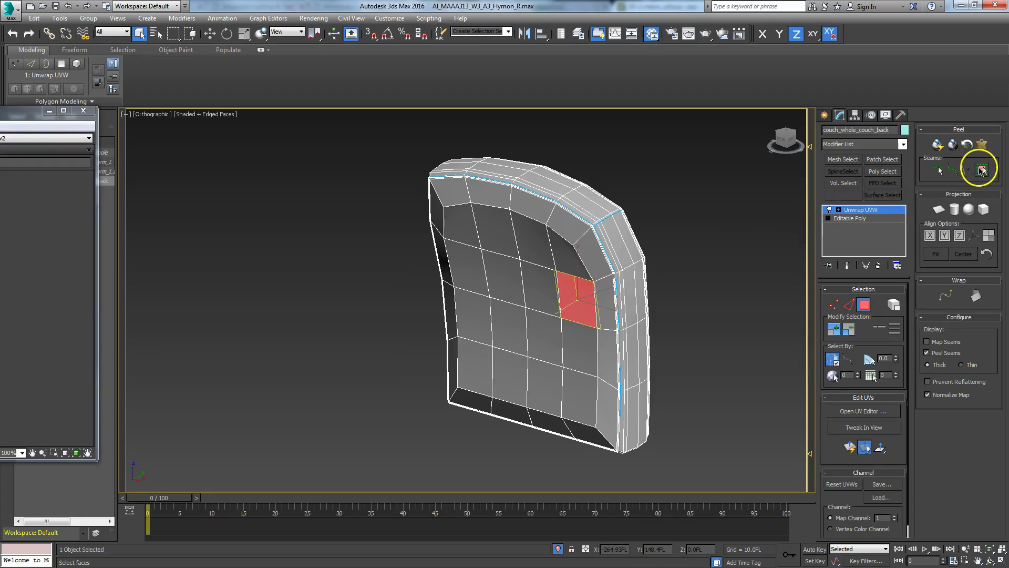
pyautogui.click(982, 169)
# Start a pelt map of the selected faces and move the UV editor aside to uncover the backrest.
pyautogui.click(982, 145)
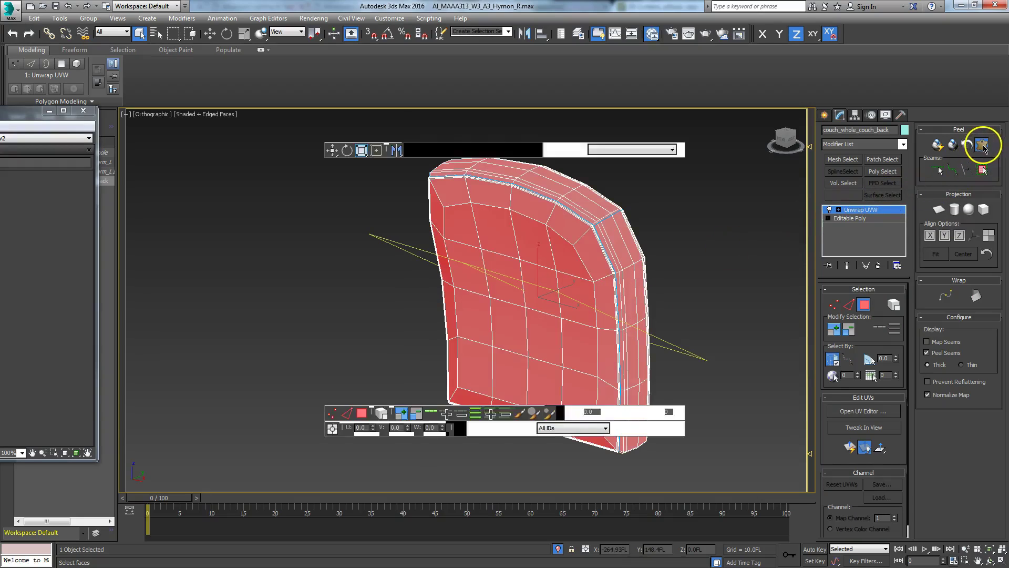
pyautogui.click(462, 129)
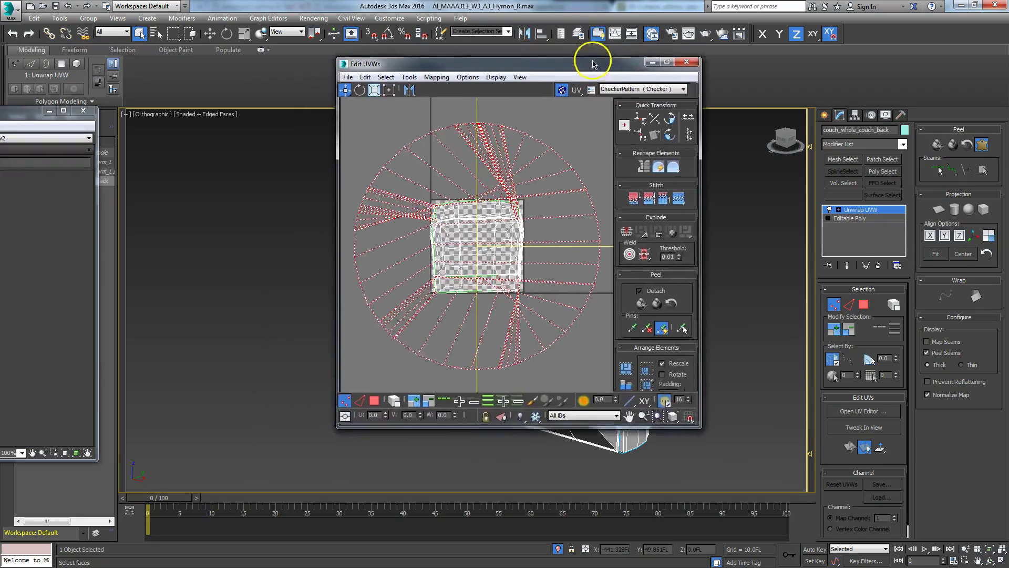
pyautogui.moveTo(591, 59); pyautogui.dragTo(875, 46)
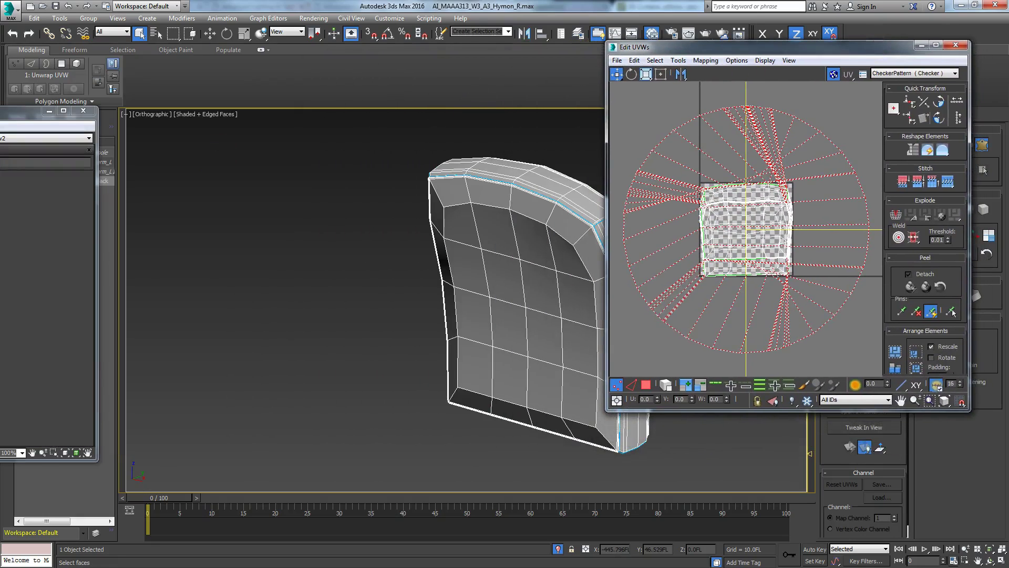
# Expand the pelt options and arrange the pelt dialog beside the UV editor, with the whole stretcher circle in view.
pyautogui.moveTo(370, 108); pyautogui.dragTo(405, 67)
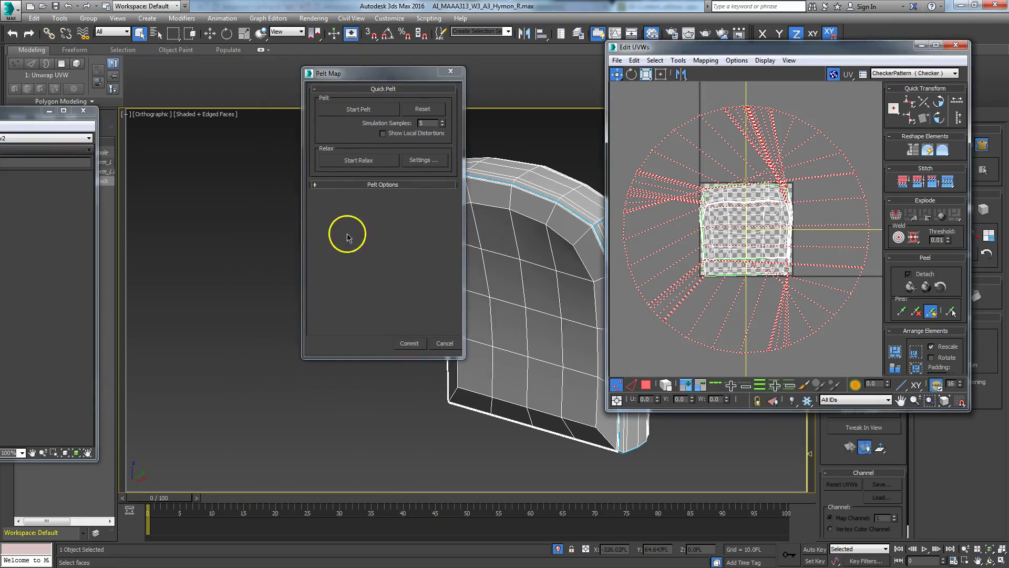
pyautogui.click(356, 190)
pyautogui.moveTo(394, 84); pyautogui.dragTo(356, 83)
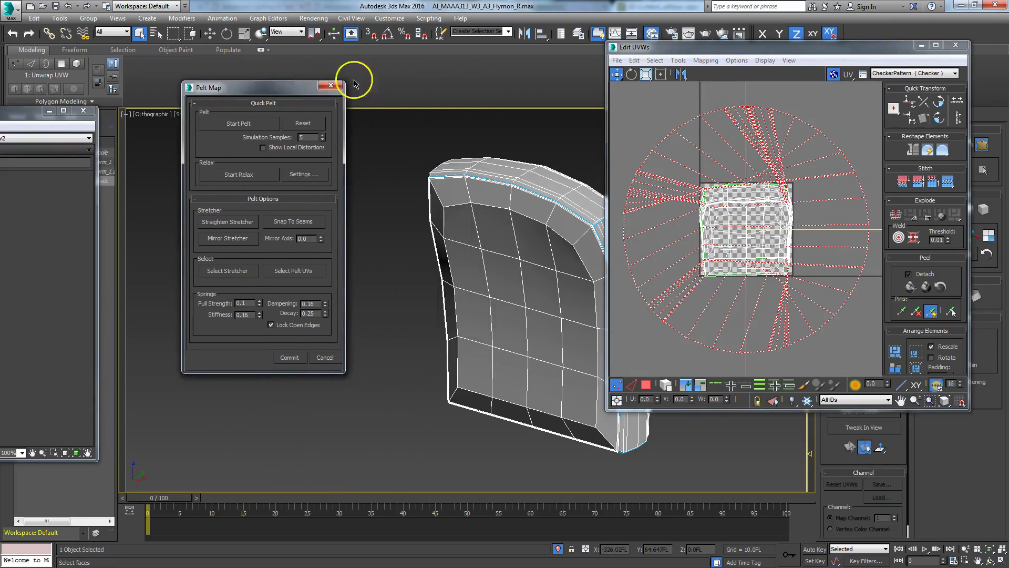
pyautogui.moveTo(703, 53); pyautogui.dragTo(498, 88)
pyautogui.scroll(-3, 514, 176)
pyautogui.moveTo(503, 294); pyautogui.dragTo(526, 269, button='middle')
# Select the pelt stretcher and scale it up to several times its size around the backrest's UVs.
pyautogui.click(219, 270)
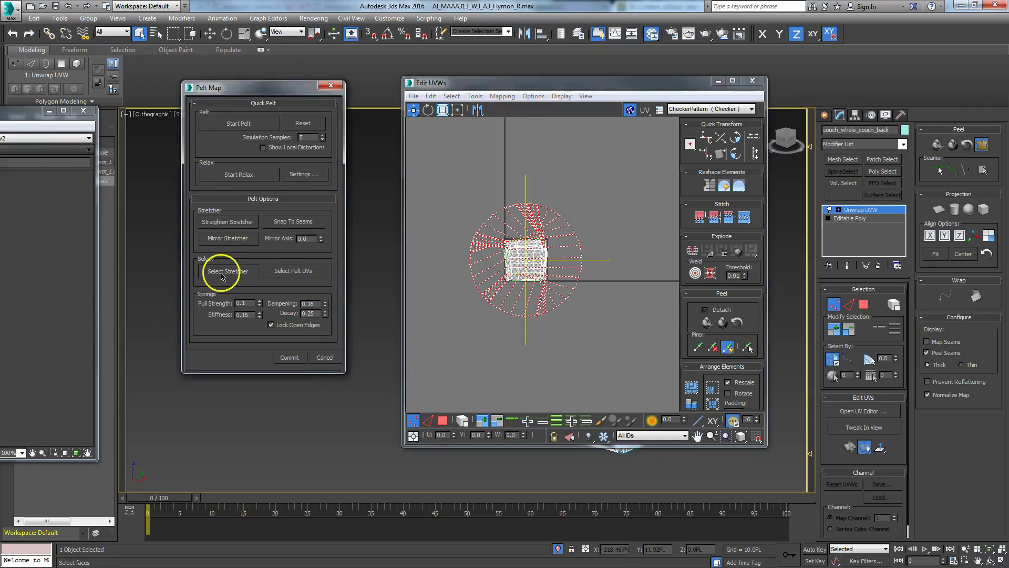
pyautogui.rightClick(558, 215)
pyautogui.click(572, 240)
pyautogui.moveTo(573, 234); pyautogui.dragTo(574, 115)
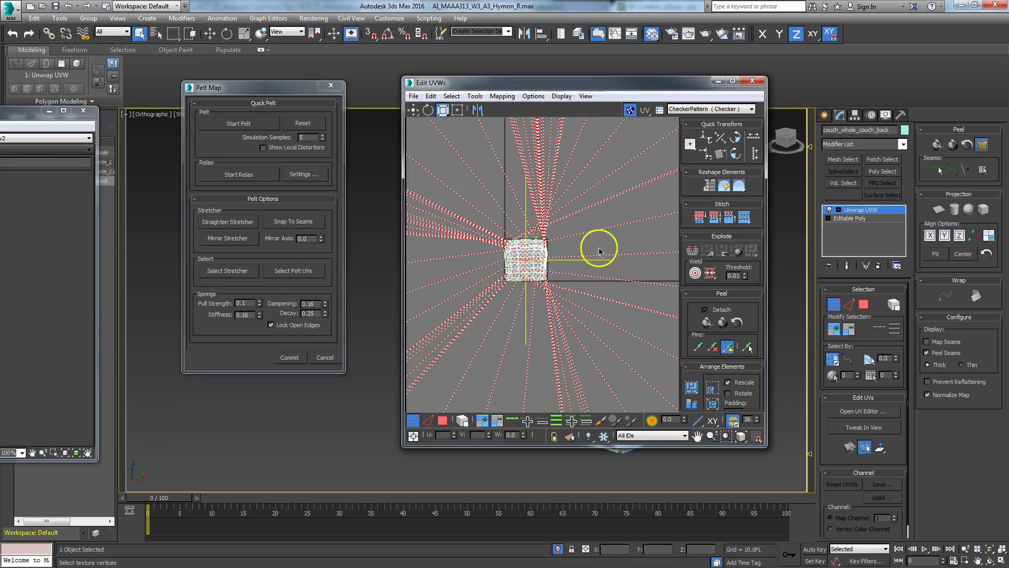
# Run the pelt simulation on the backrest's UVs and commit the result.
pyautogui.click(240, 124)
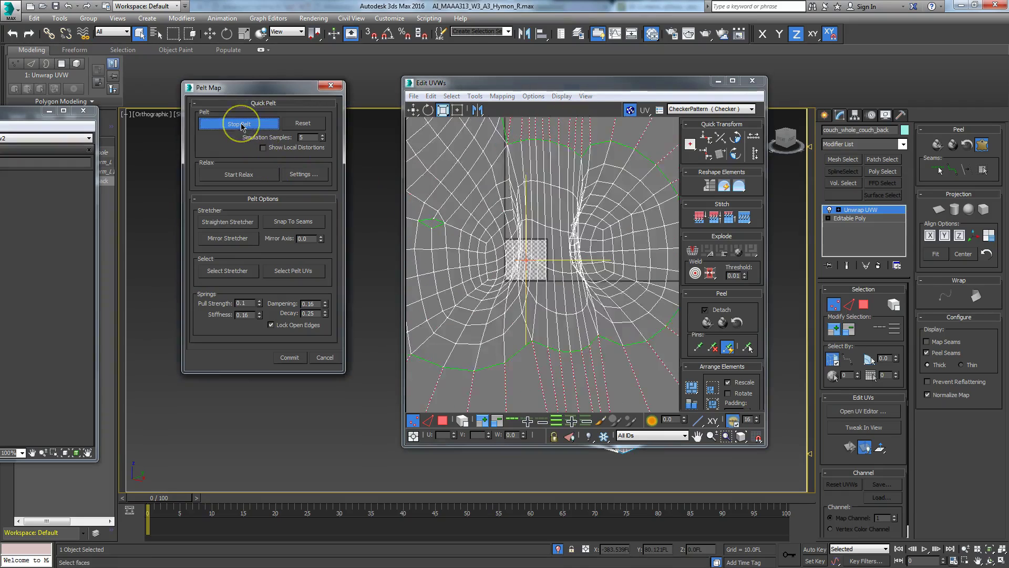
pyautogui.click(300, 341)
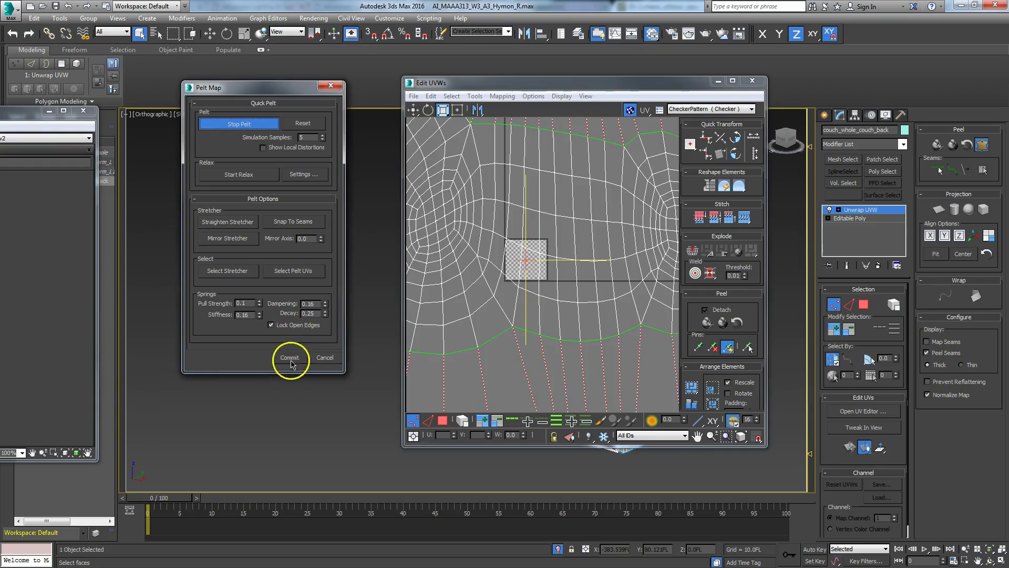
pyautogui.click(290, 357)
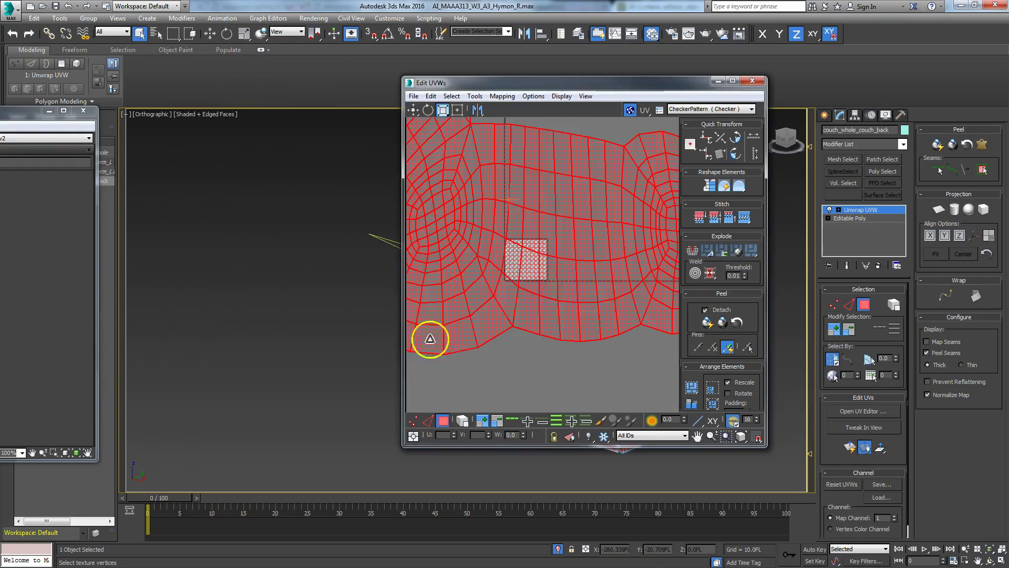
# Pack the pelted UVs into the texture tile and inspect the checker pattern on the backrest.
pyautogui.click(698, 392)
pyautogui.moveTo(618, 84); pyautogui.dragTo(193, 85)
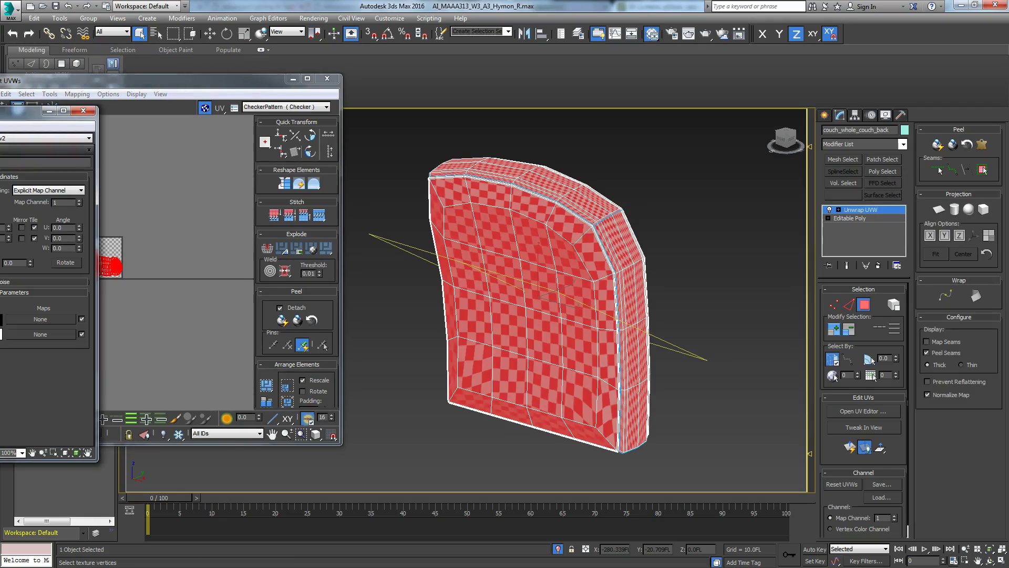
pyautogui.moveTo(471, 341)
pyautogui.keyDown('alt'); pyautogui.mouseDown(button='middle')
pyautogui.moveTo(520, 333)
pyautogui.moveTo(516, 300)
pyautogui.moveTo(509, 329)
pyautogui.moveTo(590, 333)
pyautogui.moveTo(516, 352)
pyautogui.moveTo(485, 288)
pyautogui.moveTo(543, 334)
pyautogui.moveTo(471, 349)
pyautogui.moveTo(467, 302)
pyautogui.moveTo(467, 327)
pyautogui.mouseUp(button='middle'); pyautogui.keyUp('alt')
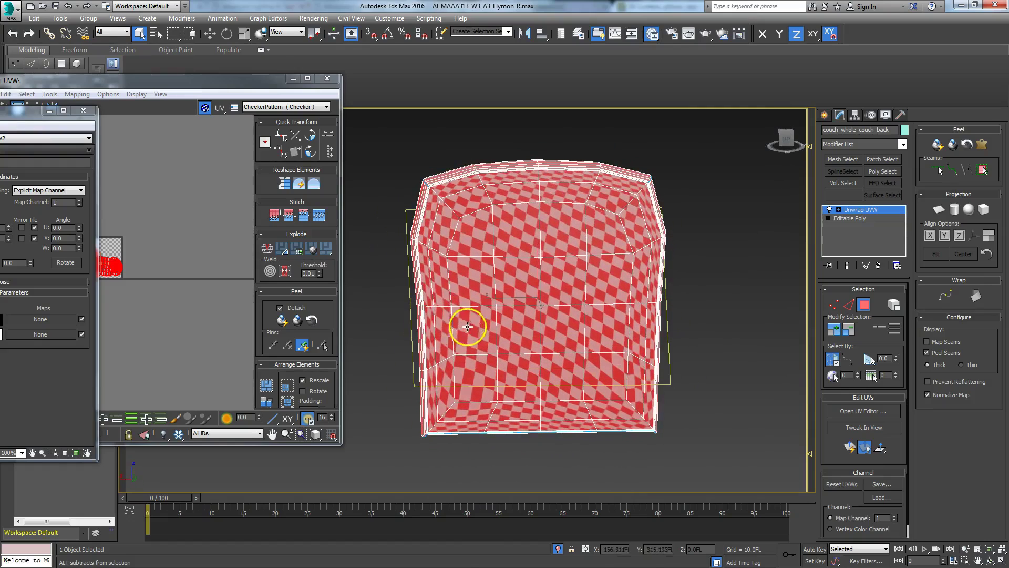
# Quick Peel the backrest's selected faces and pack the resulting UV shell into the texture tile.
pyautogui.moveTo(185, 82); pyautogui.dragTo(466, 75)
pyautogui.scroll(3, 458, 275)
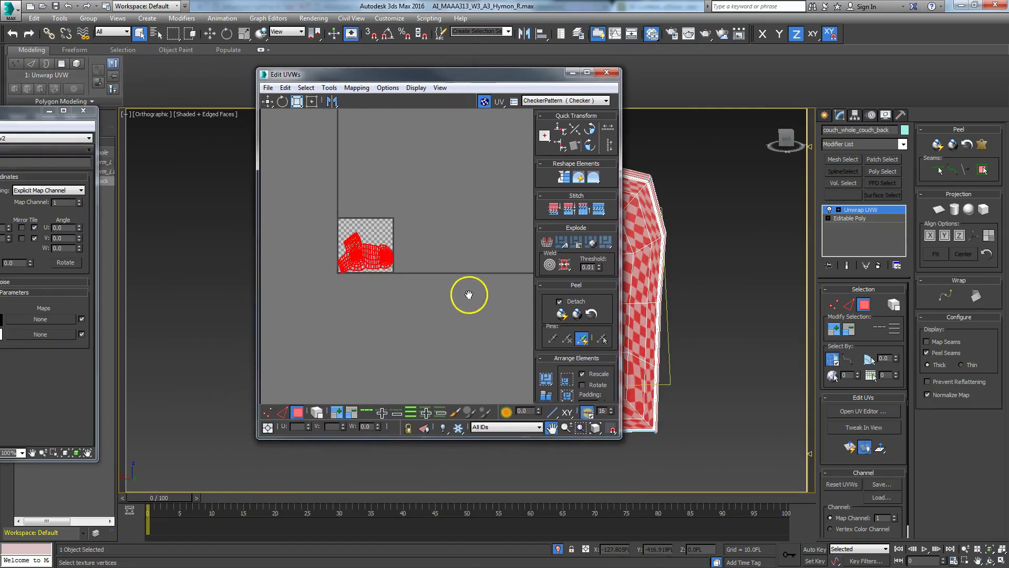
pyautogui.click(562, 316)
pyautogui.scroll(6, 399, 310)
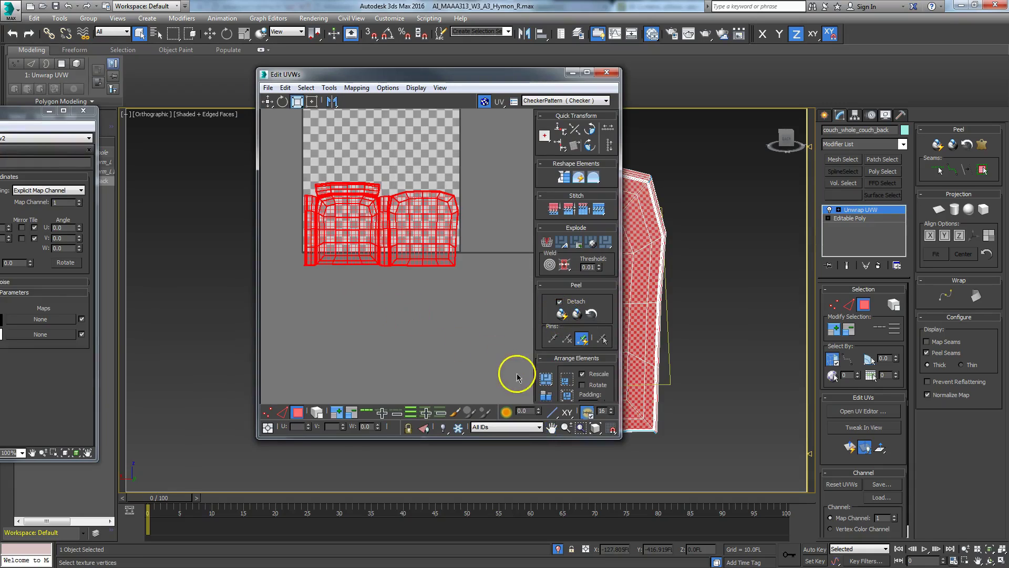
pyautogui.click(544, 383)
pyautogui.moveTo(477, 71); pyautogui.dragTo(162, 112)
pyautogui.keyDown('alt'); pyautogui.moveTo(505, 329); pyautogui.dragTo(371, 315, button='middle'); pyautogui.keyUp('alt')
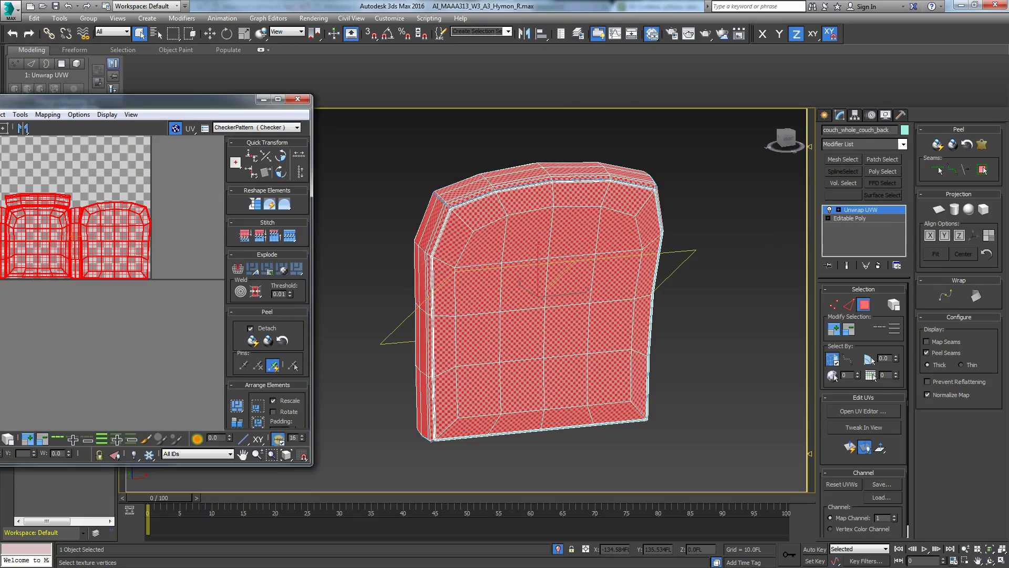
# Bring up the checker map's material settings and set its U and V tiling to 50.
pyautogui.press('m')
pyautogui.moveTo(21, 111); pyautogui.dragTo(317, 118)
pyautogui.doubleClick(286, 236)
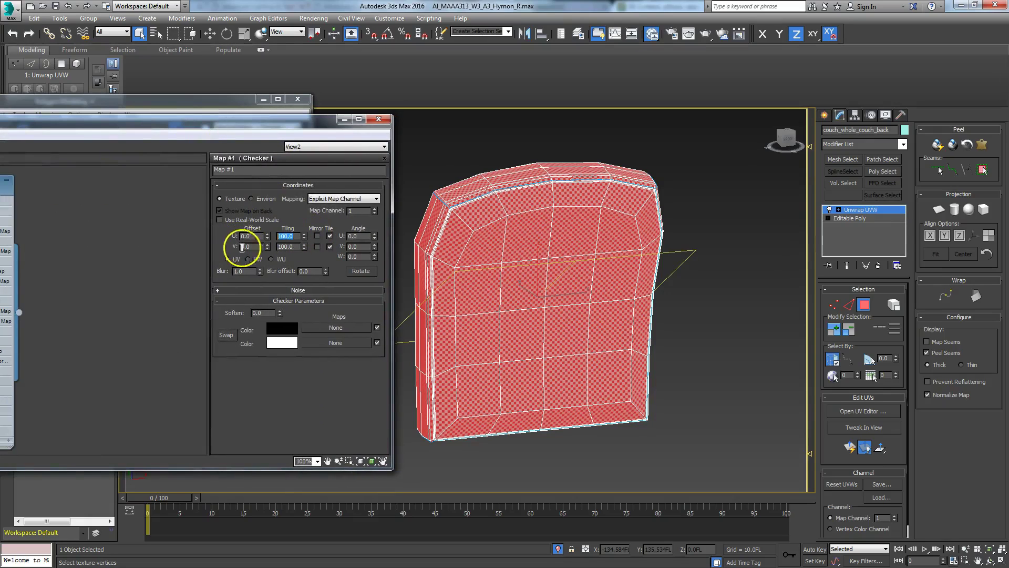
pyautogui.write('50')
pyautogui.press('Tab')
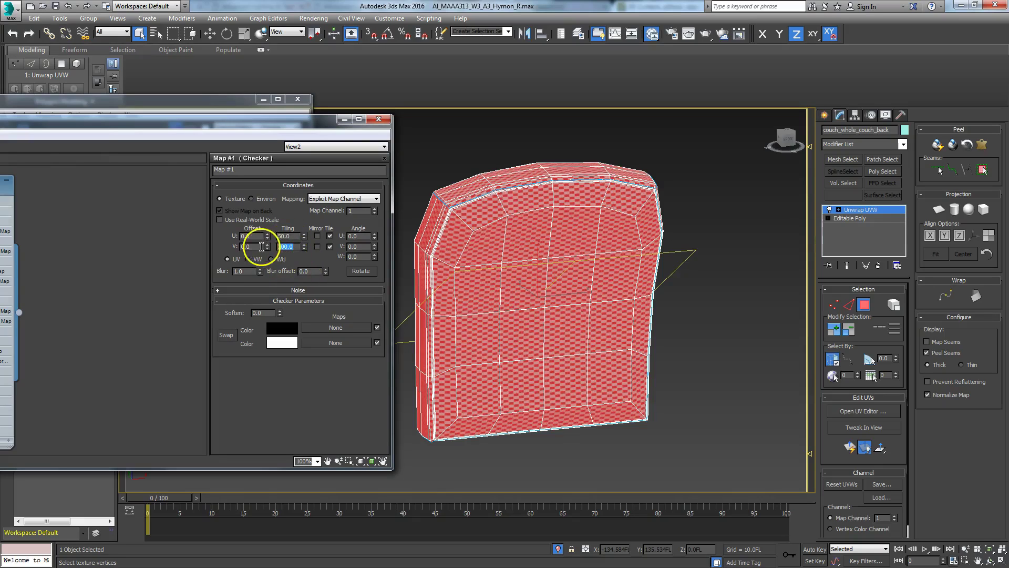
pyautogui.write('50')
pyautogui.press('Return')
# Set the checker map's U and V tiling to 20, inspect the backrest, and minimize the material editor.
pyautogui.click(284, 236)
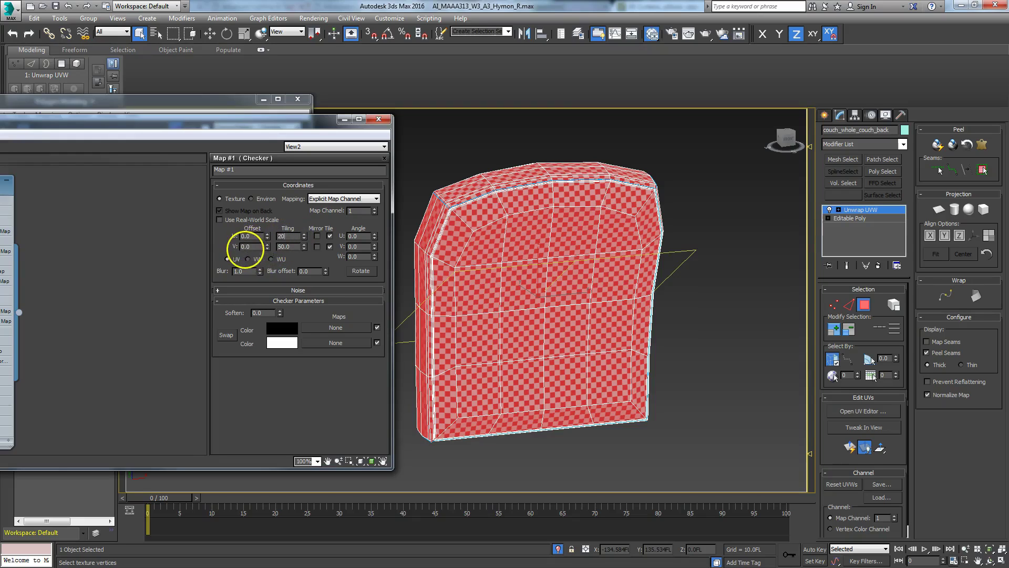
pyautogui.press('Return')
pyautogui.press('Tab')
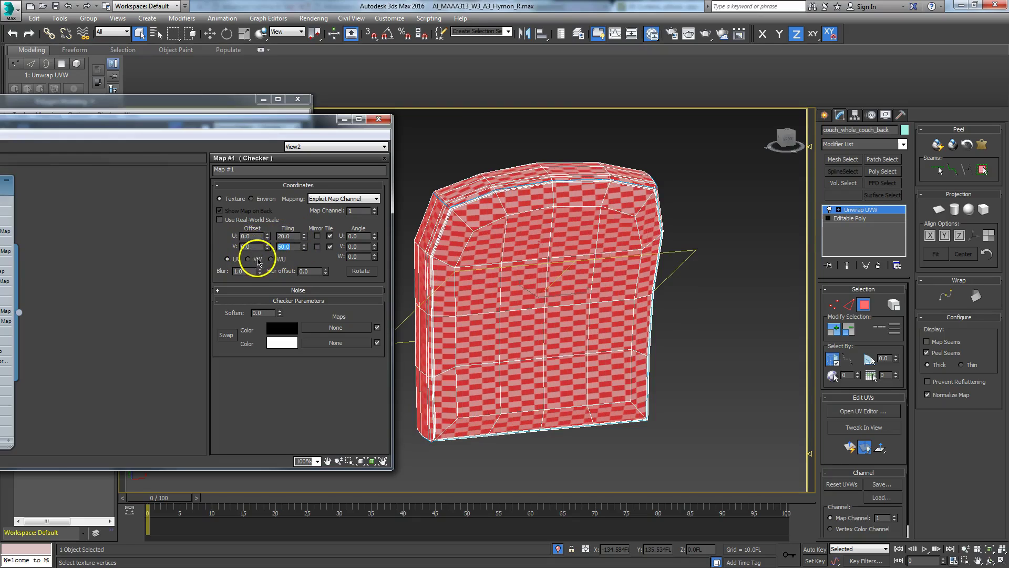
pyautogui.press('Return')
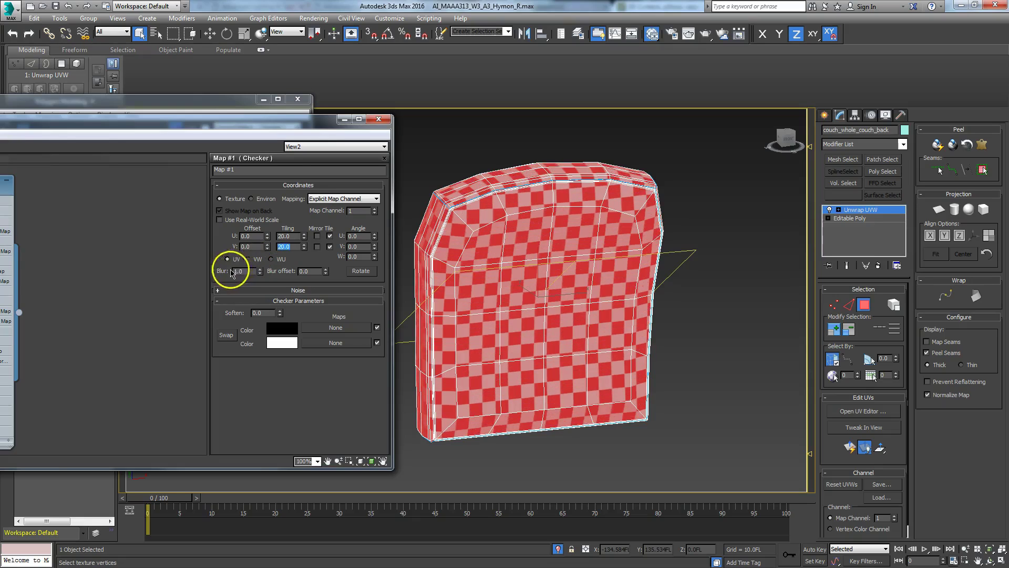
pyautogui.keyDown('alt'); pyautogui.moveTo(451, 338); pyautogui.dragTo(573, 331, button='middle'); pyautogui.keyUp('alt')
pyautogui.click(345, 118)
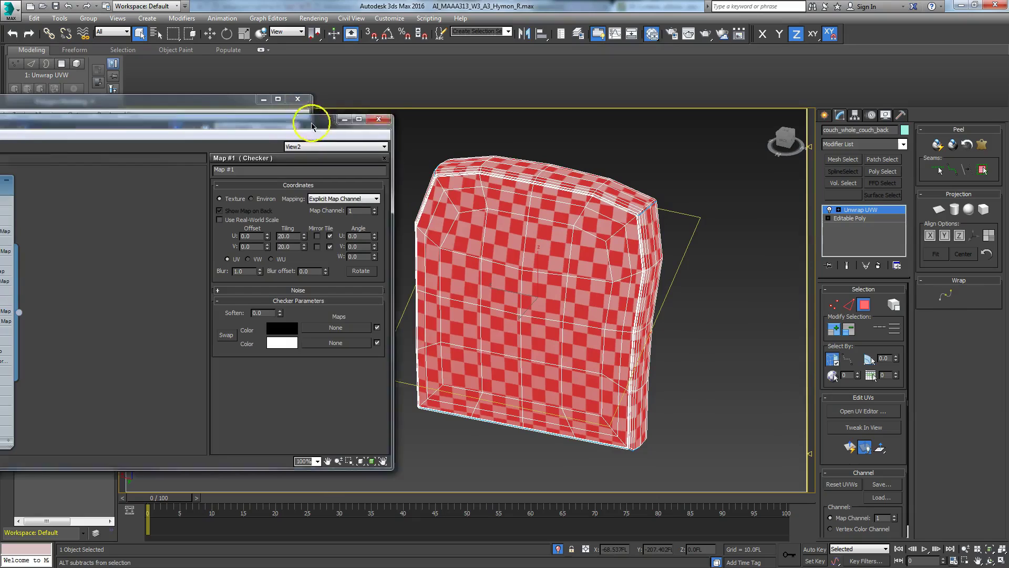
# Deselect the backrest's UV faces and hide the checker background in the UV editor.
pyautogui.moveTo(155, 104); pyautogui.dragTo(449, 123)
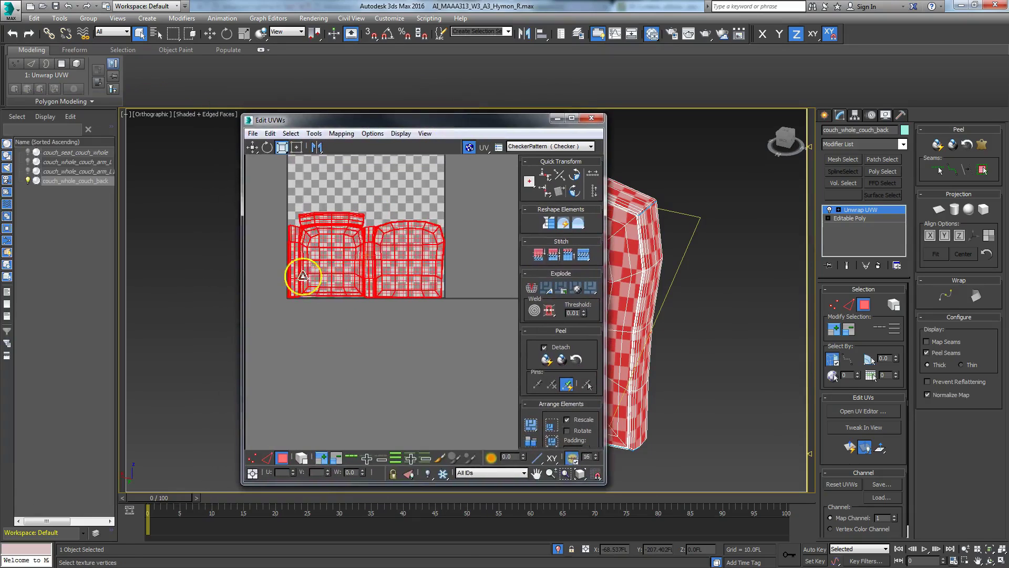
pyautogui.click(405, 338)
pyautogui.click(468, 147)
pyautogui.scroll(3, 458, 308)
pyautogui.moveTo(458, 309); pyautogui.dragTo(492, 328, button='middle')
# Examine the checker pattern on the backrest against its UV layout and close the UV editor.
pyautogui.moveTo(445, 121); pyautogui.dragTo(150, 112)
pyautogui.keyDown('alt'); pyautogui.moveTo(491, 292); pyautogui.dragTo(578, 308, button='middle'); pyautogui.keyUp('alt')
pyautogui.moveTo(194, 112); pyautogui.dragTo(384, 124)
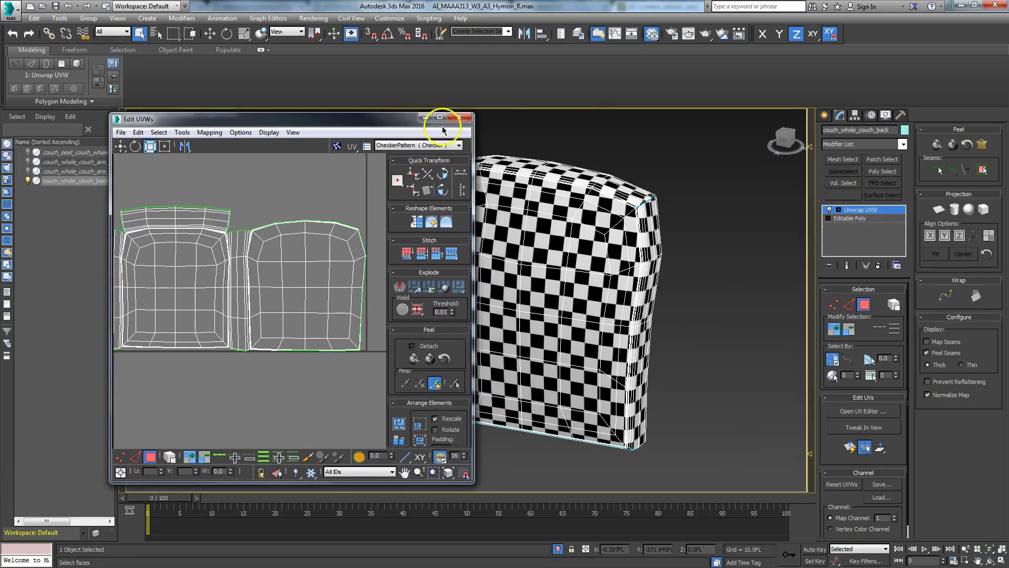
pyautogui.click(457, 122)
pyautogui.moveTo(415, 220); pyautogui.dragTo(290, 241, button='middle')
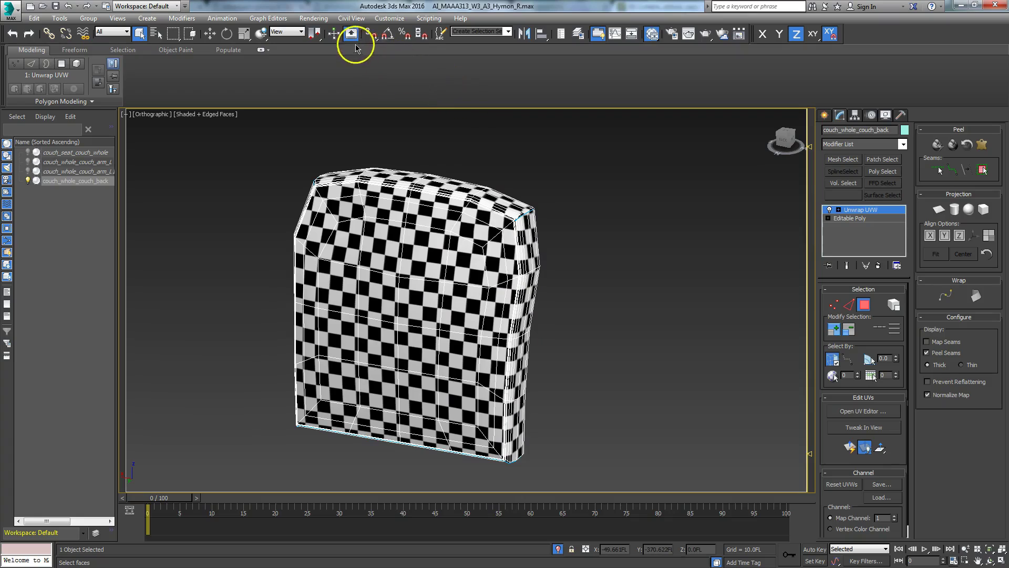
# Review the system unit scale and set the display units to US Standard, Feet w/Decimal Inches.
pyautogui.click(382, 20)
pyautogui.click(416, 153)
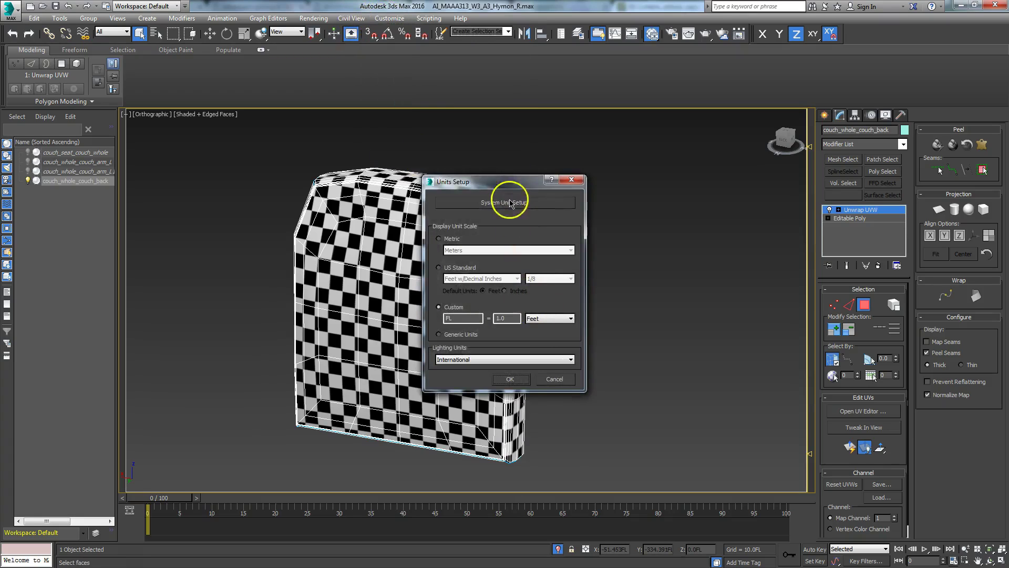
pyautogui.moveTo(505, 181); pyautogui.dragTo(575, 139)
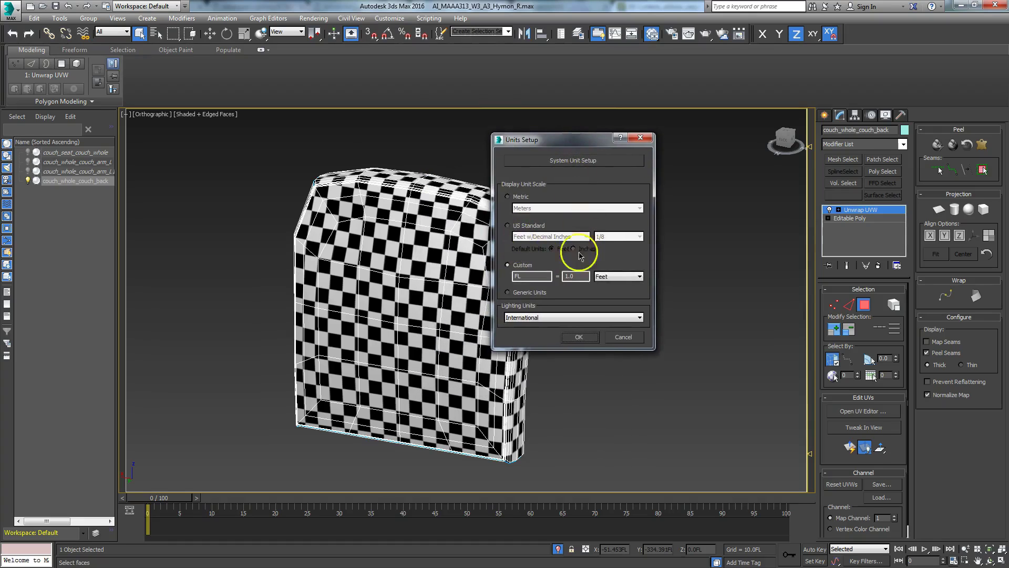
pyautogui.click(551, 164)
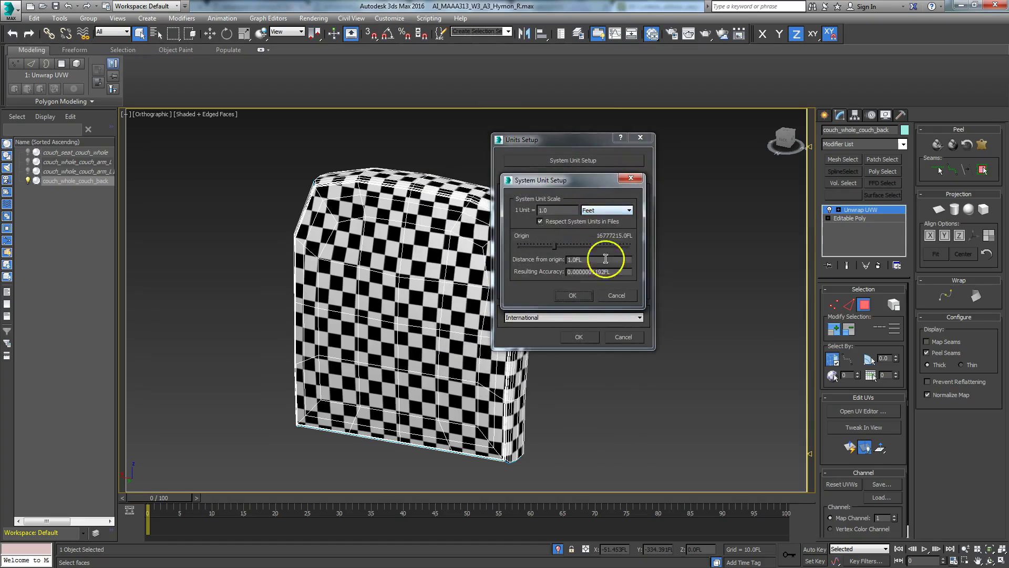
pyautogui.click(581, 299)
pyautogui.click(507, 226)
pyautogui.click(533, 237)
pyautogui.click(544, 266)
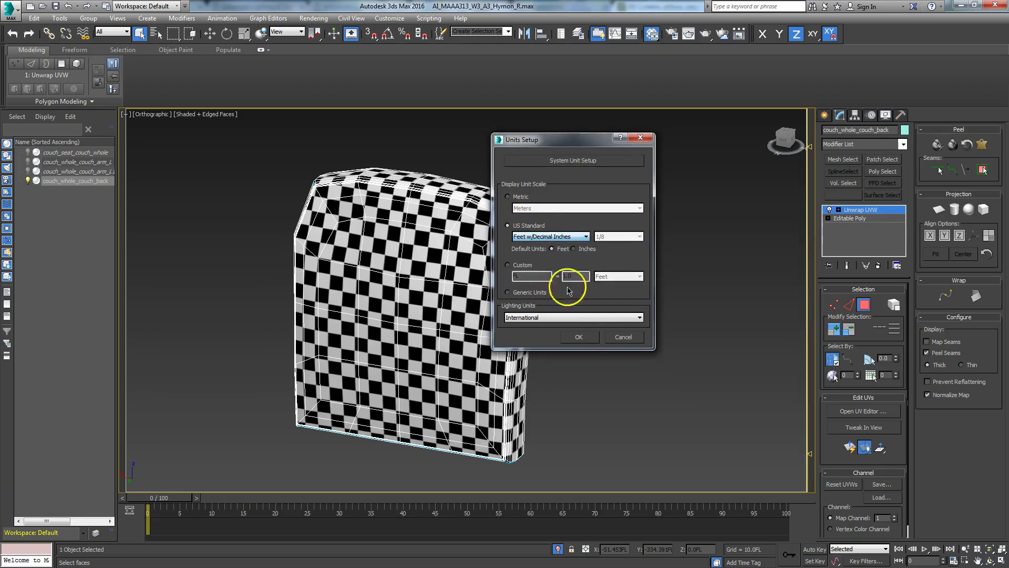
pyautogui.click(579, 337)
# Measure the backrest's dimensions with the Measure utility in a separate floater, and close both when done.
pyautogui.click(899, 115)
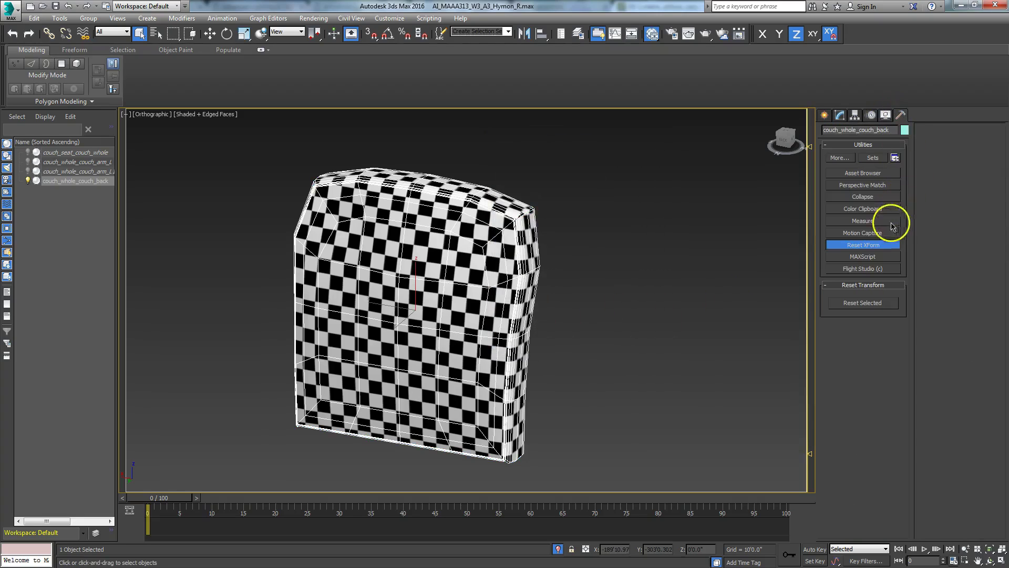
pyautogui.click(860, 222)
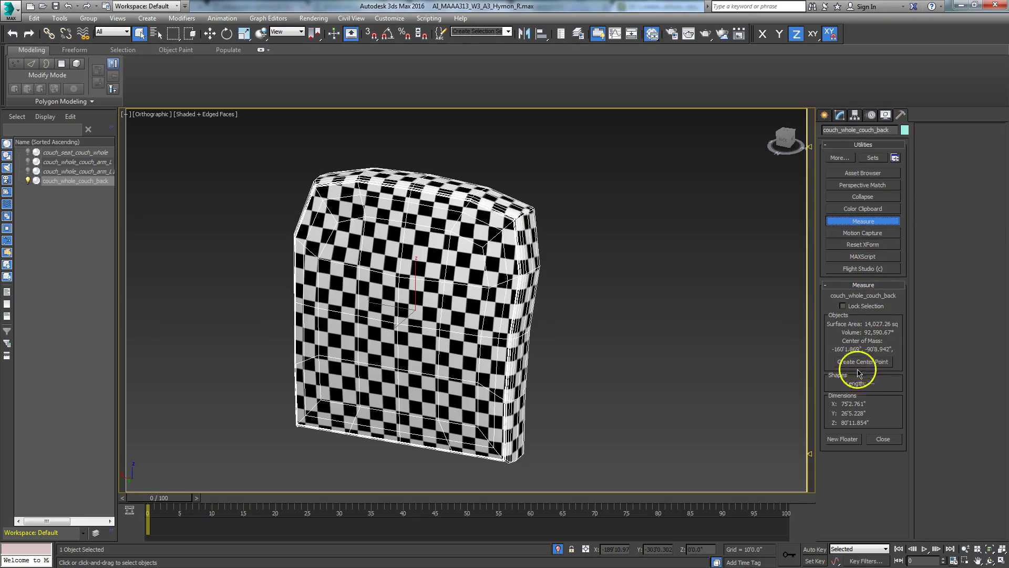
pyautogui.click(842, 440)
pyautogui.moveTo(475, 210); pyautogui.dragTo(594, 216)
pyautogui.scroll(5, 534, 285)
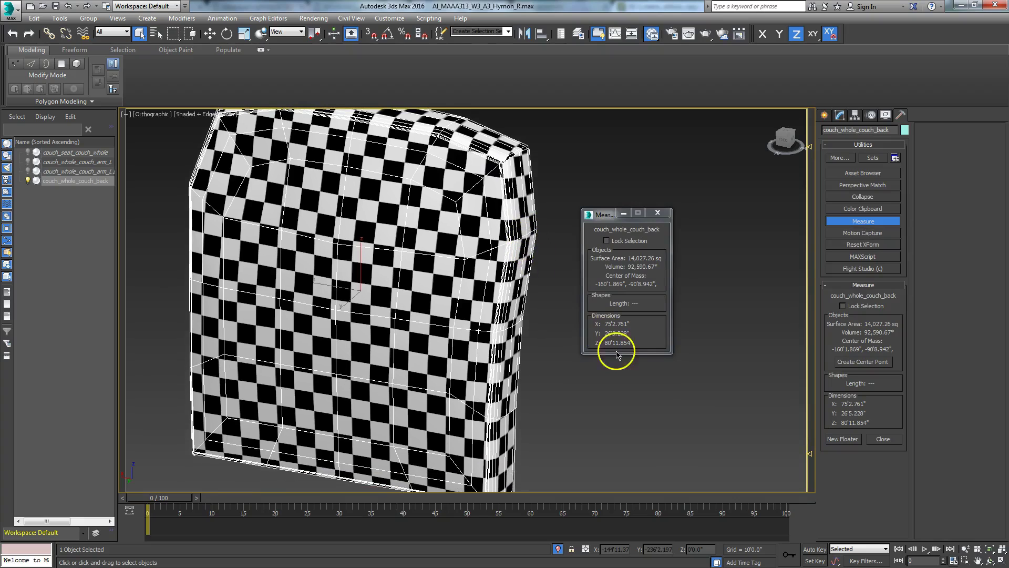
pyautogui.scroll(-4, 578, 368)
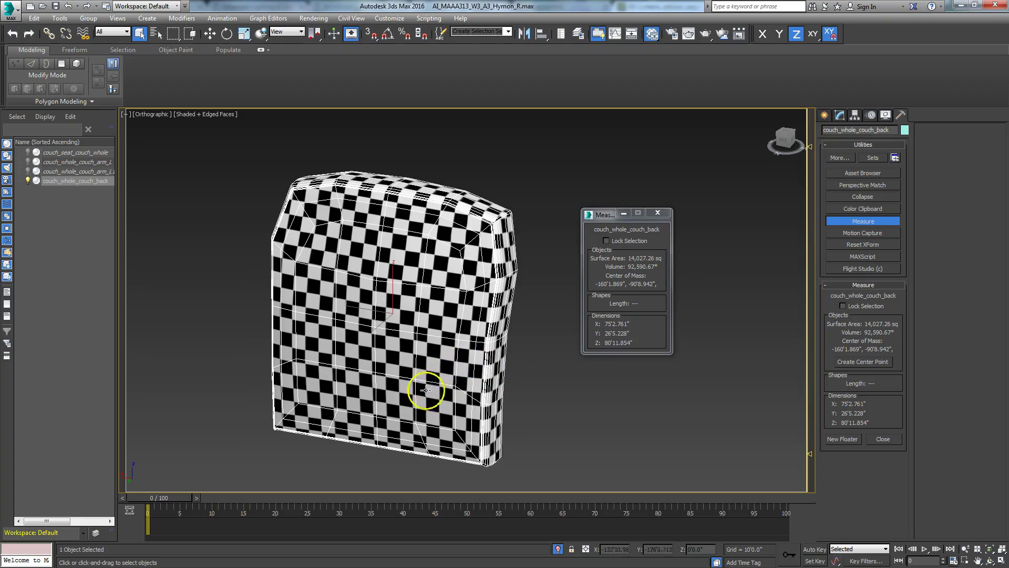
pyautogui.scroll(-3, 368, 363)
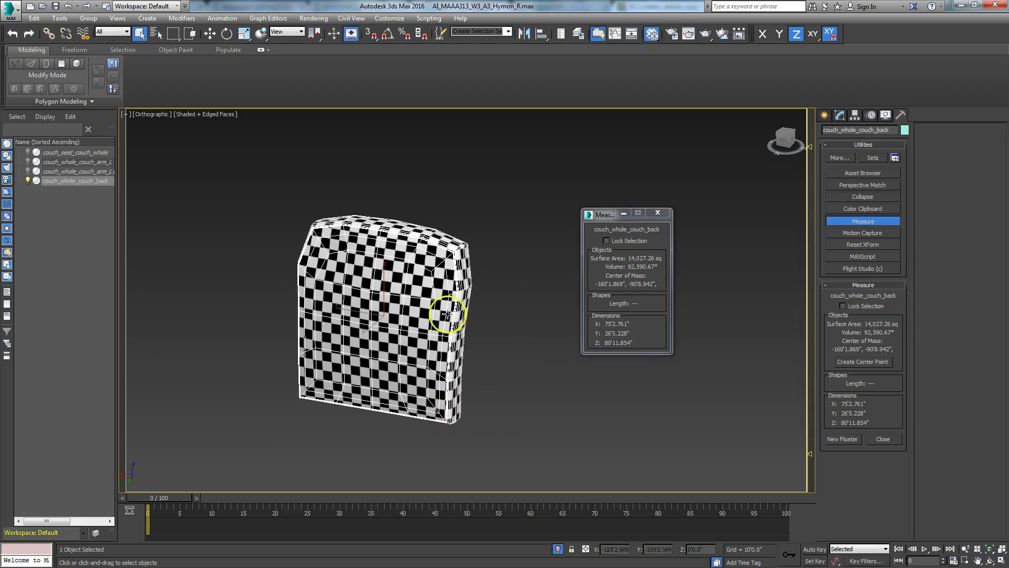
pyautogui.click(658, 212)
pyautogui.click(834, 220)
# Return to the backrest's Unwrap UVW modifier, reopen its UV editor and clear the vertex selection.
pyautogui.moveTo(470, 365); pyautogui.dragTo(521, 385, button='middle')
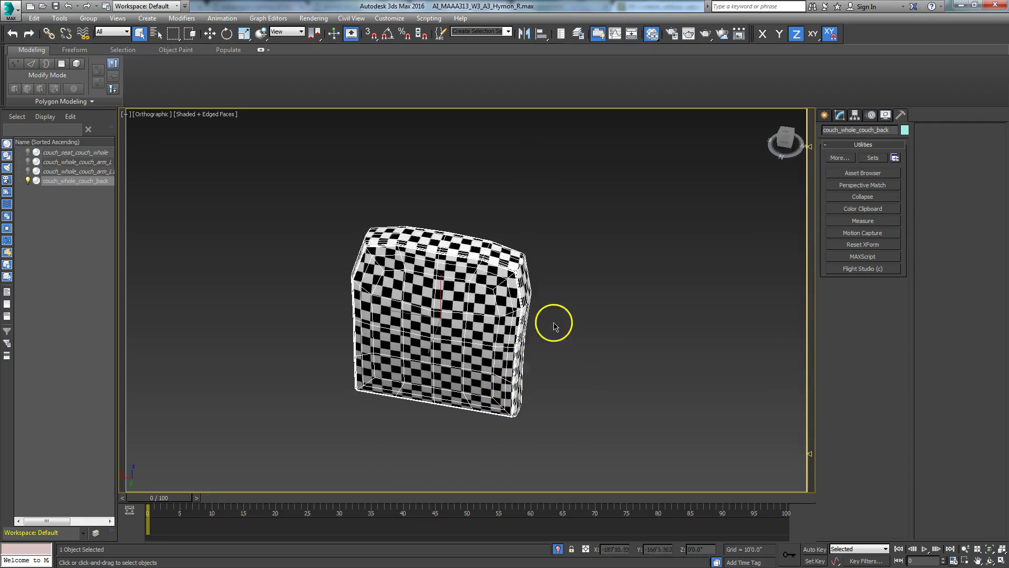
pyautogui.moveTo(532, 342)
pyautogui.keyDown('alt'); pyautogui.mouseDown(button='middle')
pyautogui.moveTo(525, 367)
pyautogui.moveTo(553, 373)
pyautogui.moveTo(482, 381)
pyautogui.moveTo(379, 343)
pyautogui.moveTo(421, 322)
pyautogui.moveTo(501, 362)
pyautogui.moveTo(516, 341)
pyautogui.mouseUp(button='middle'); pyautogui.keyUp('alt')
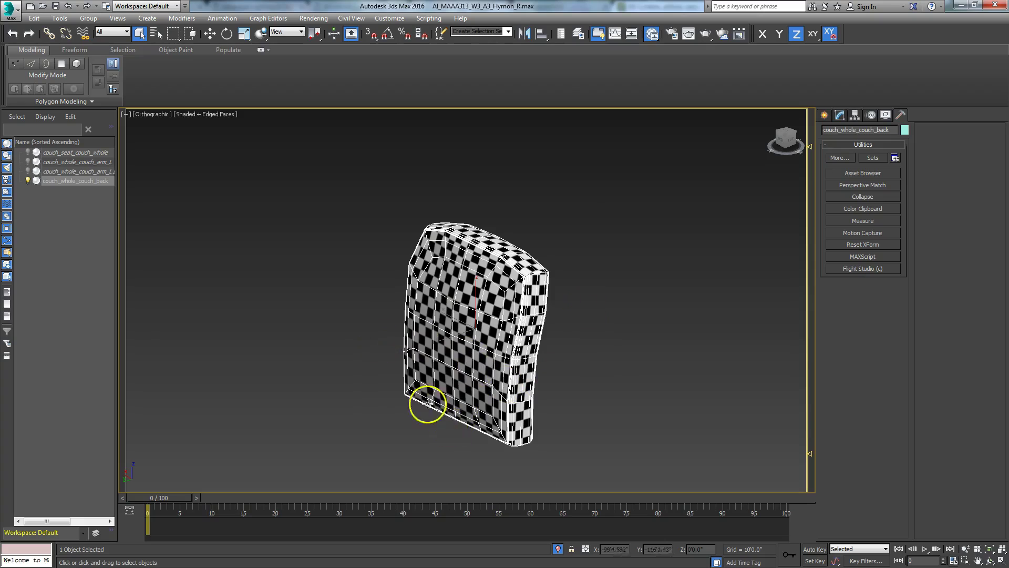
pyautogui.moveTo(543, 425)
pyautogui.mouseDown(button='middle')
pyautogui.moveTo(534, 390)
pyautogui.moveTo(532, 408)
pyautogui.mouseUp(button='middle')
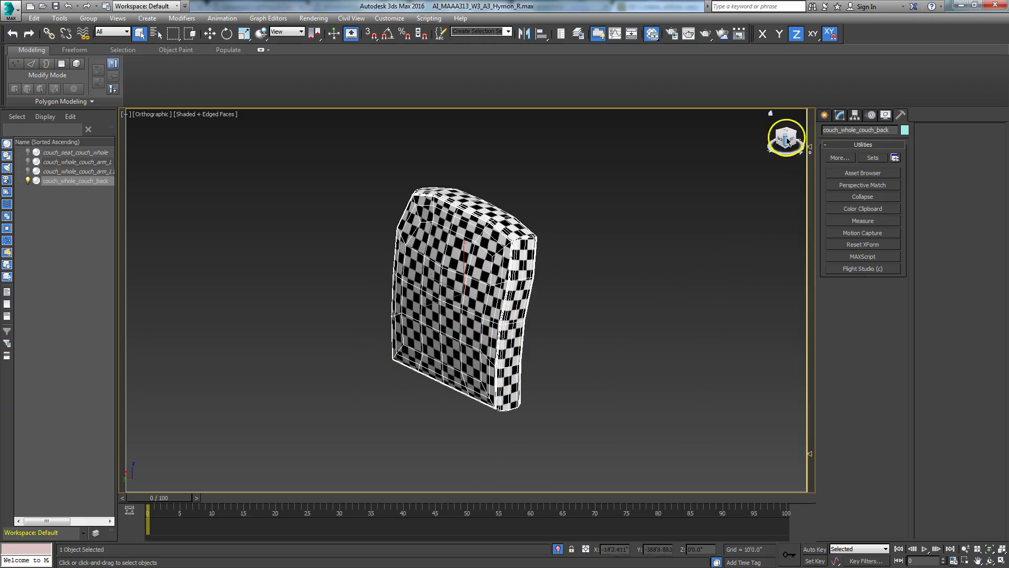
pyautogui.click(840, 117)
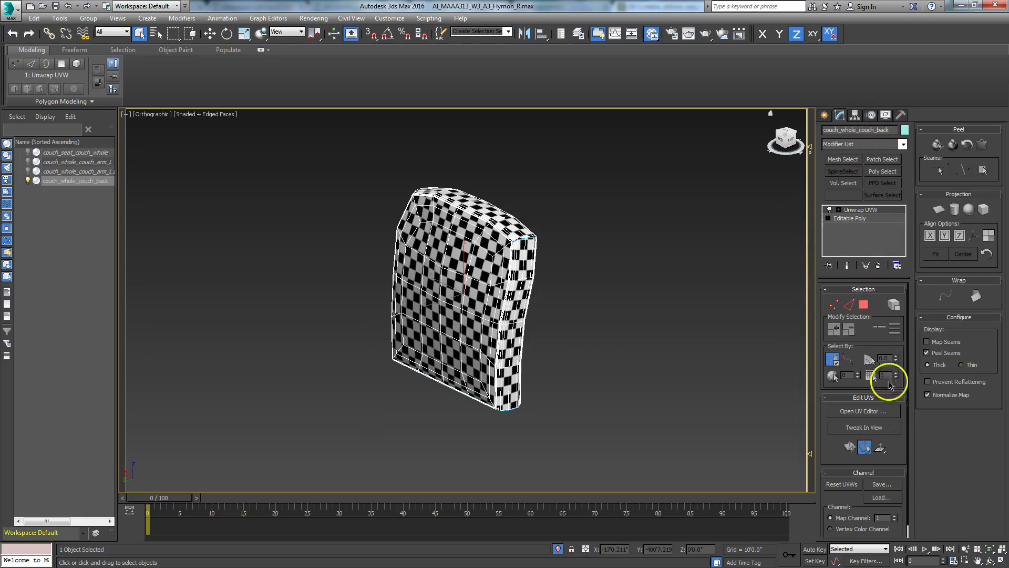
pyautogui.click(874, 413)
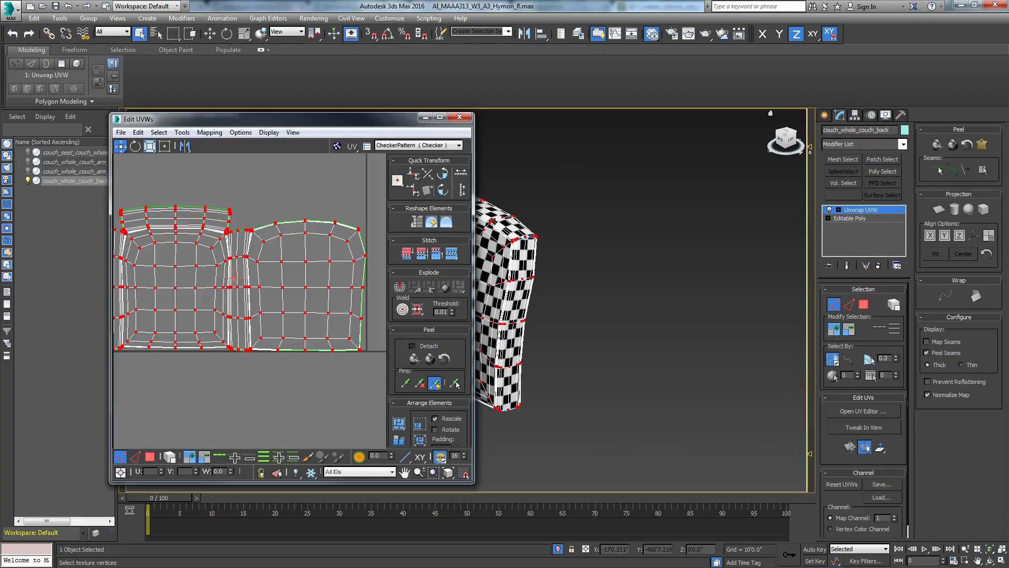
pyautogui.click(175, 441)
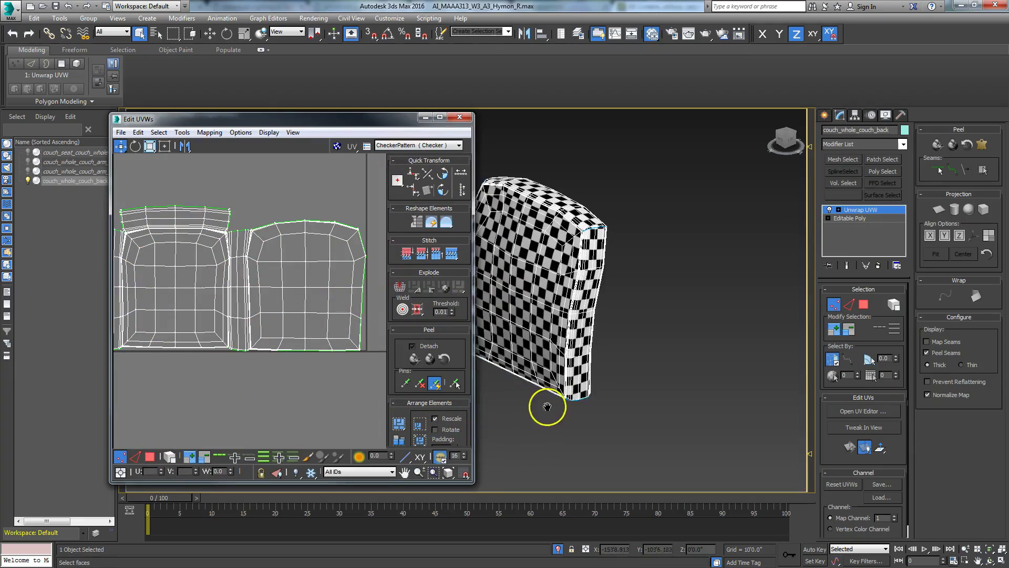
# Widen the UV editor to show the backrest's whole UV layout and minimize it to reveal the model.
pyautogui.moveTo(472, 427); pyautogui.dragTo(572, 415)
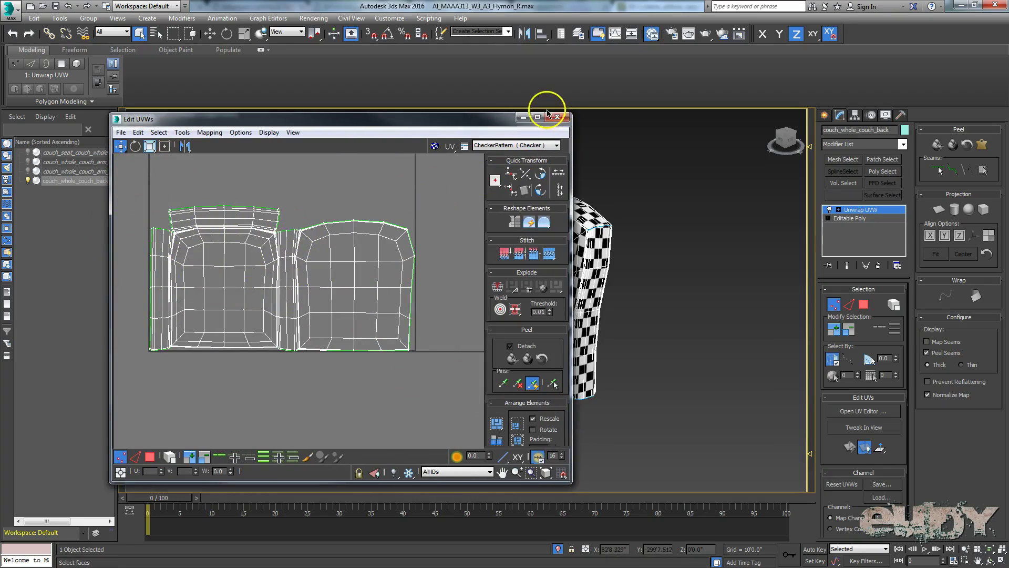
pyautogui.click(523, 116)
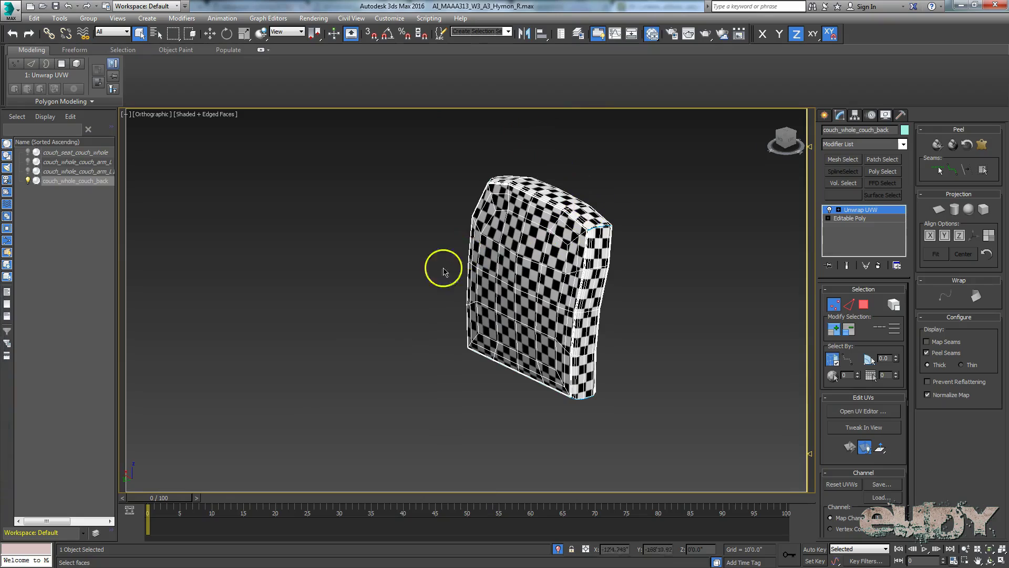
pyautogui.moveTo(435, 403); pyautogui.dragTo(330, 415, button='middle')
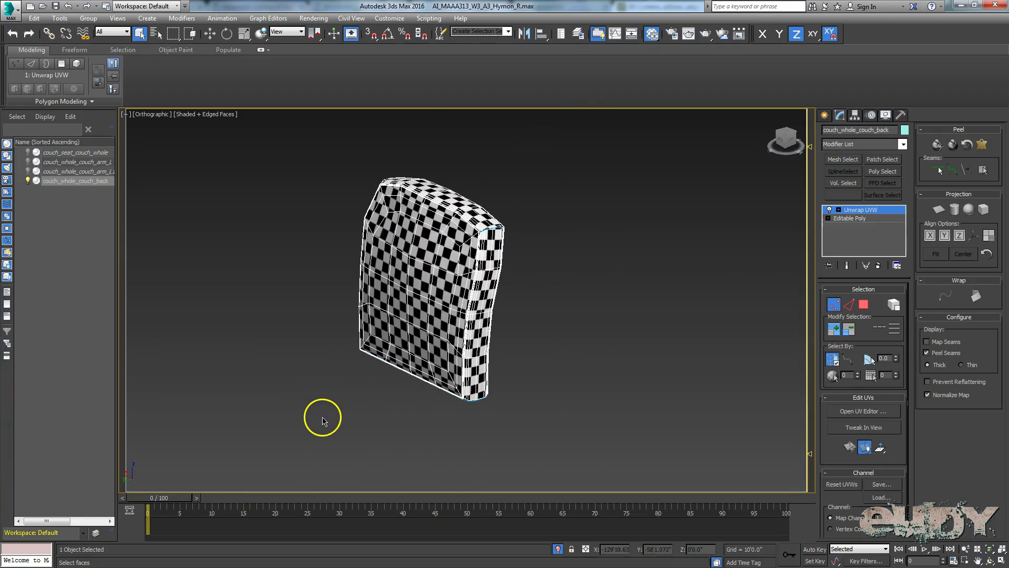